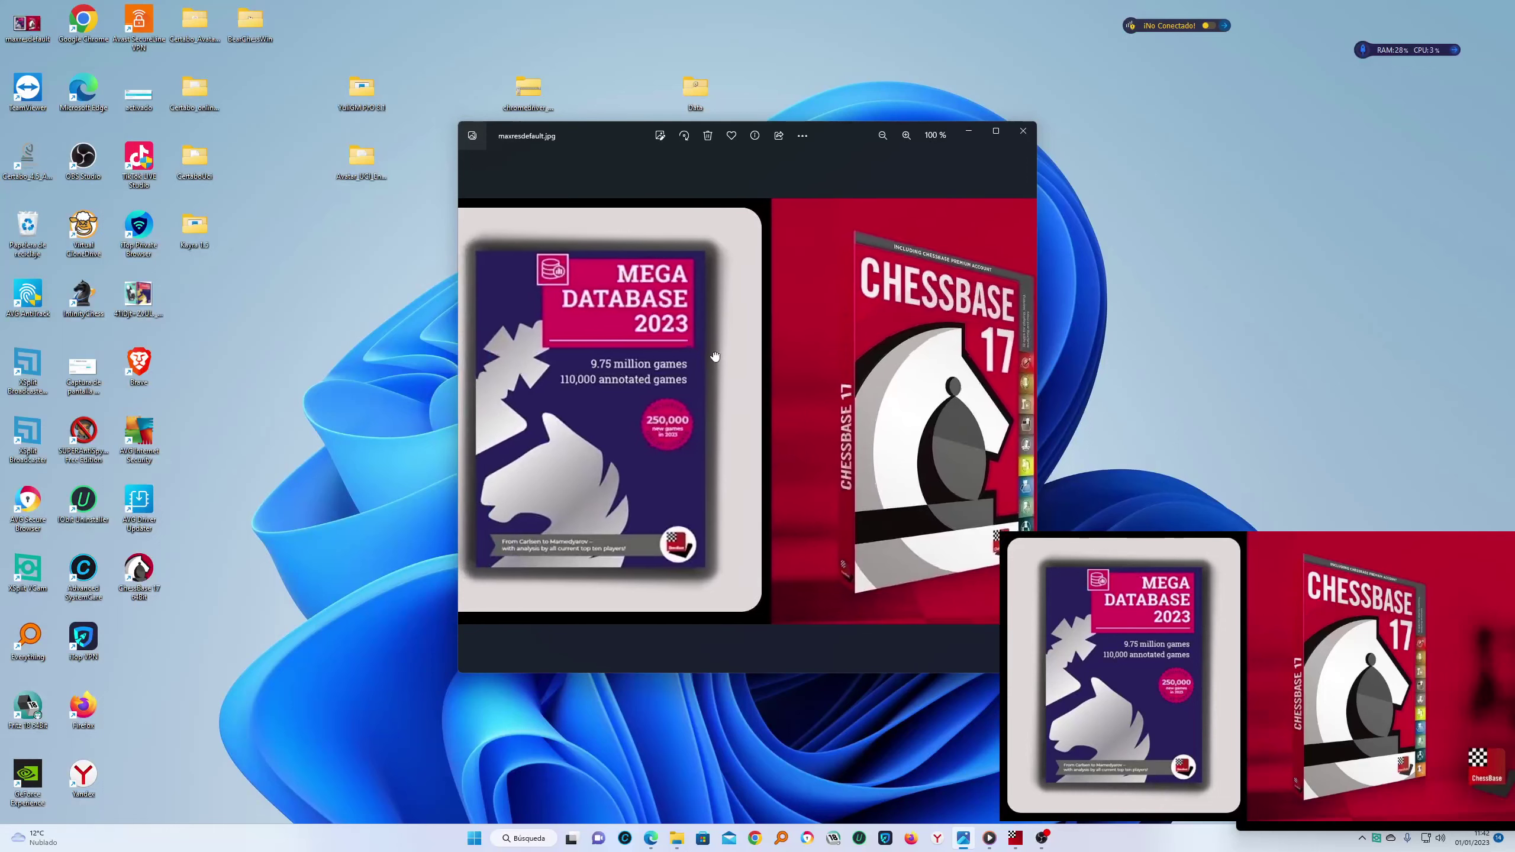
Shift the Photos cover-image window aside and minimize it to reveal the desktop
left_click_drag(857, 133, 1036, 146)
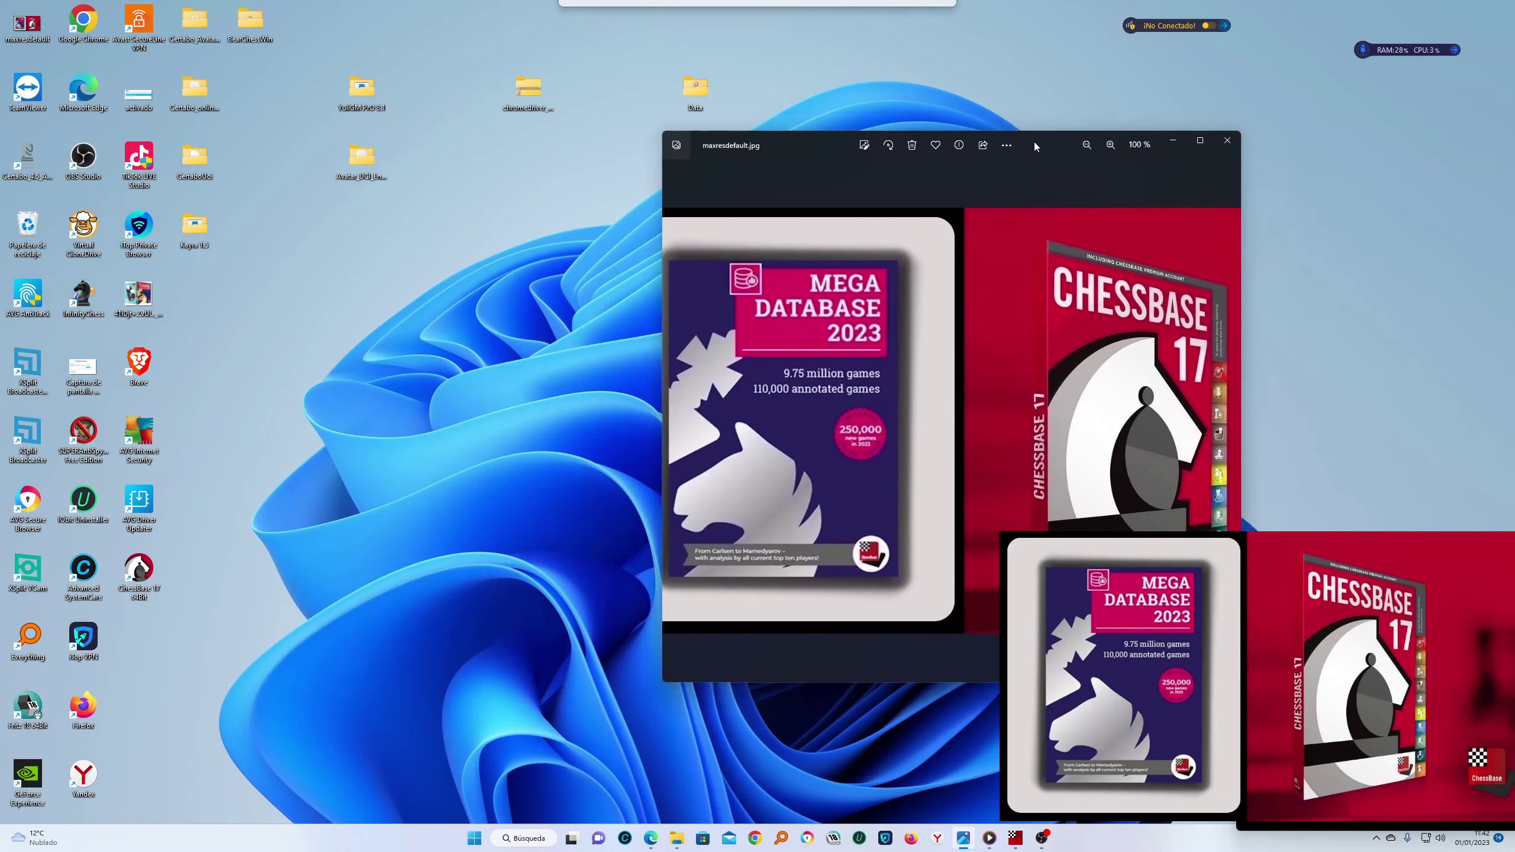
left_click(1173, 142)
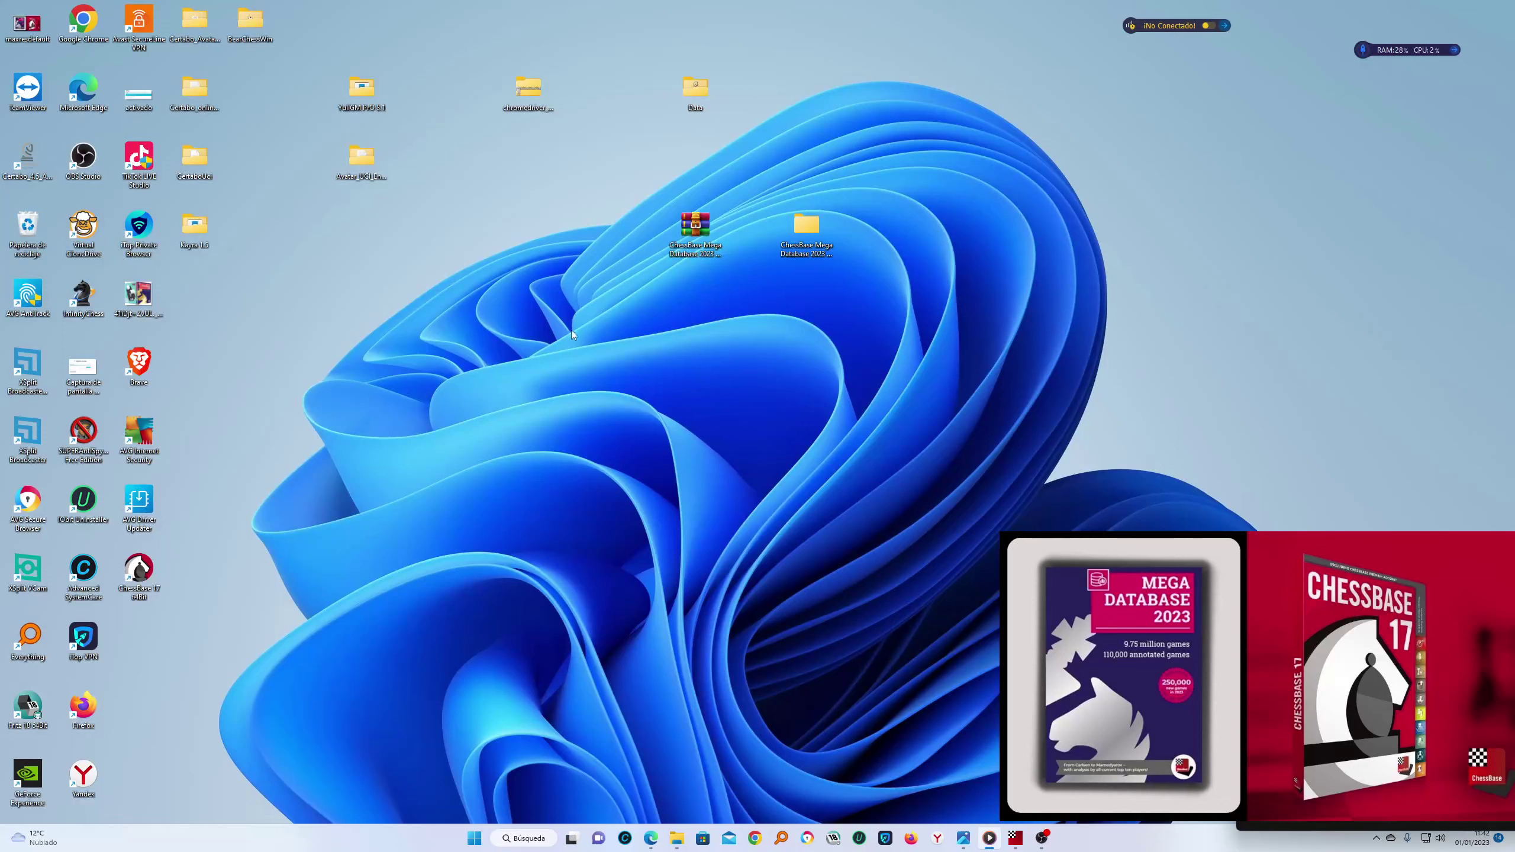
Refresh the desktop and open the maxresdefault.jpg cover image
right_click(1121, 293)
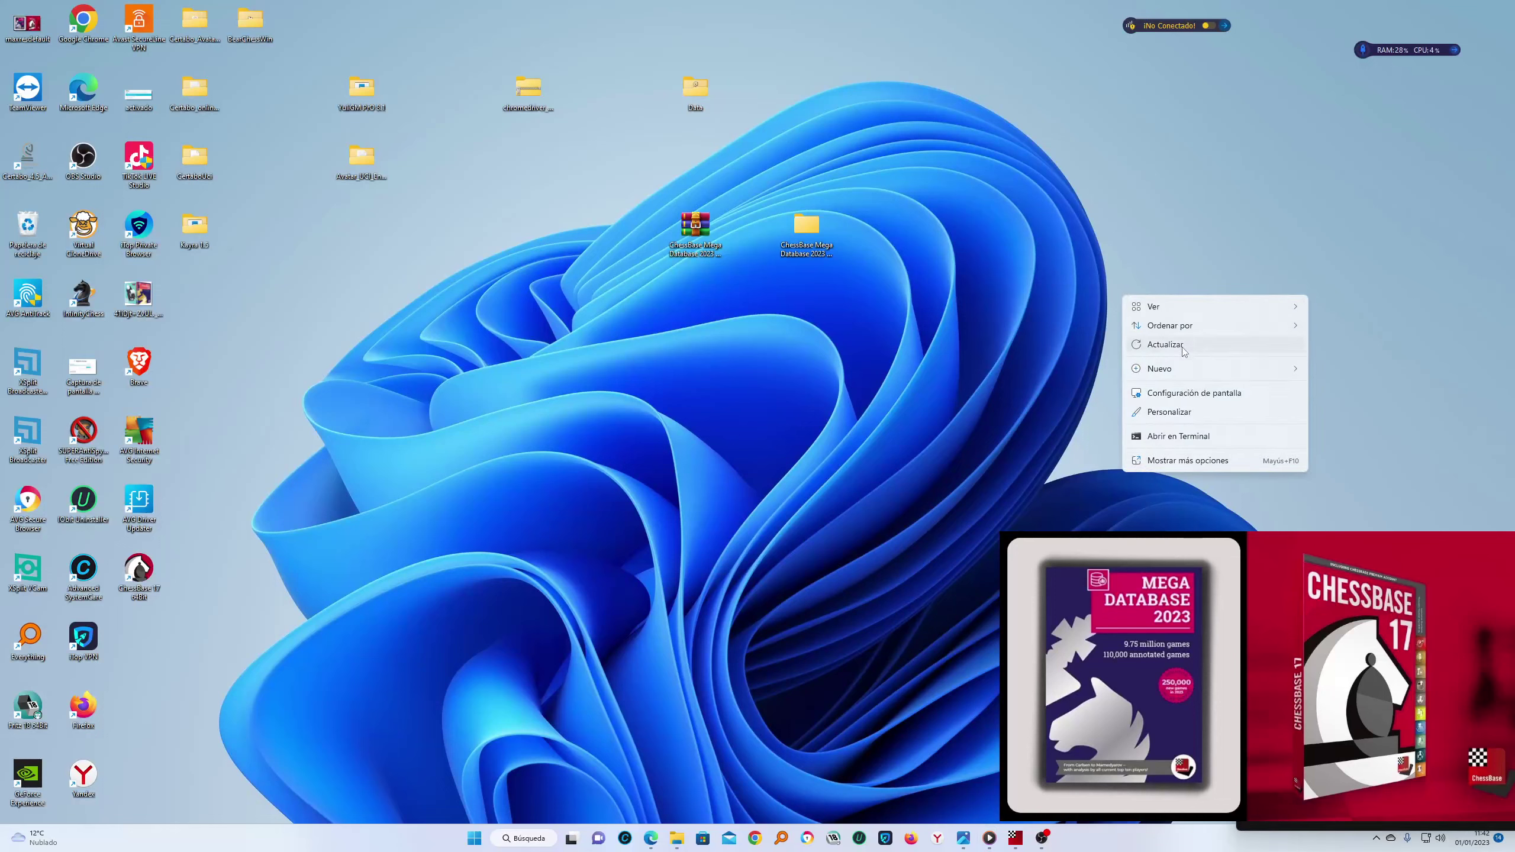
left_click(1183, 349)
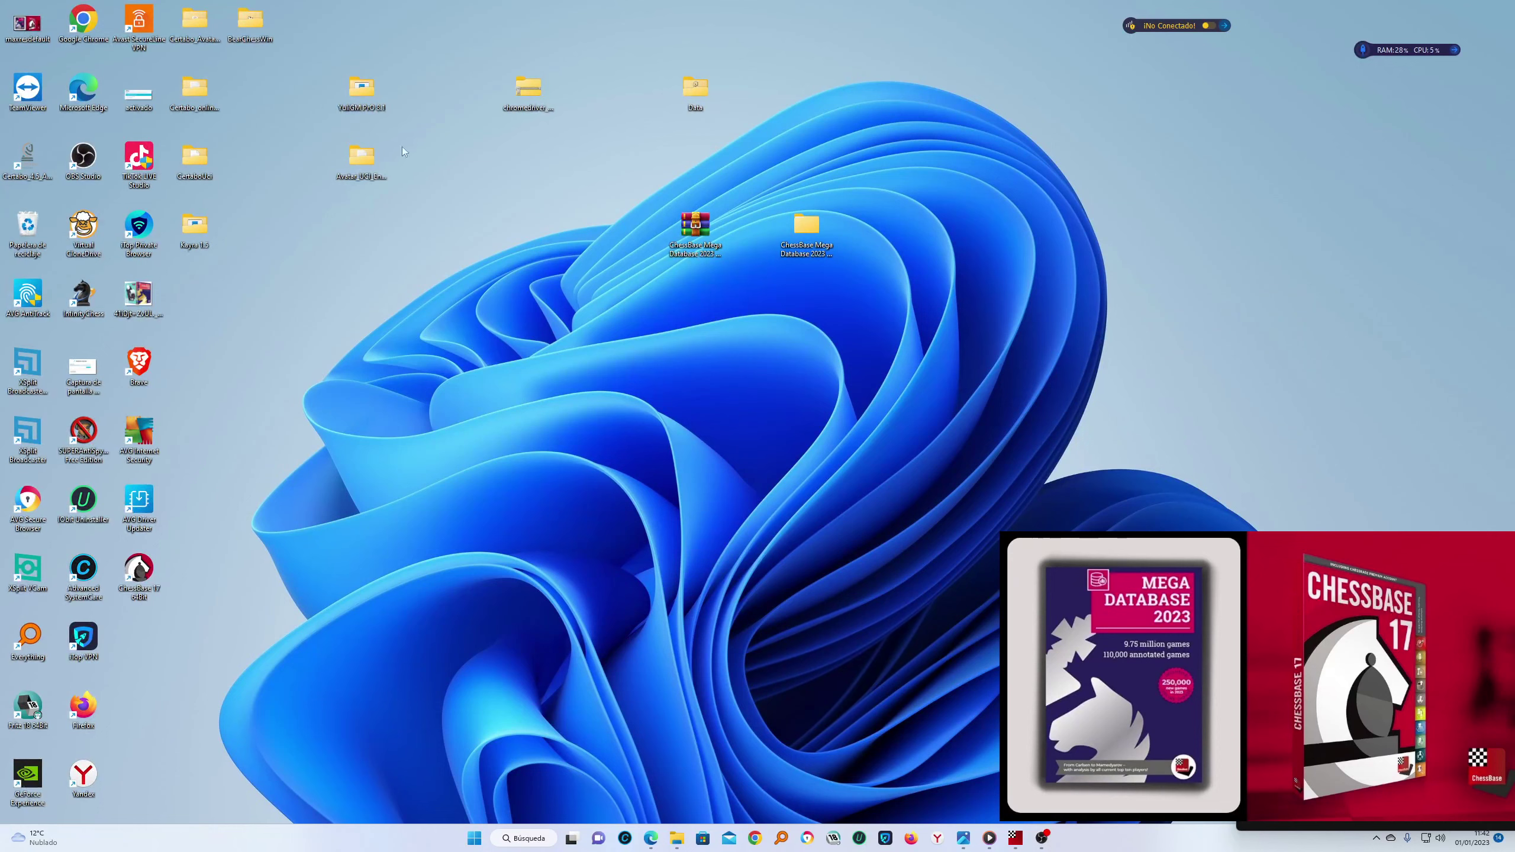
mouse_move(1036, 843)
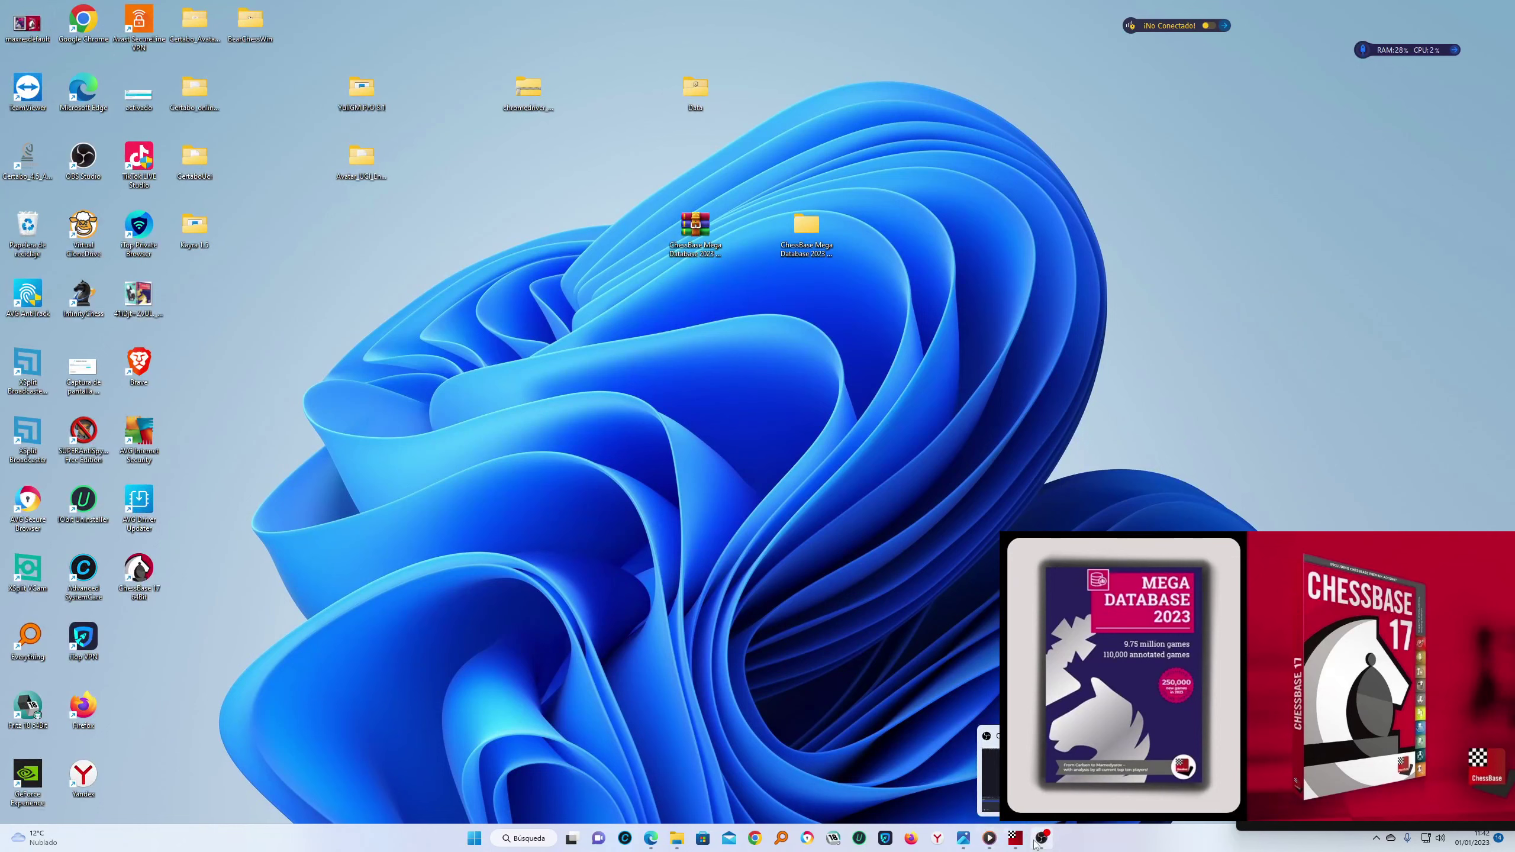
double_click(30, 30)
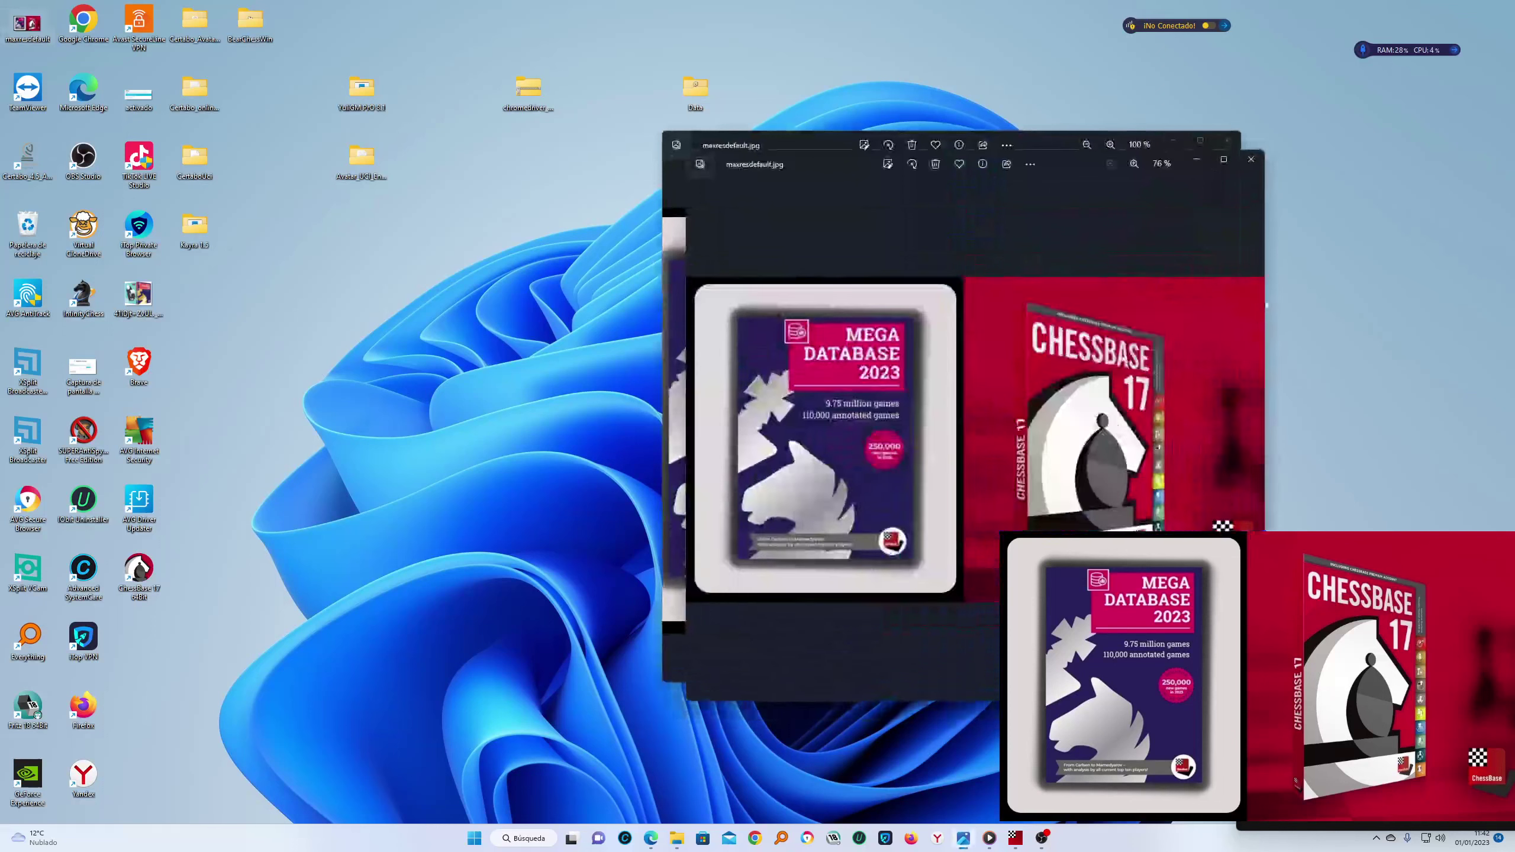
Move the image window right, minimize it, and place the ChessBase 17 64Bit shortcut at the desktop centre
mouse_move(1054, 140)
left_mouse_down()
mouse_move(1105, 146)
mouse_move(1033, 154)
left_mouse_up()
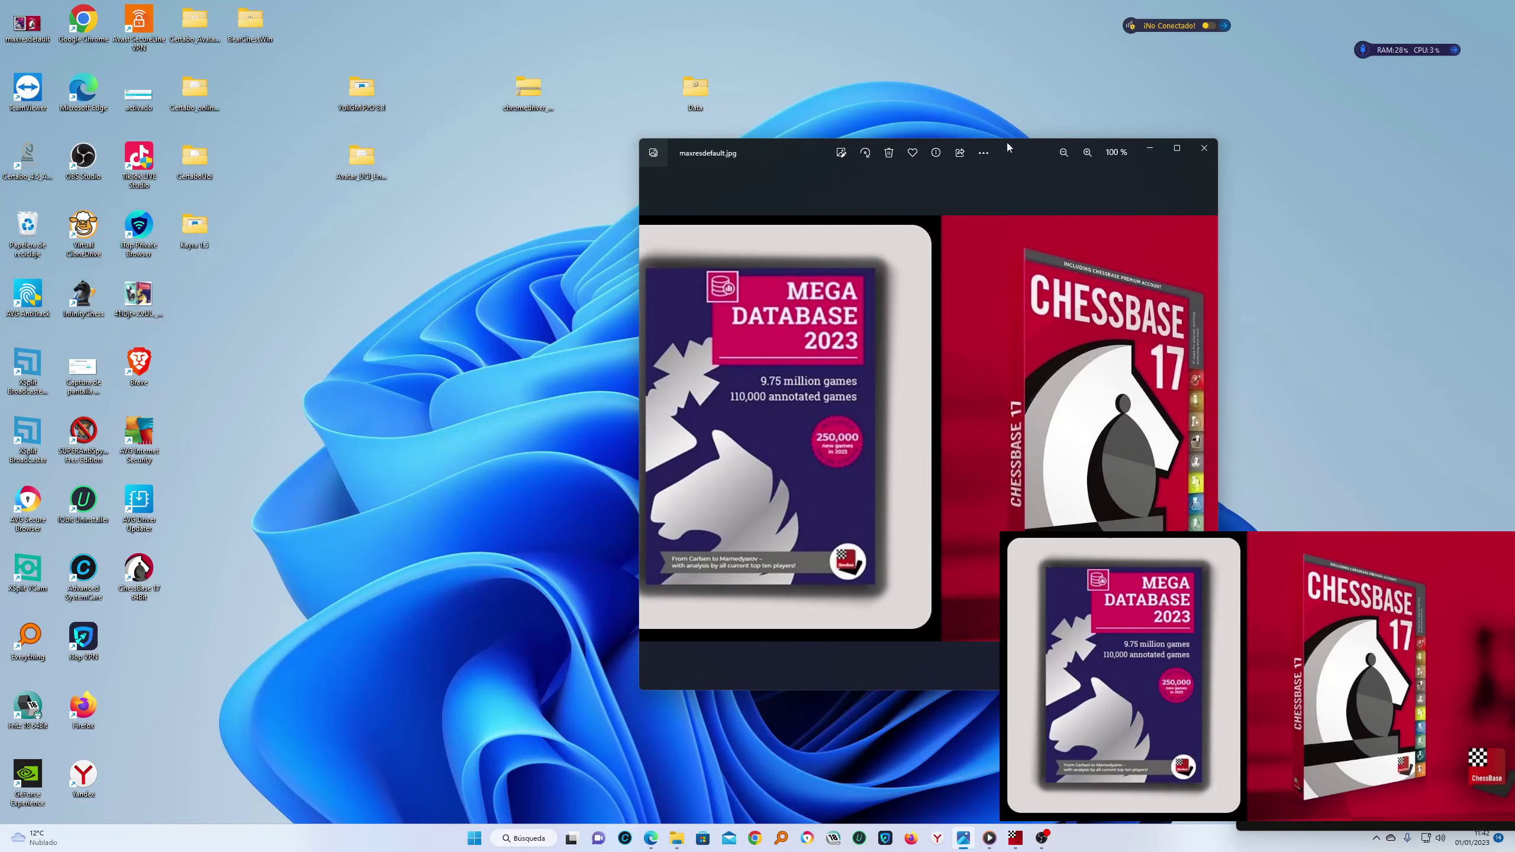
left_click_drag(789, 150, 913, 147)
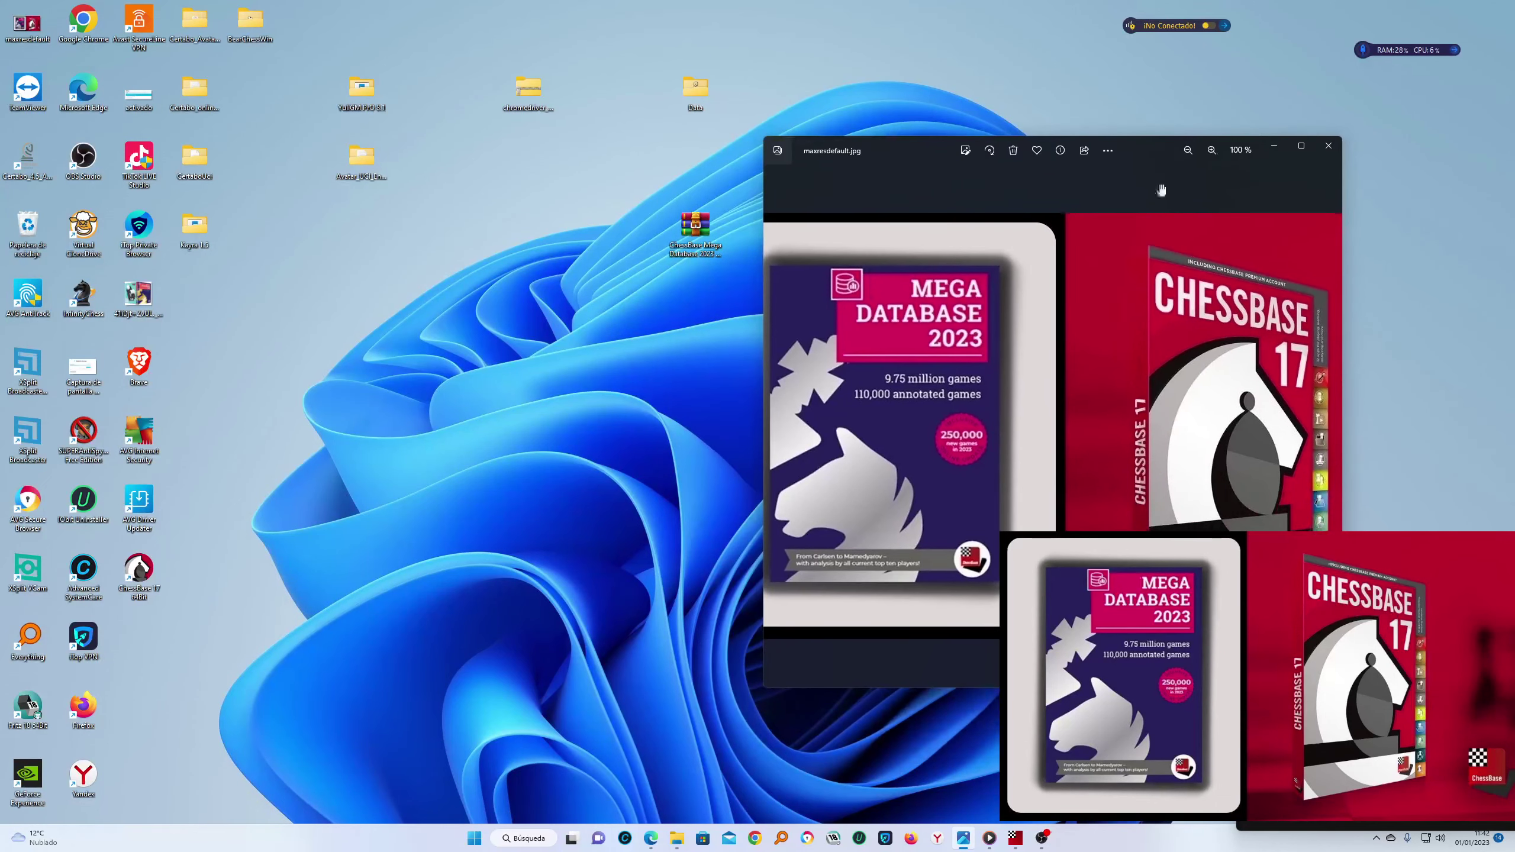
left_click(1272, 154)
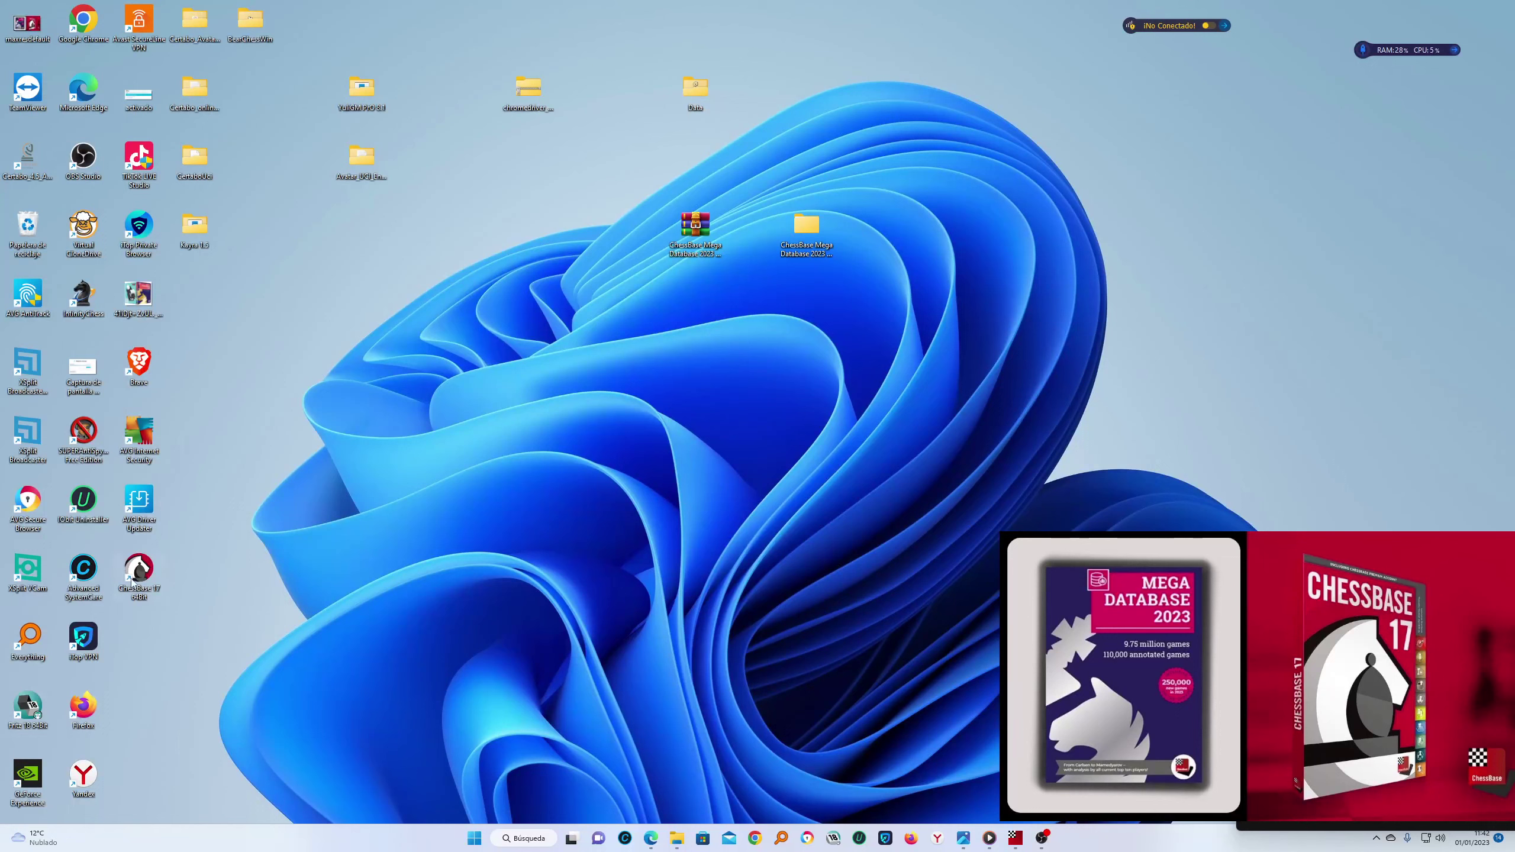
left_click_drag(124, 570, 514, 299)
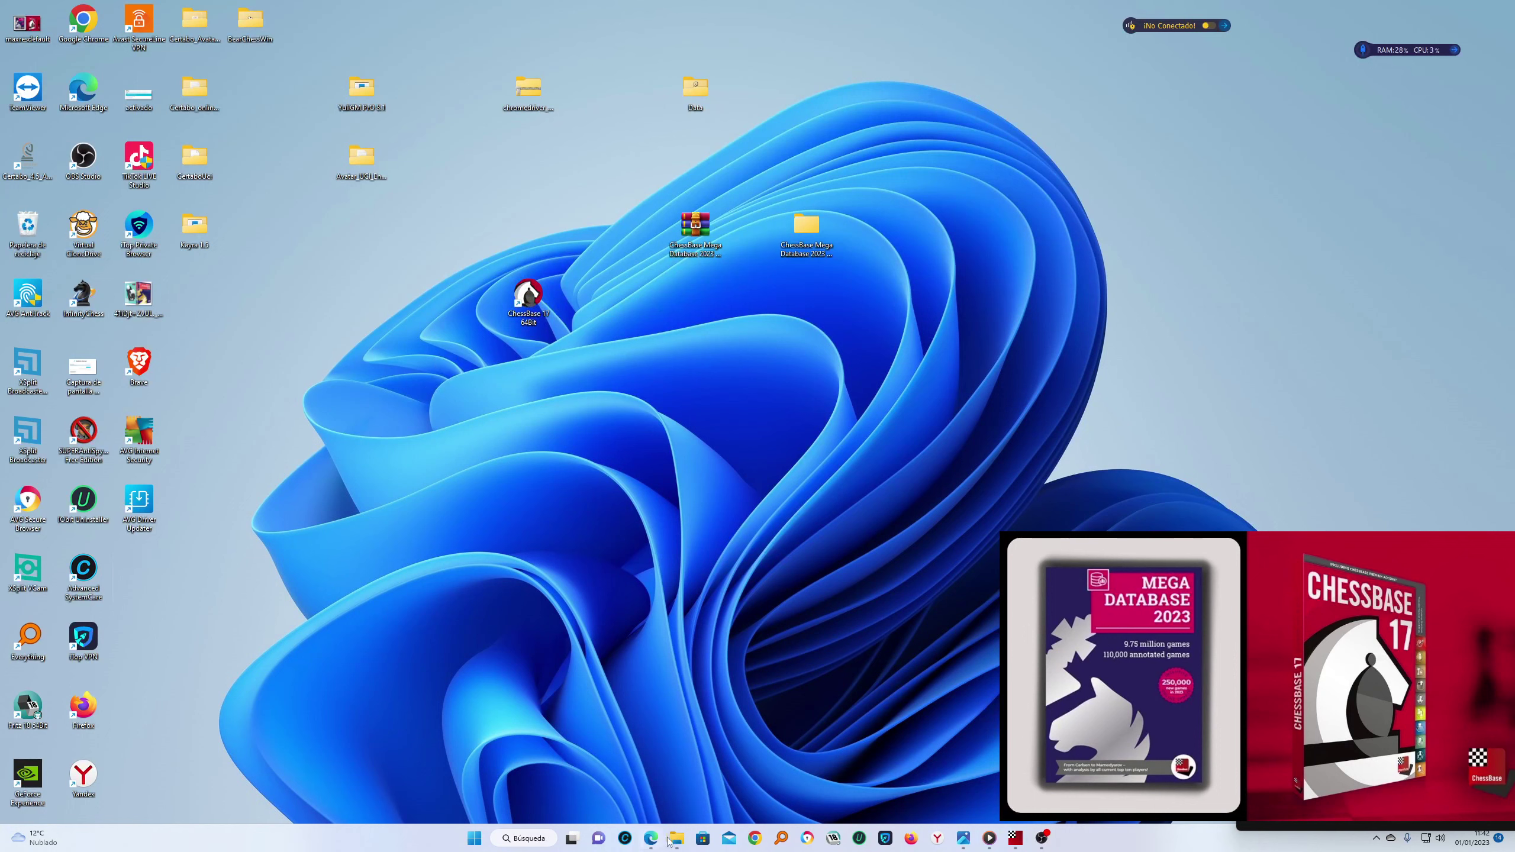
Open Downloads in File Explorer and show the ChessBase17 archive's extended options
mouse_move(677, 838)
left_click(678, 776)
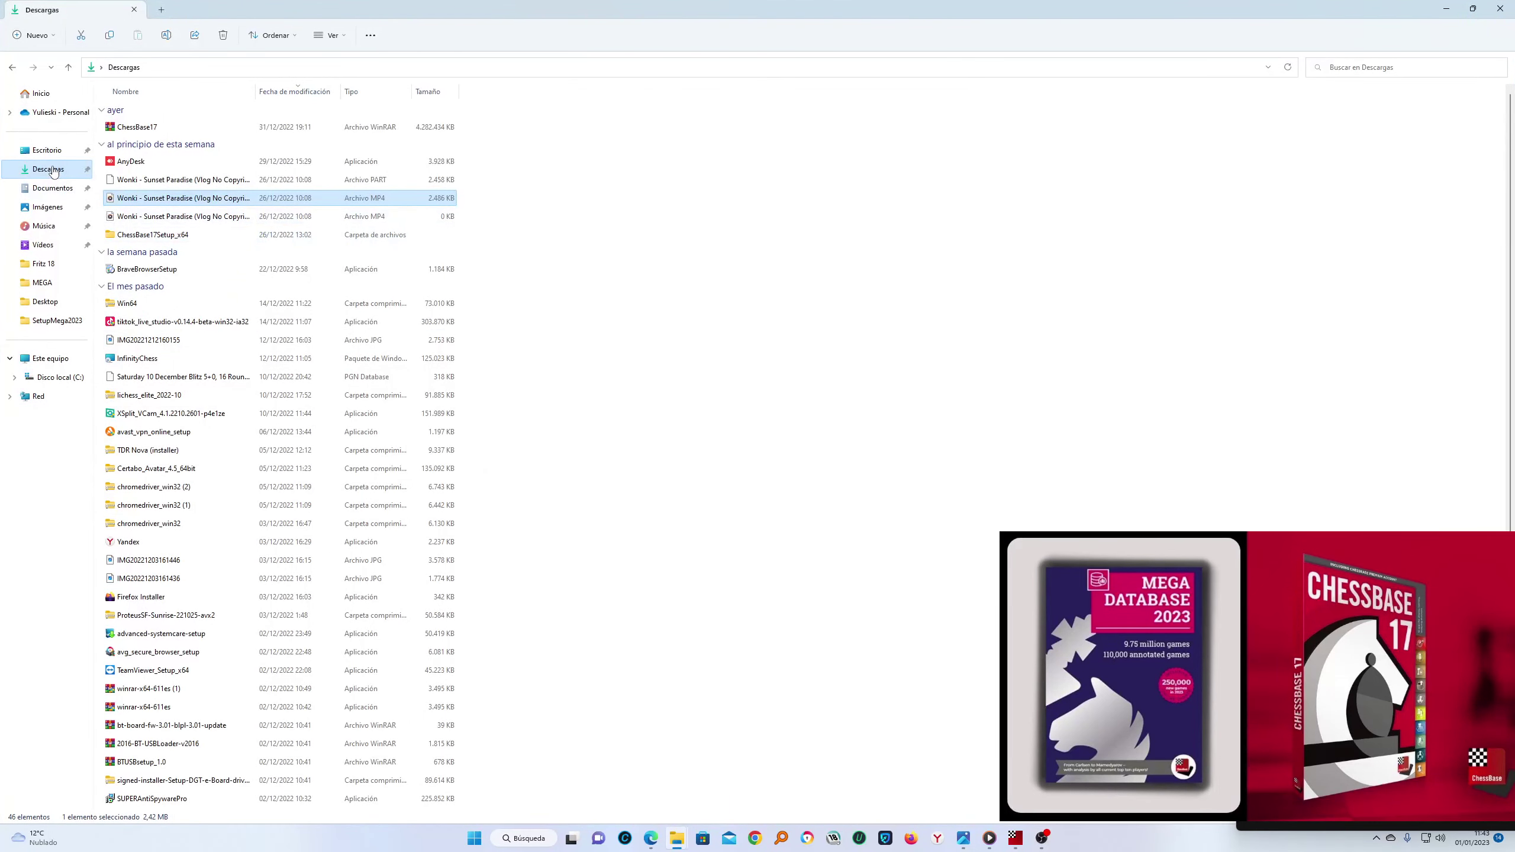
left_click(148, 130)
right_click(149, 128)
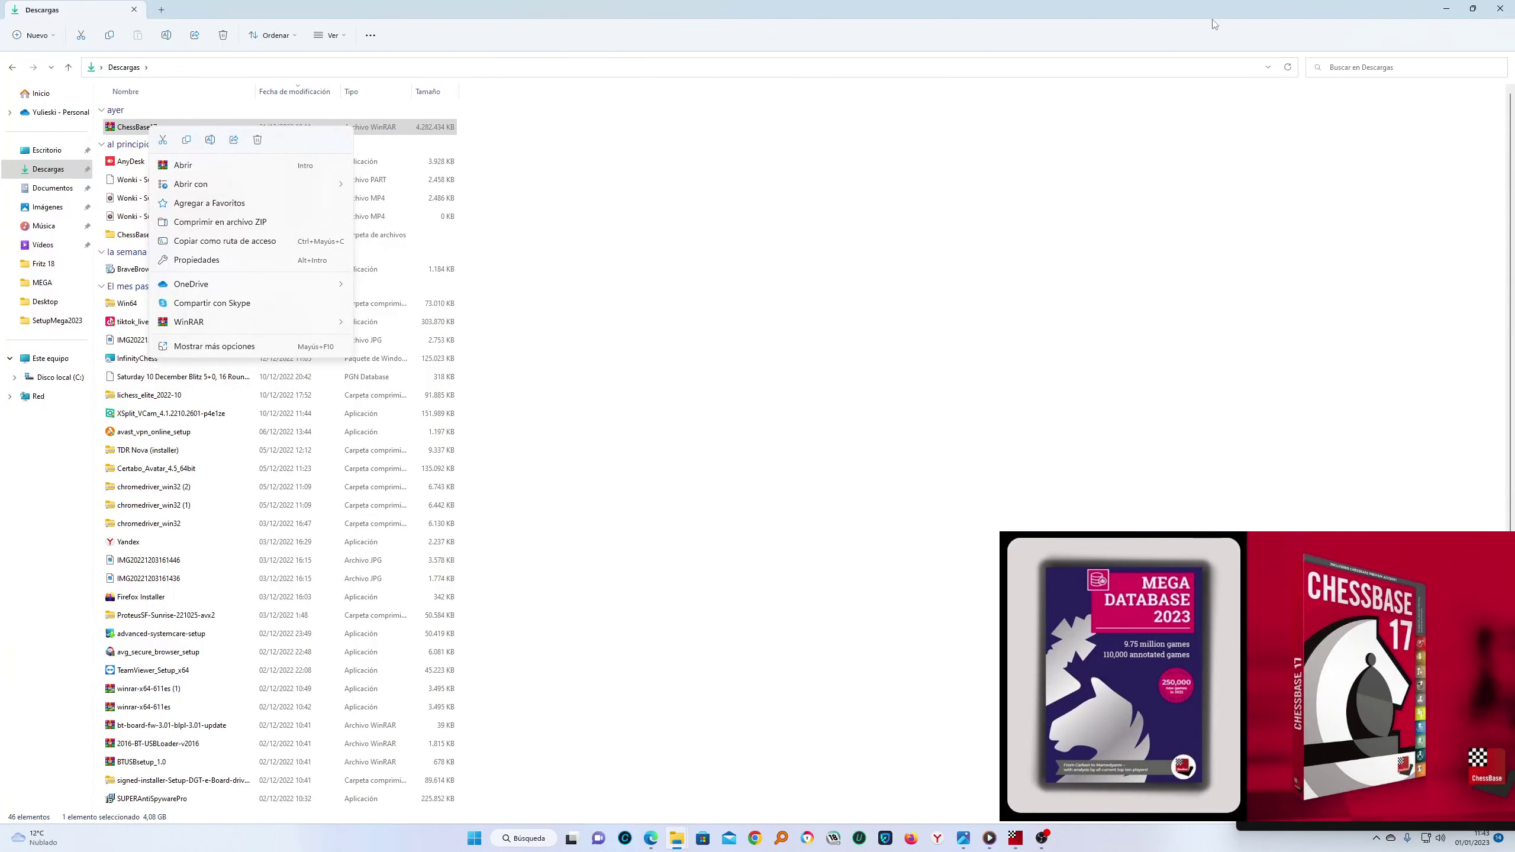
left_click(208, 346)
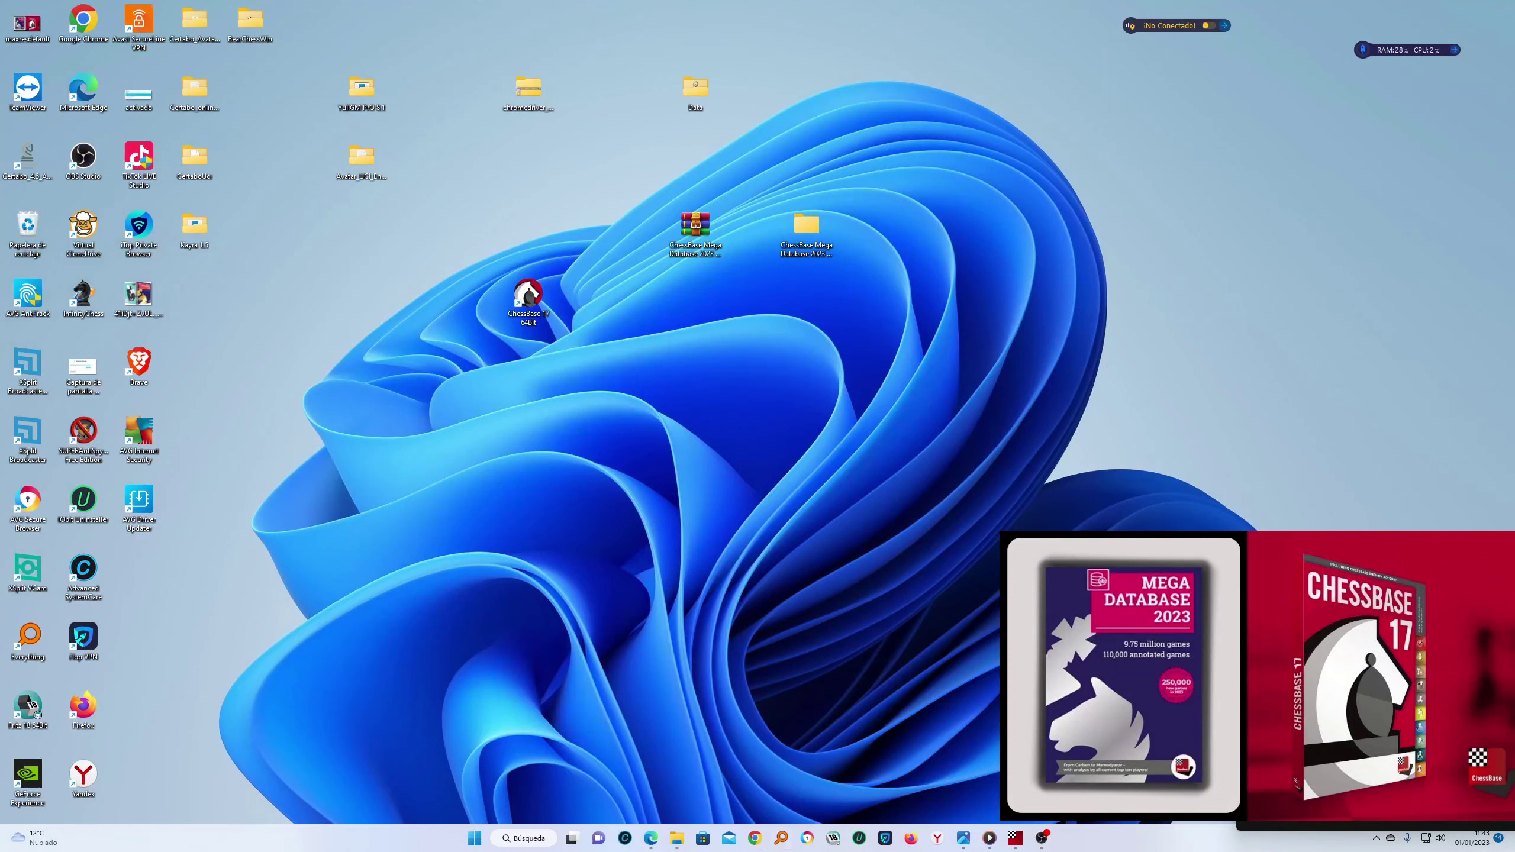
Open the ChessBase17Setup_x64 folder and start its installer package
left_click(677, 838)
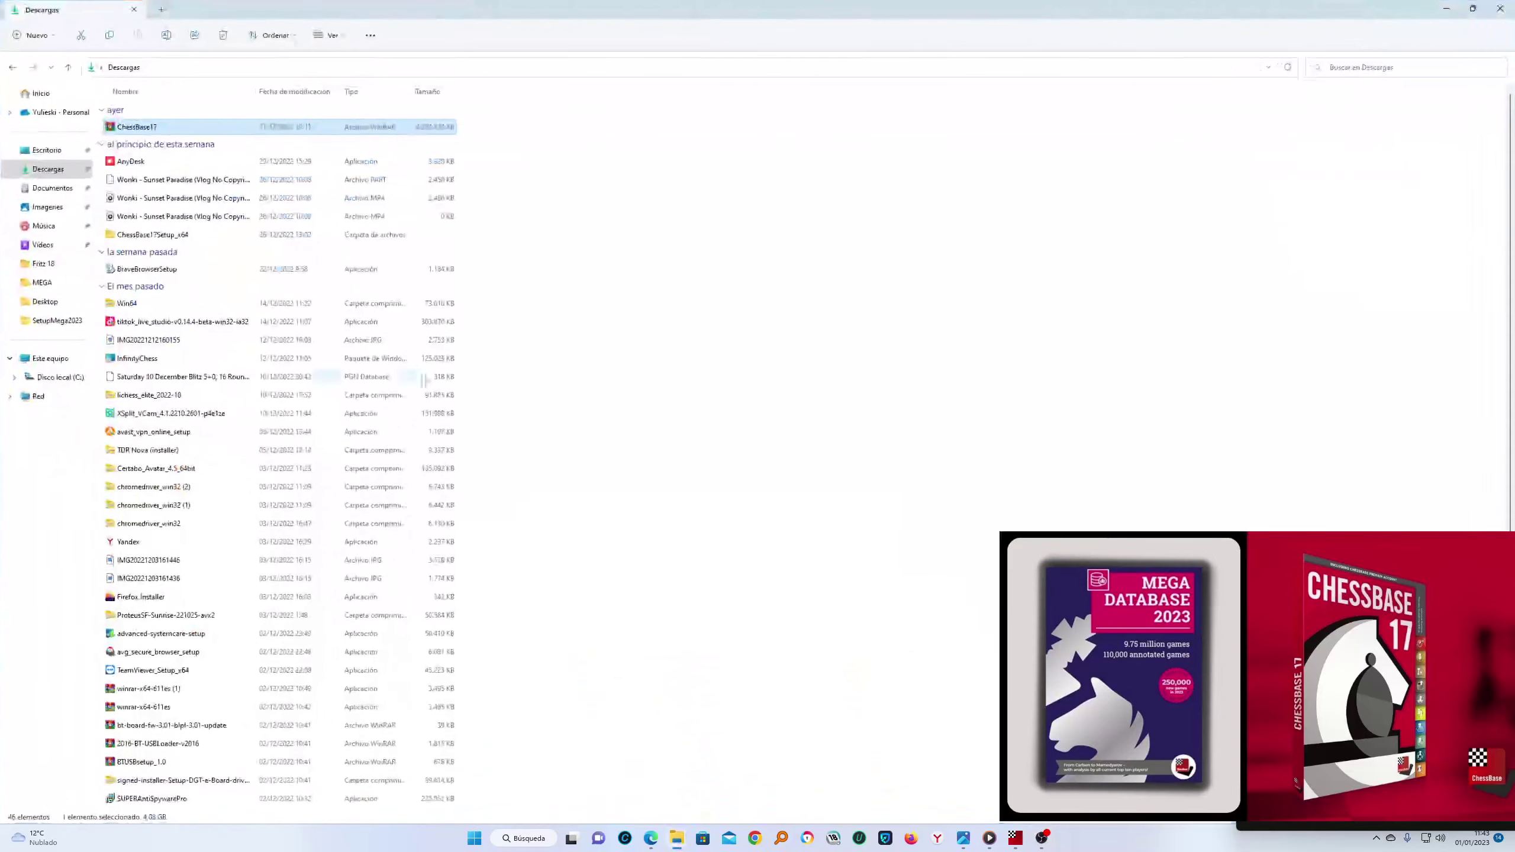
double_click(159, 236)
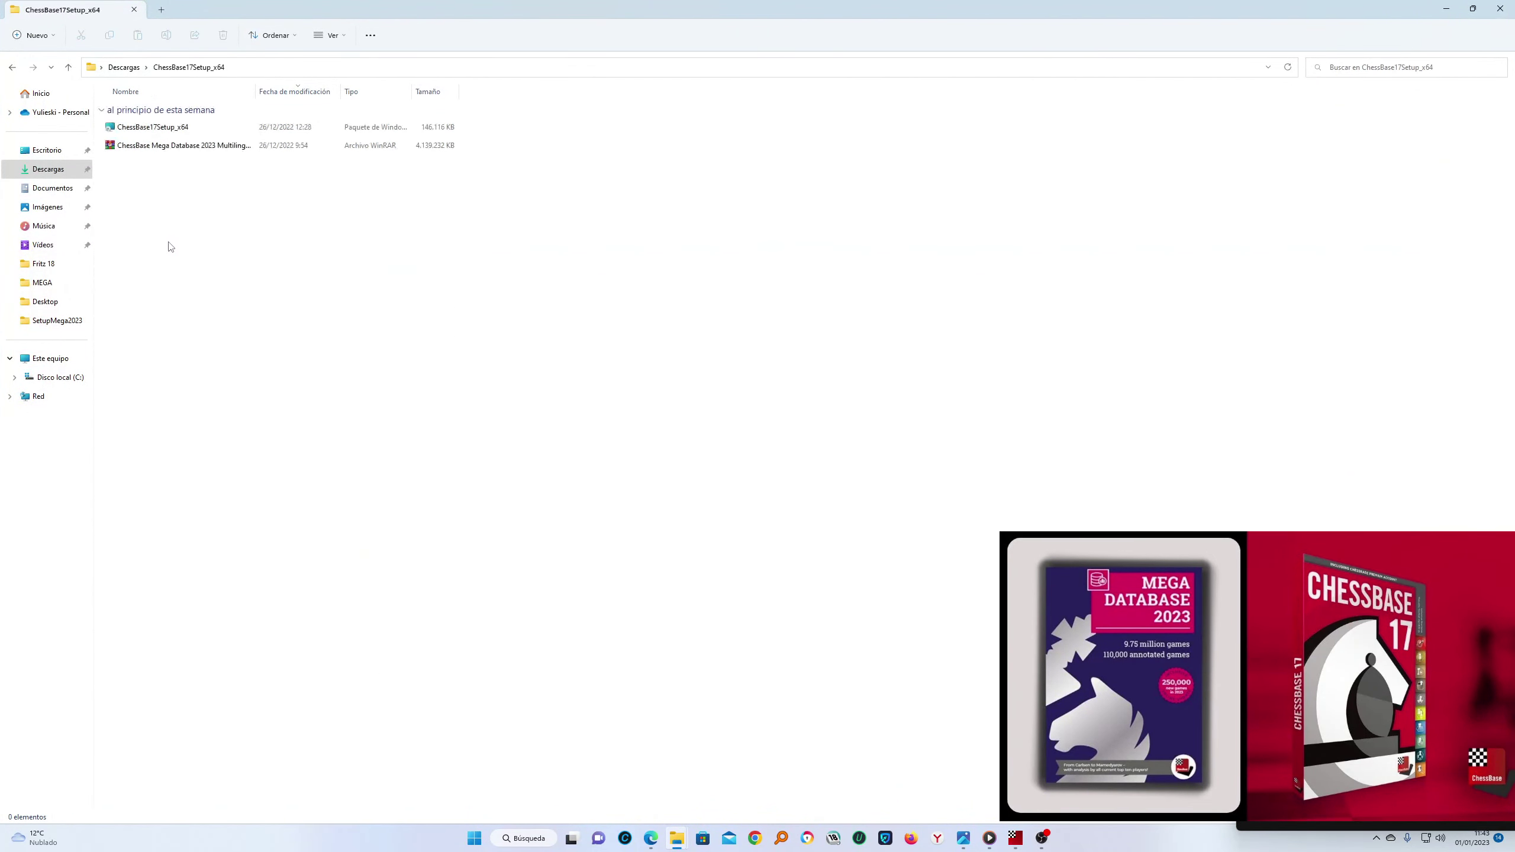
right_click(166, 131)
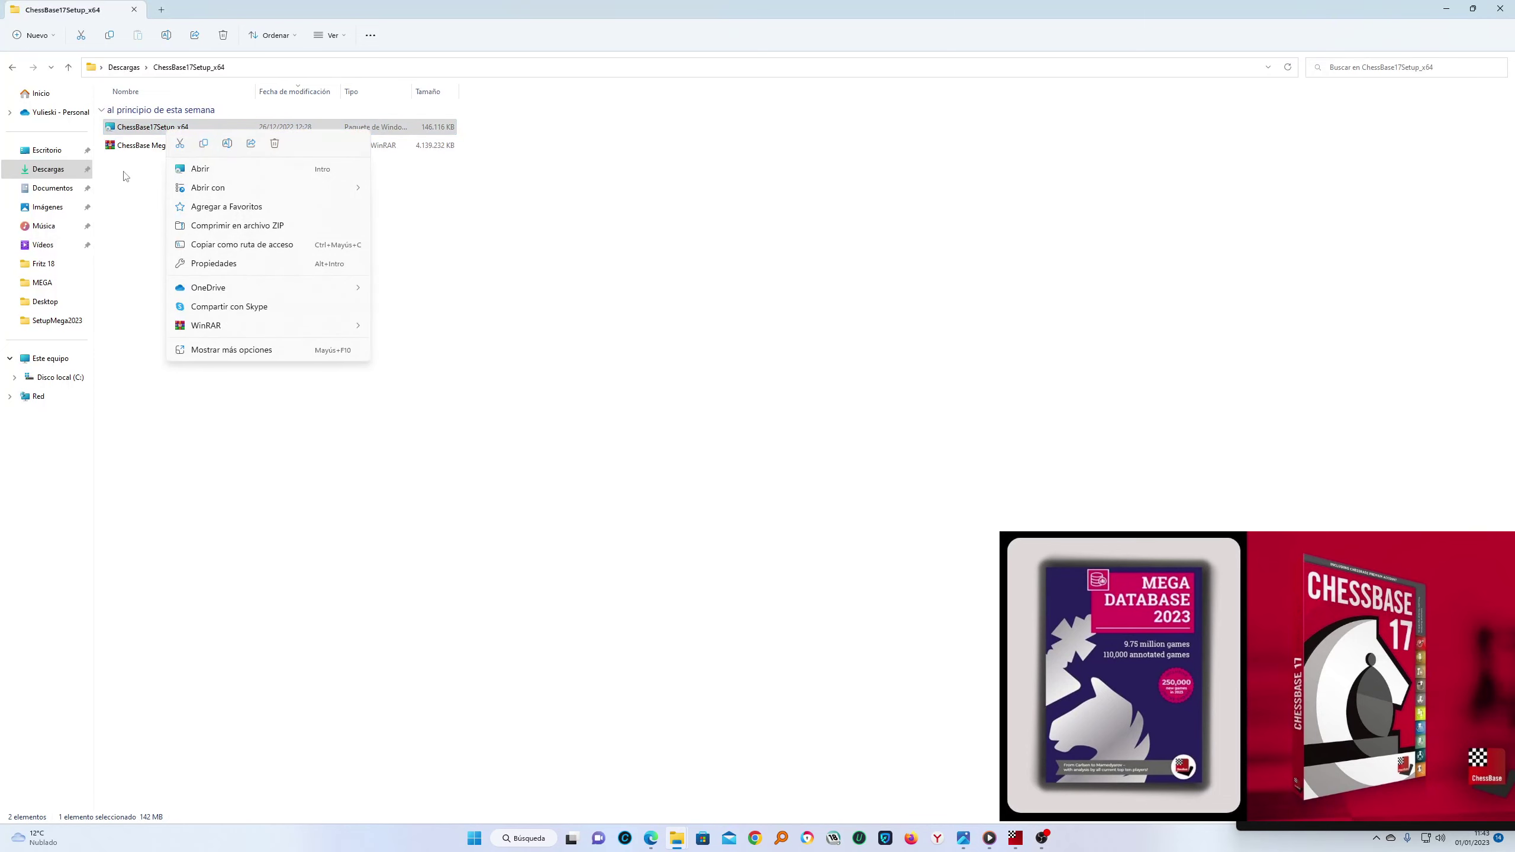
left_click(126, 174)
left_click(165, 132)
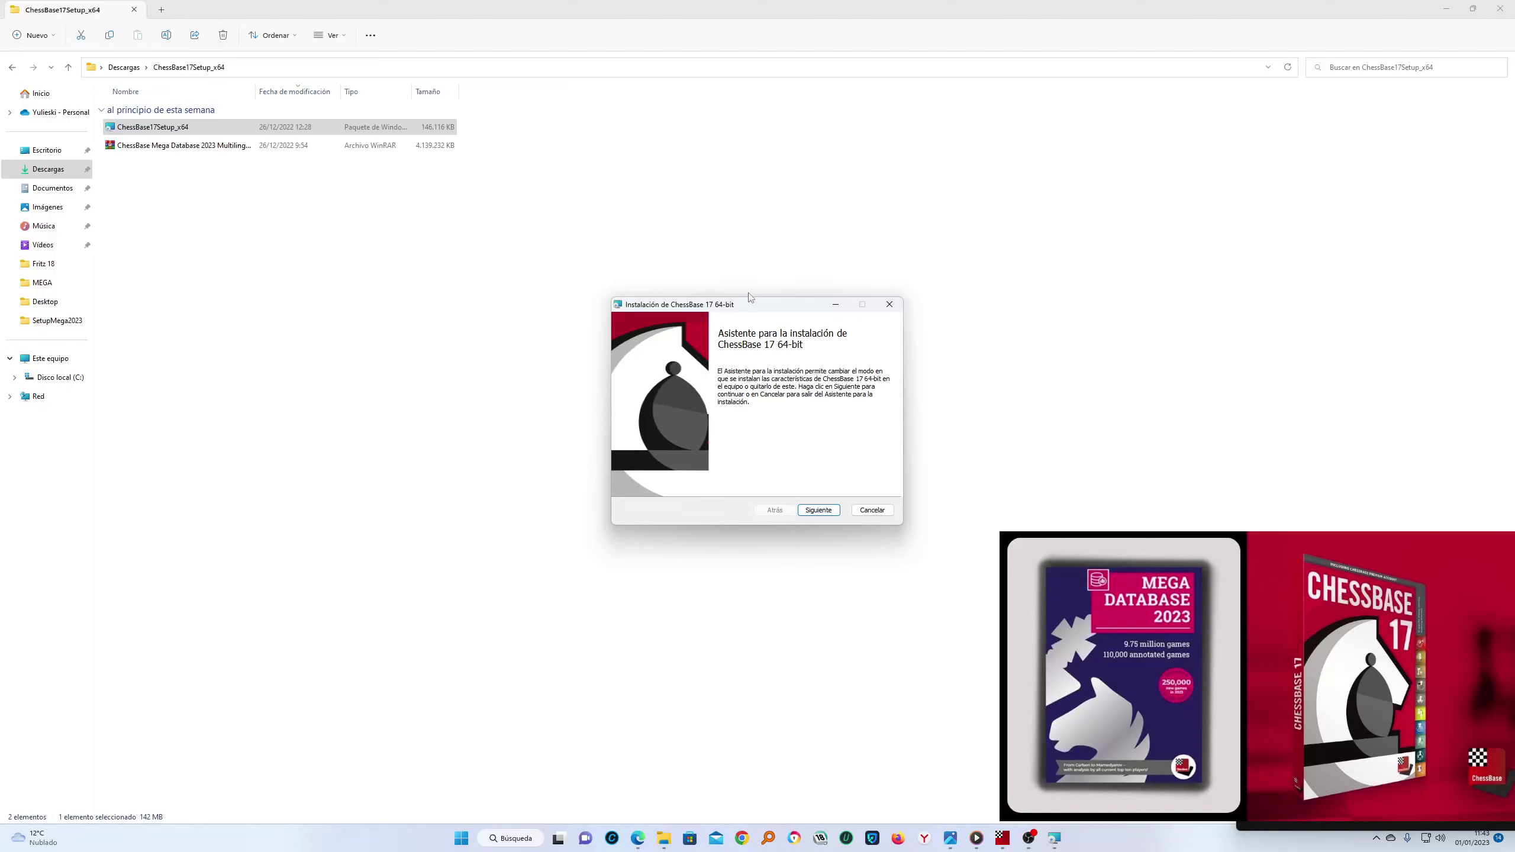
Cancel the ChessBase 17 setup wizard, confirm with Sí, and close it with Finalizar
left_click_drag(749, 297, 825, 244)
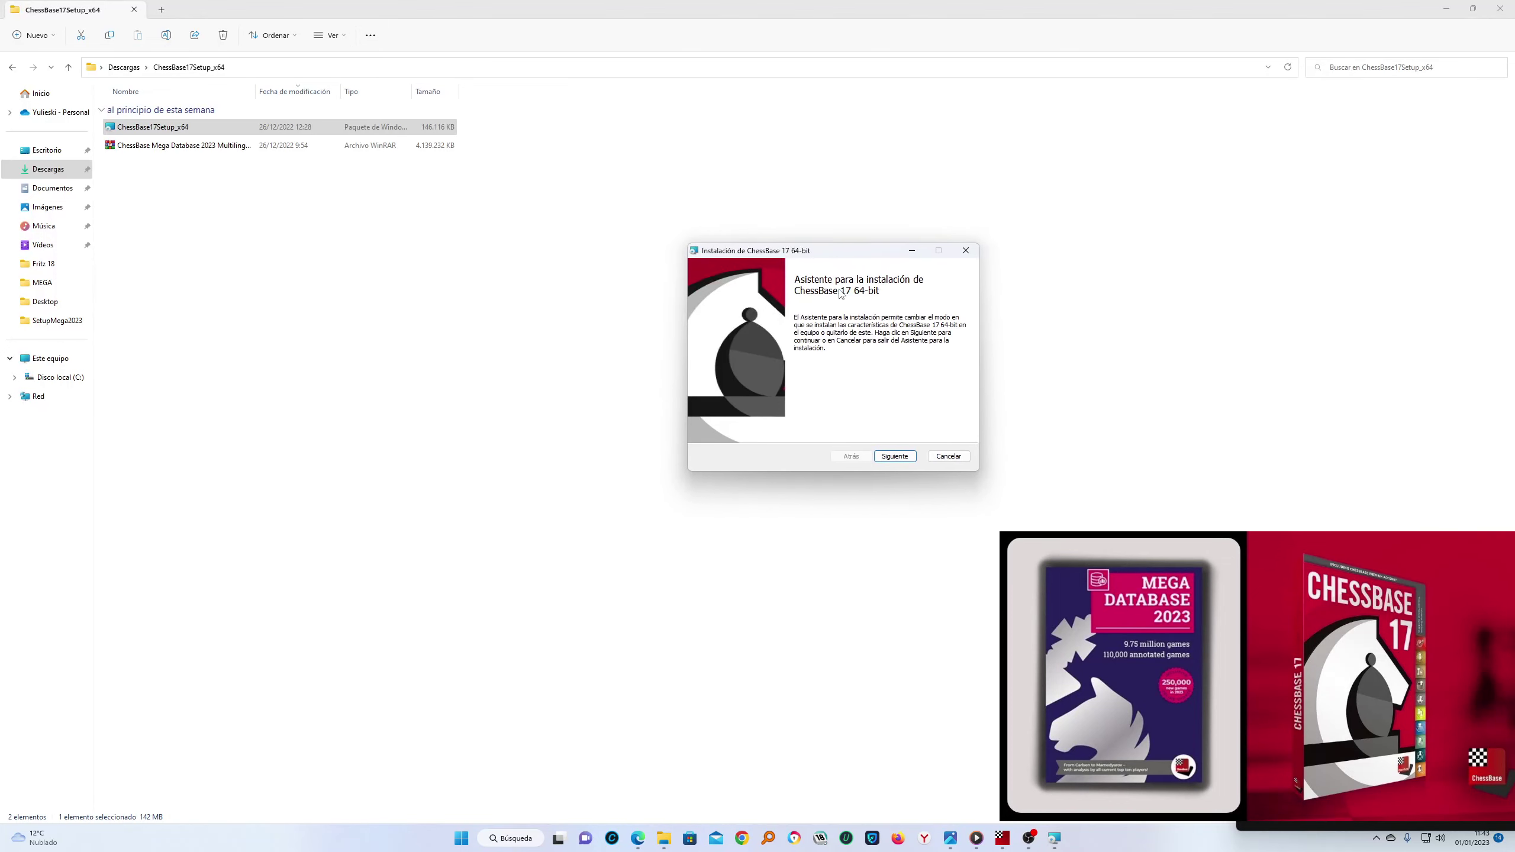
left_click(949, 455)
left_click(746, 437)
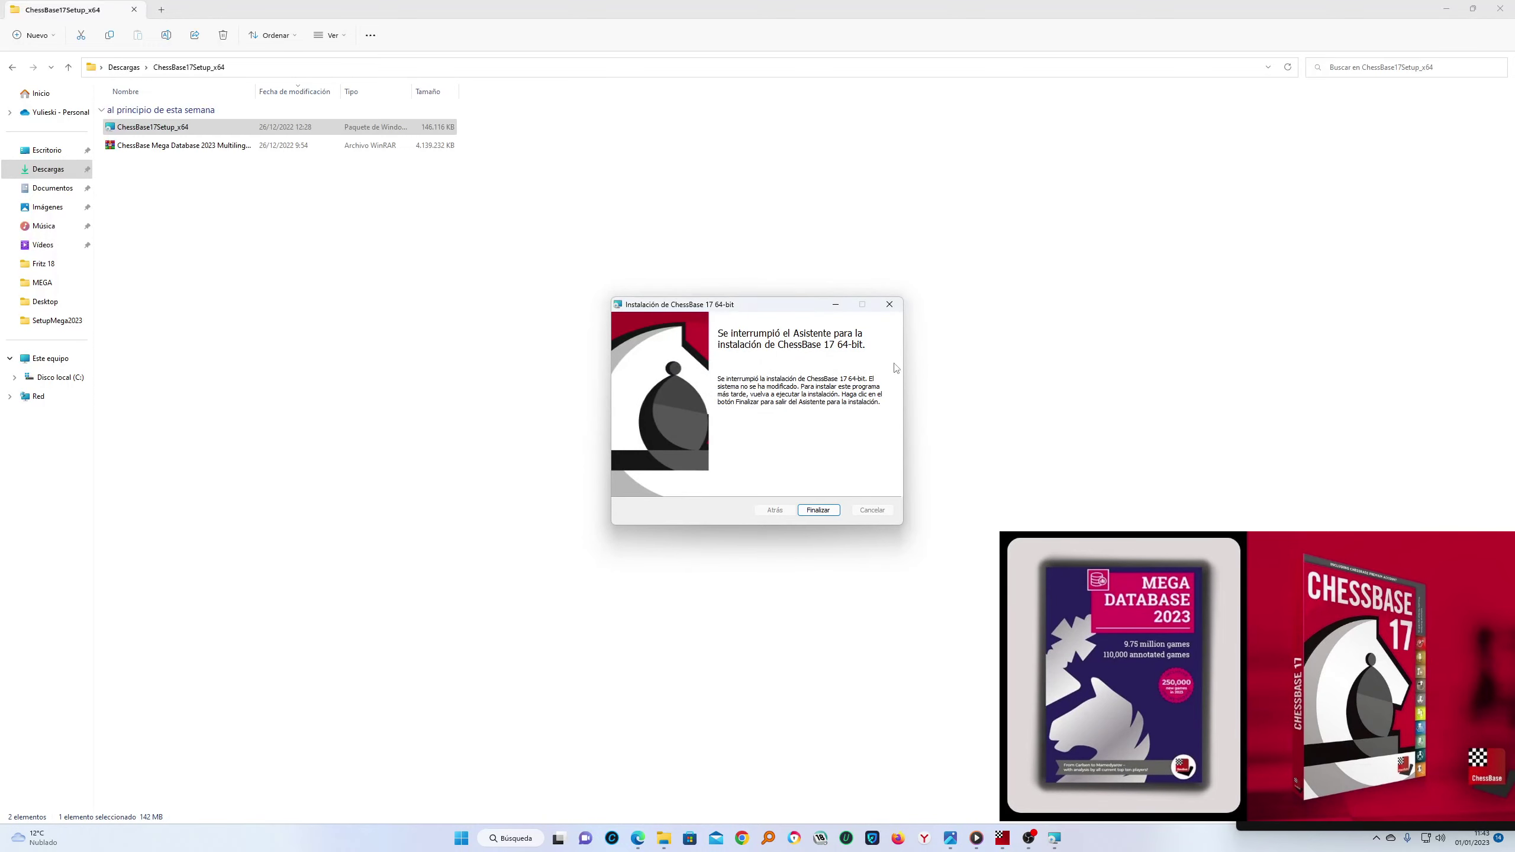
left_click(880, 311)
left_click(1445, 10)
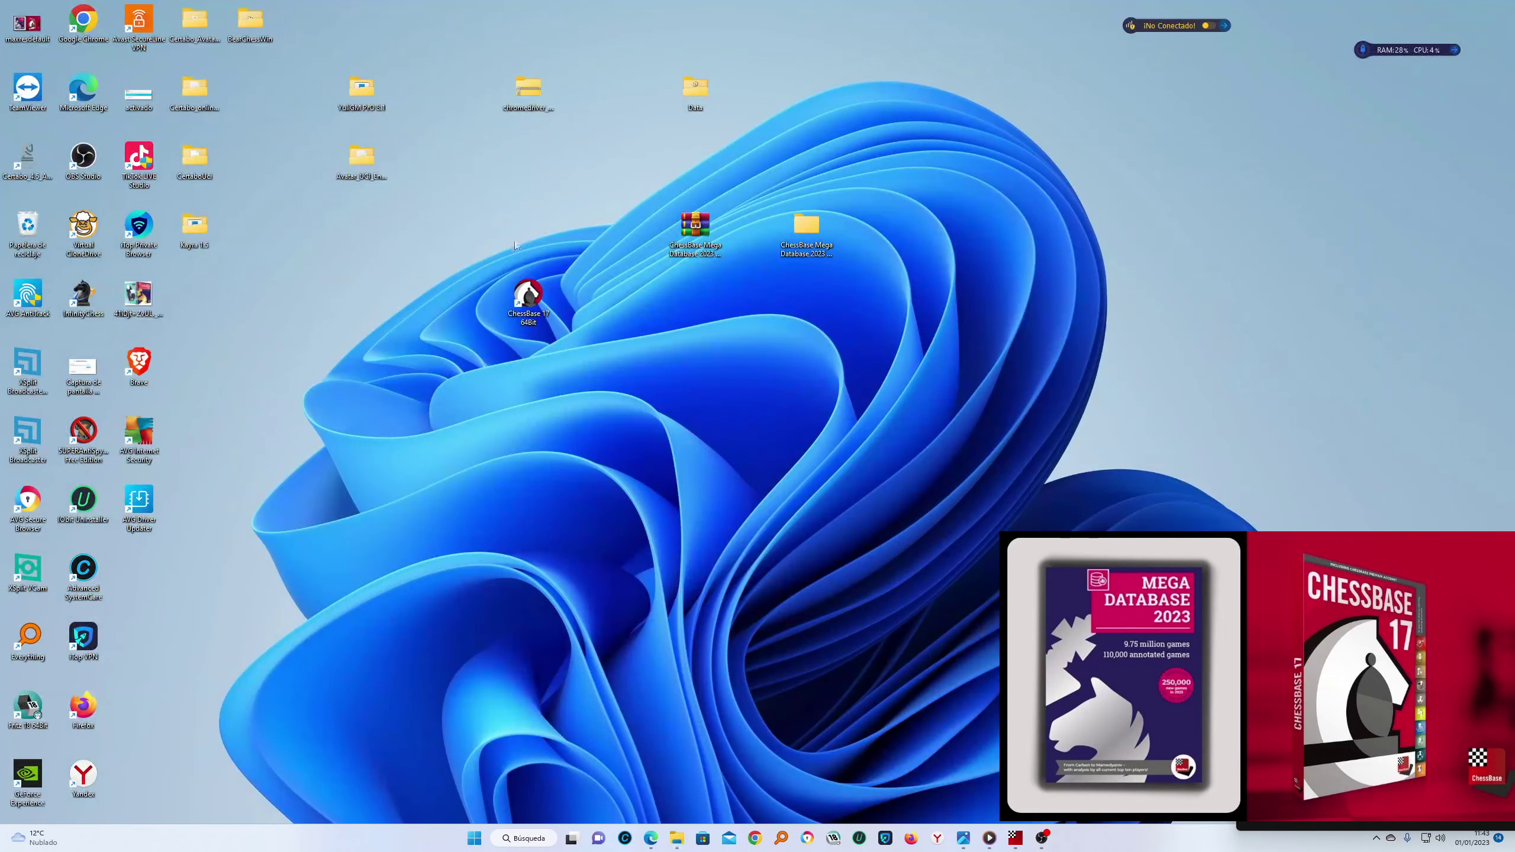
left_click_drag(528, 295, 472, 296)
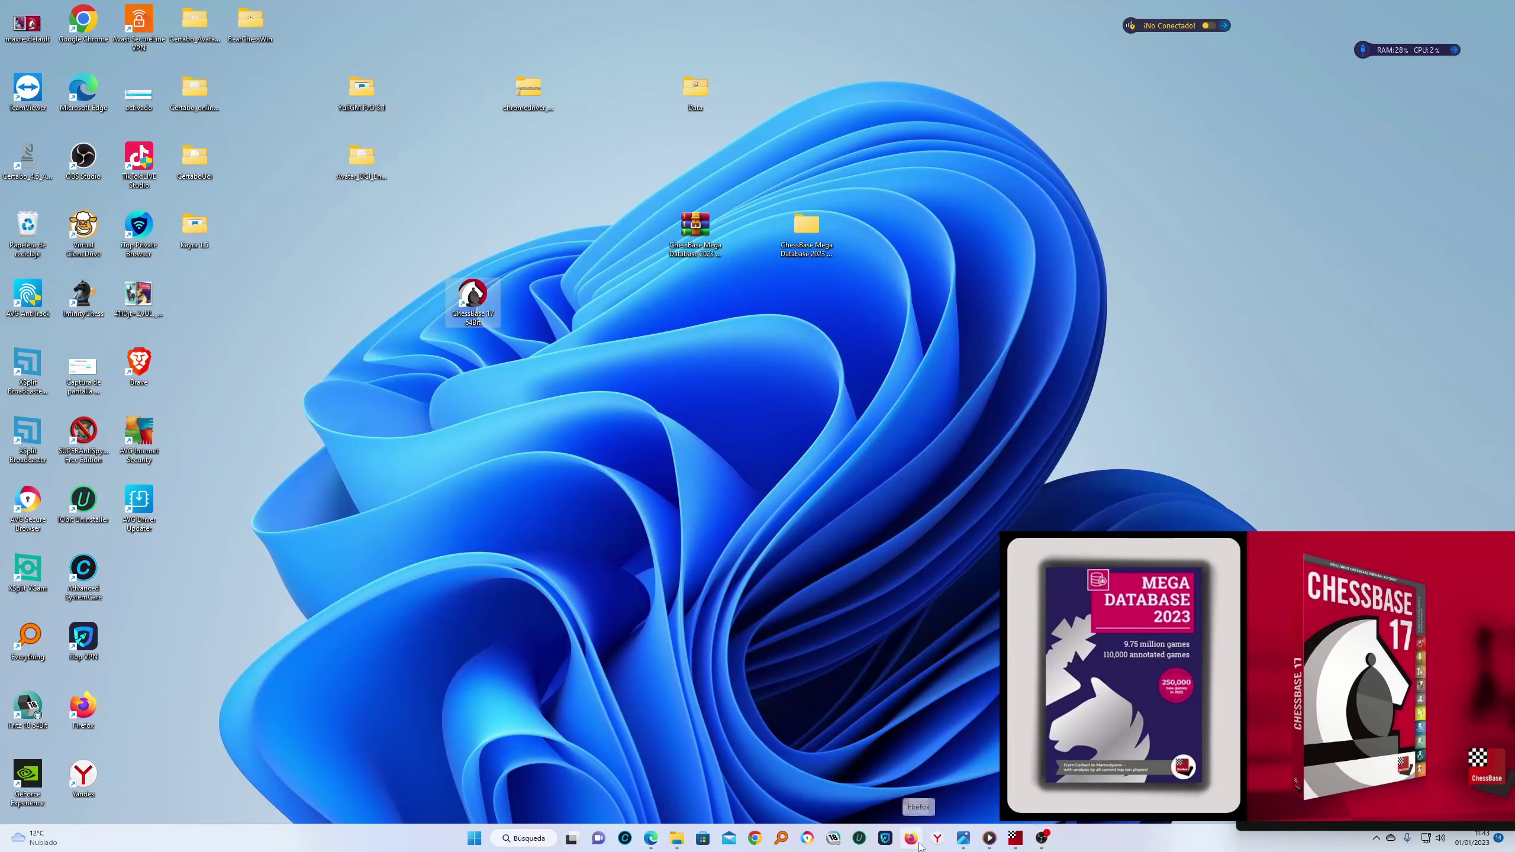
left_click(669, 839)
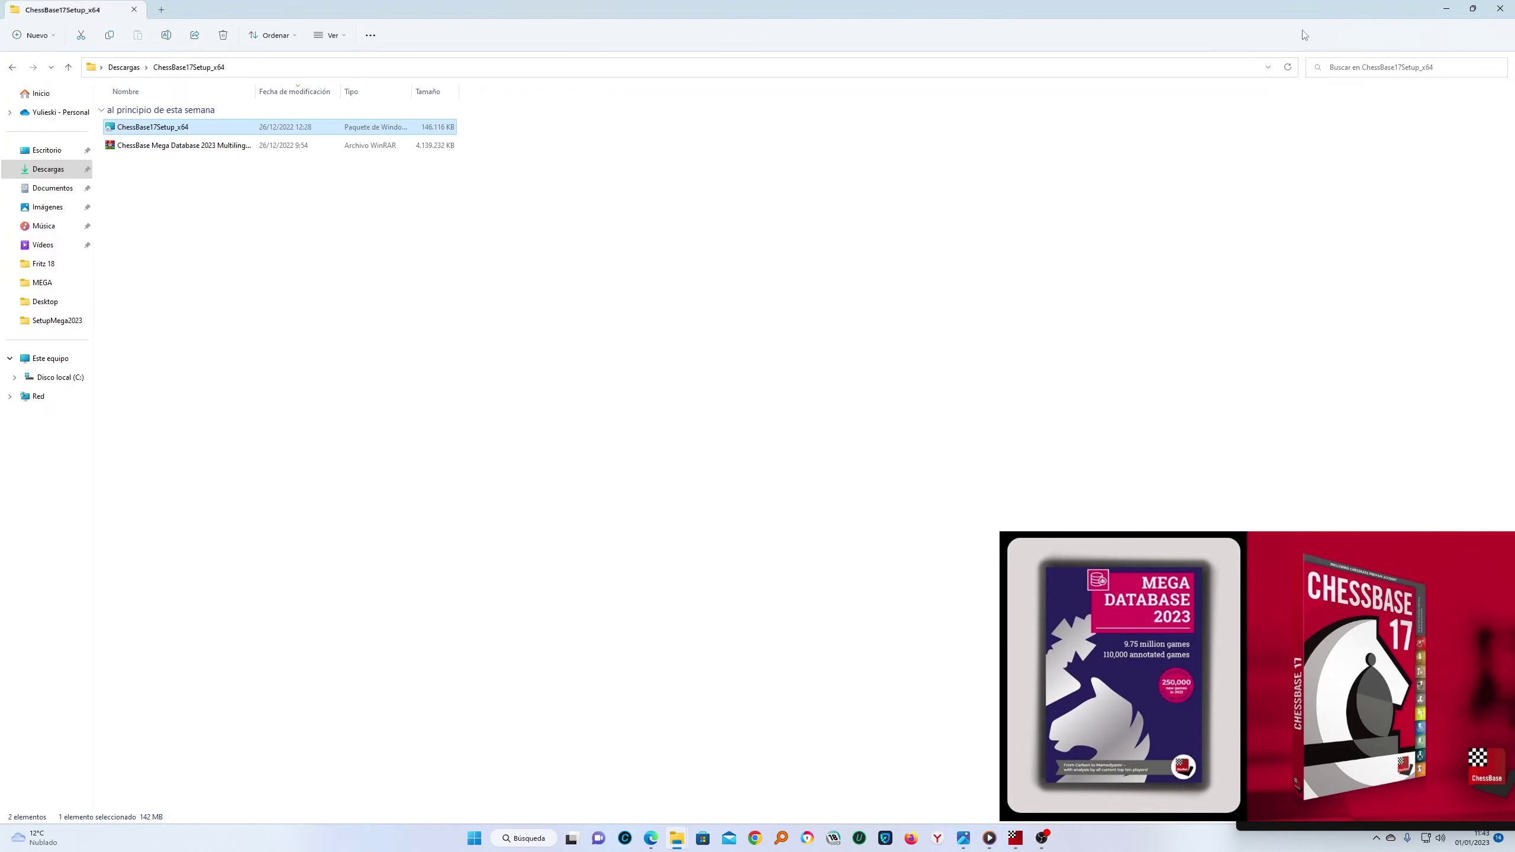
left_click(1448, 7)
mouse_move(677, 838)
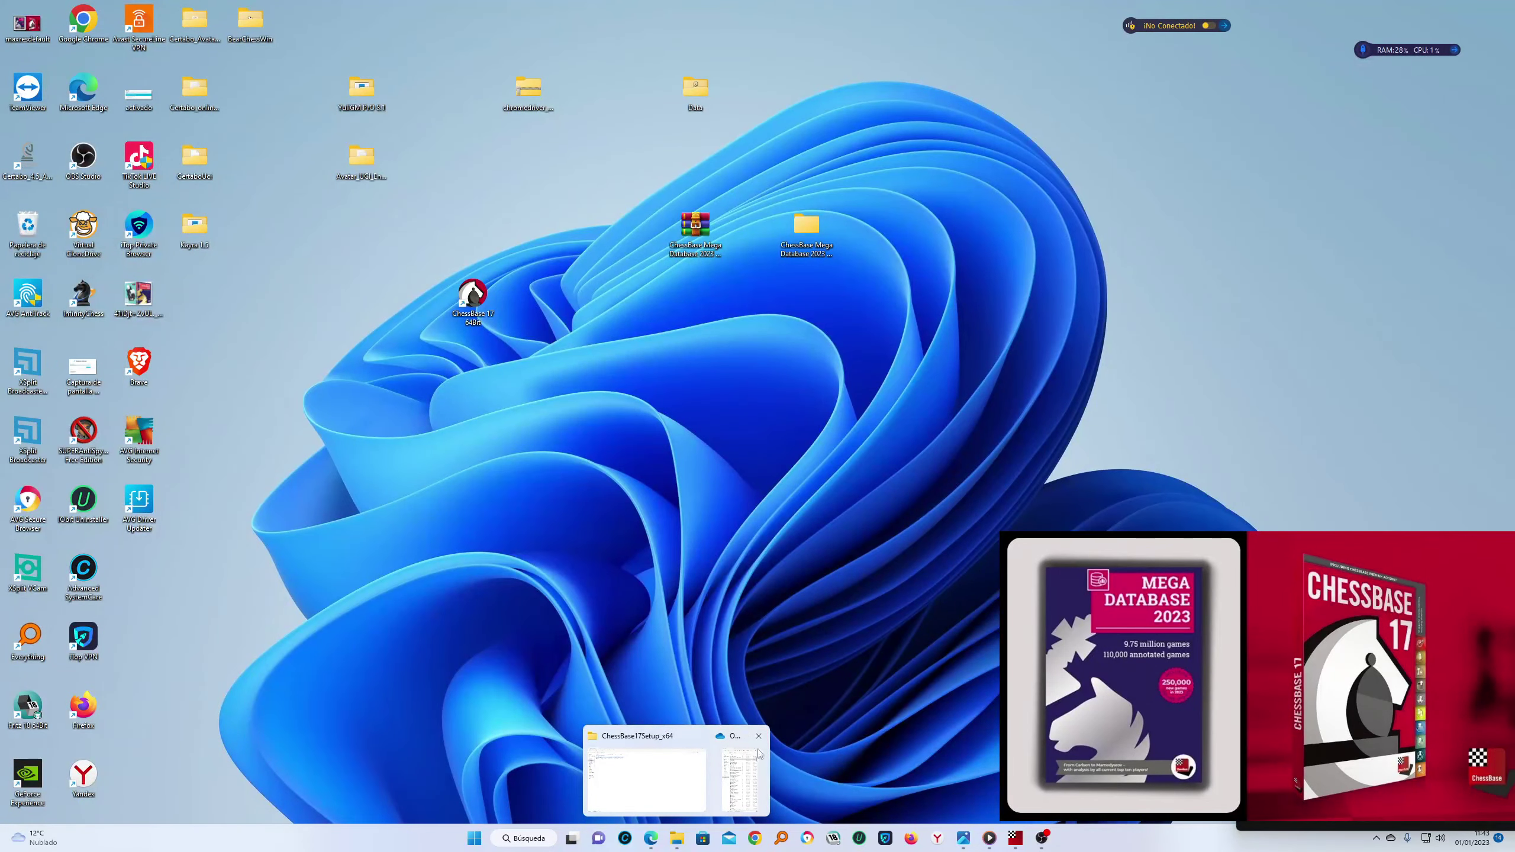
left_click(760, 750)
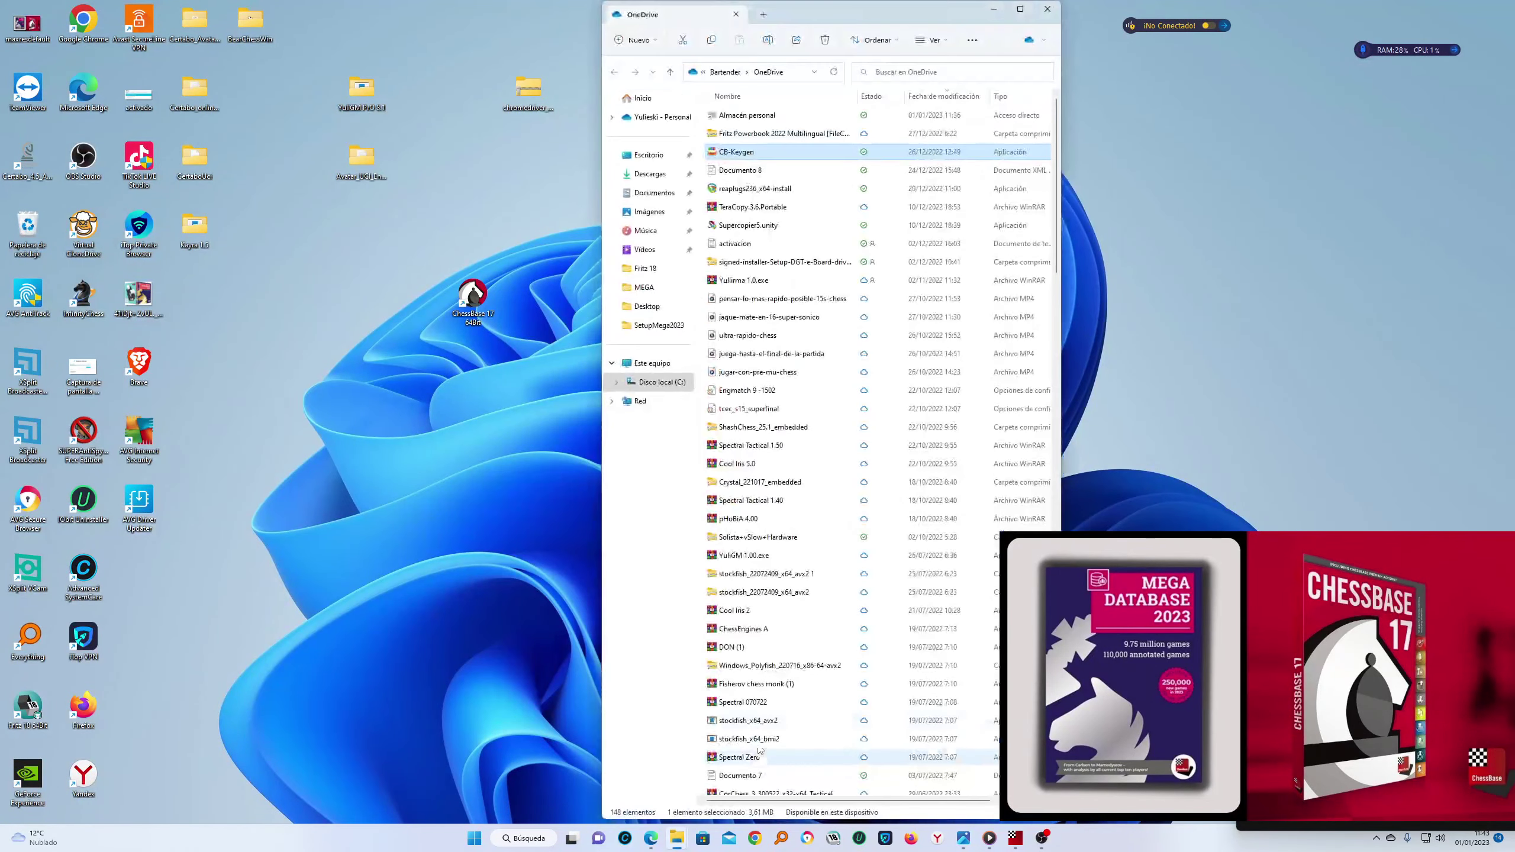
double_click(738, 153)
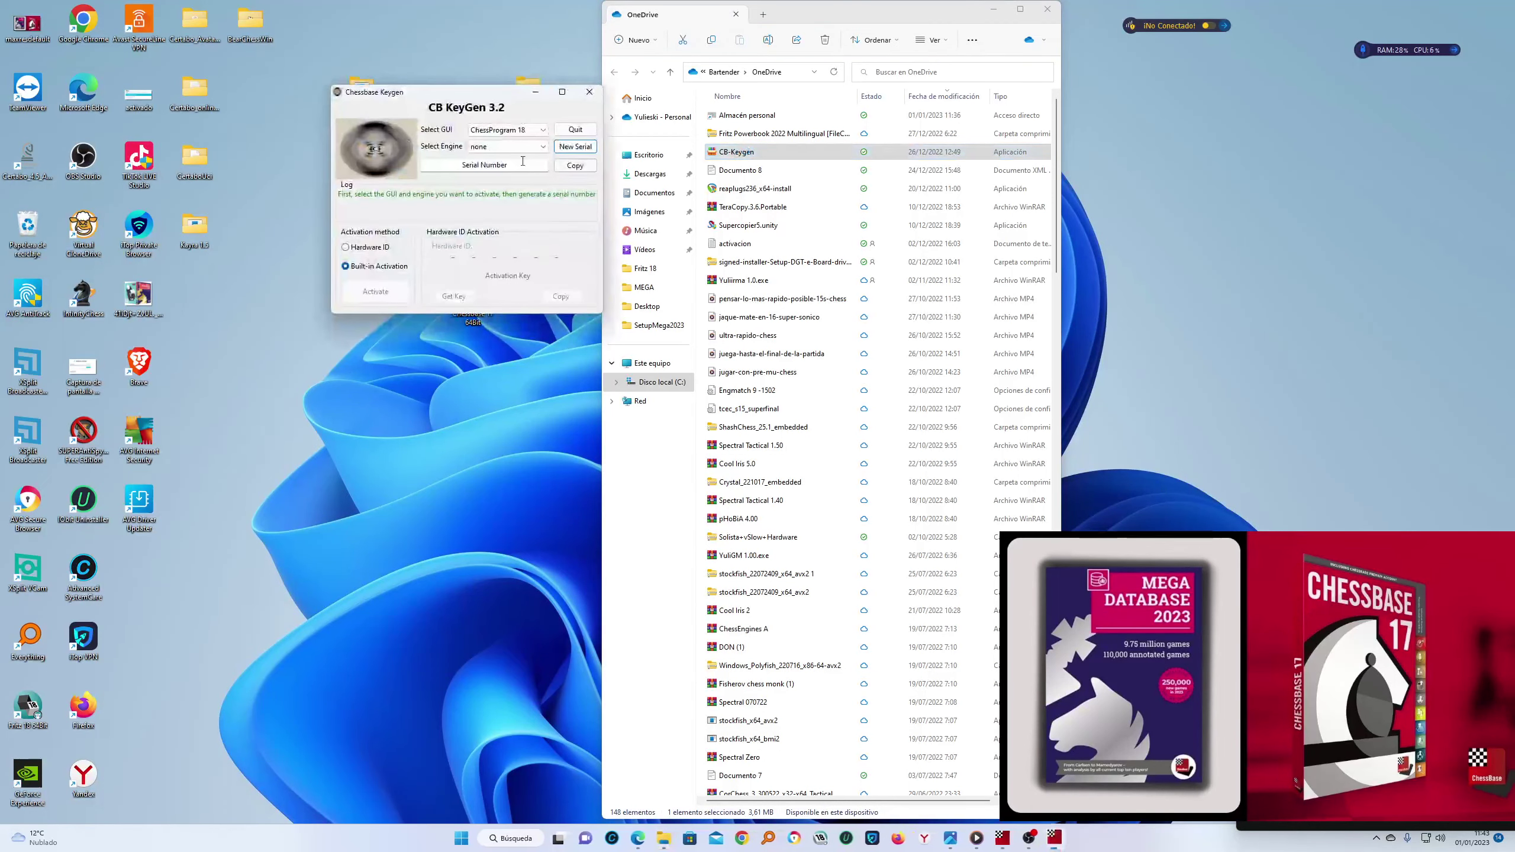
left_click(993, 9)
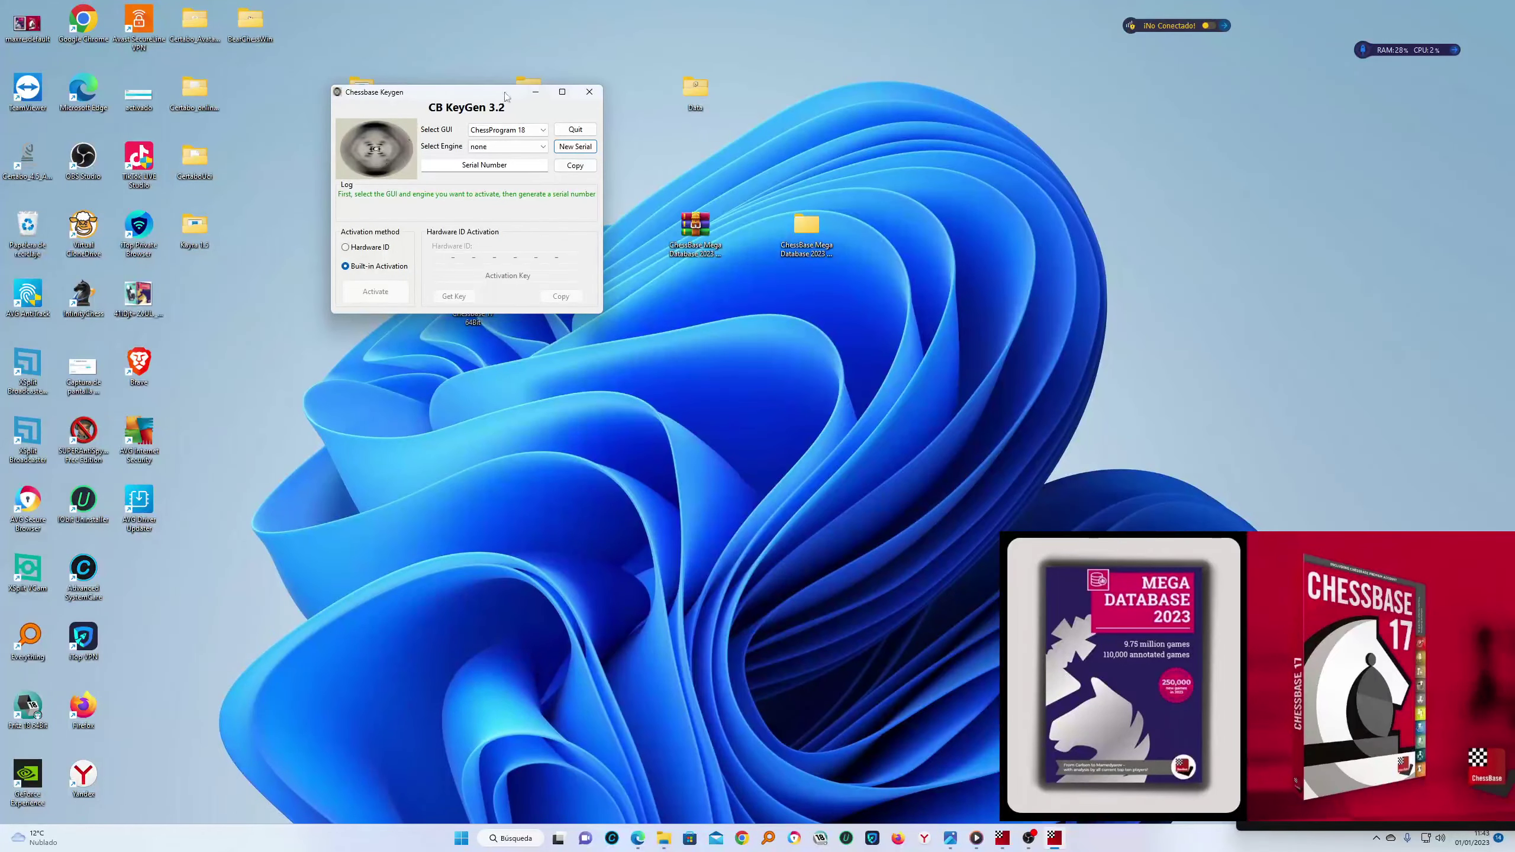
left_click_drag(505, 95, 1165, 118)
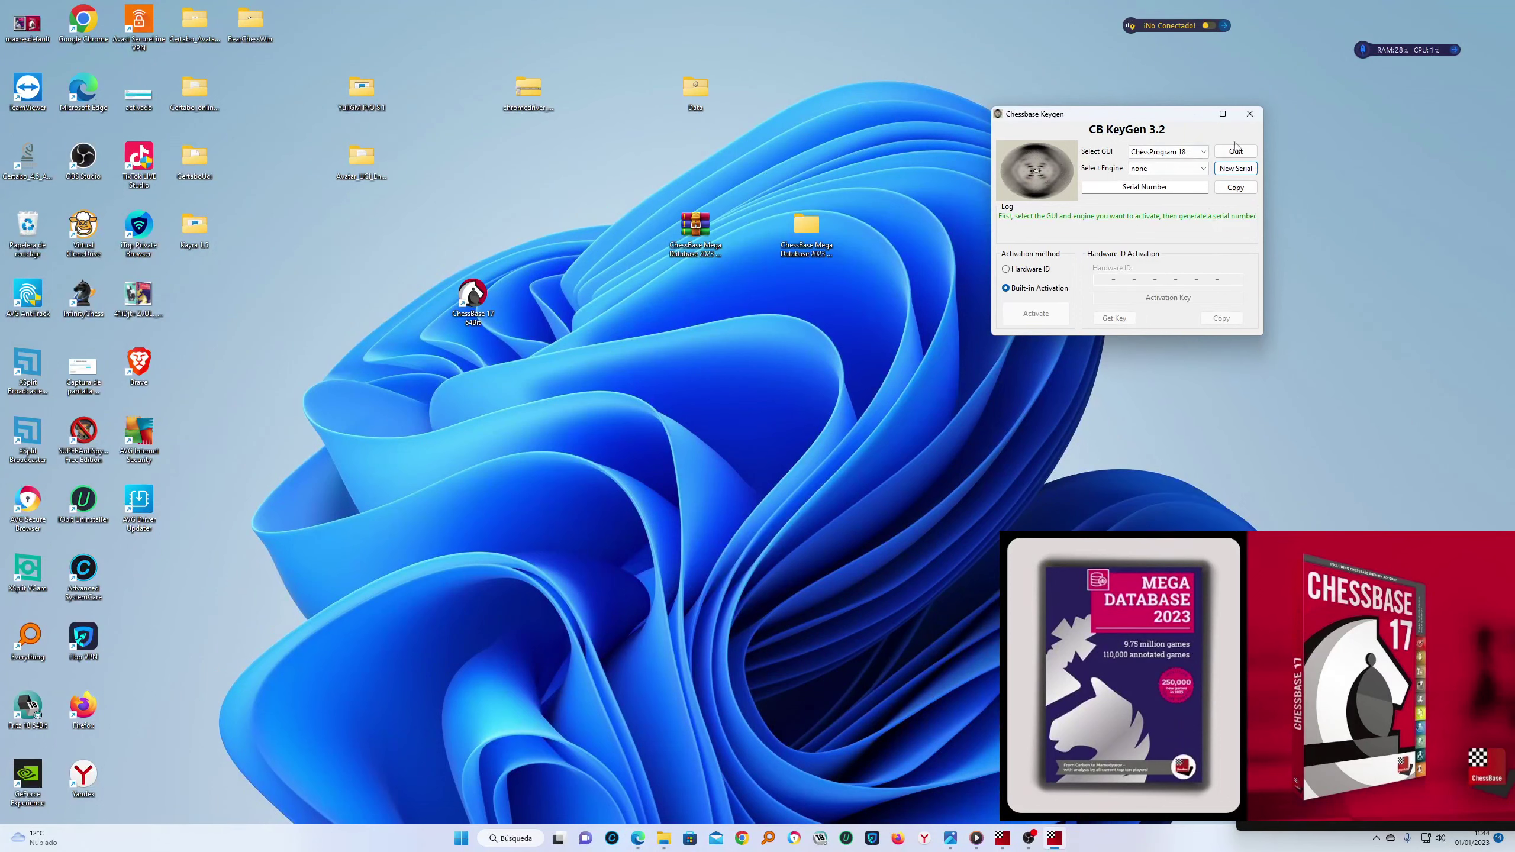
left_click(1249, 113)
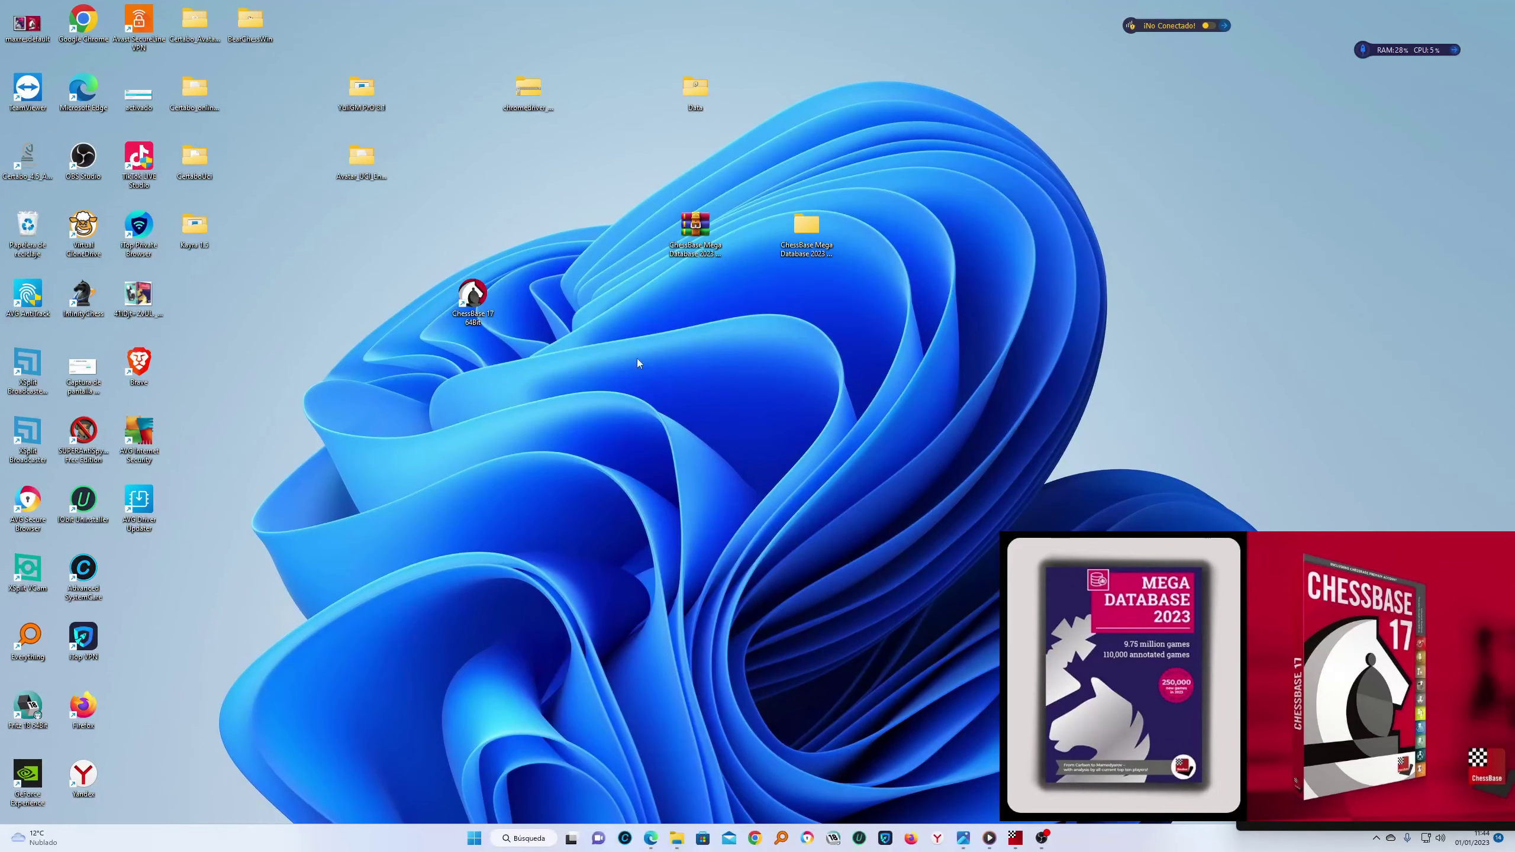
Launch ChessBase 17, accept the Carpetas settings, skip the activation key, and dismiss the Info notice
double_click(471, 295)
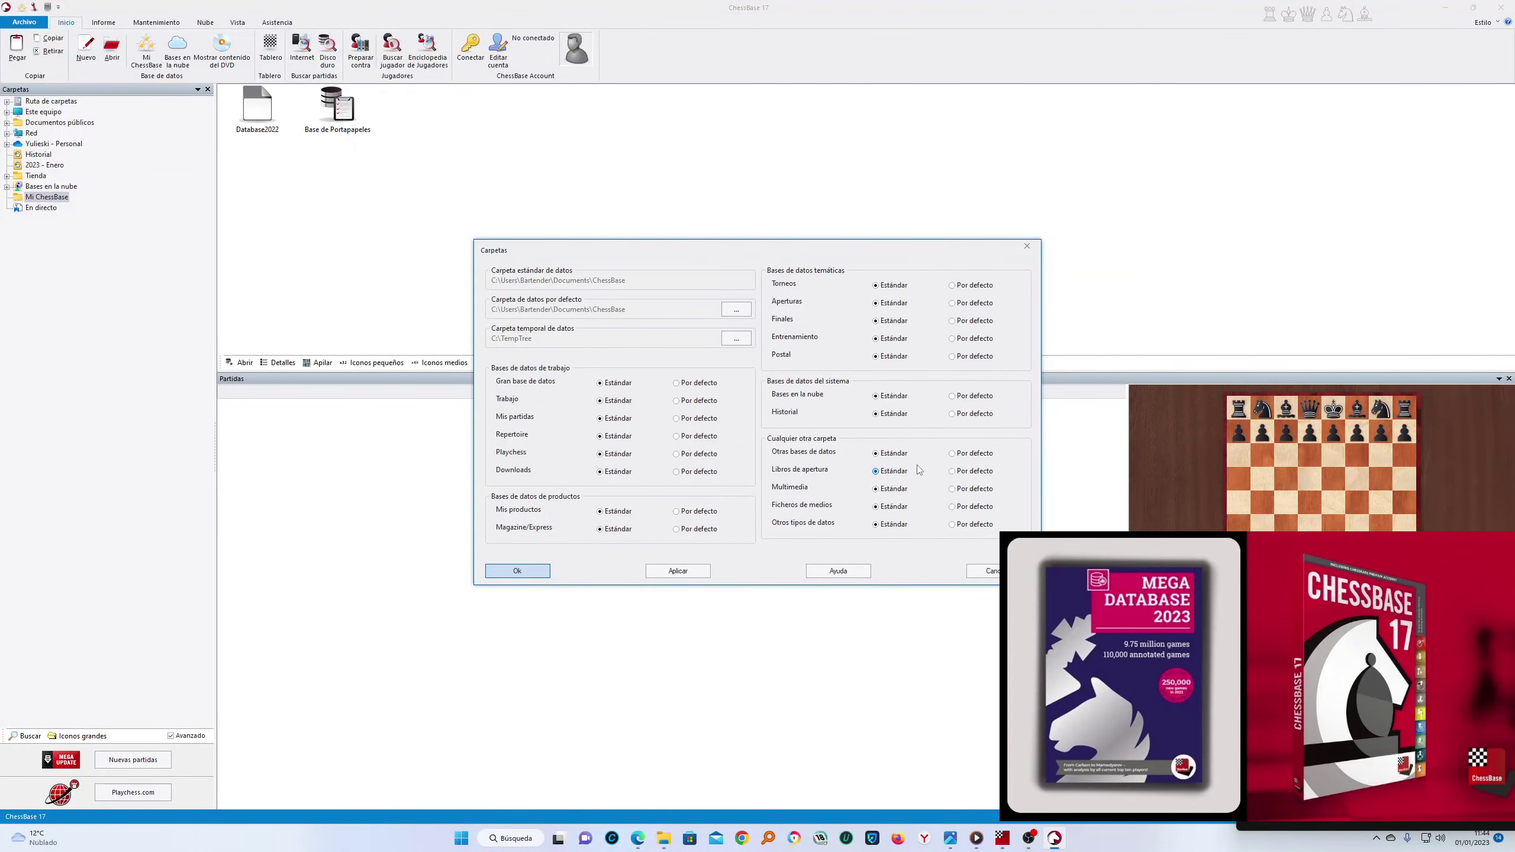
left_click(518, 572)
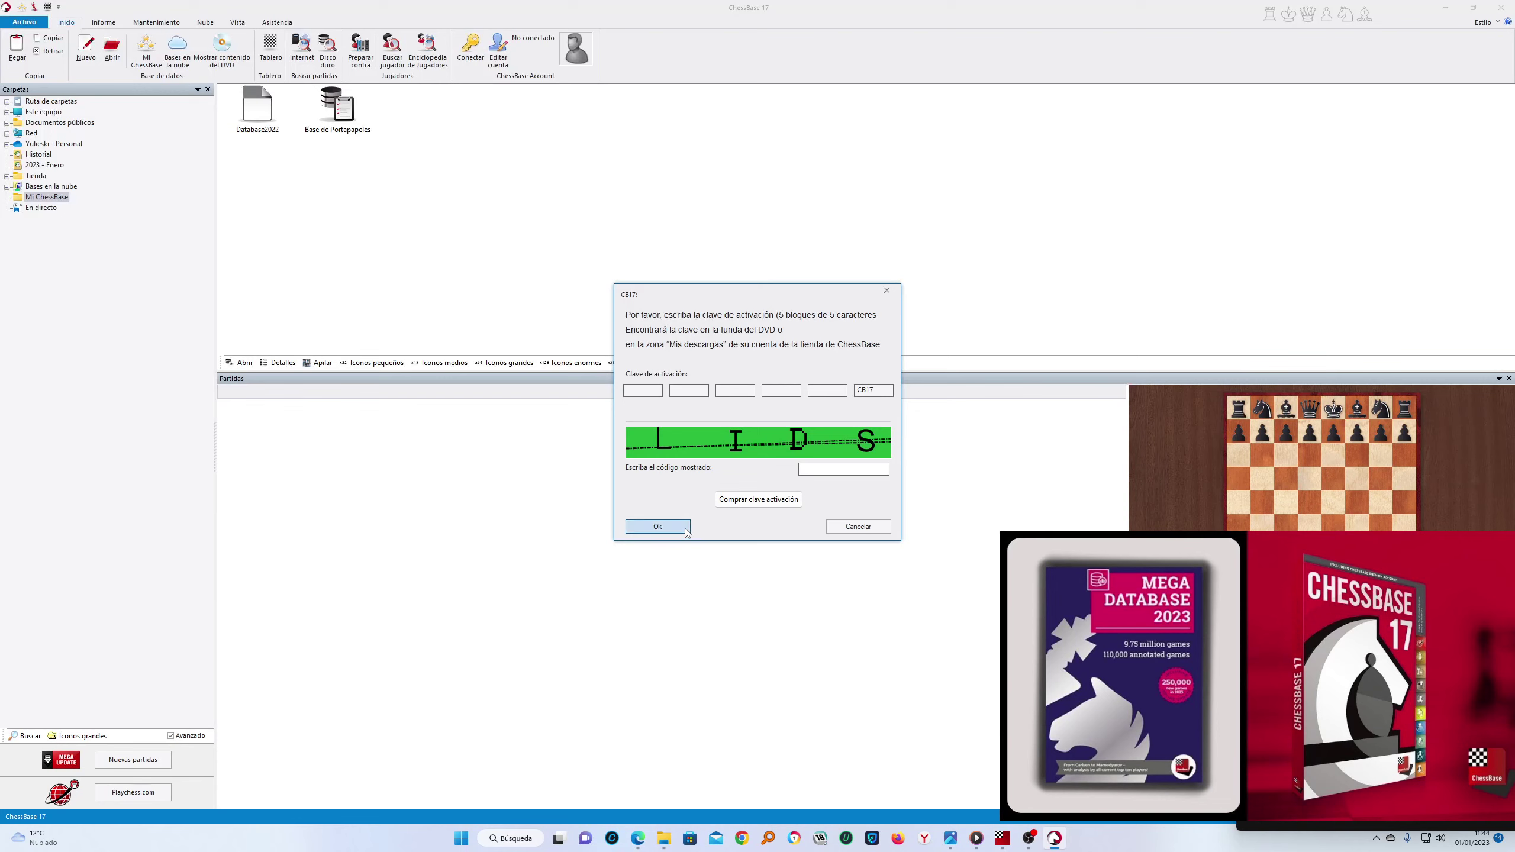
left_click(880, 528)
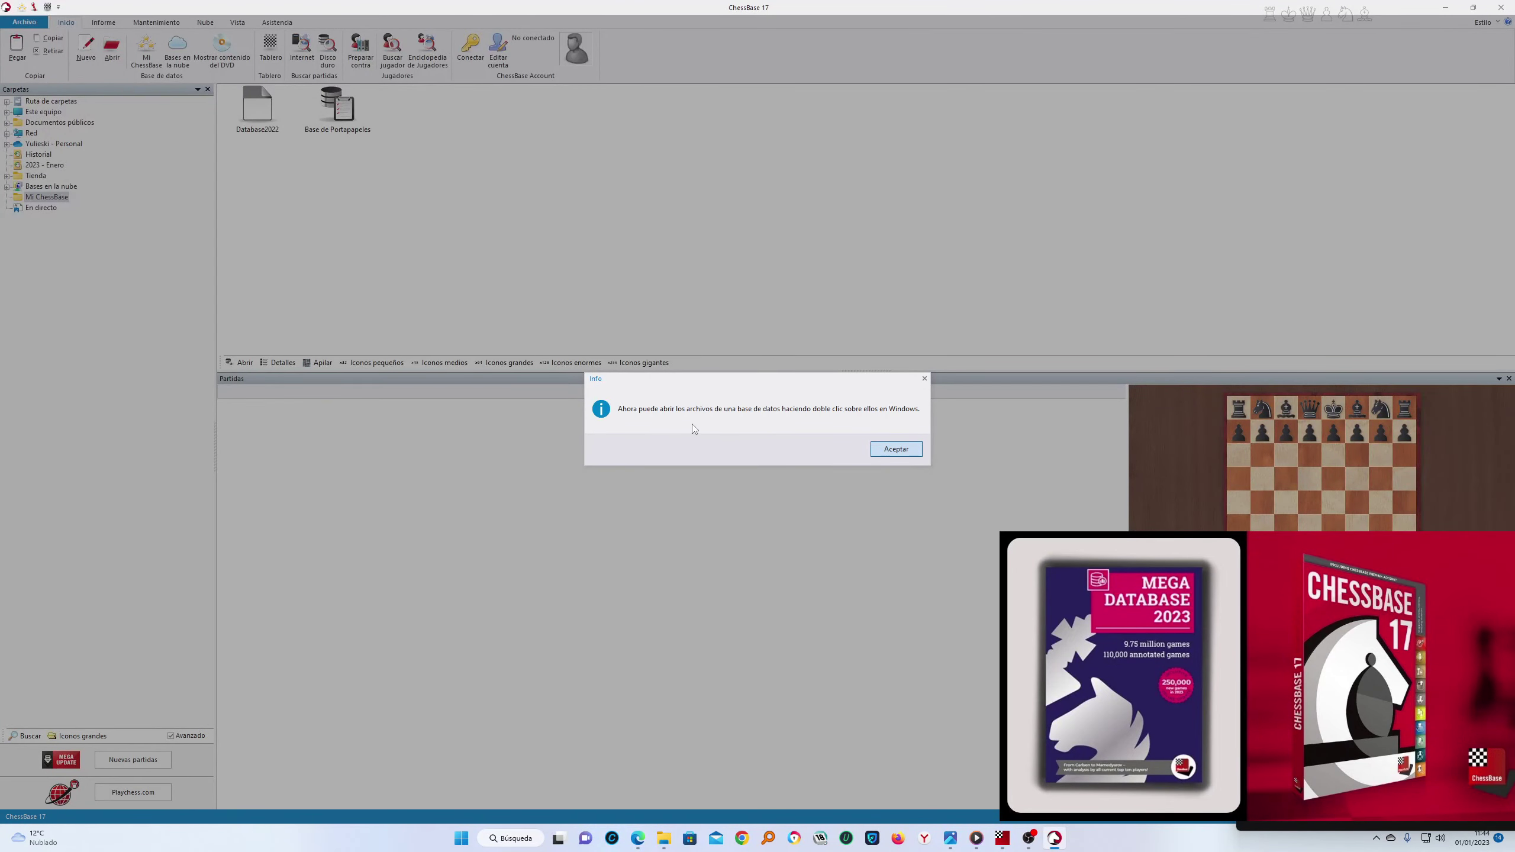
left_click(908, 448)
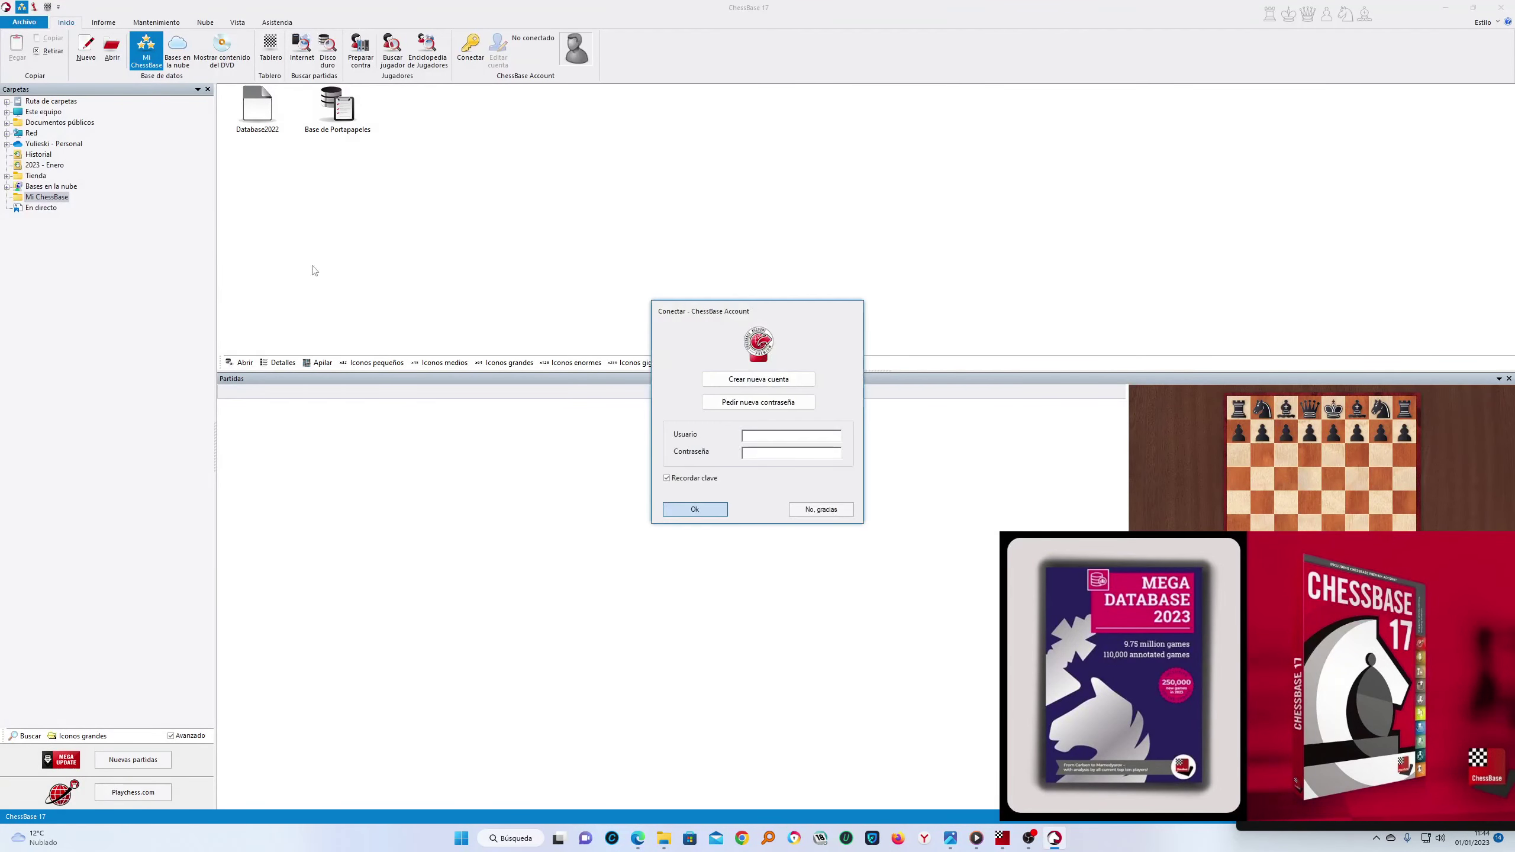
Decline the account sign-in with No, gracias and look at Archivo > Activación
left_click(818, 511)
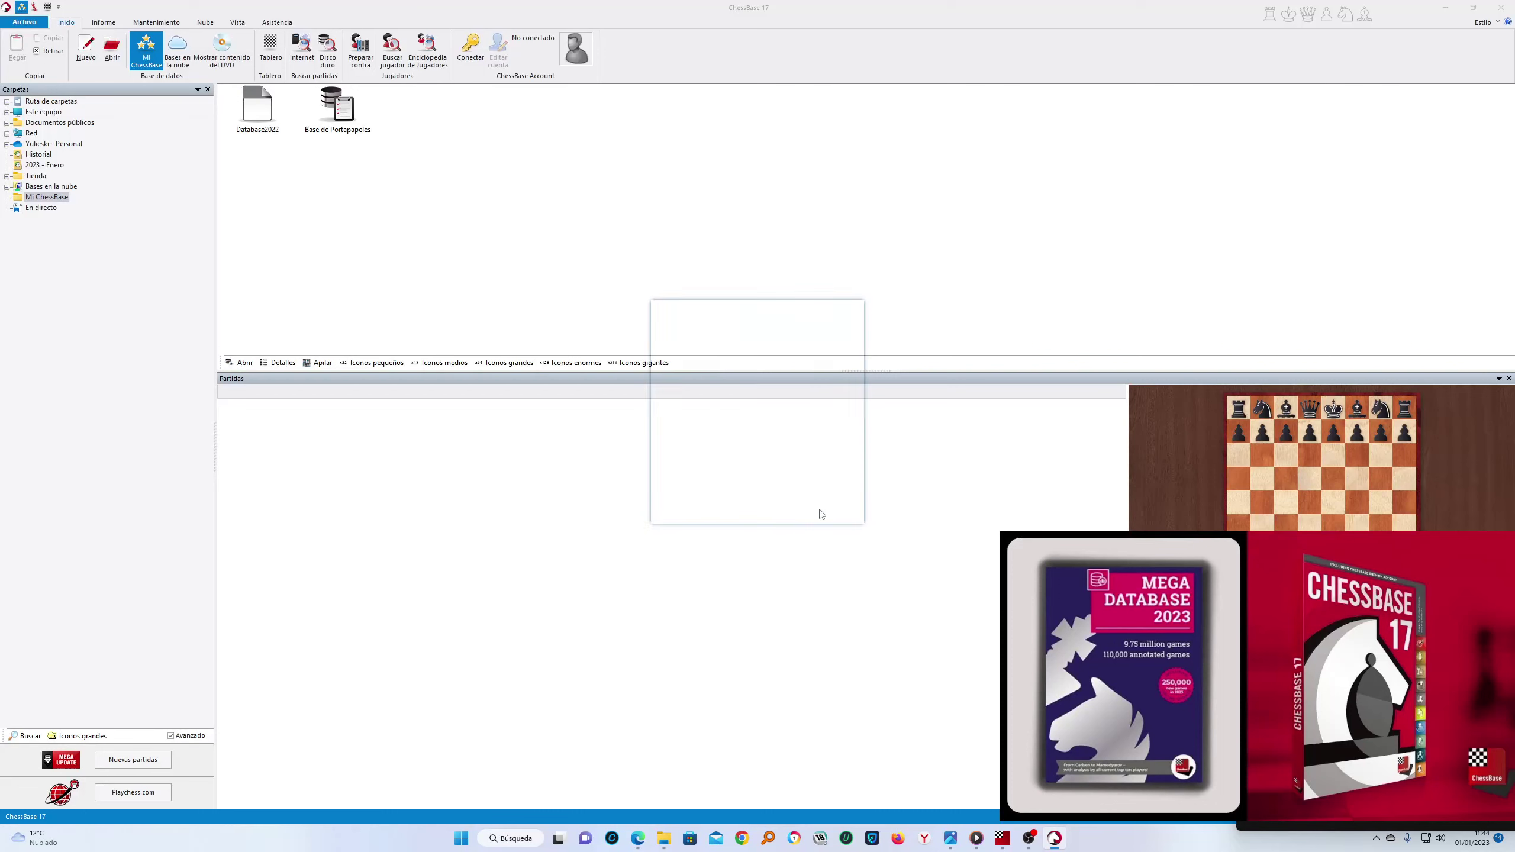
left_click(24, 22)
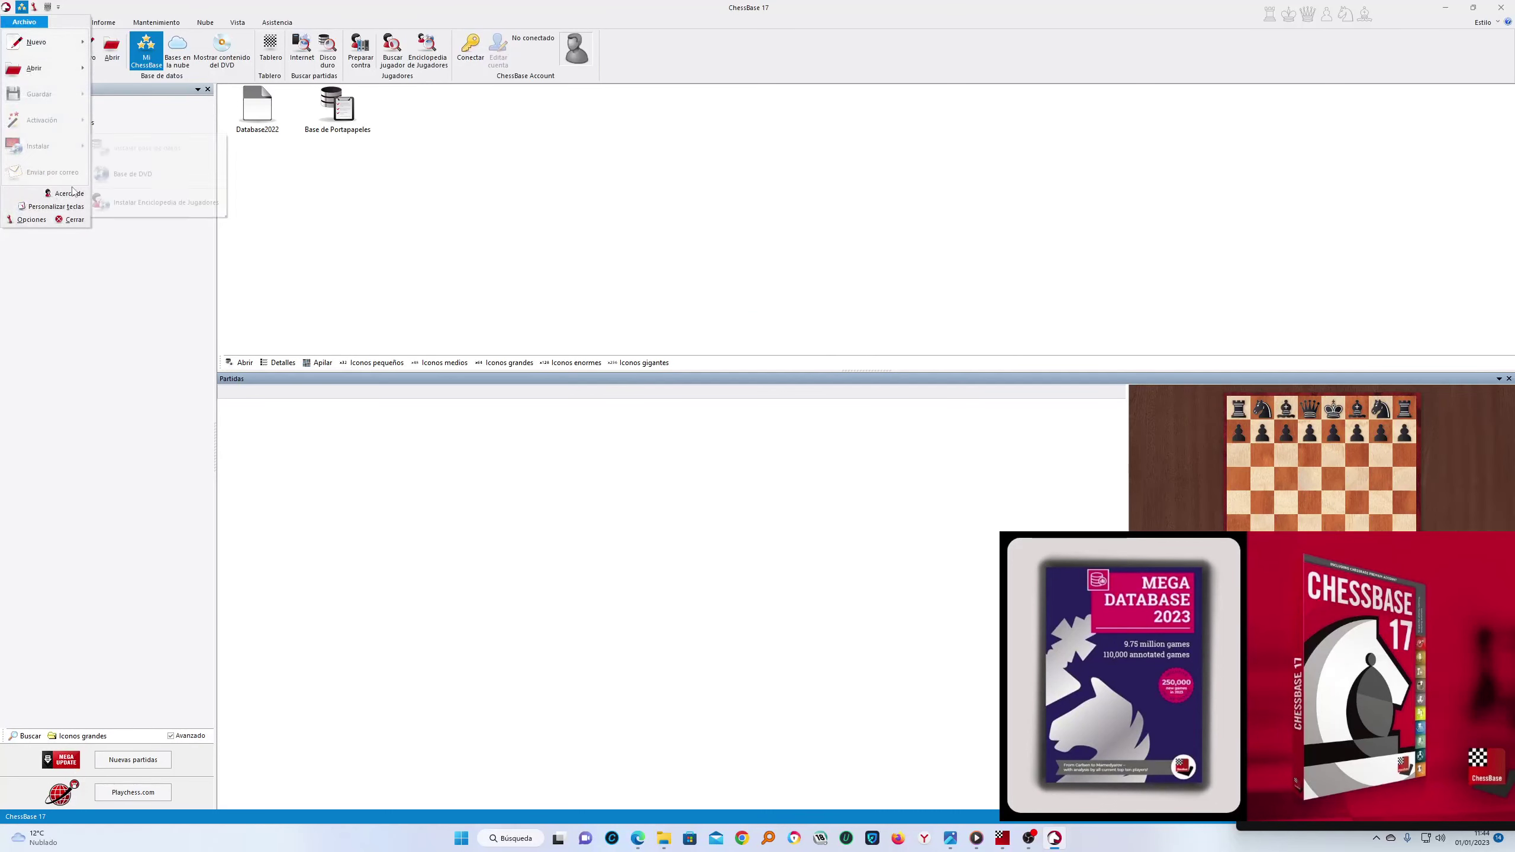
mouse_move(54, 116)
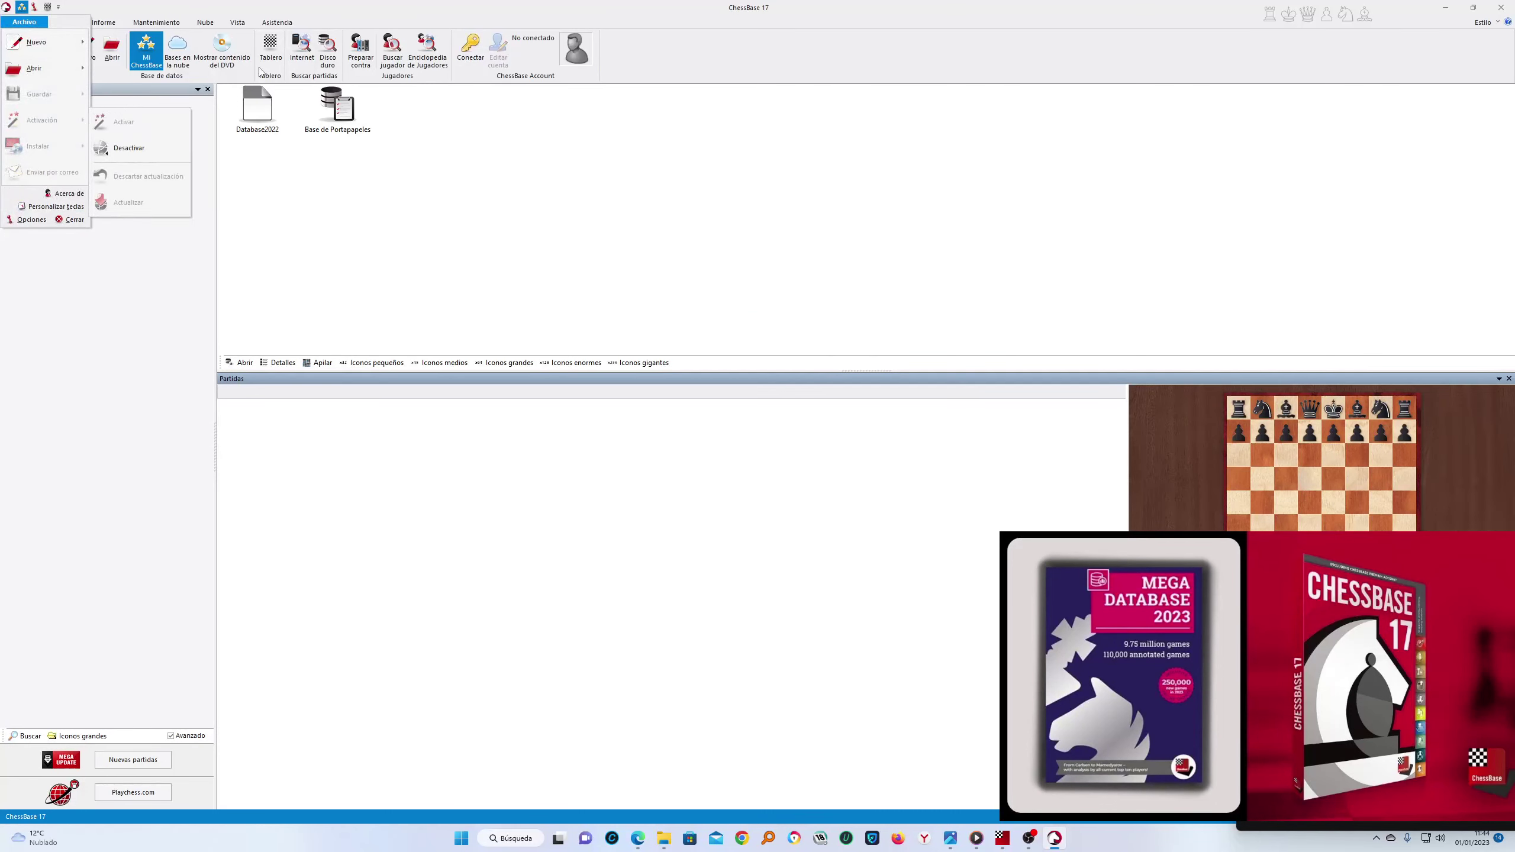
left_click(268, 48)
Open a new Tablero board window, then close it
left_click(268, 54)
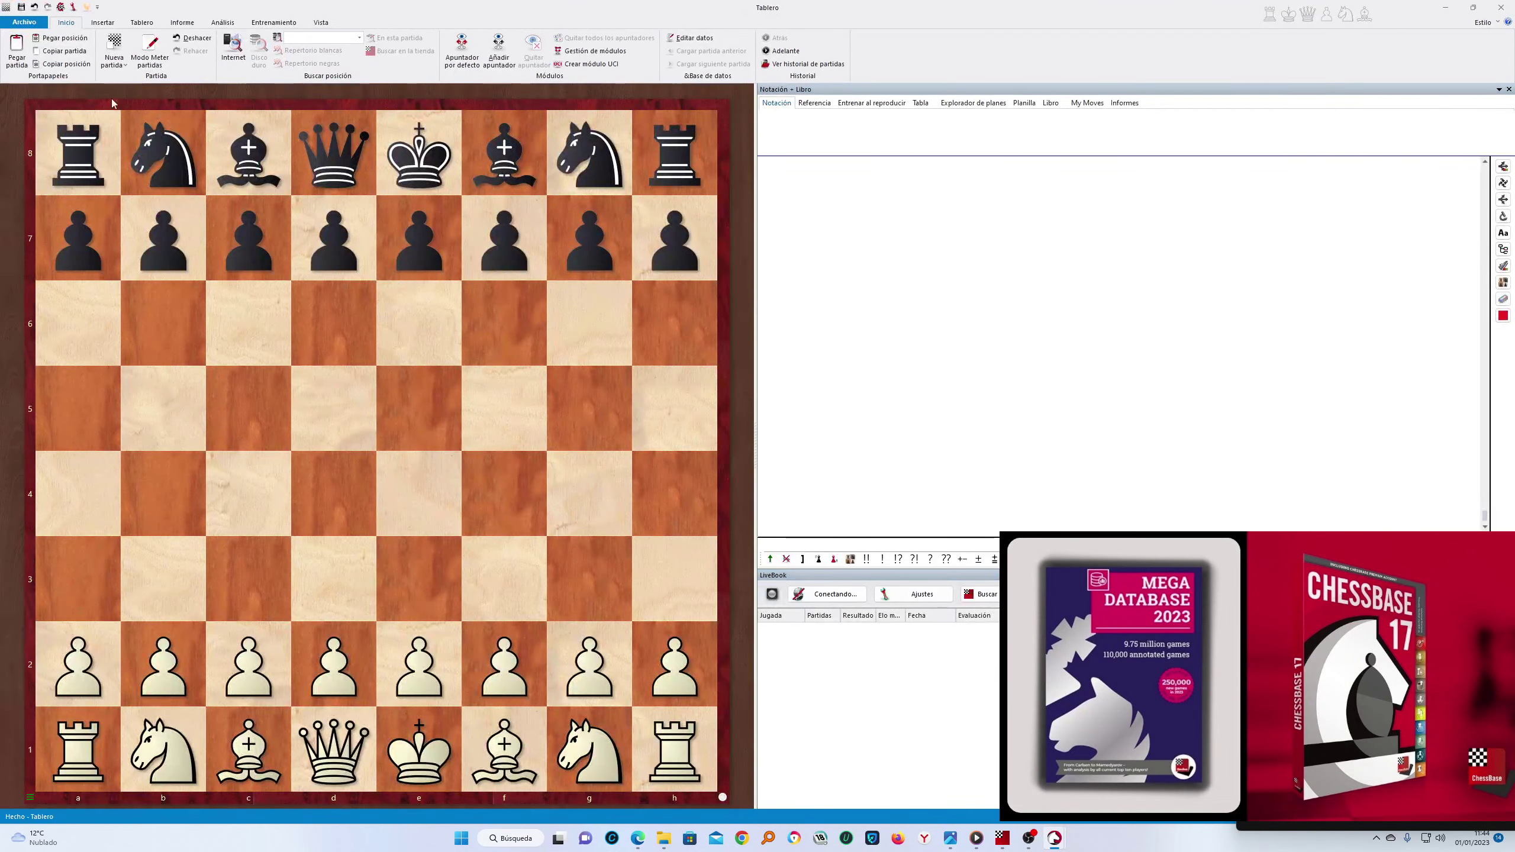
left_click(23, 24)
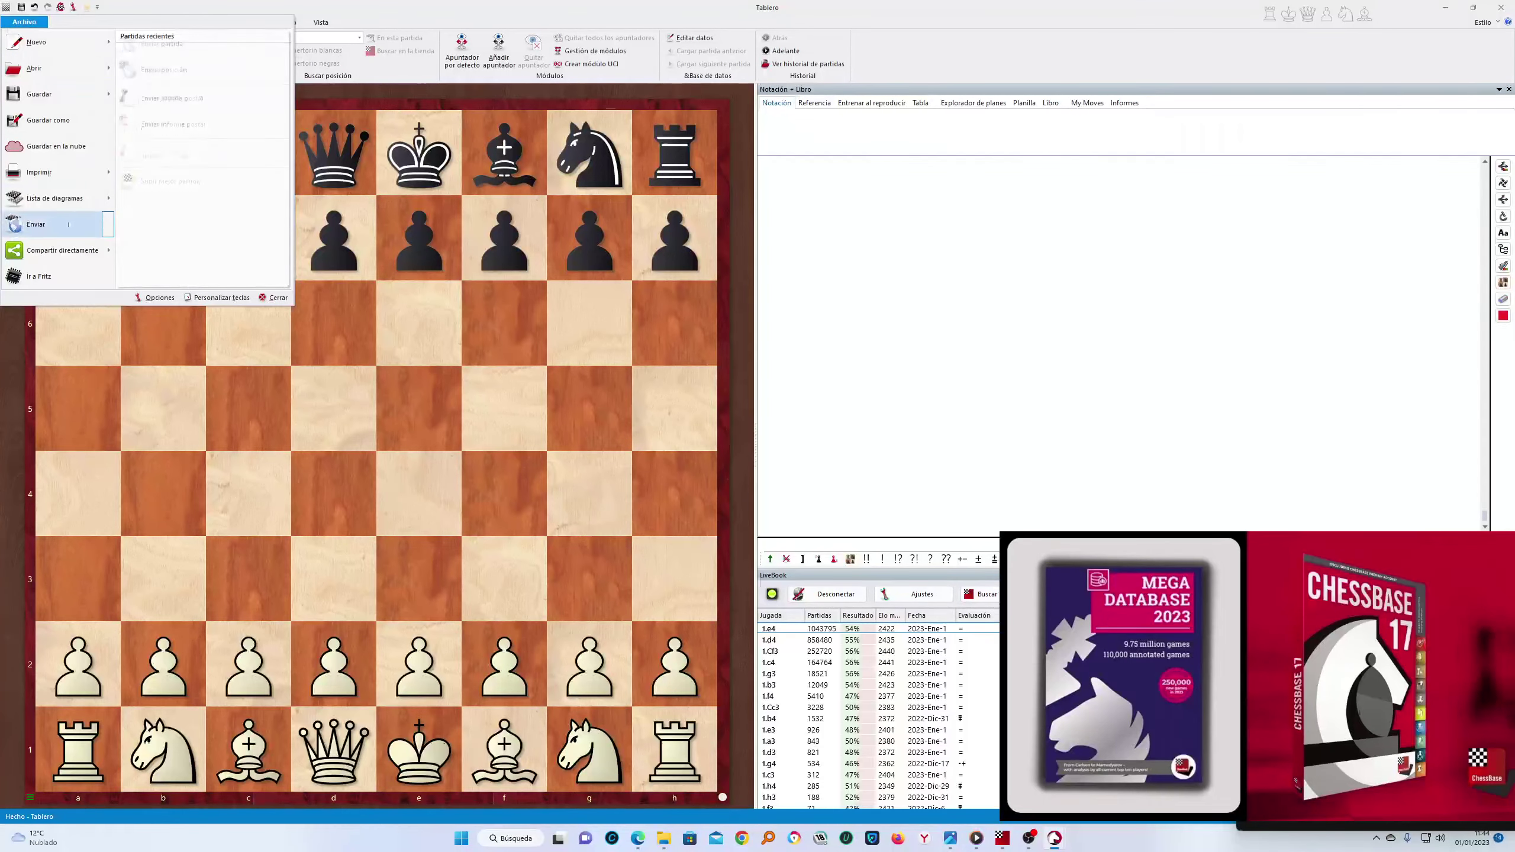
mouse_move(54, 224)
left_click(1501, 7)
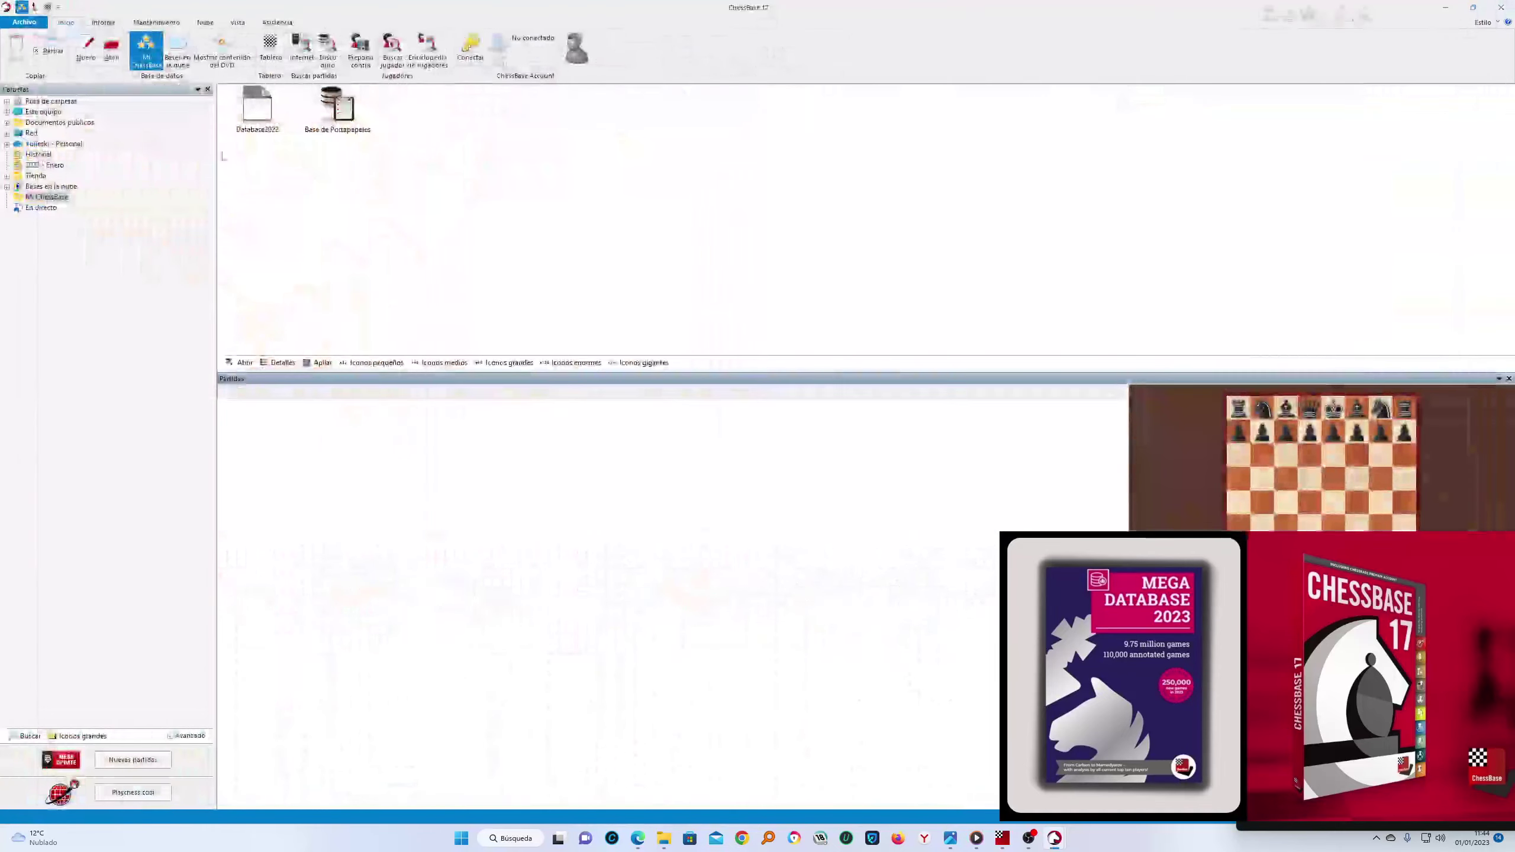
Deactivate the ChessBase 17 licence via Archivo > Activación > Desactivar
left_click(23, 22)
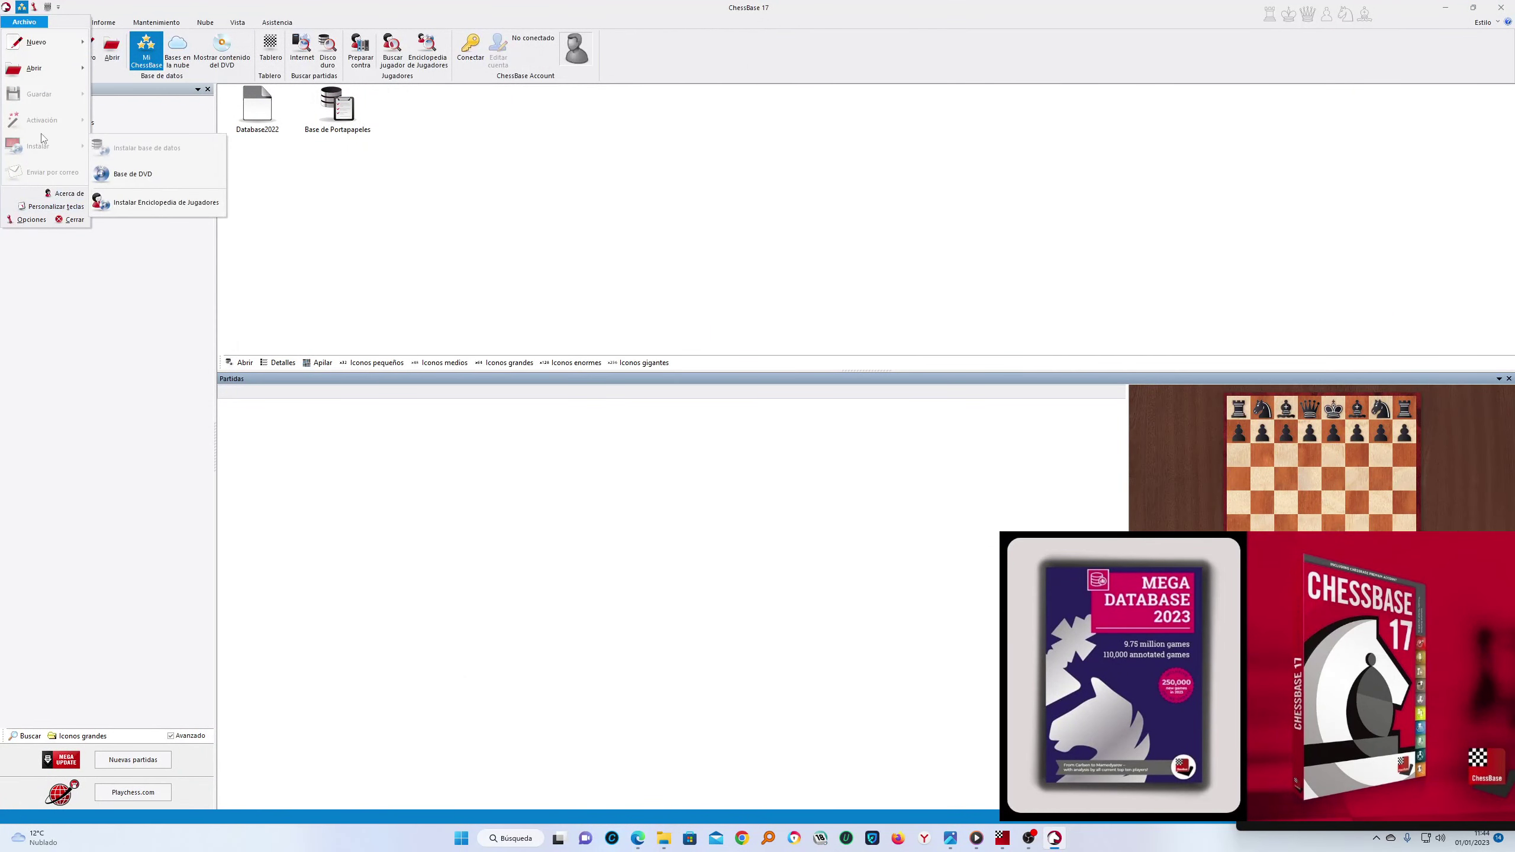
mouse_move(48, 120)
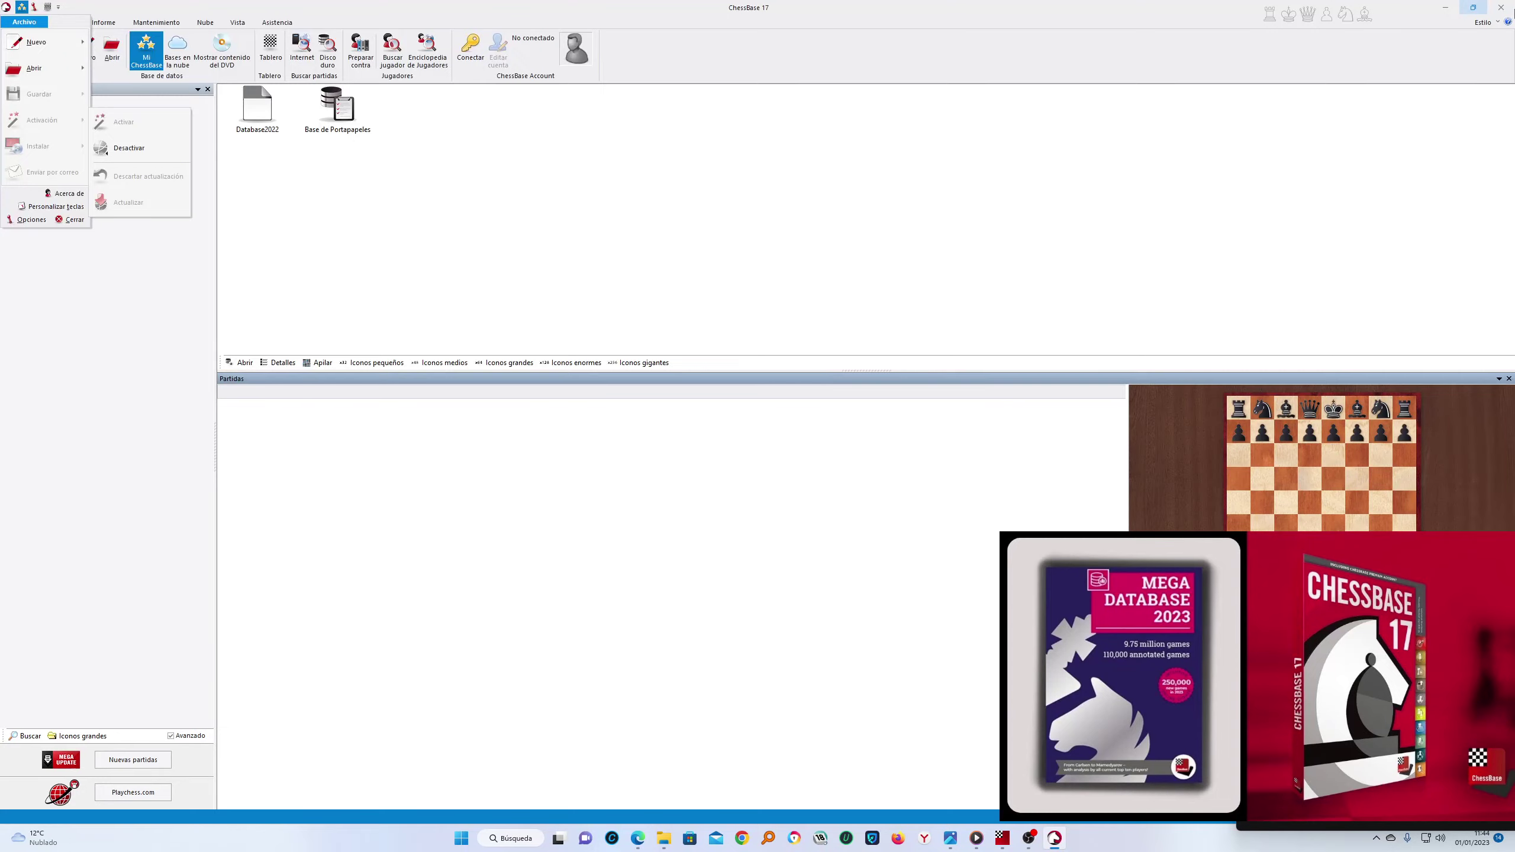
left_click(1503, 9)
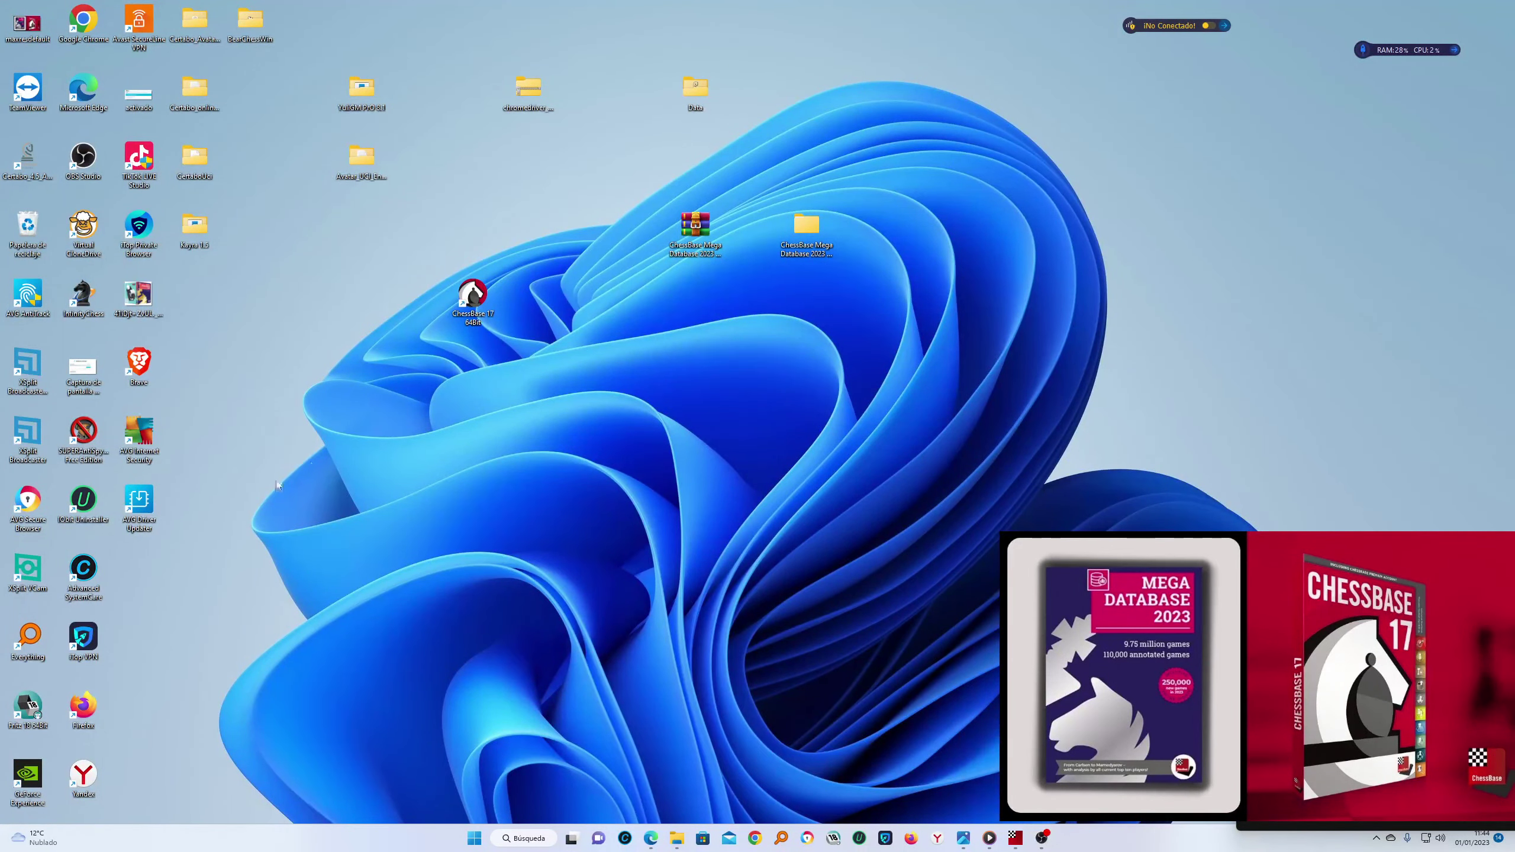
Relaunch ChessBase 17, dismiss the activation prompt and invalid serial error, and choose Conectar
double_click(471, 298)
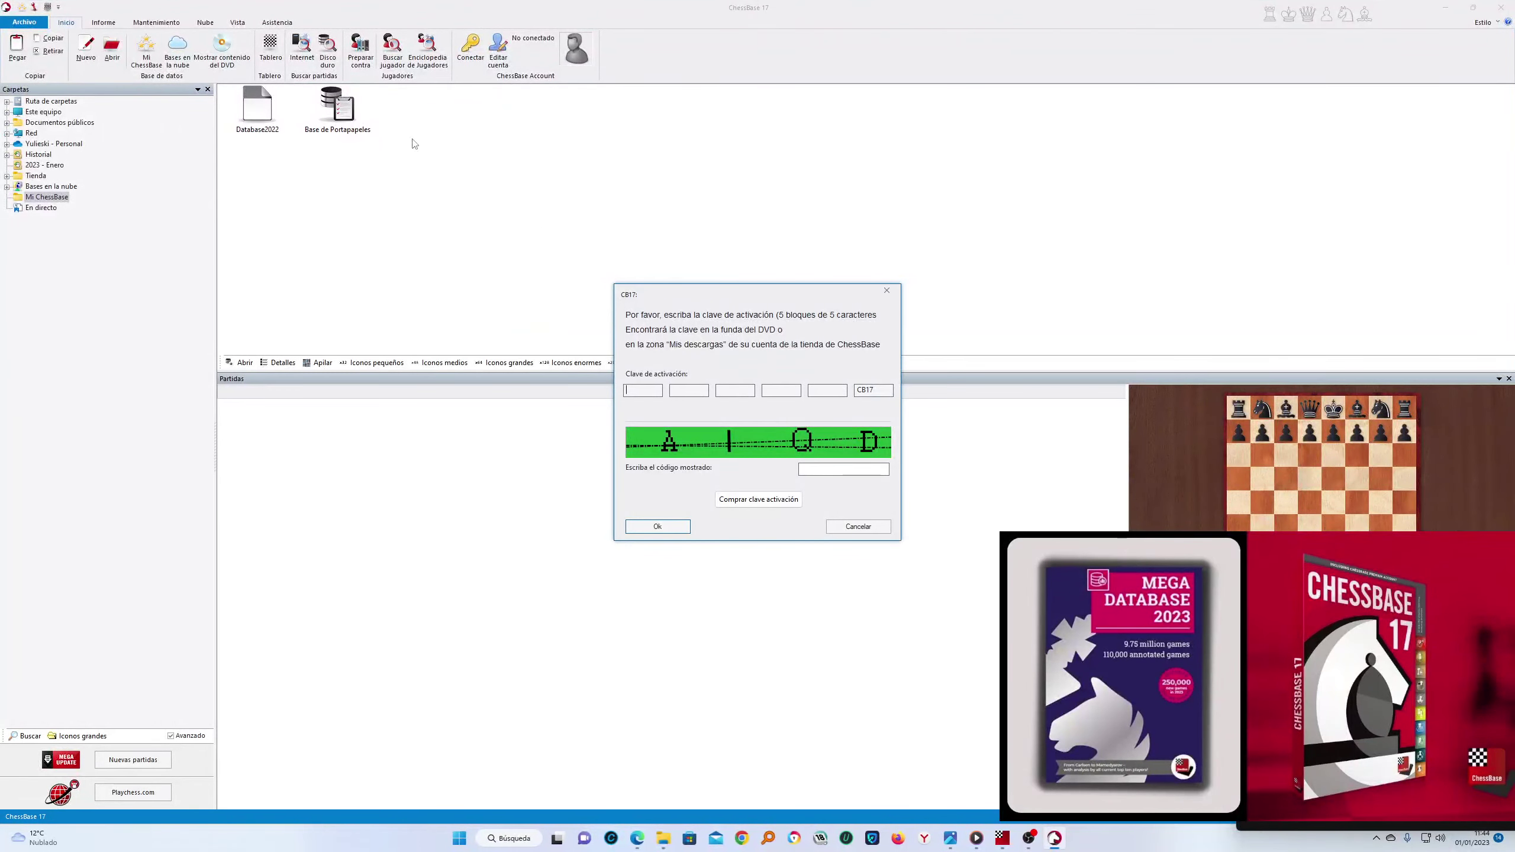
left_click(887, 292)
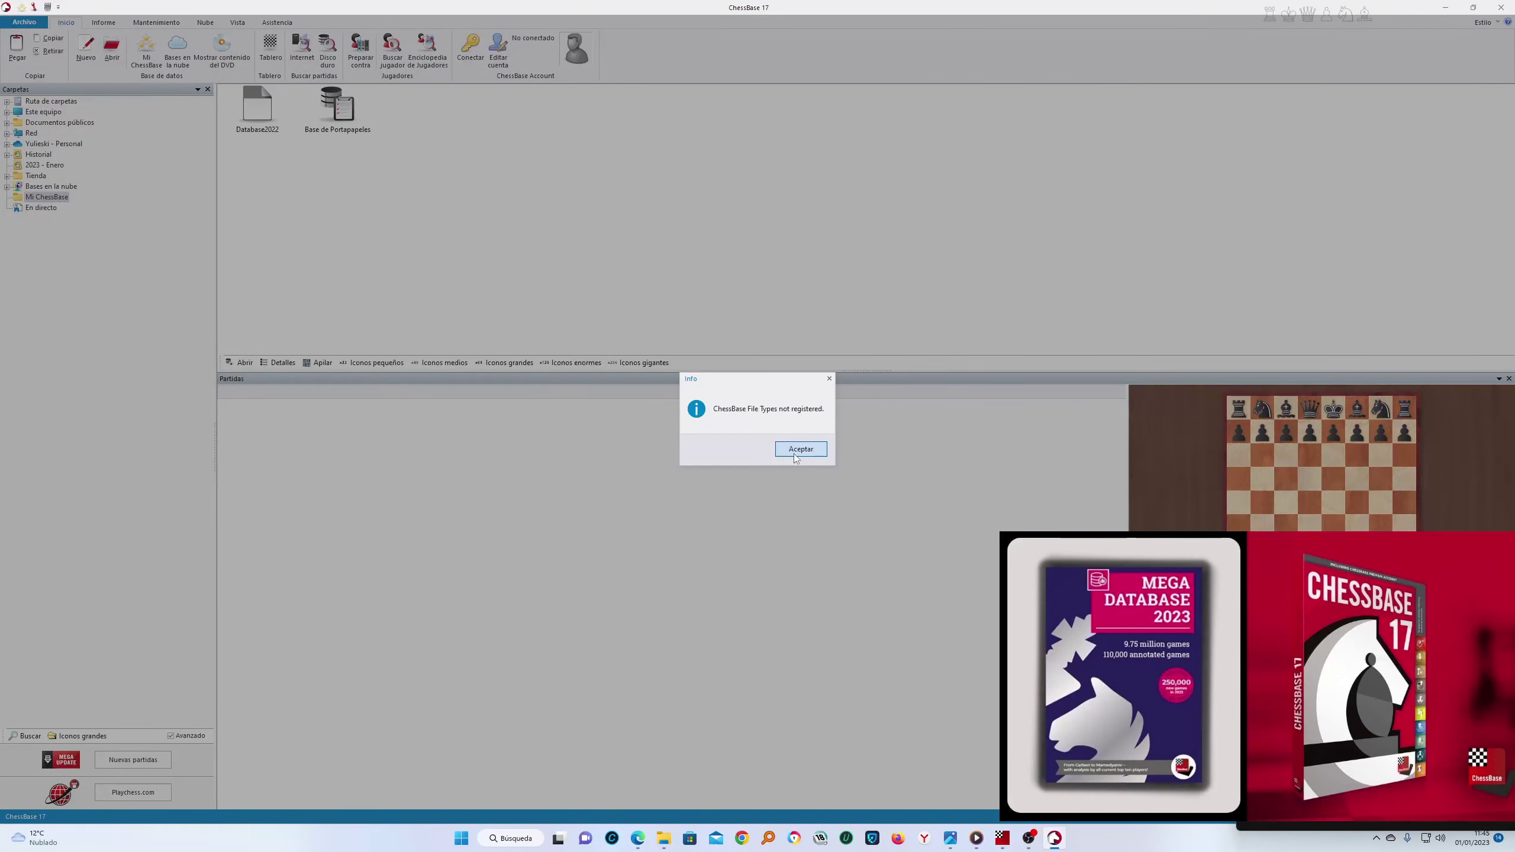
left_click(800, 449)
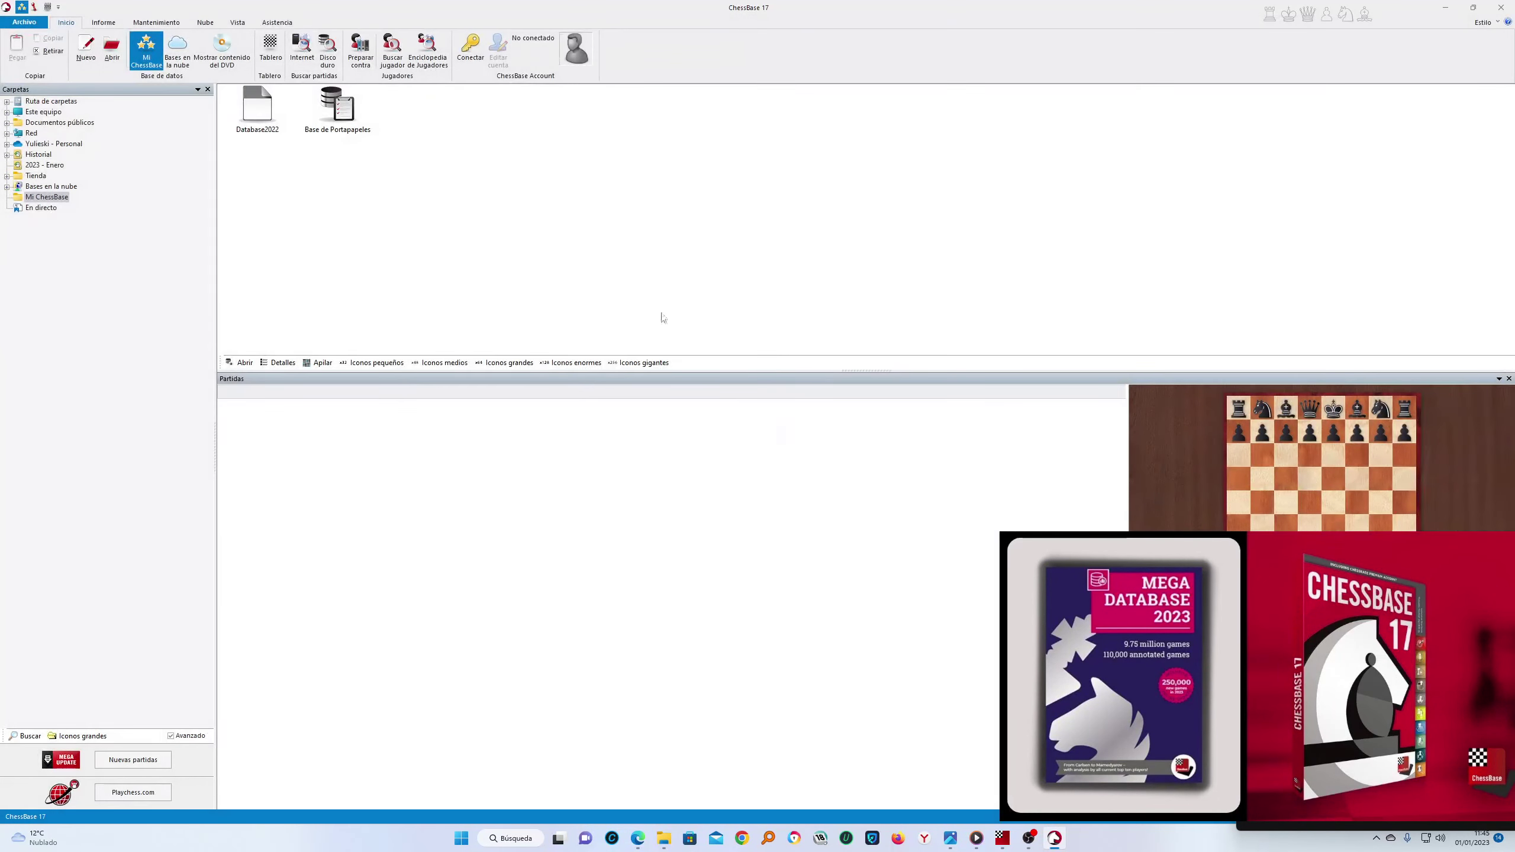
left_click(470, 48)
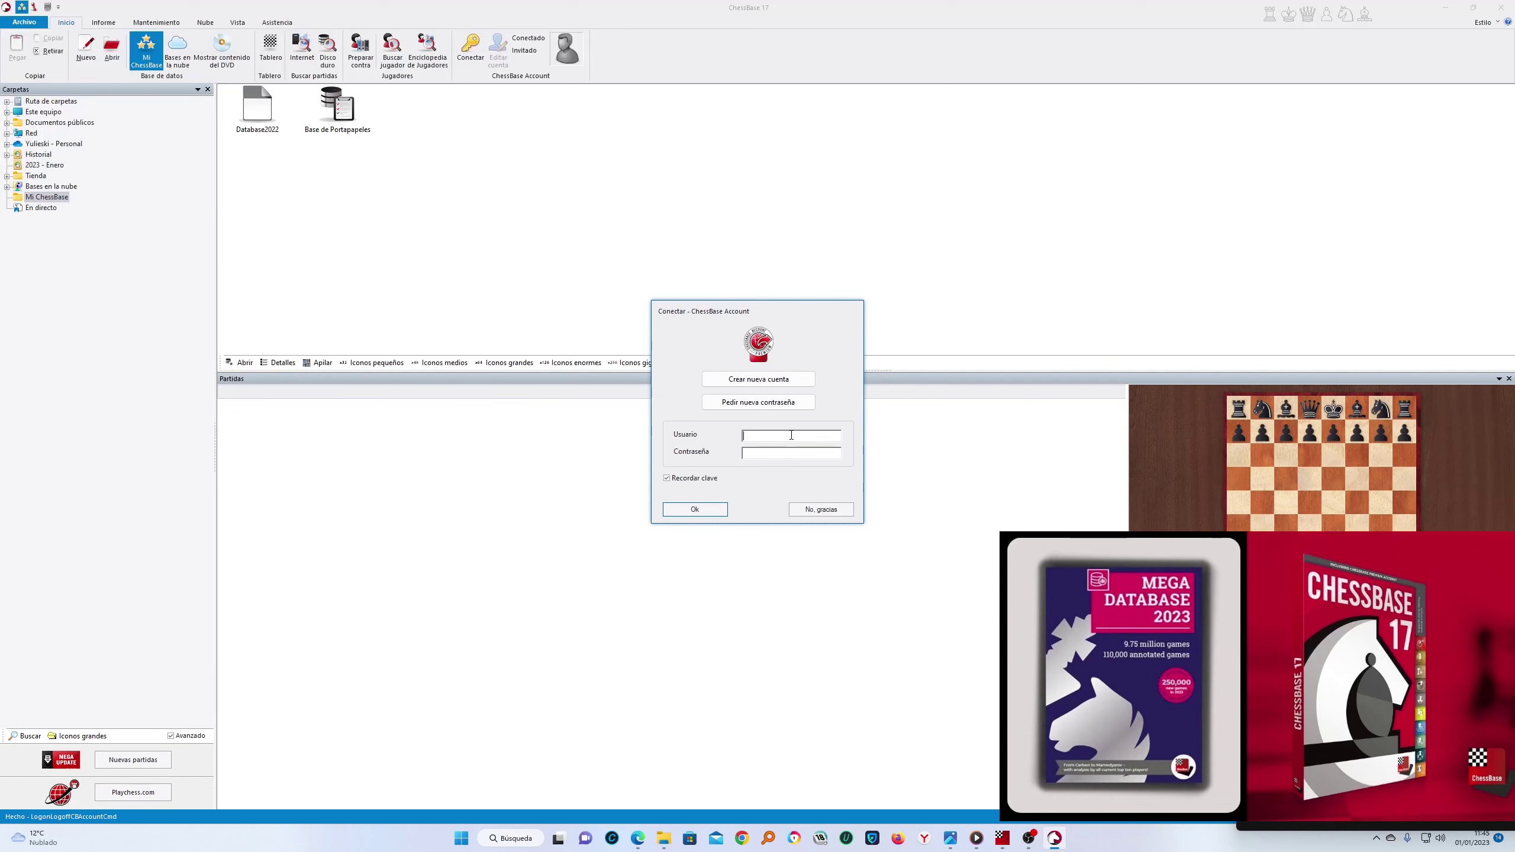
Try entering a user name in the ChessBase Account sign-in field
type("y")
key("BackSpace")
type("YULIg")
key("BackSpace")
key("BackSpace")
key("BackSpace")
type("UUUUUUUUUUUUUUUUUUUUUUUUUUUUUUUUU")
key("BackSpace")
key("BackSpace")
key("BackSpace")
key("BackSpace")
key("BackSpace")
key("BackSpace")
key("BackSpace")
key("BackSpace")
key("BackSpace")
key("BackSpace")
key("BackSpace")
key("BackSpace")
key("BackSpace")
key("BackSpace")
key("BackSpace")
key("BackSpace")
key("BackSpace")
key("BackSpace")
key("BackSpace")
key("BackSpace")
Decline sign-in, close ChessBase 17, refresh the desktop, and open the ChessBase 17 shortcut's menu
left_click(821, 509)
left_click(1501, 8)
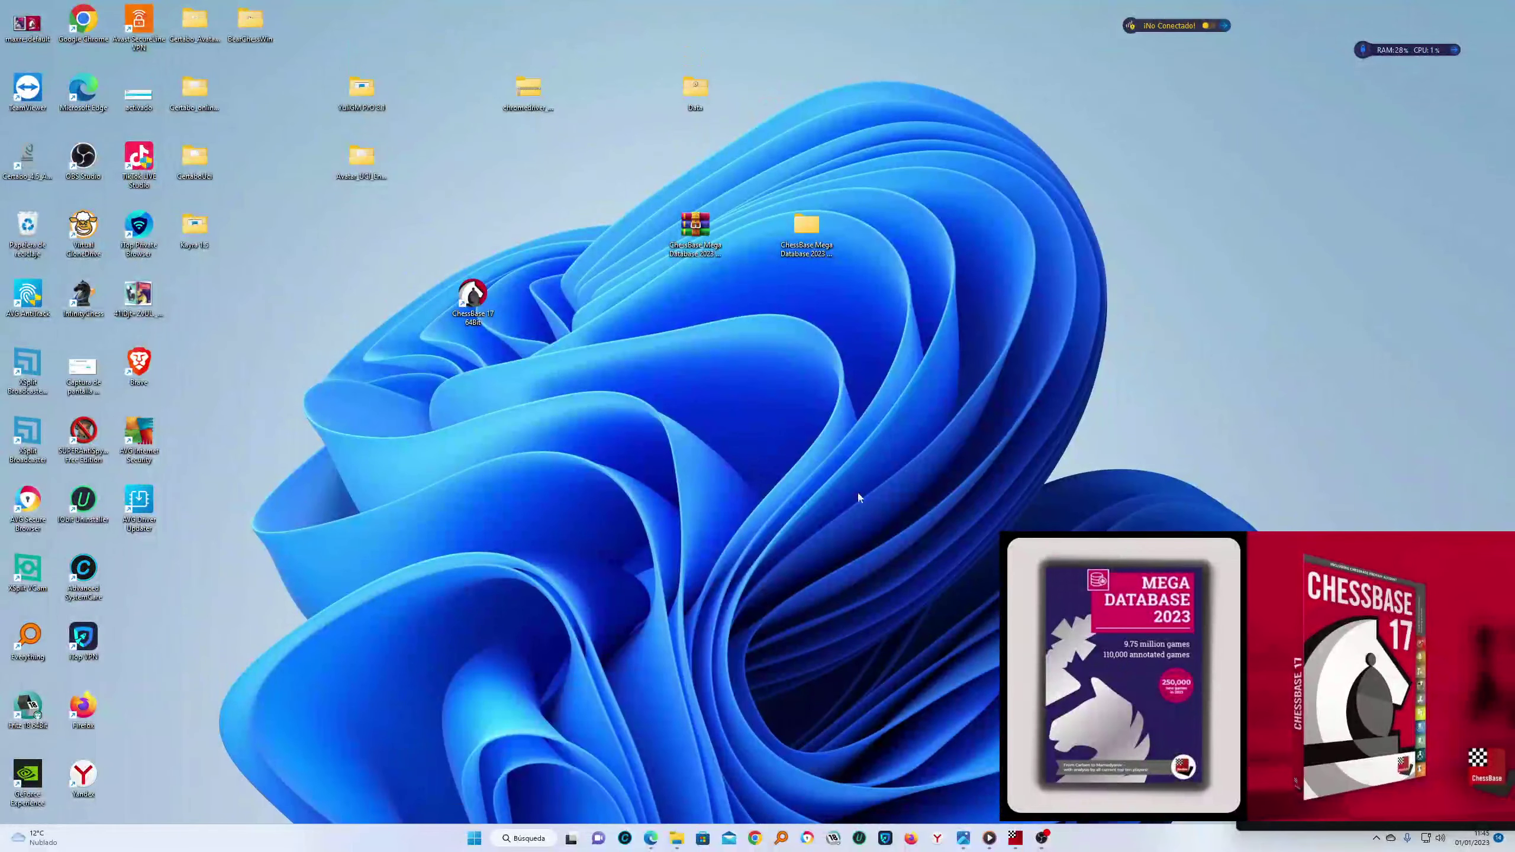
right_click(834, 454)
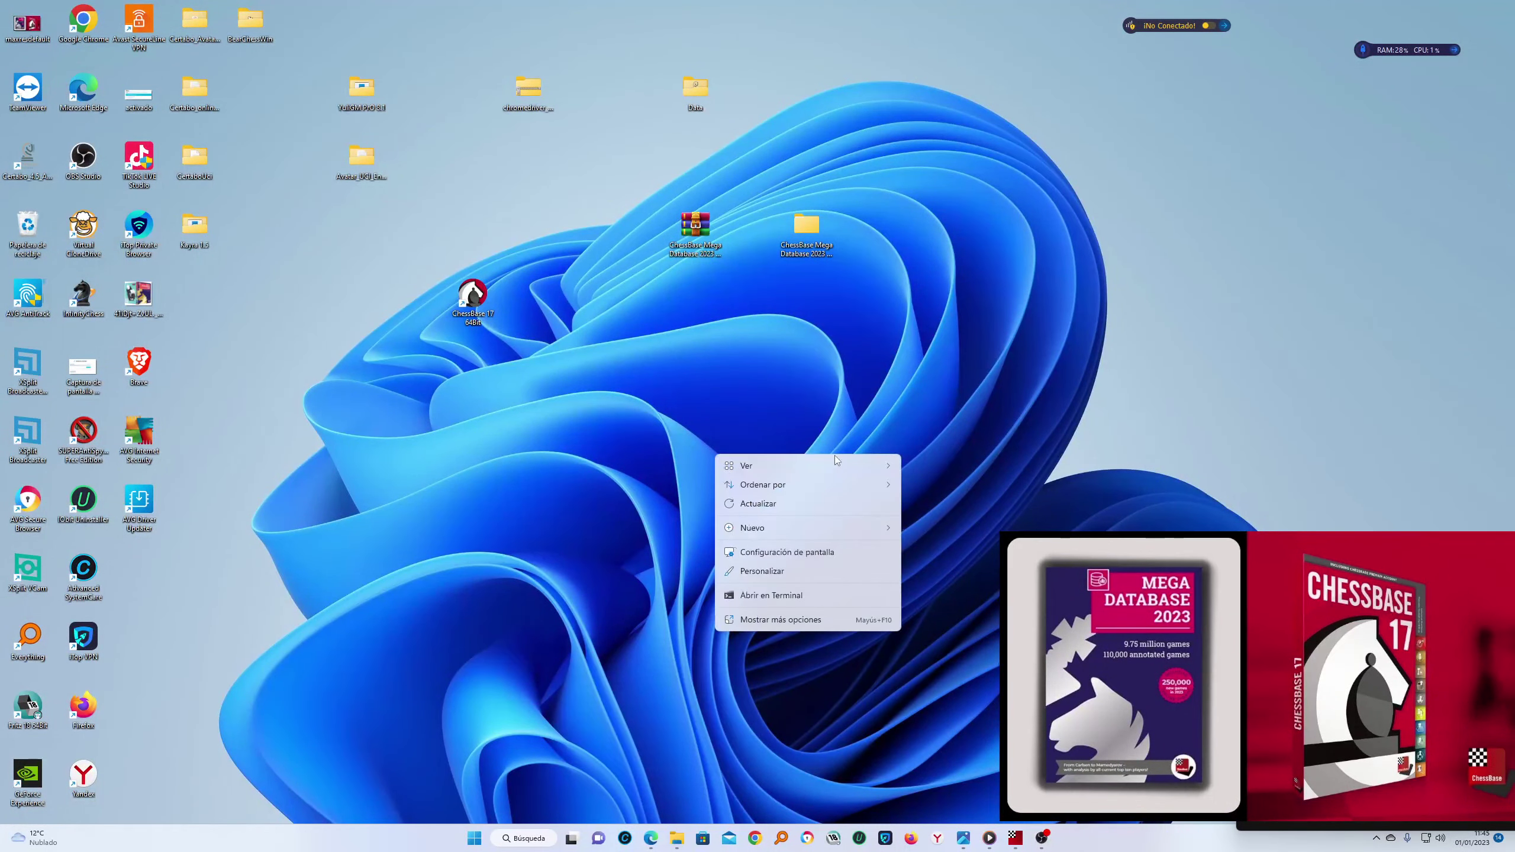
left_click(754, 512)
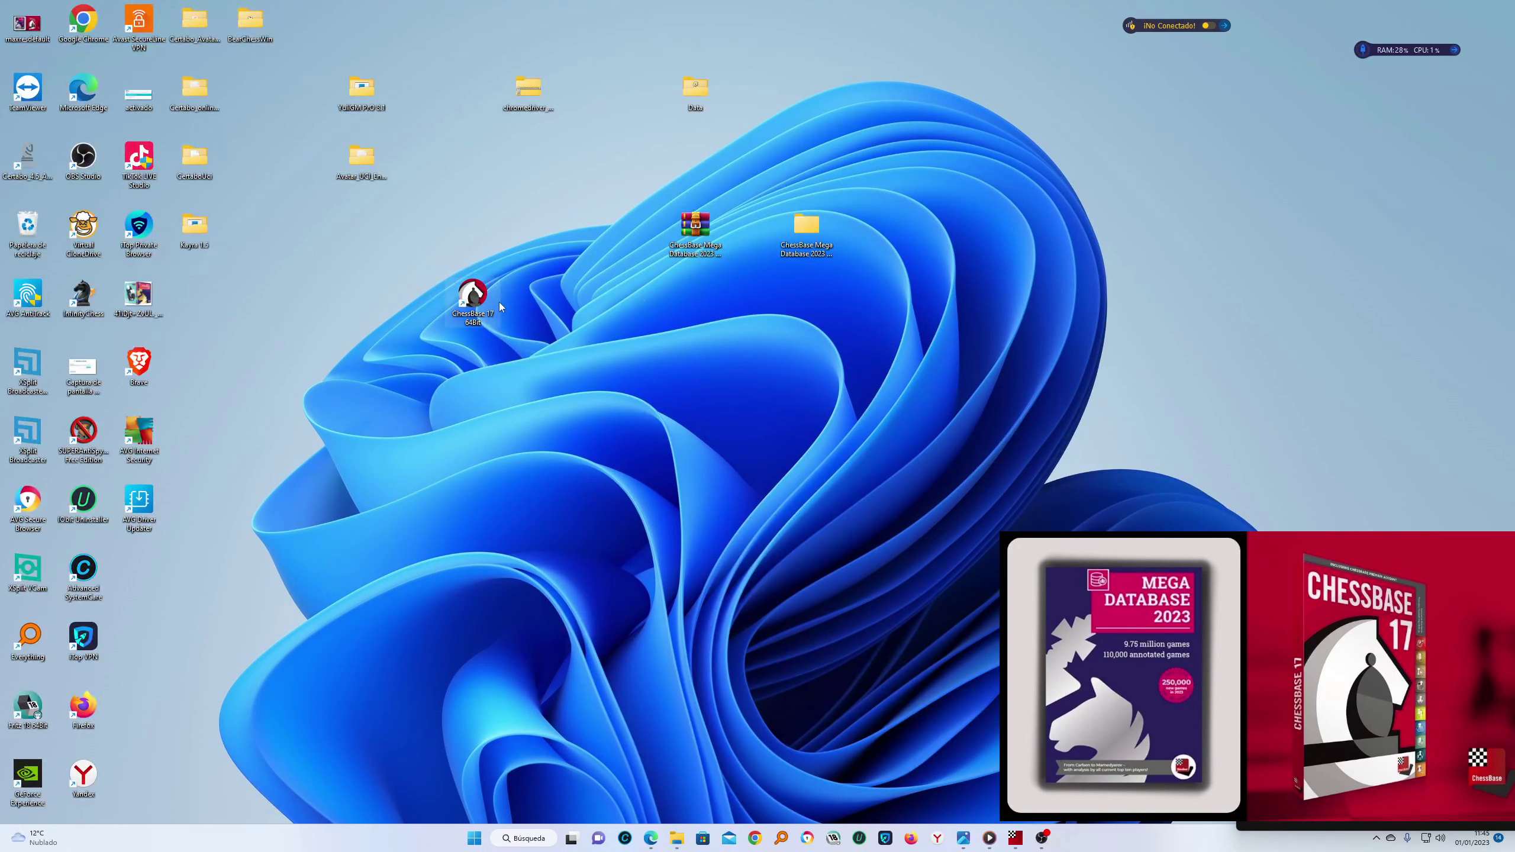
right_click(473, 296)
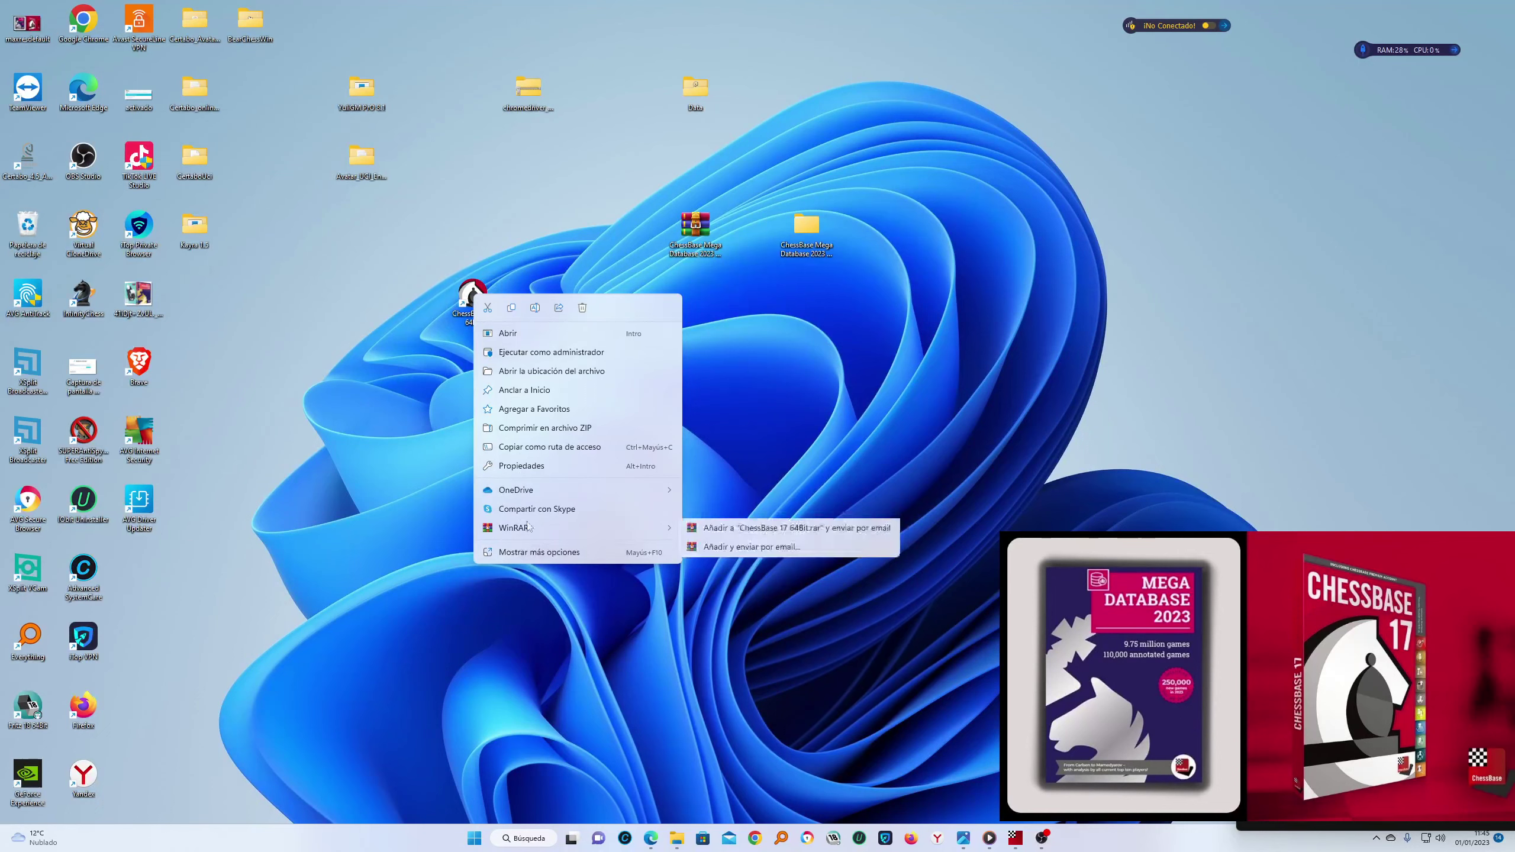
Go to the CBase17 file location and run ChessBaseAdminTool as administrator, accepting UAC
left_click(550, 371)
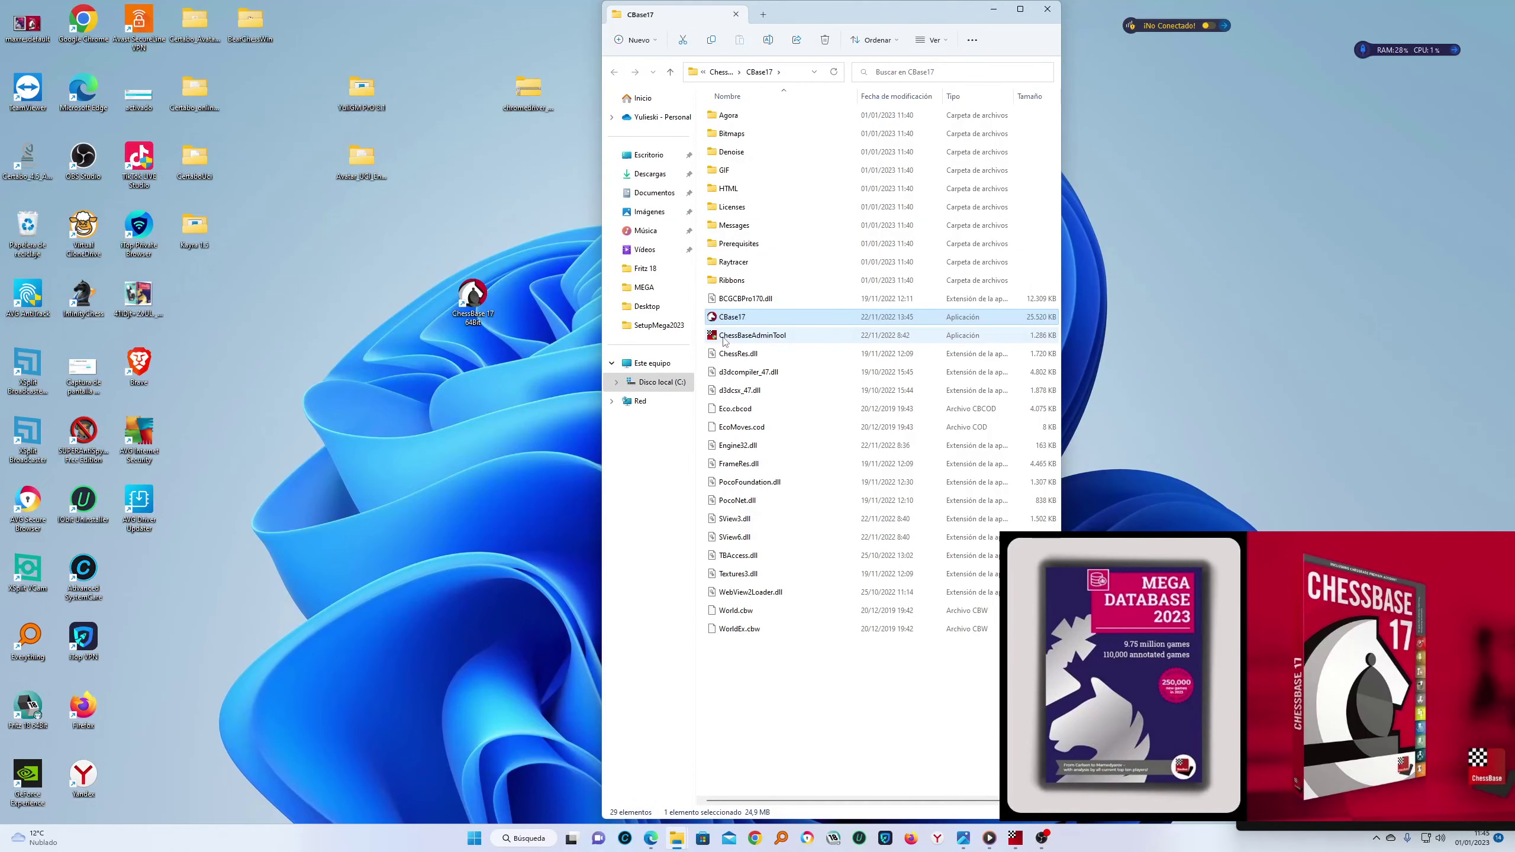
left_click(726, 338)
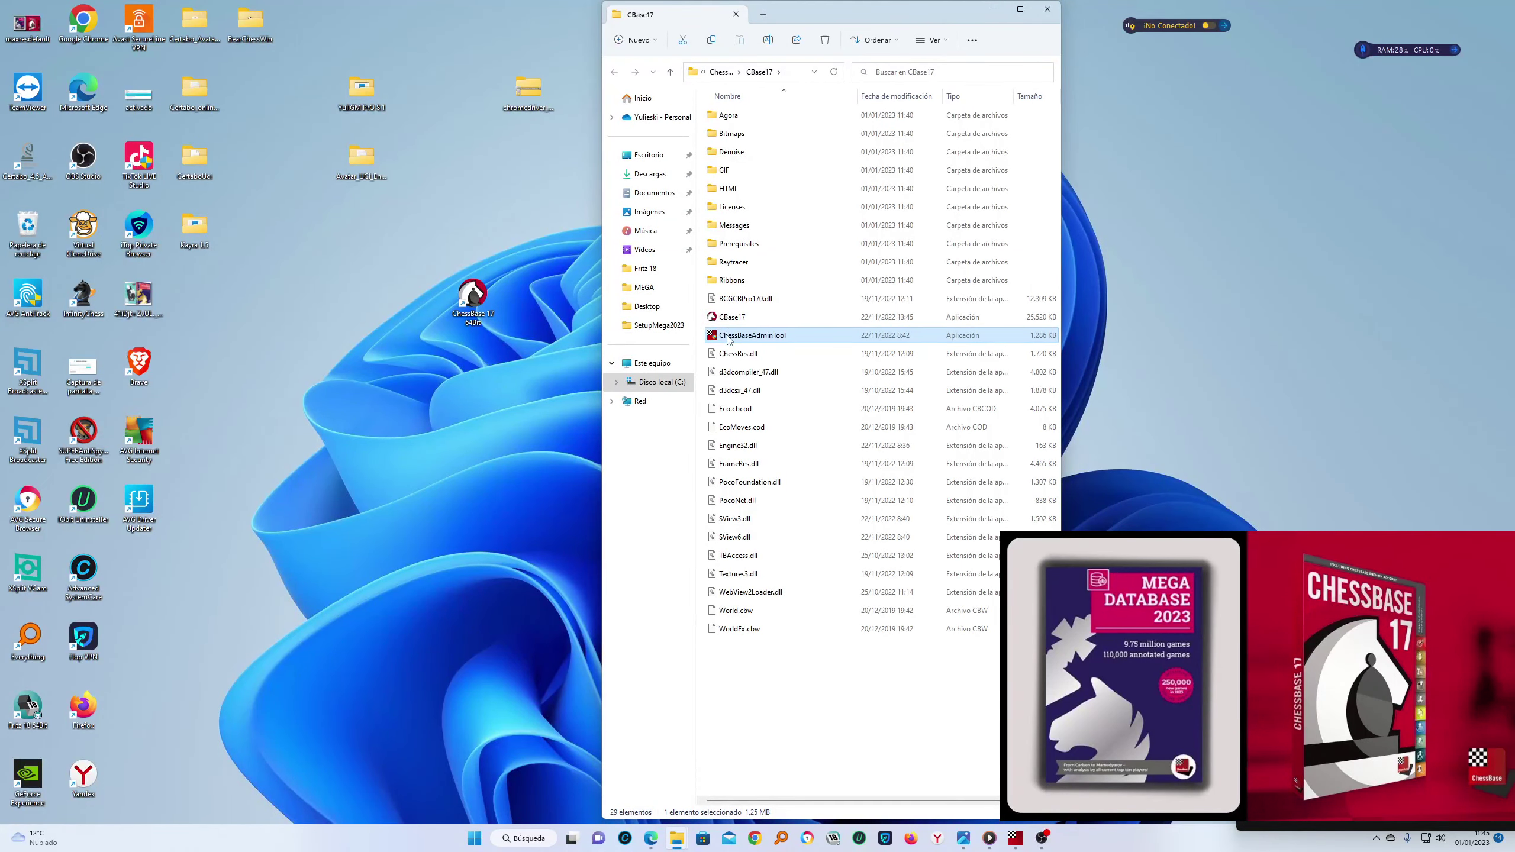
right_click(728, 339)
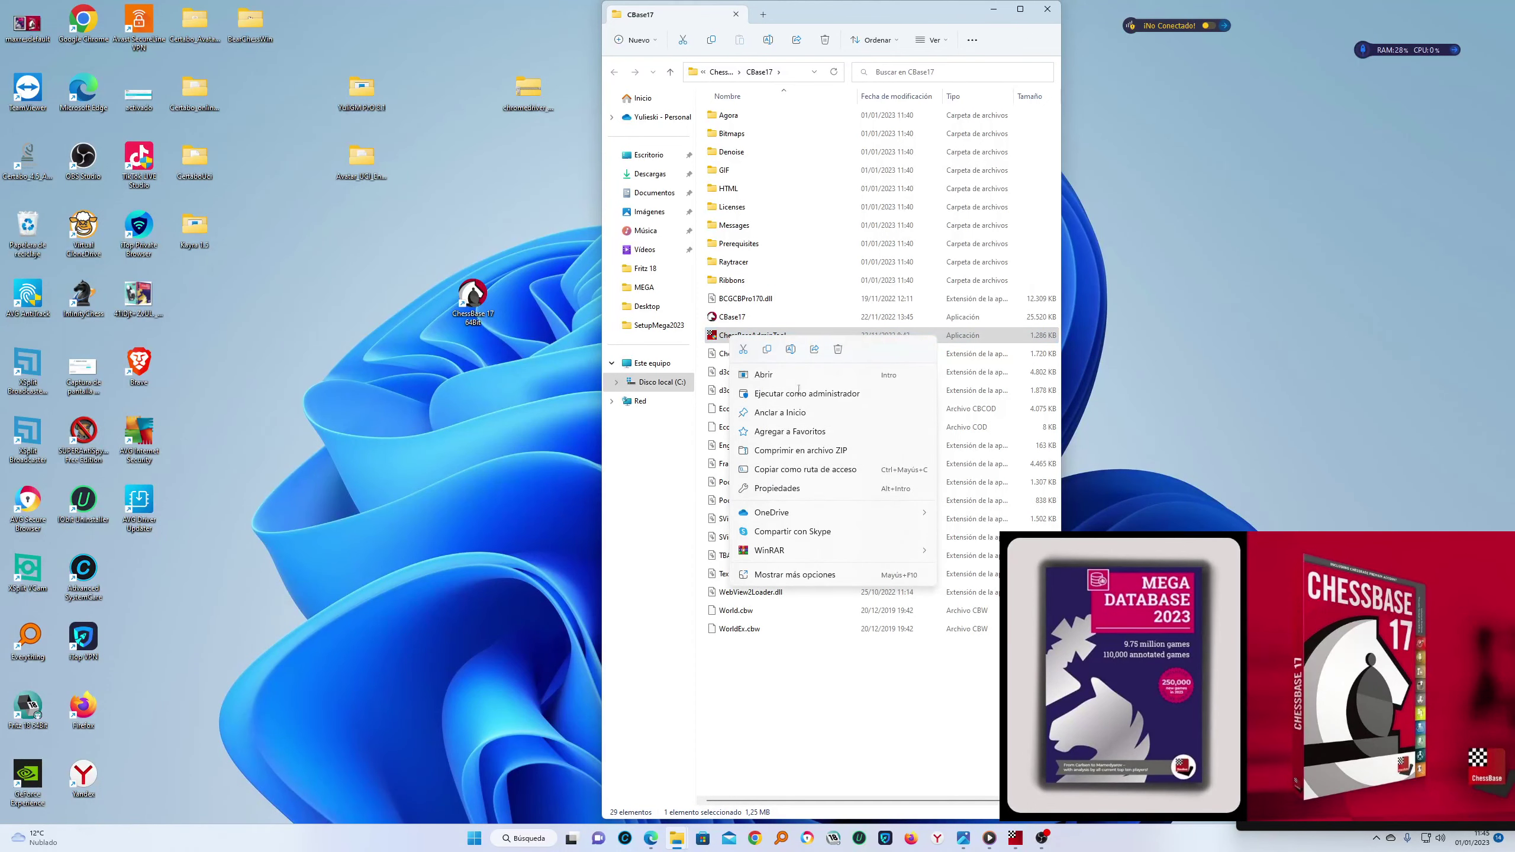
left_click(802, 395)
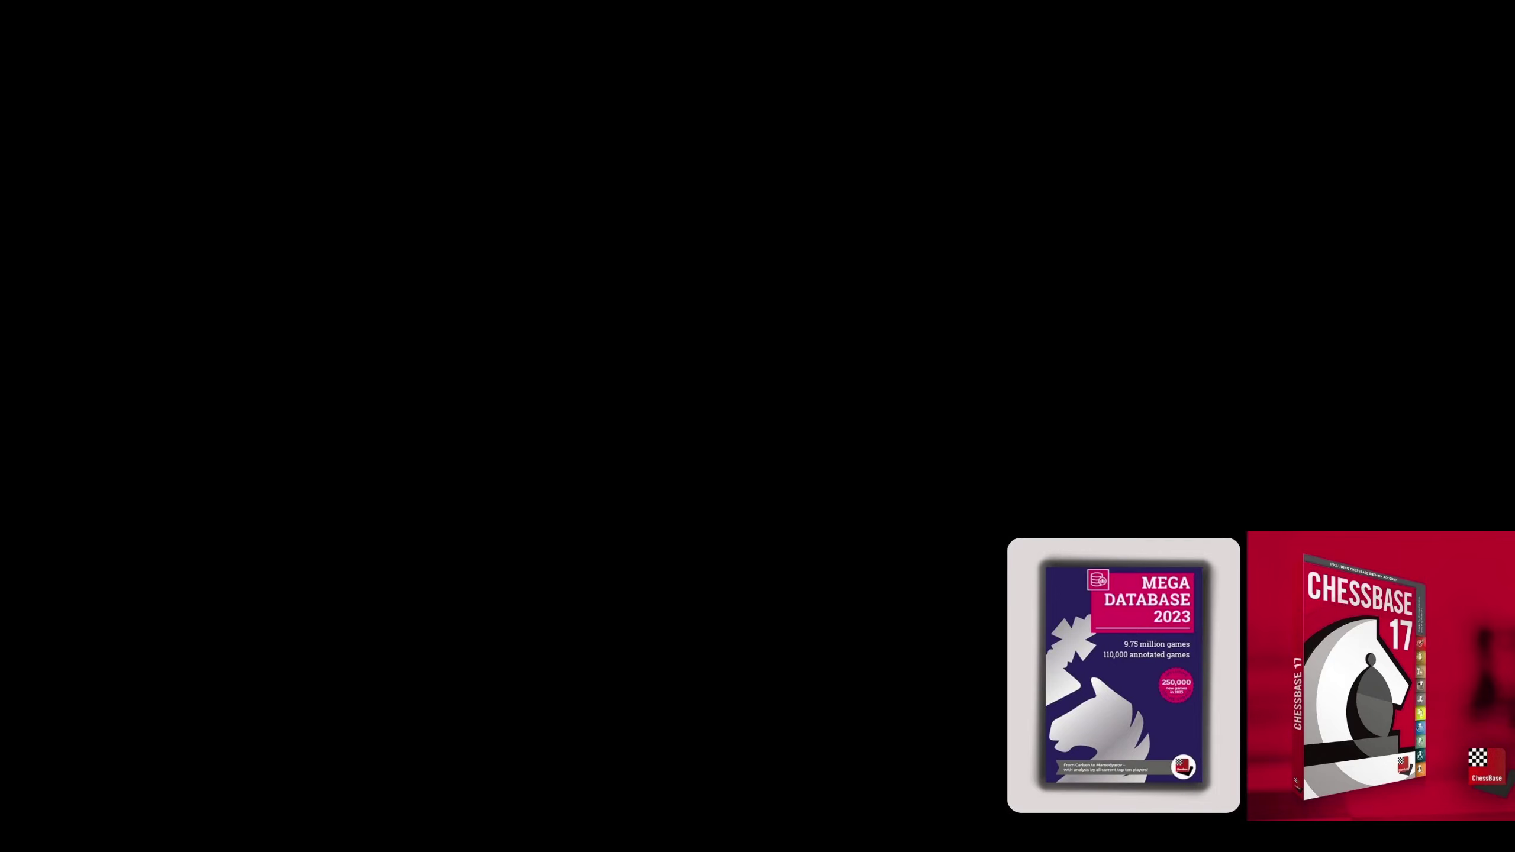
left_click(631, 360)
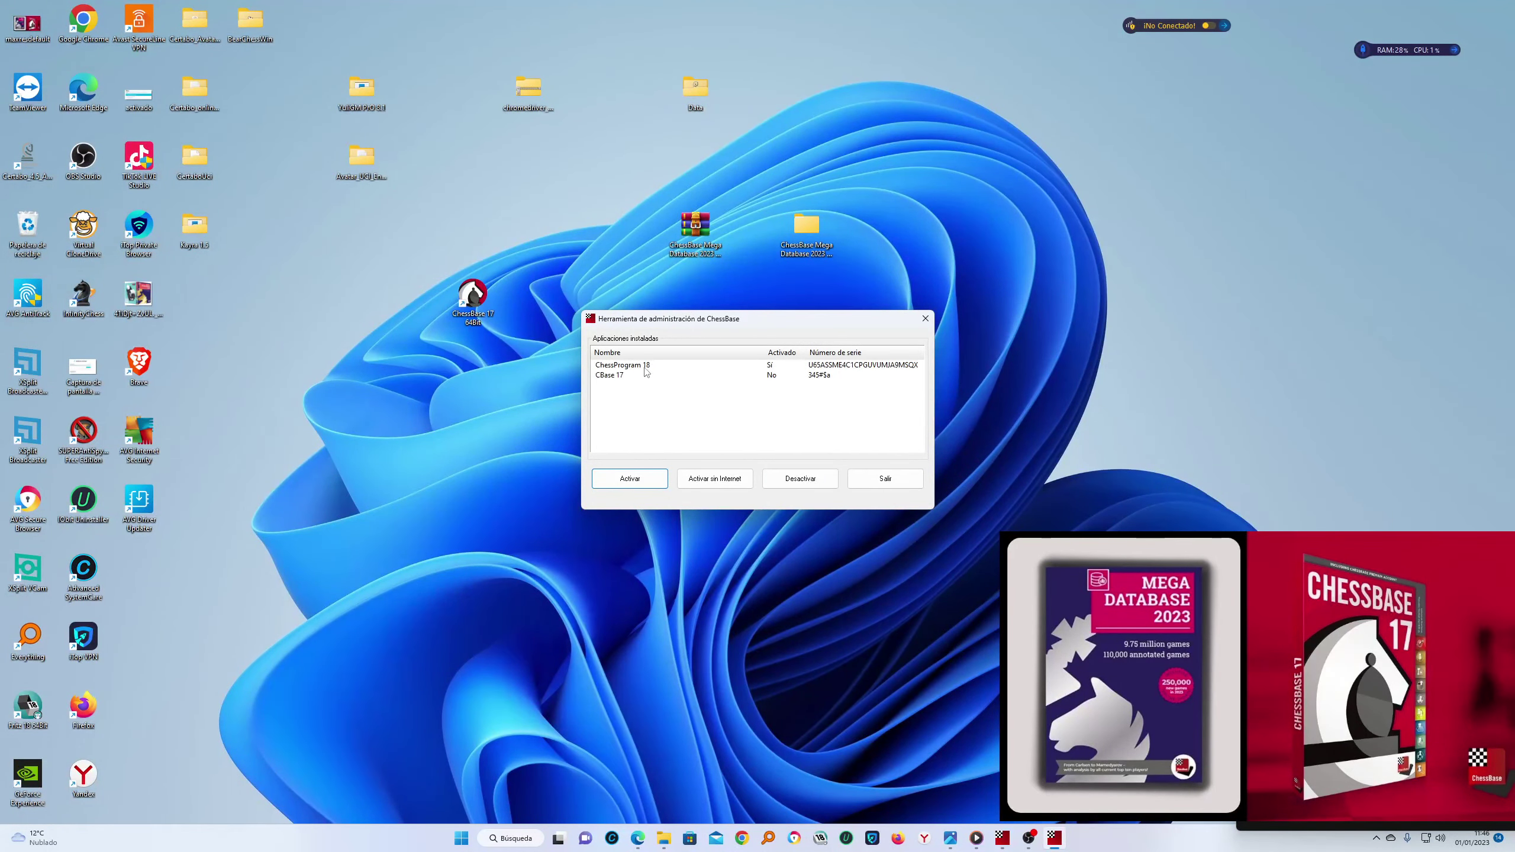
Select CBase 17 in Aplicaciones instaladas, move the tool up-right, and bring back the OneDrive folder
left_click(768, 373)
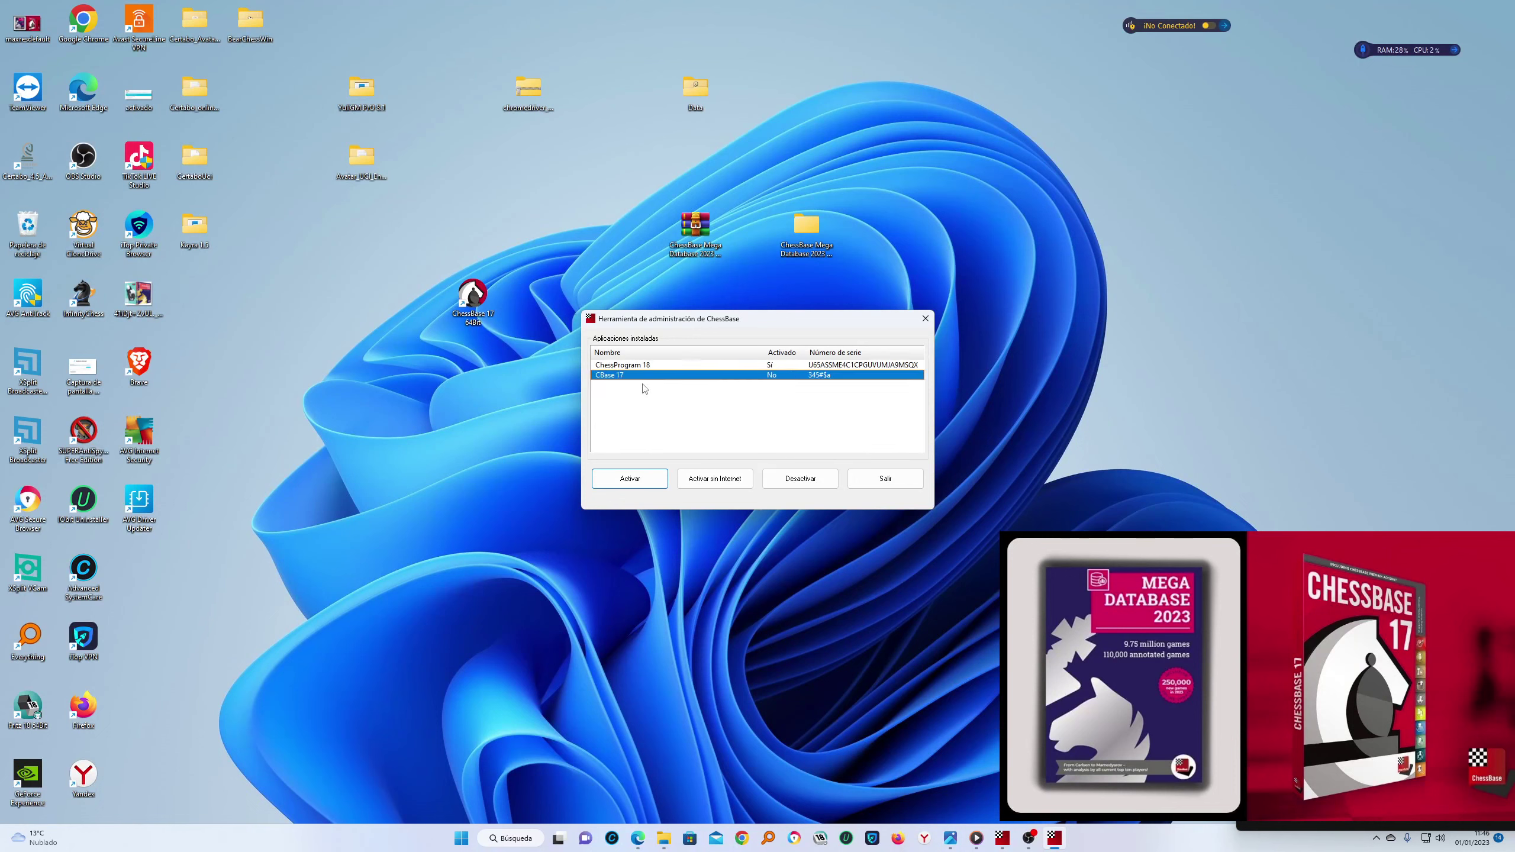
left_click_drag(767, 326, 1088, 262)
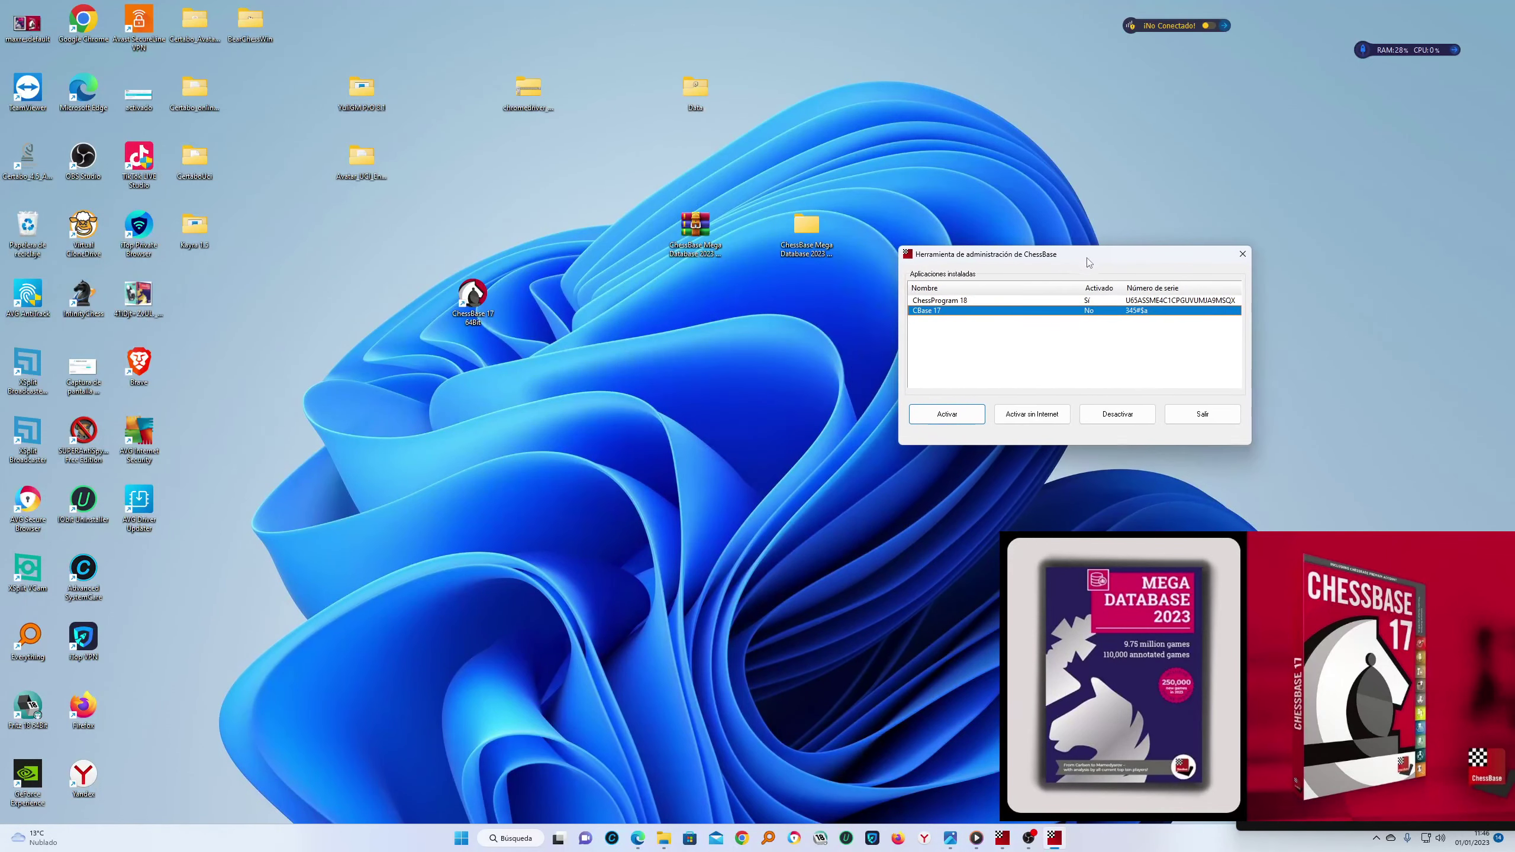
mouse_move(664, 837)
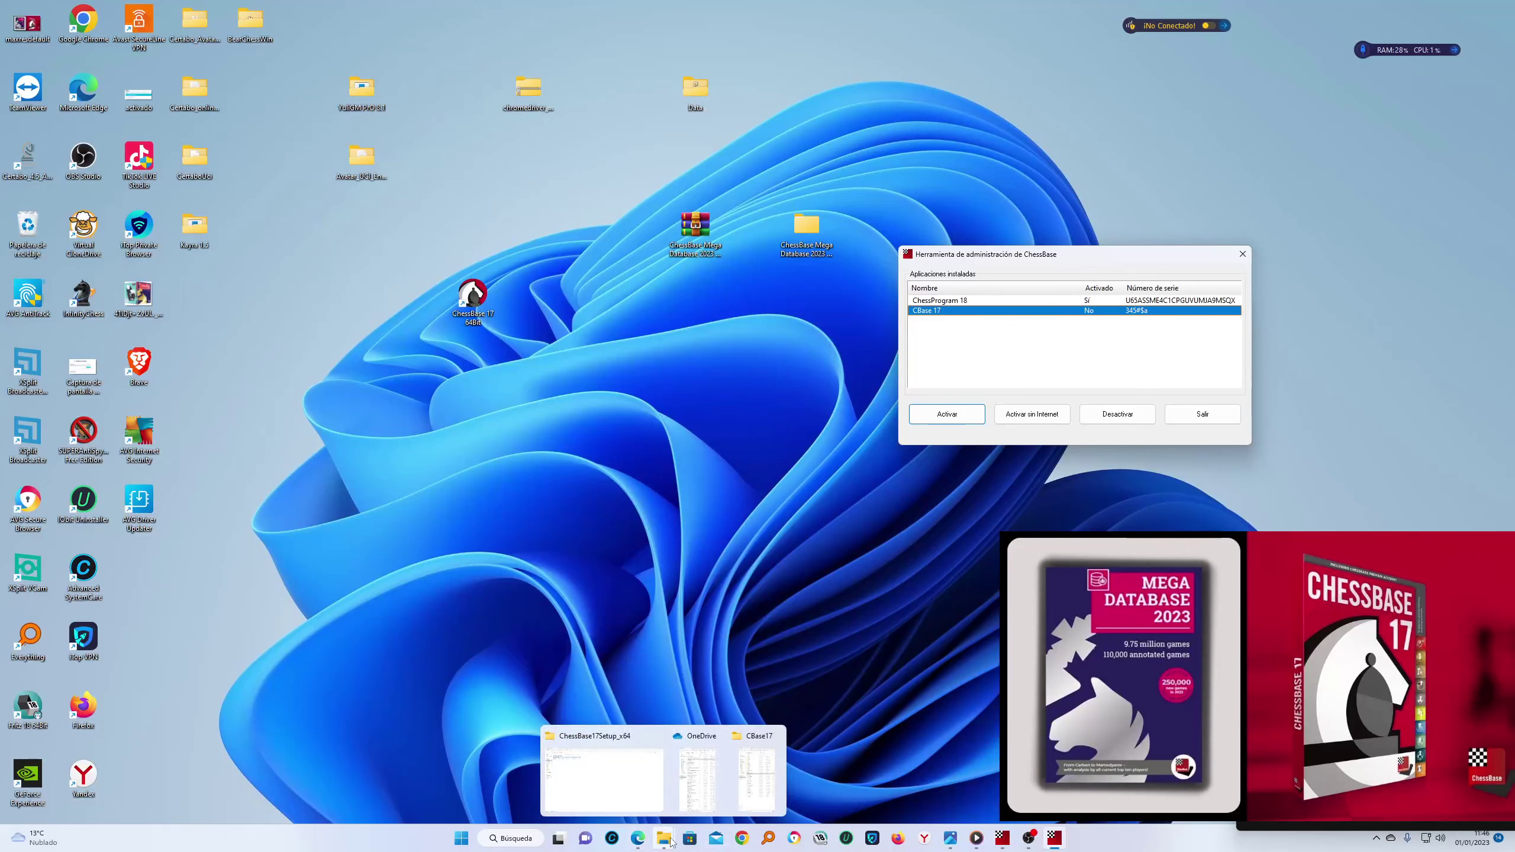
left_click(691, 790)
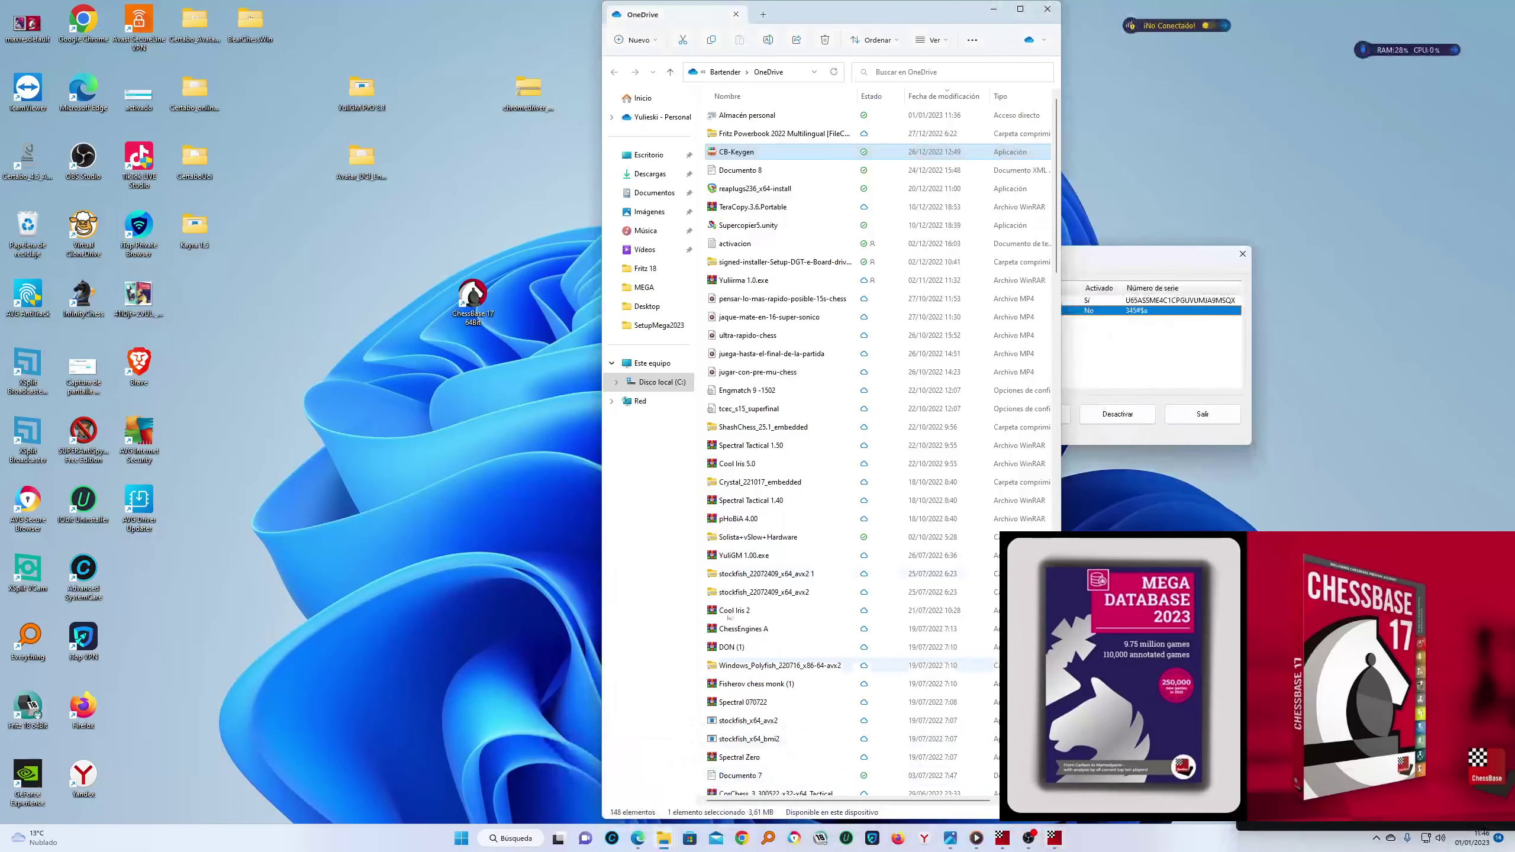
Launch CB-Keygen, select ChessBase 17 in Select GUI, and close the OneDrive window
double_click(737, 153)
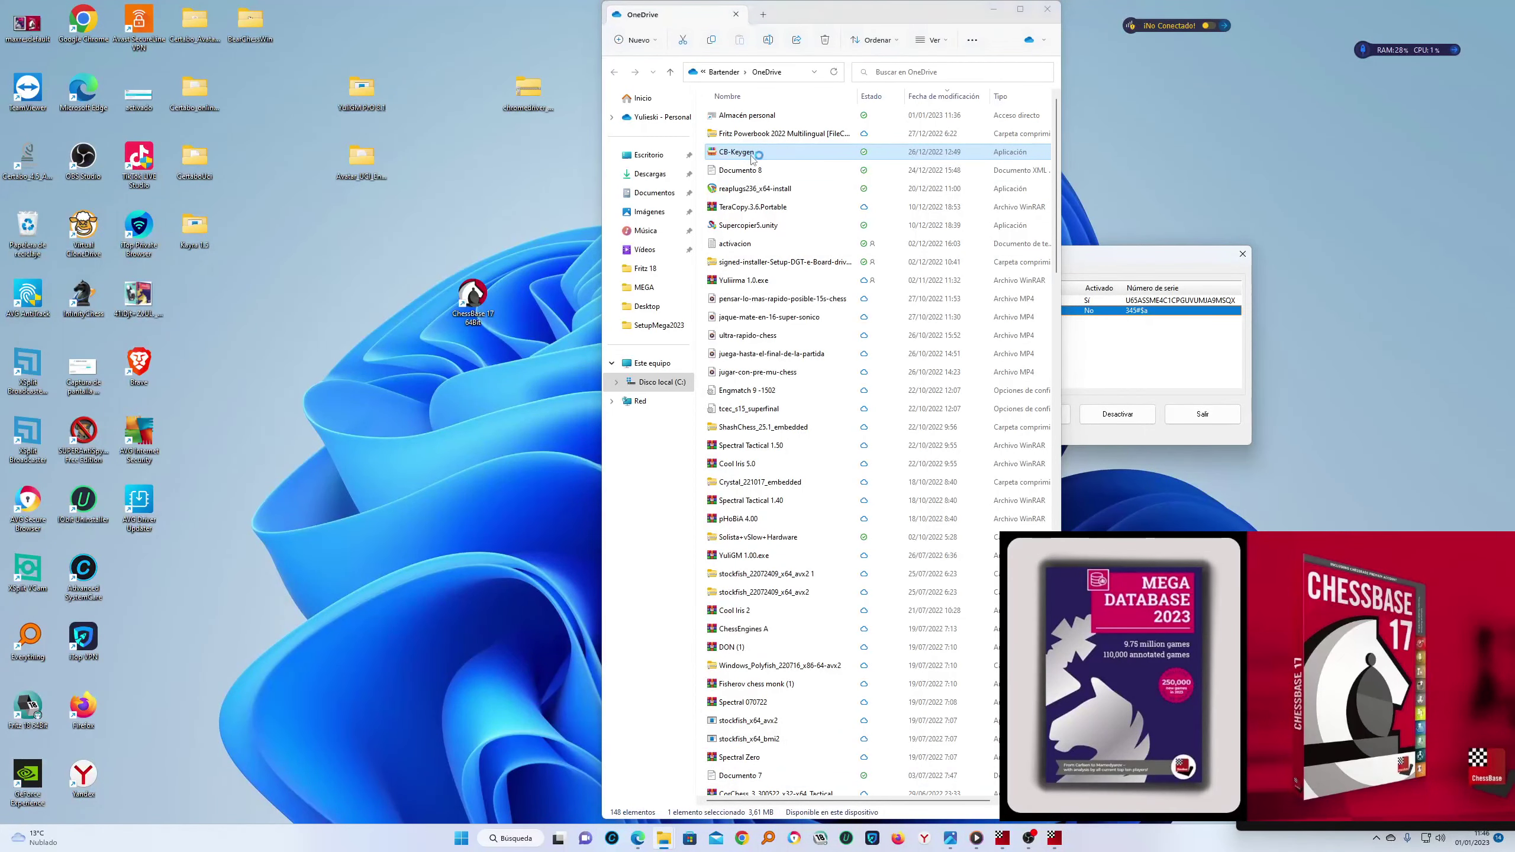
left_click(513, 129)
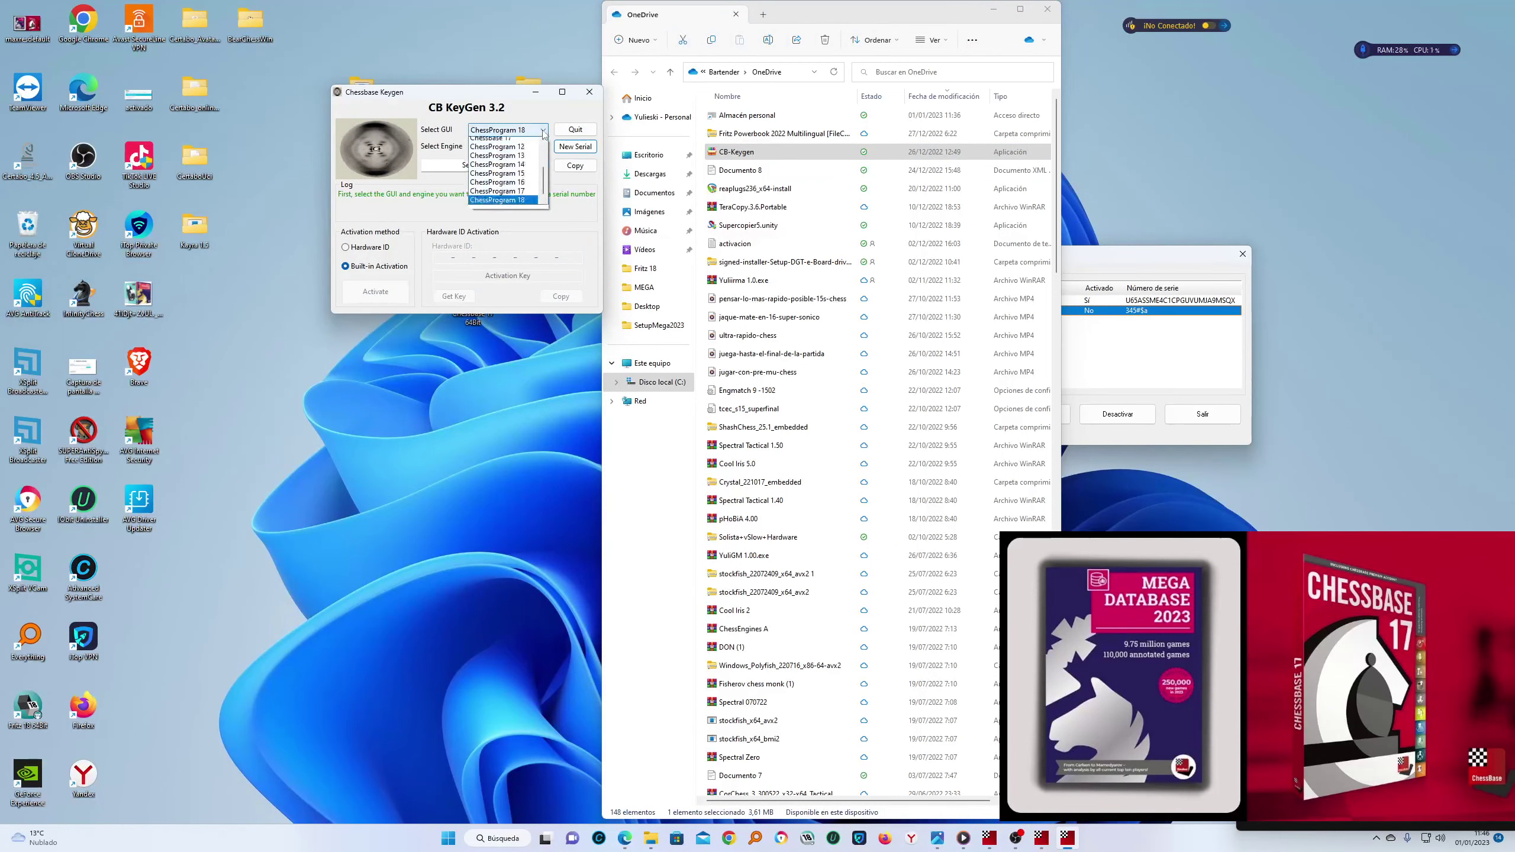
left_click(503, 143)
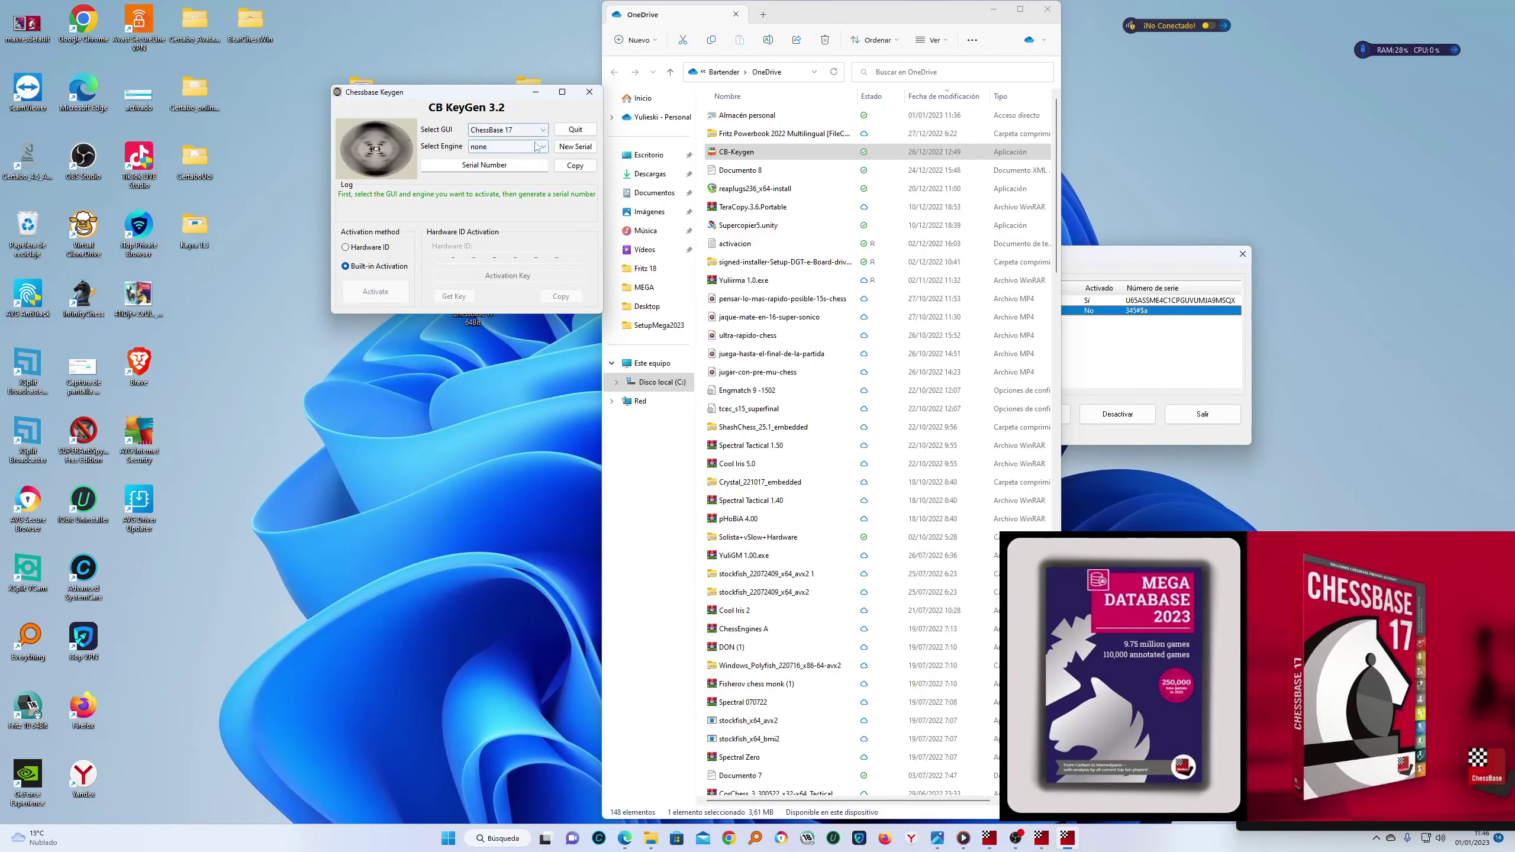
left_click(1047, 9)
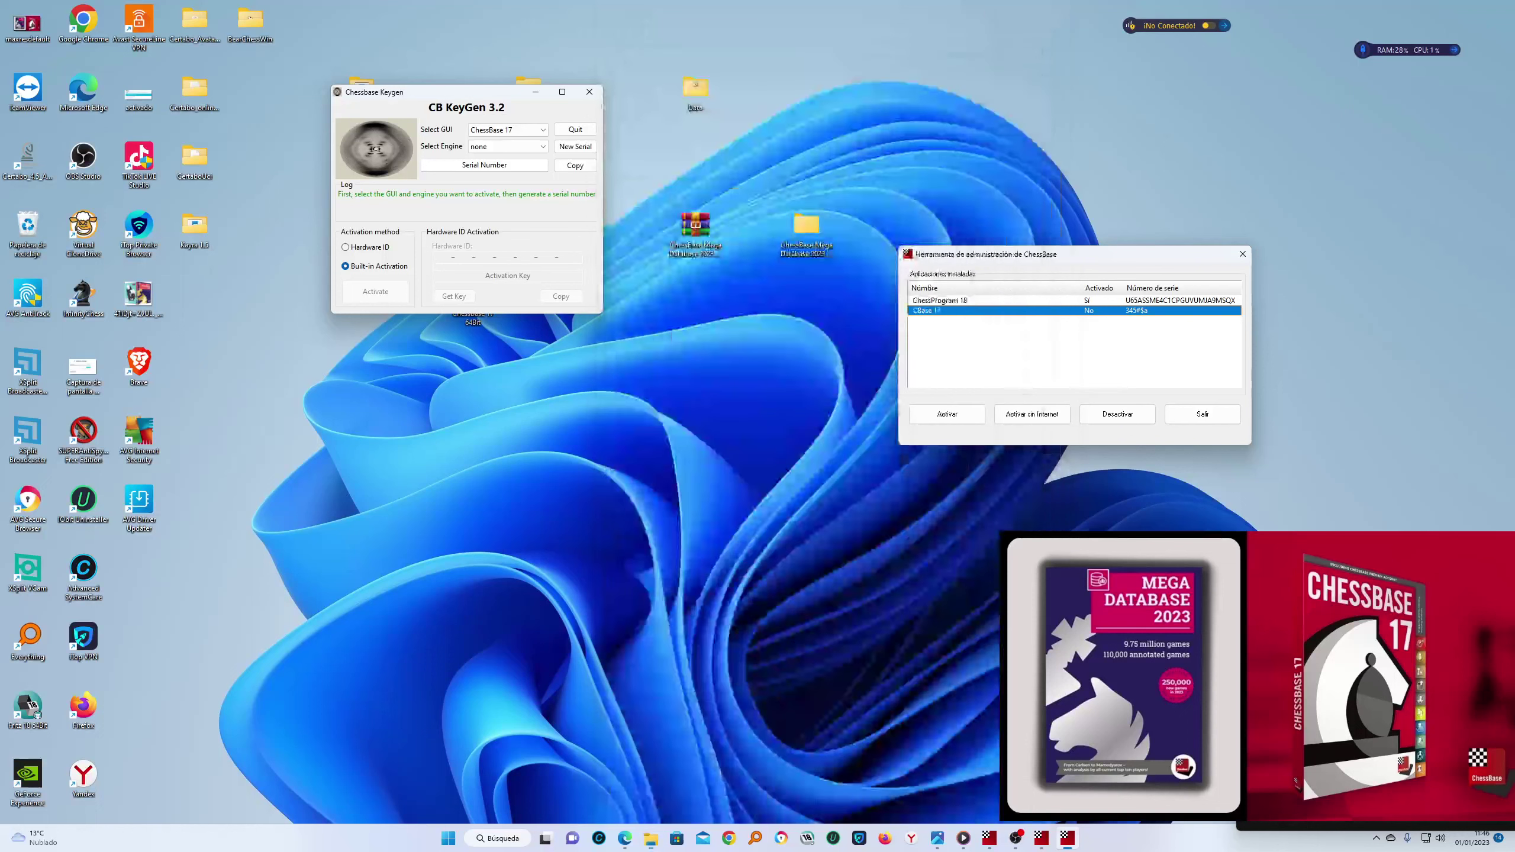
Generate a New Serial and copy it to the clipboard
left_click(564, 152)
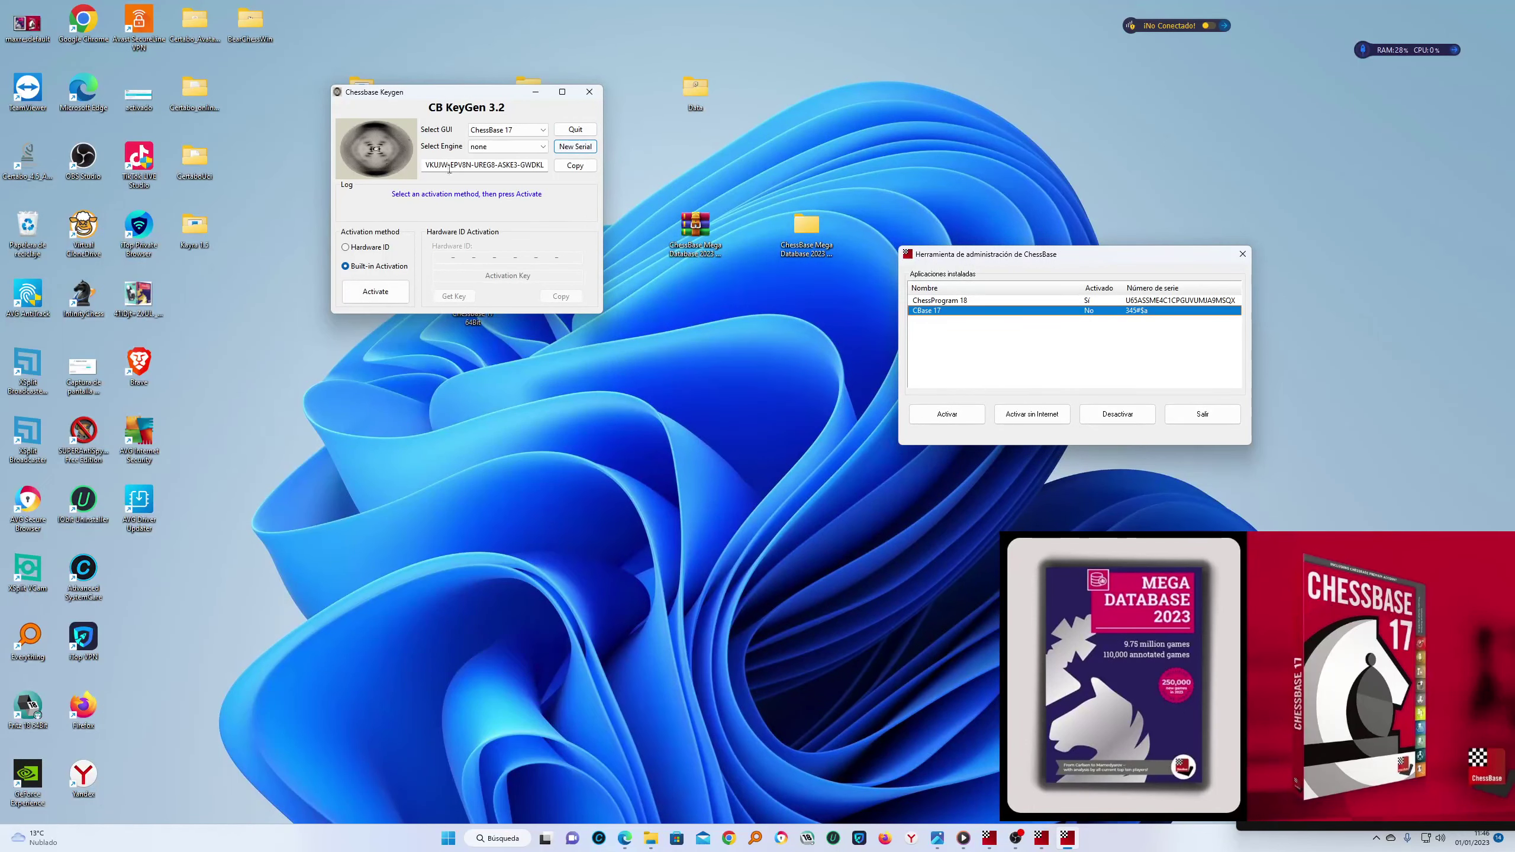
left_click_drag(426, 164, 547, 165)
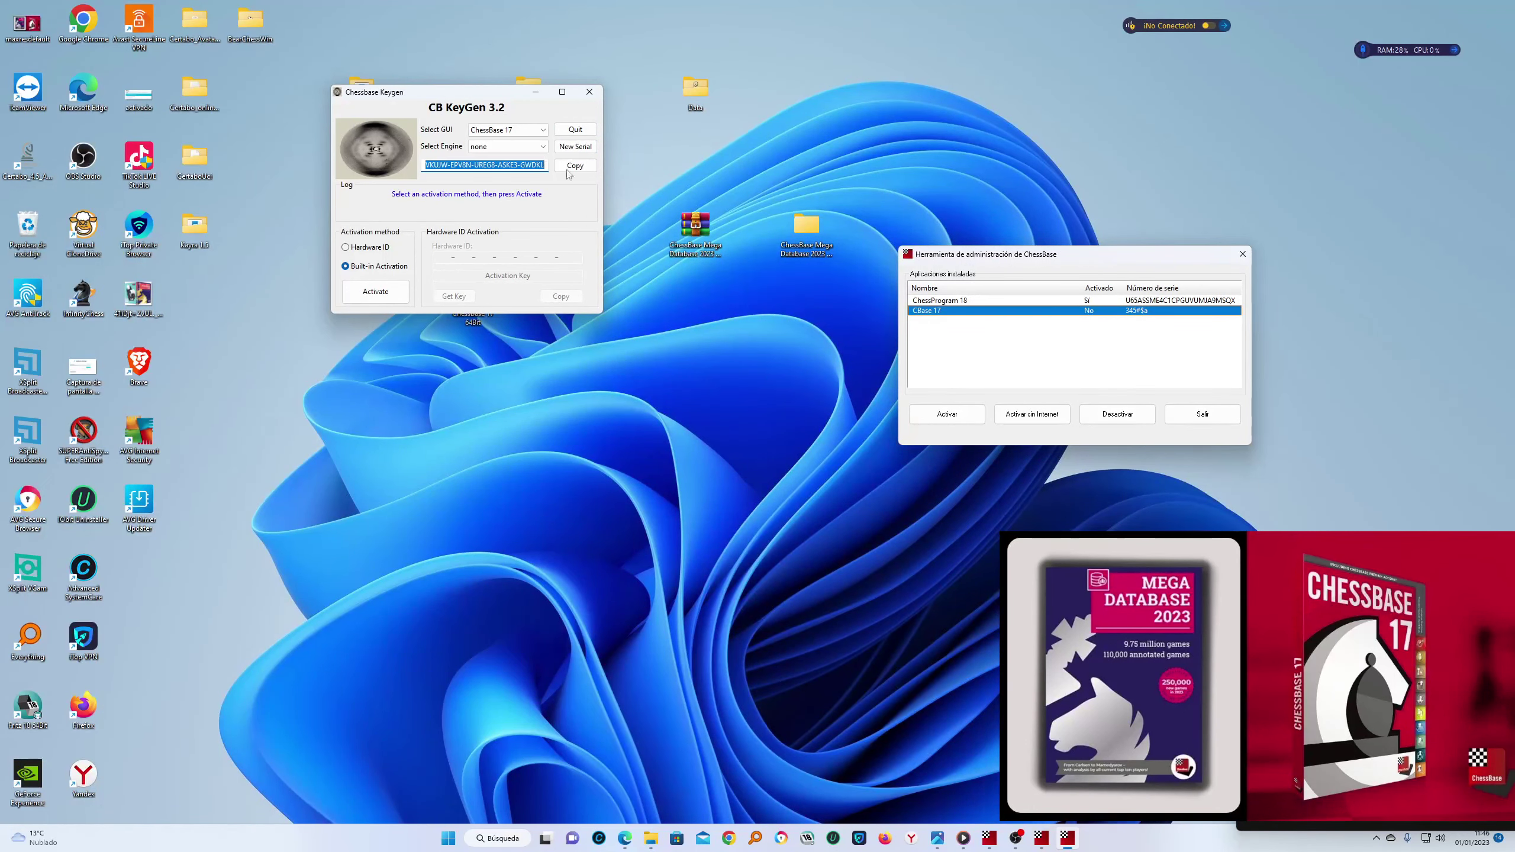
left_click(575, 165)
left_click(577, 166)
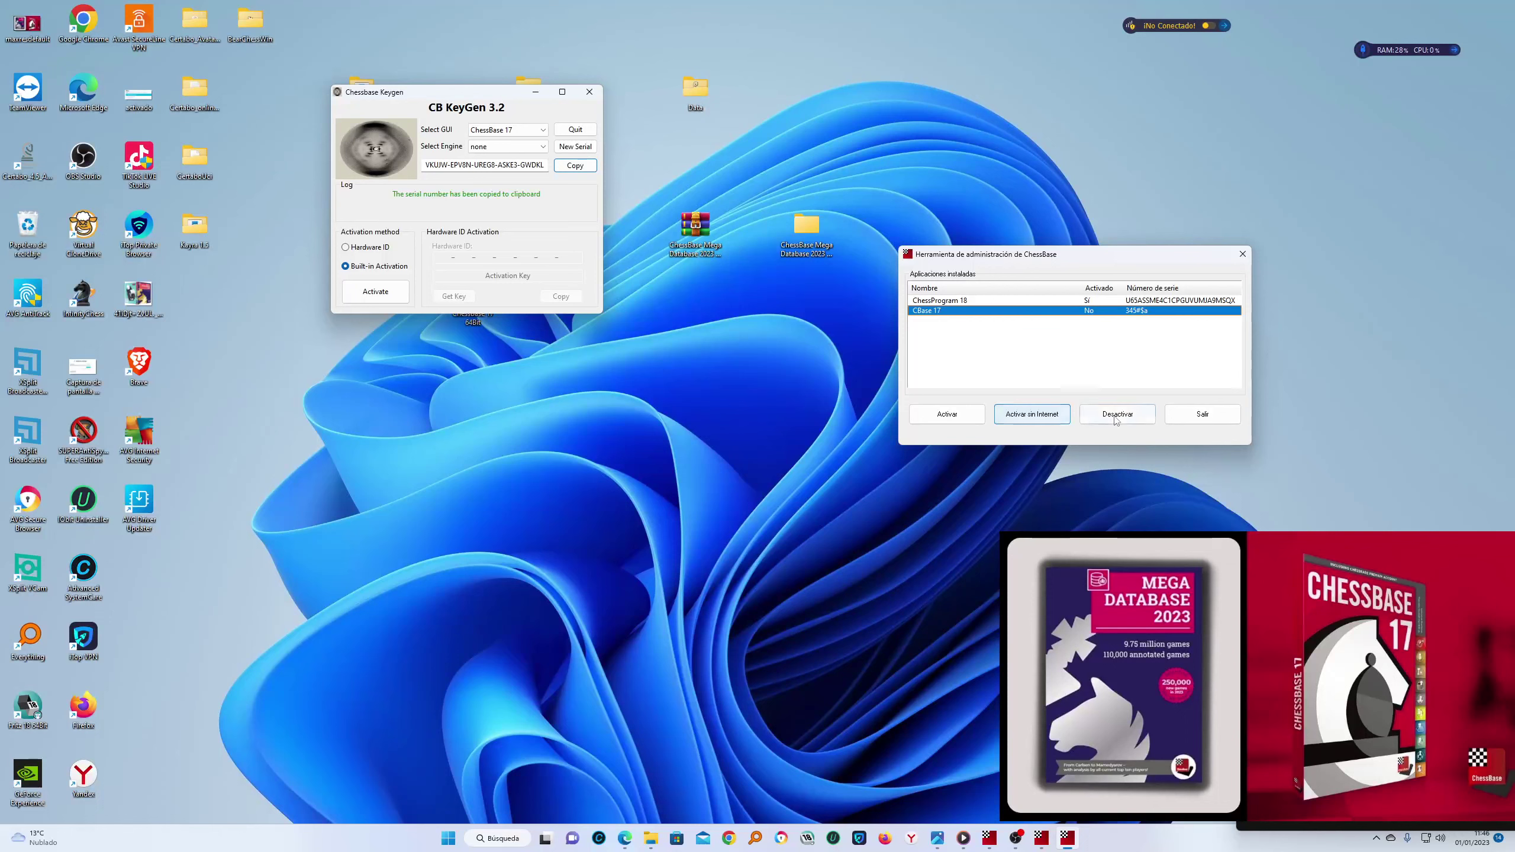
Start CBase 17 activation without internet and enter the displayed verification code
left_click(1037, 418)
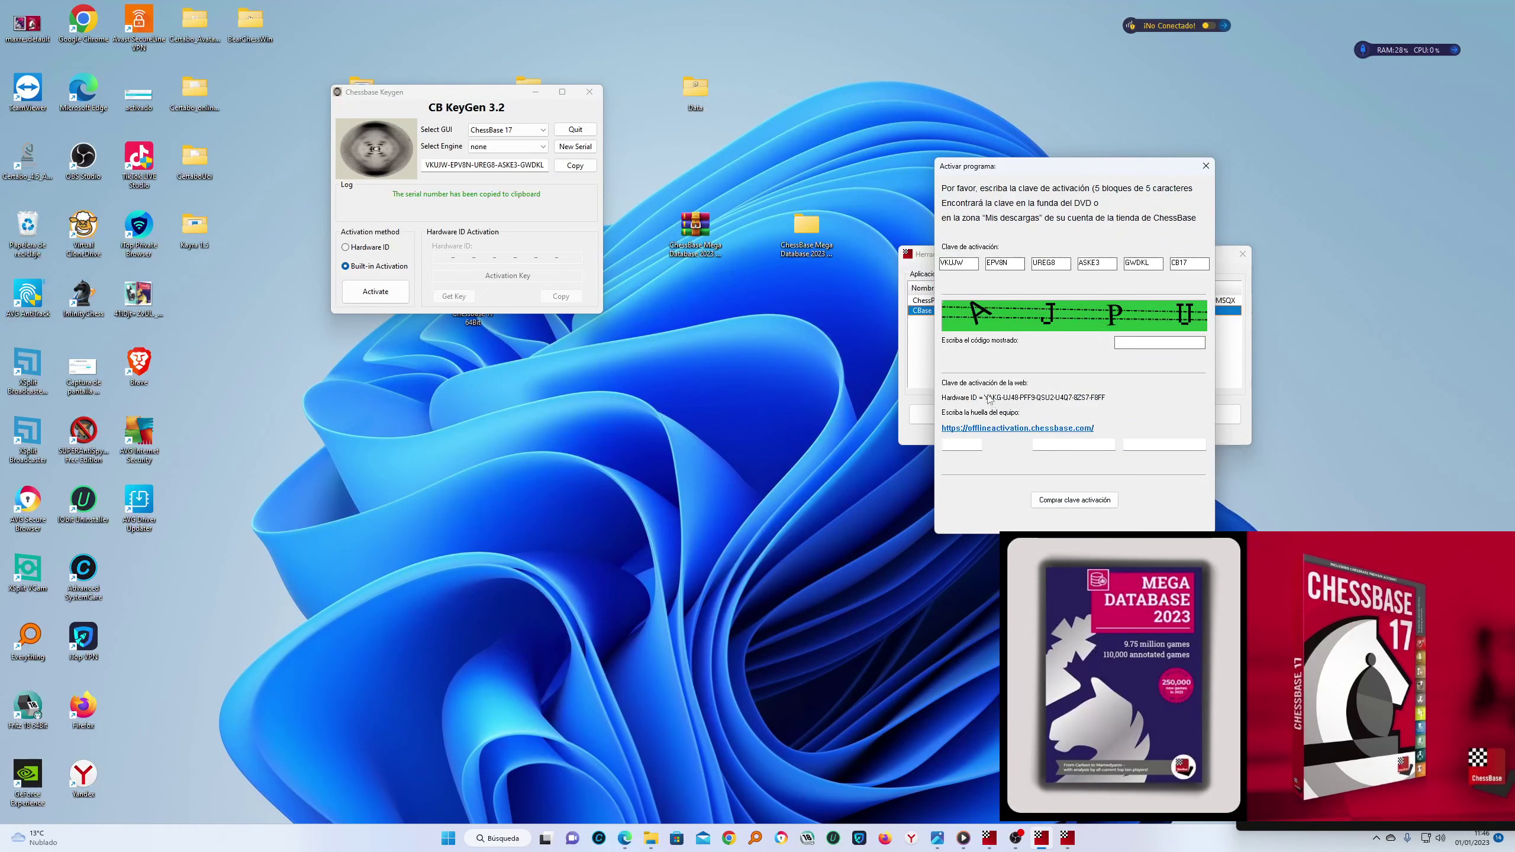
left_click(1142, 345)
type("AJPU")
Place the keygen beside the activation dialog and switch it to Hardware ID activation
left_click_drag(1067, 170, 689, 310)
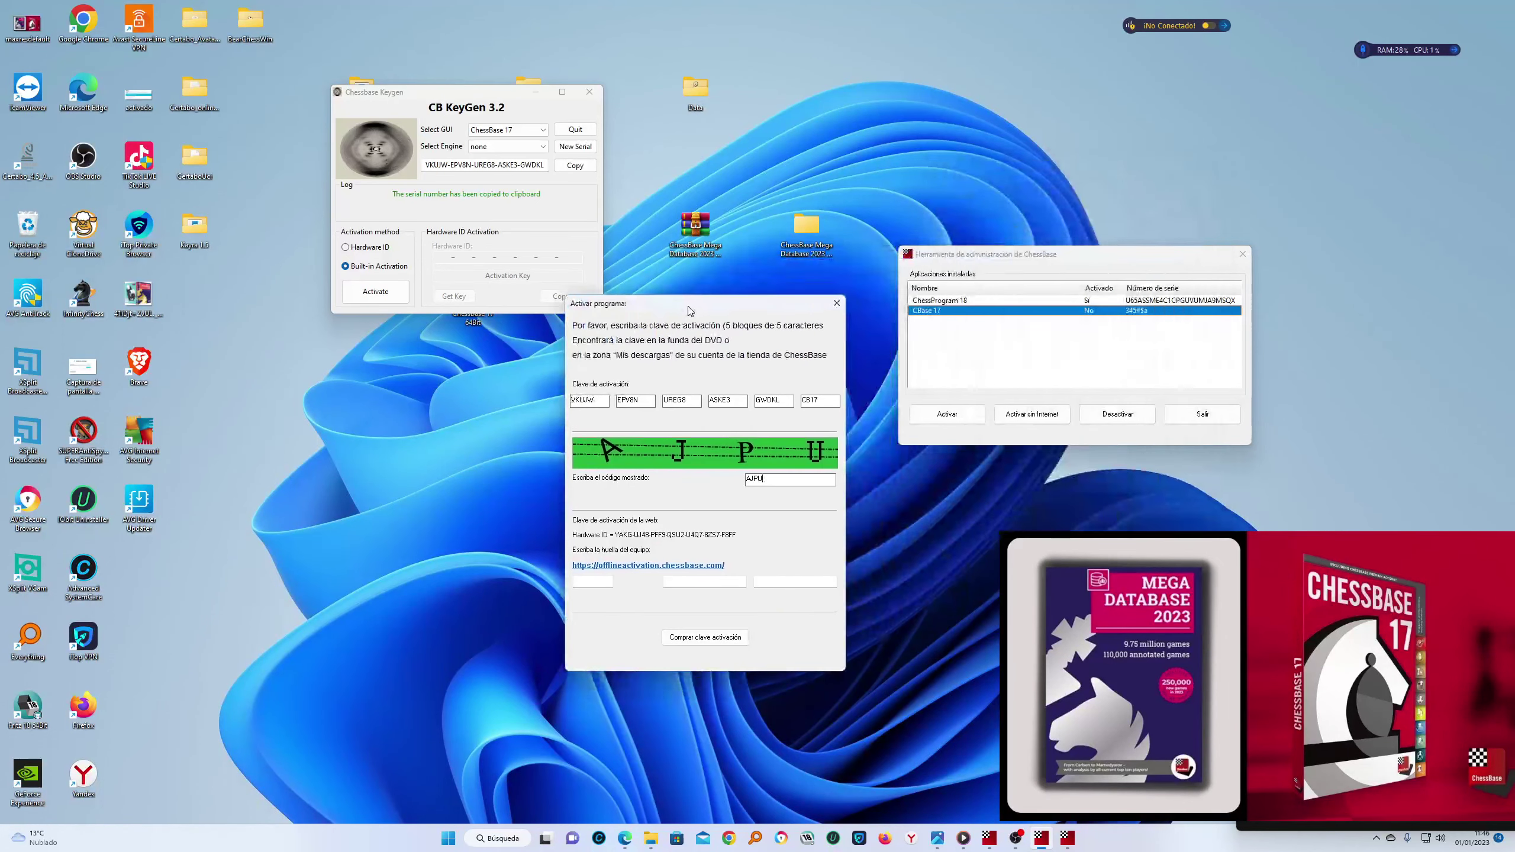
left_click_drag(470, 95, 1102, 282)
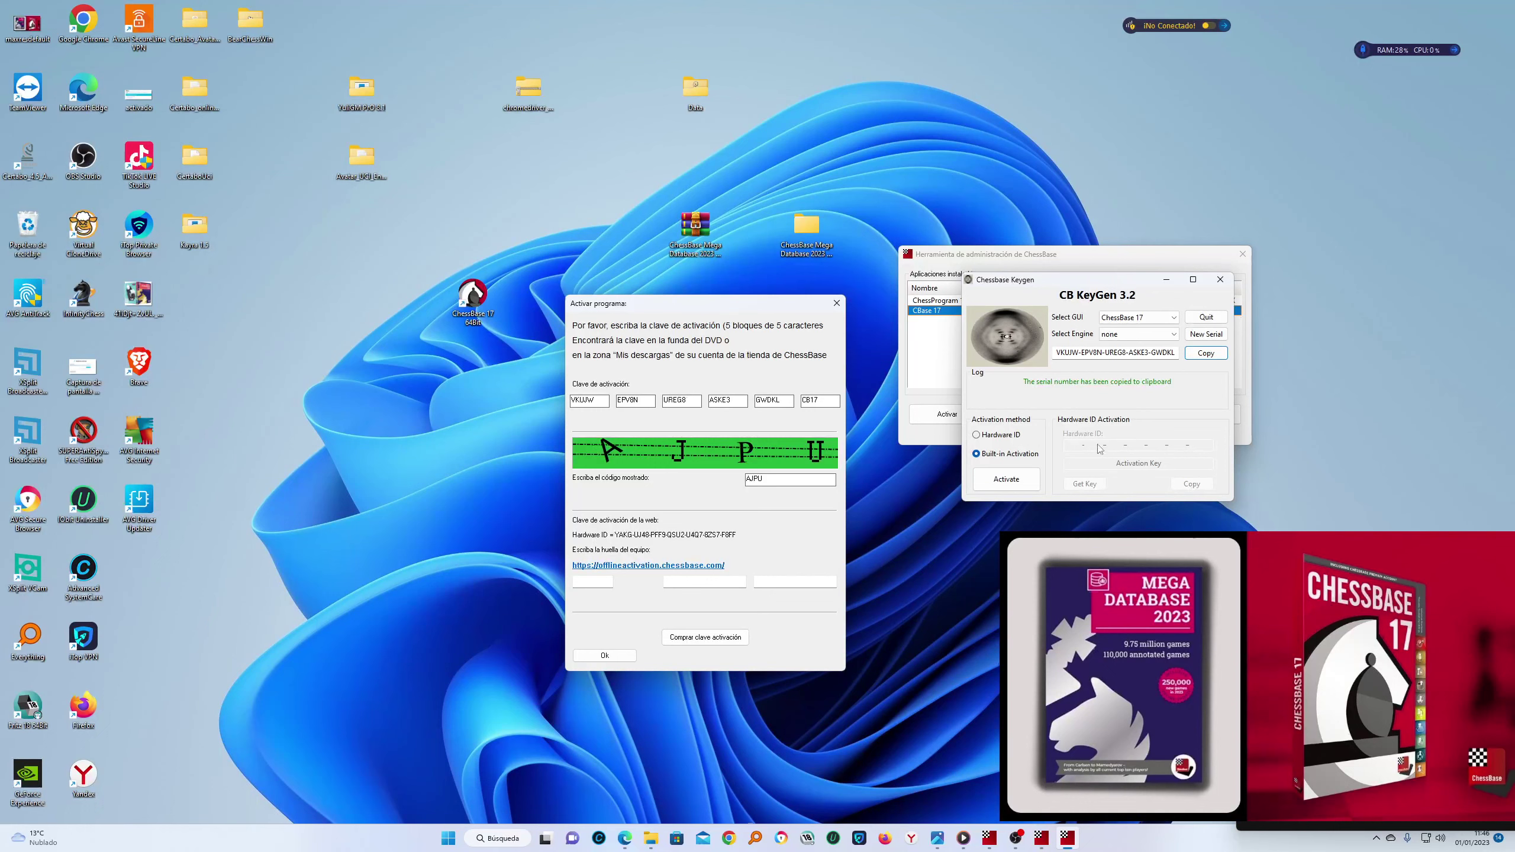
left_click_drag(1073, 281, 1060, 306)
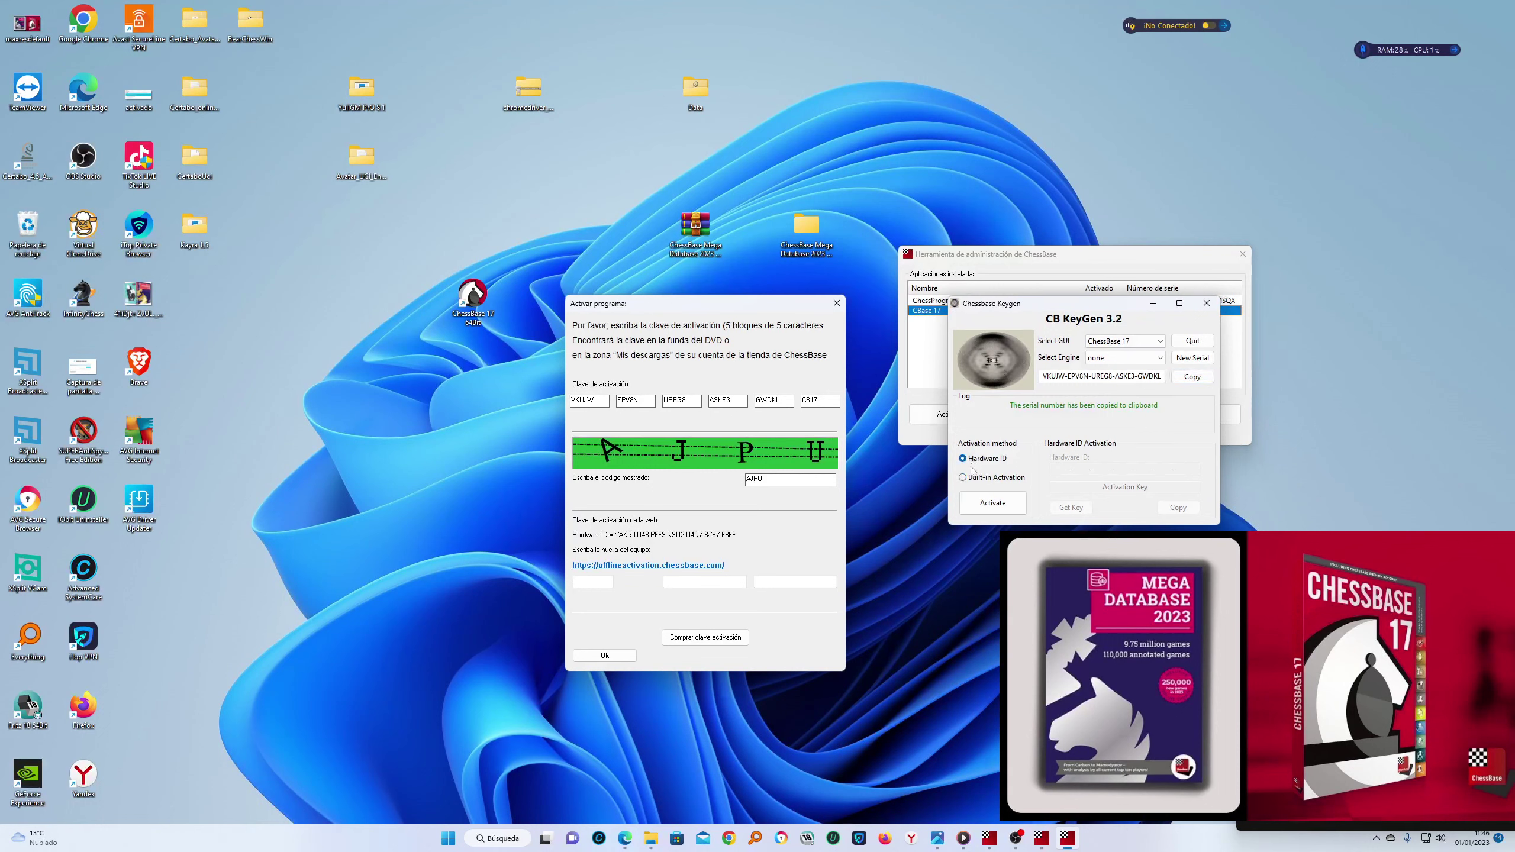
left_click(972, 460)
left_click(1054, 468)
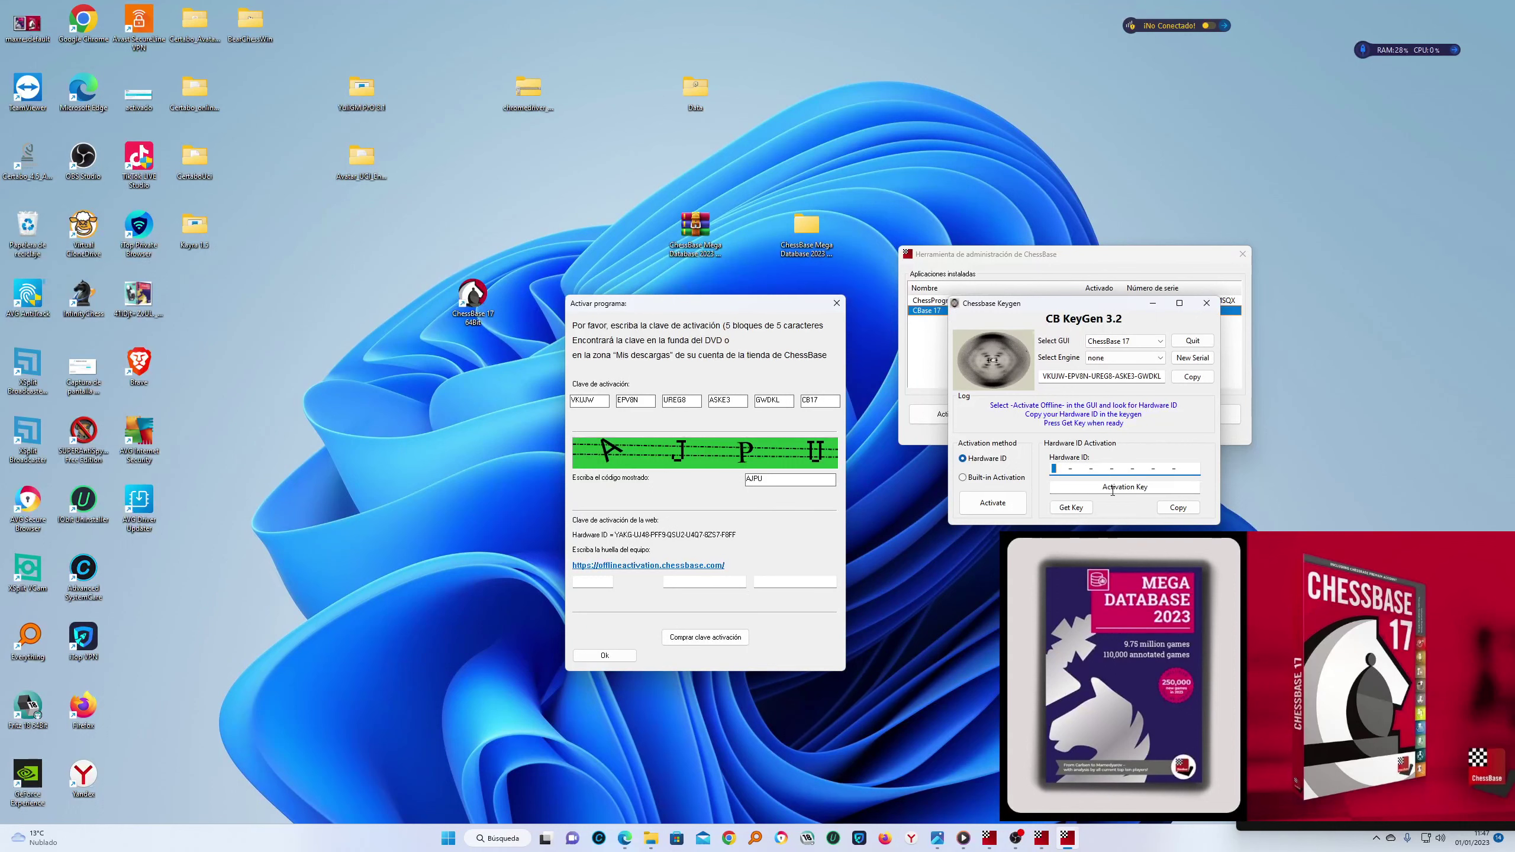
Type the full hardware ID from the Activar programa dialog into the KeyGen's Hardware ID field
type("YAKG-UJ48-PFF9-Q")
type("SU2-U4Q7-8ZS7-F8FF")
Copy the hardware ID from the KeyGen field
left_click_drag(1196, 469, 1057, 468)
right_click(1058, 468)
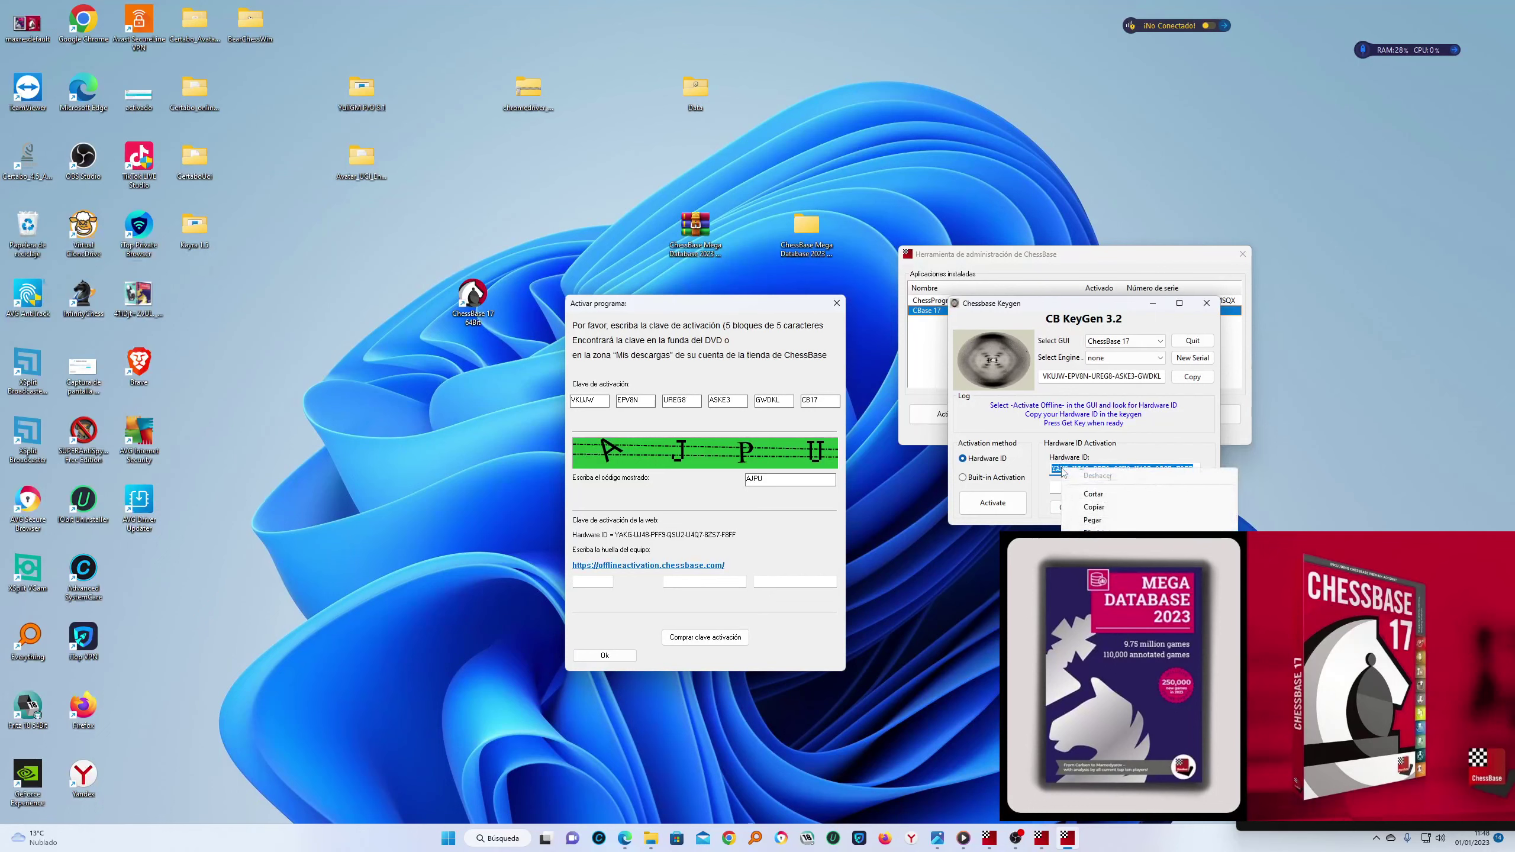
left_click(1092, 504)
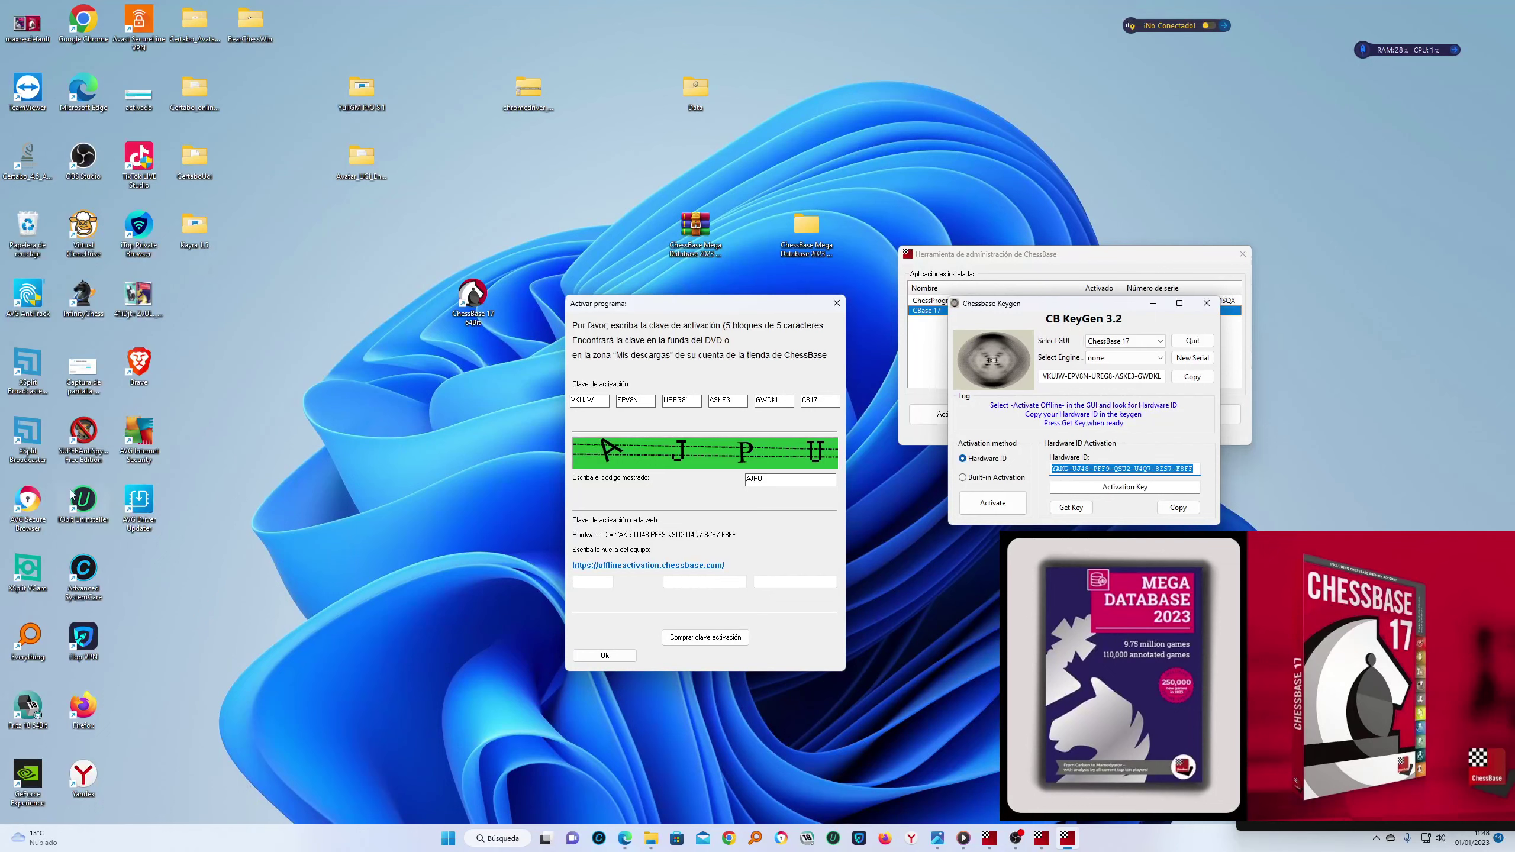
Create a new text document on the desktop with the default name and open it
right_click(270, 326)
mouse_move(364, 397)
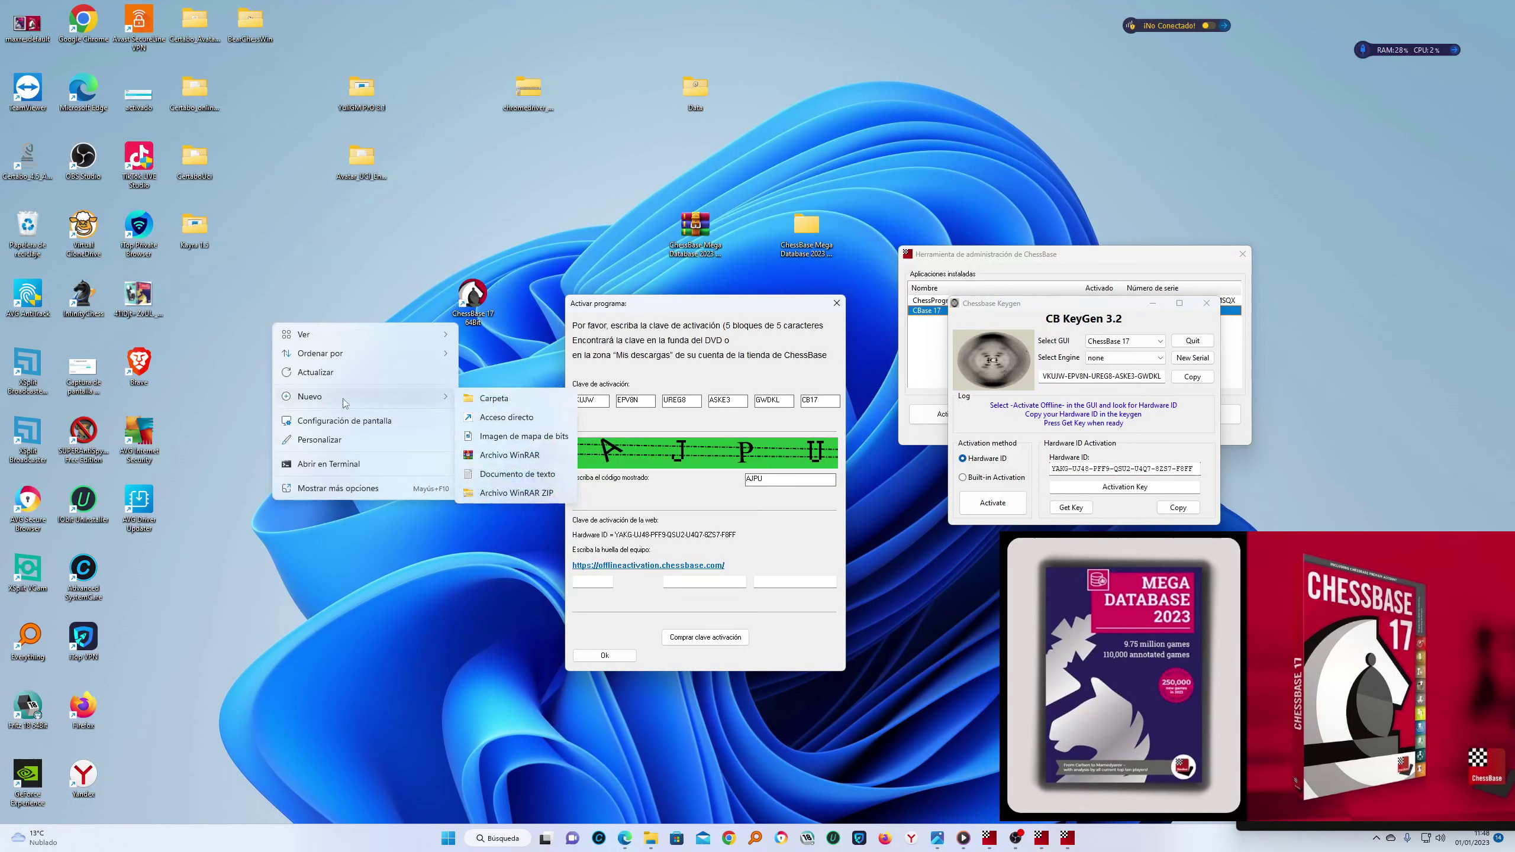
left_click(540, 474)
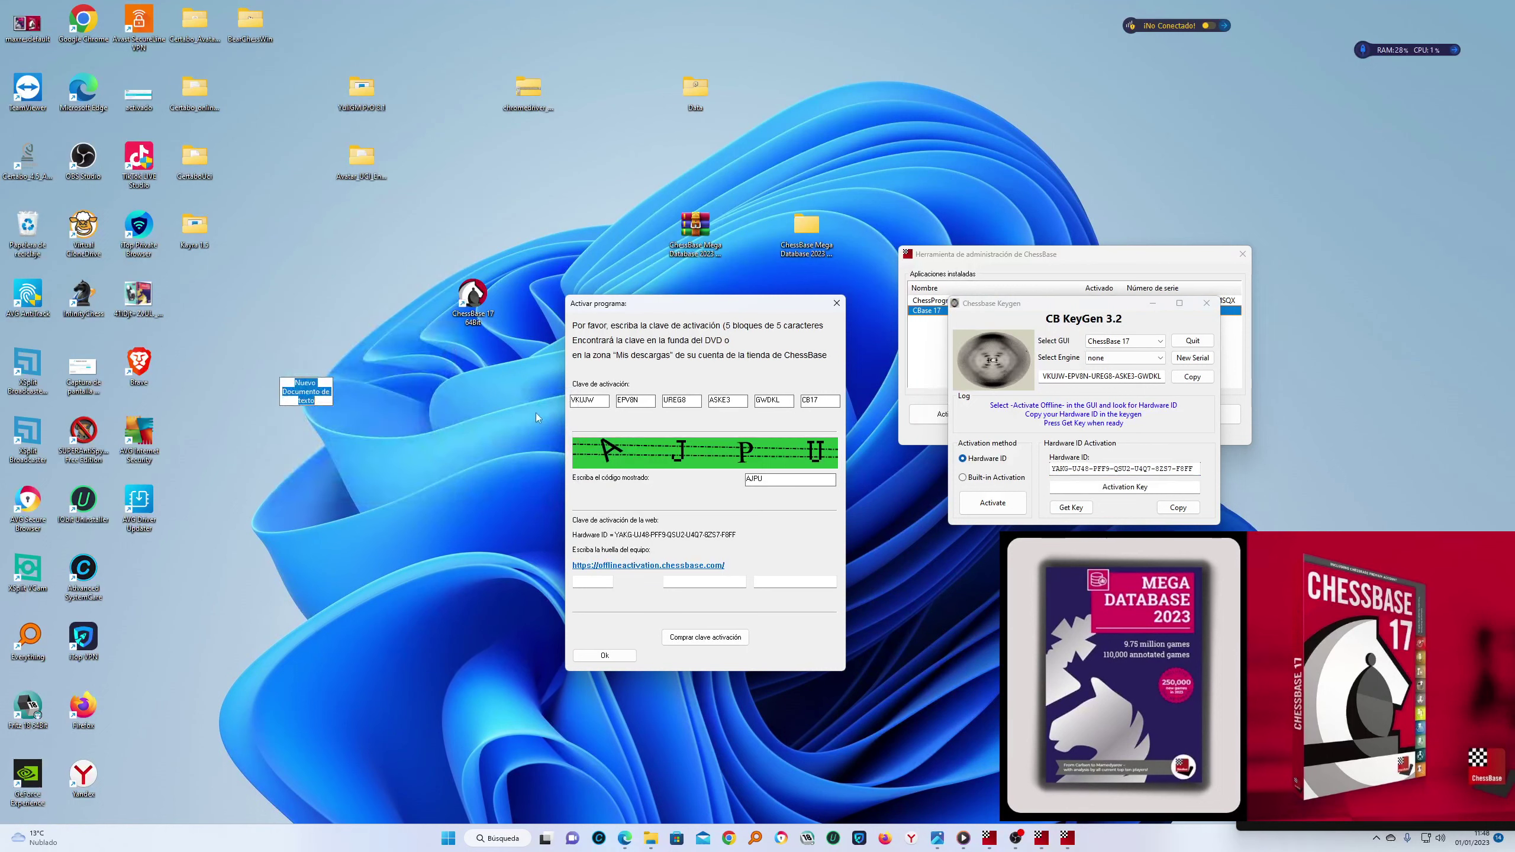
key("Return")
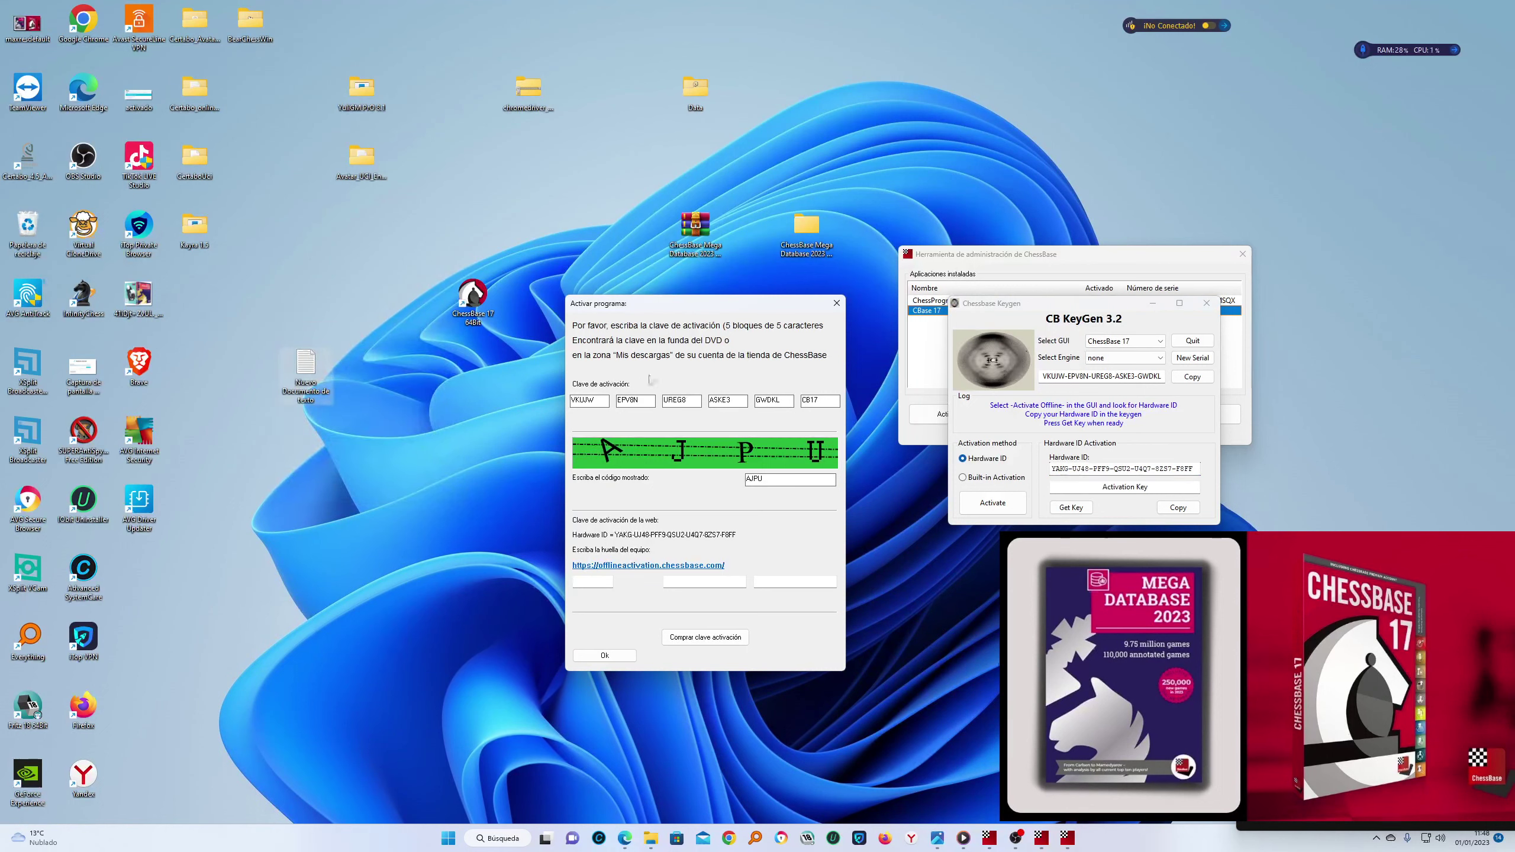
key("Return")
Paste the hardware ID into Notepad, then close Notepad via its save prompt
right_click(455, 327)
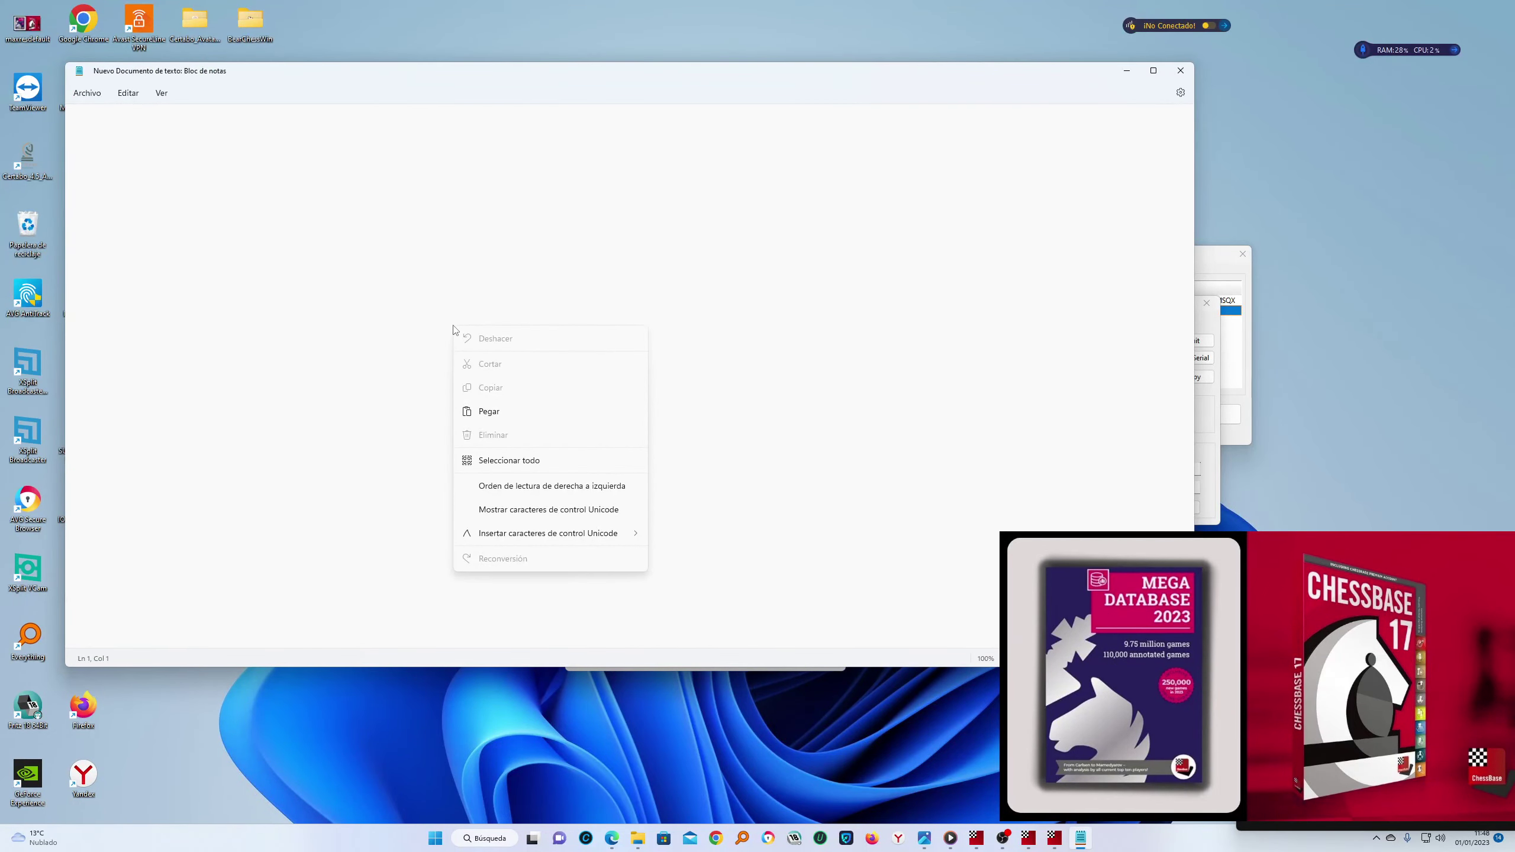
left_click(512, 413)
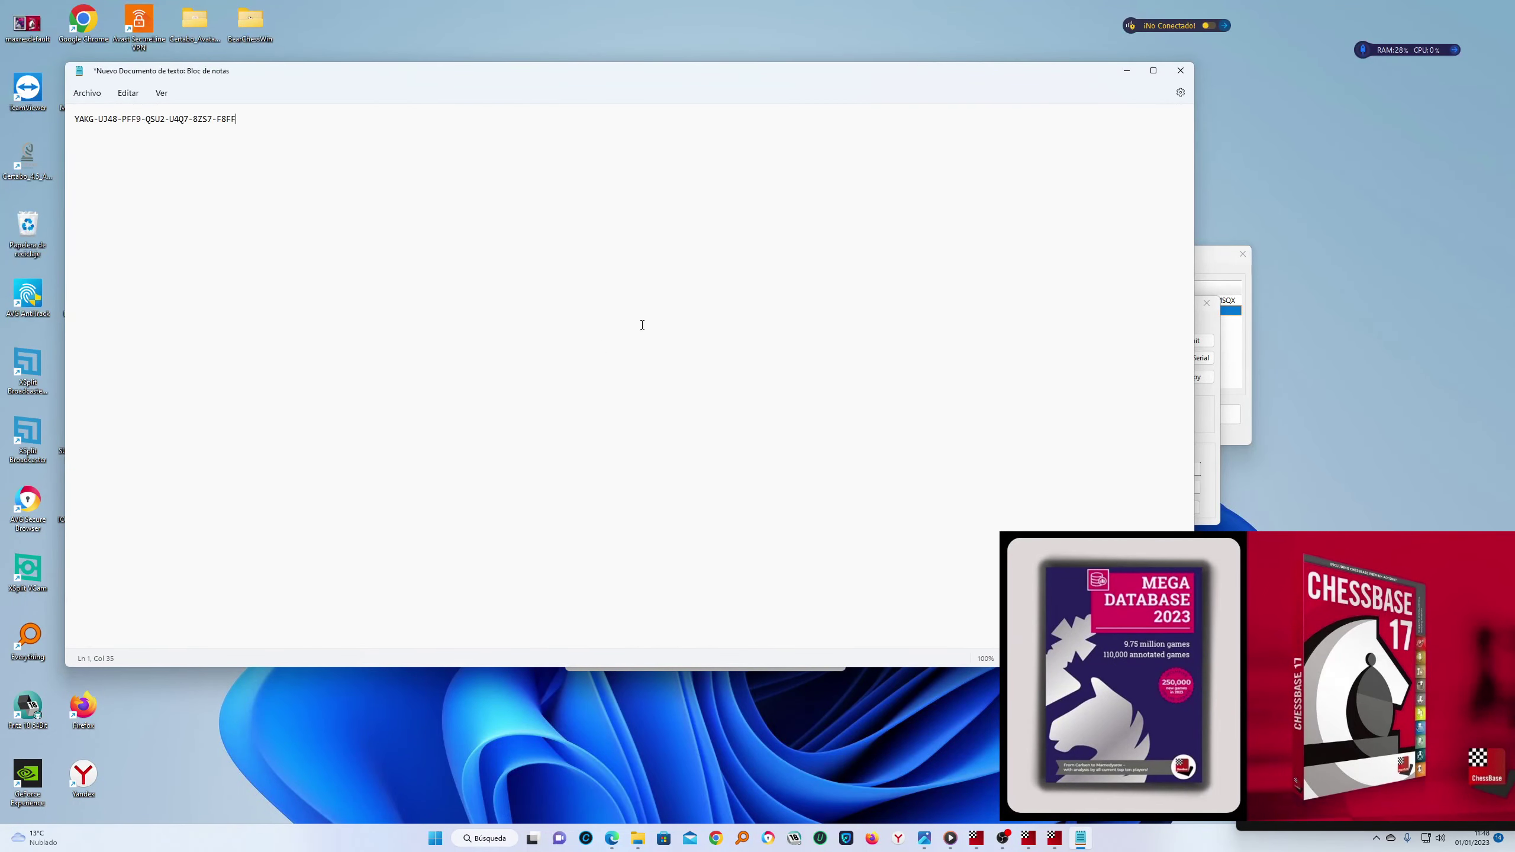
left_click(1181, 71)
left_click(555, 412)
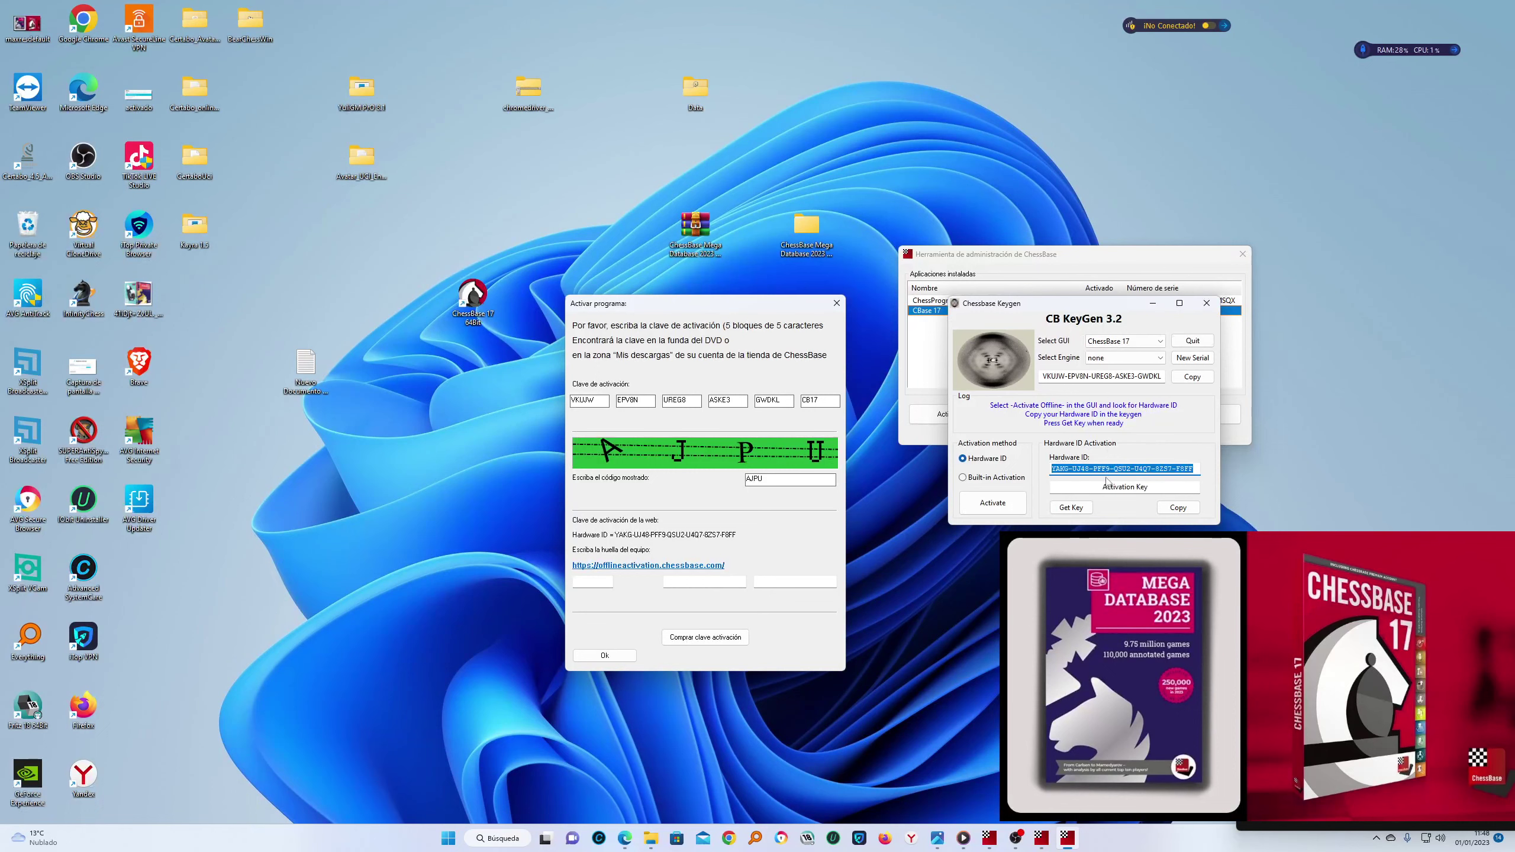
Generate an activation key from the hardware ID and copy it
left_click(1082, 513)
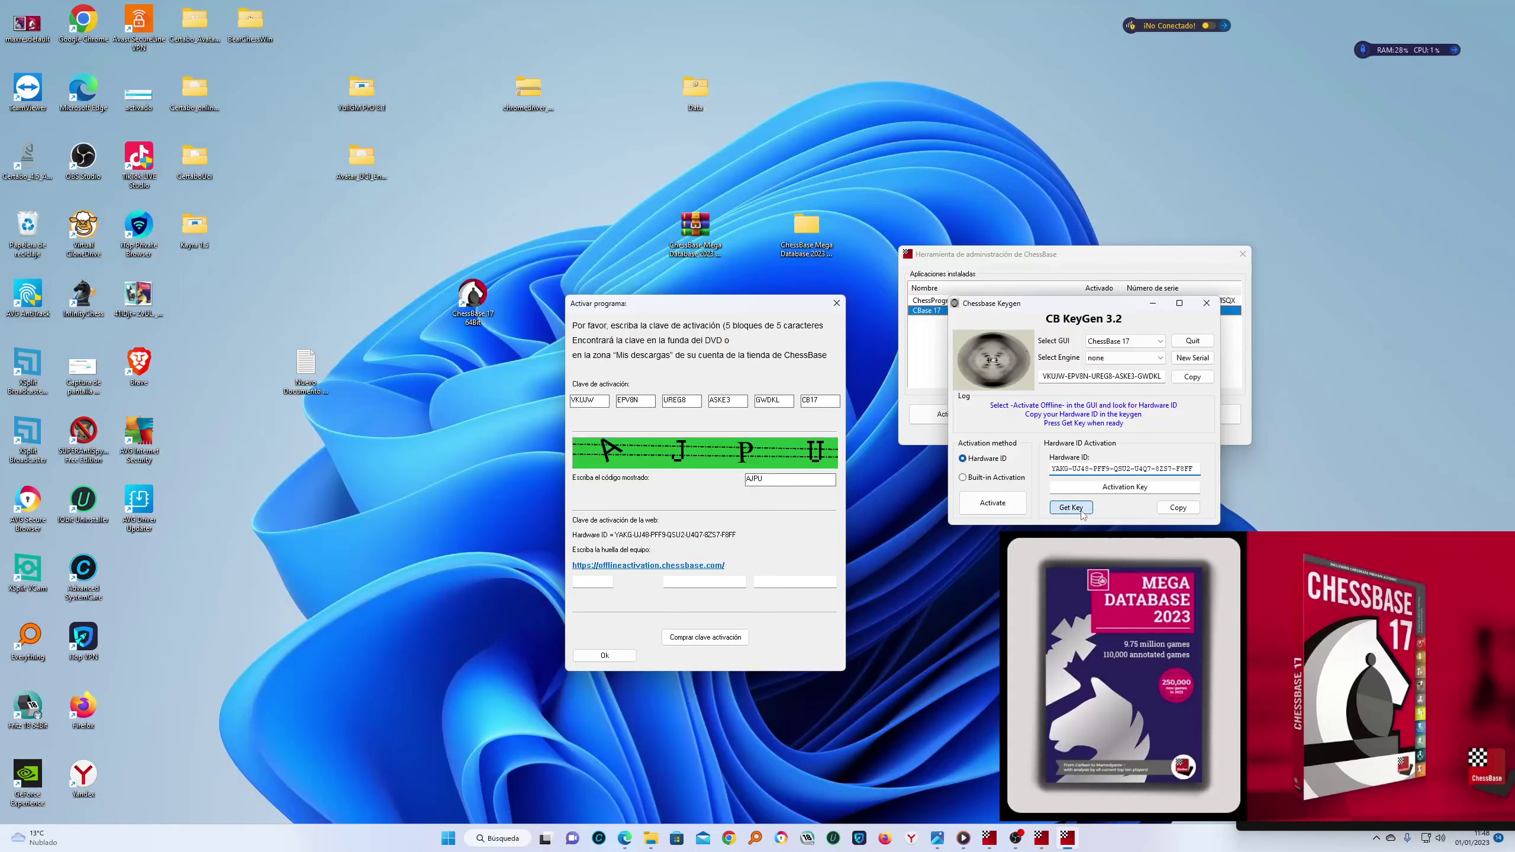
triple_click(1175, 491)
left_click(1178, 507)
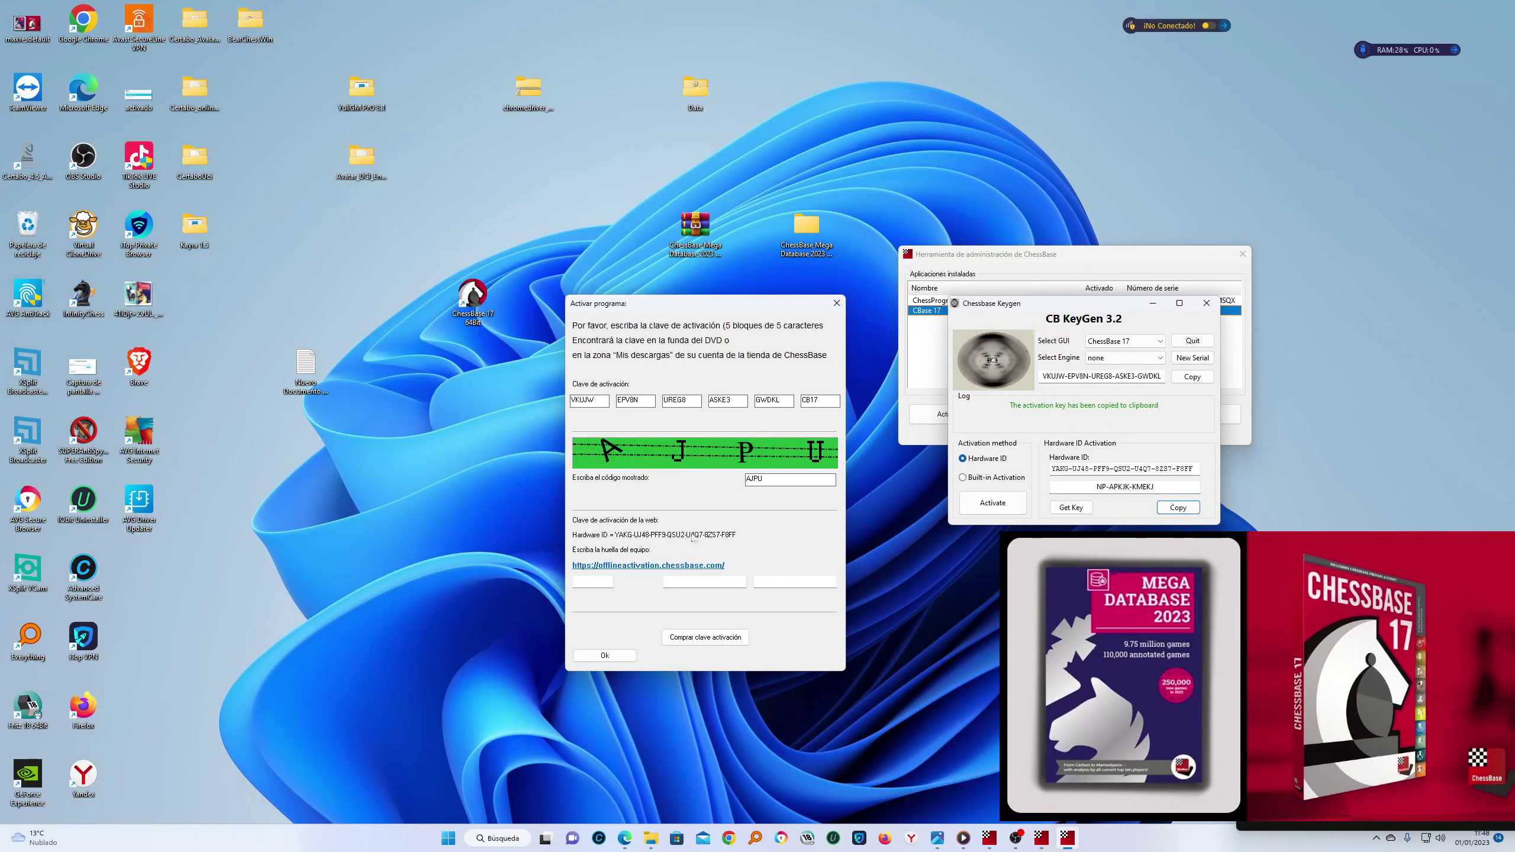
Paste the key into the fingerprint fields, submit it, and dismiss the invalid-key message
left_click(597, 583)
key("ctrl+v")
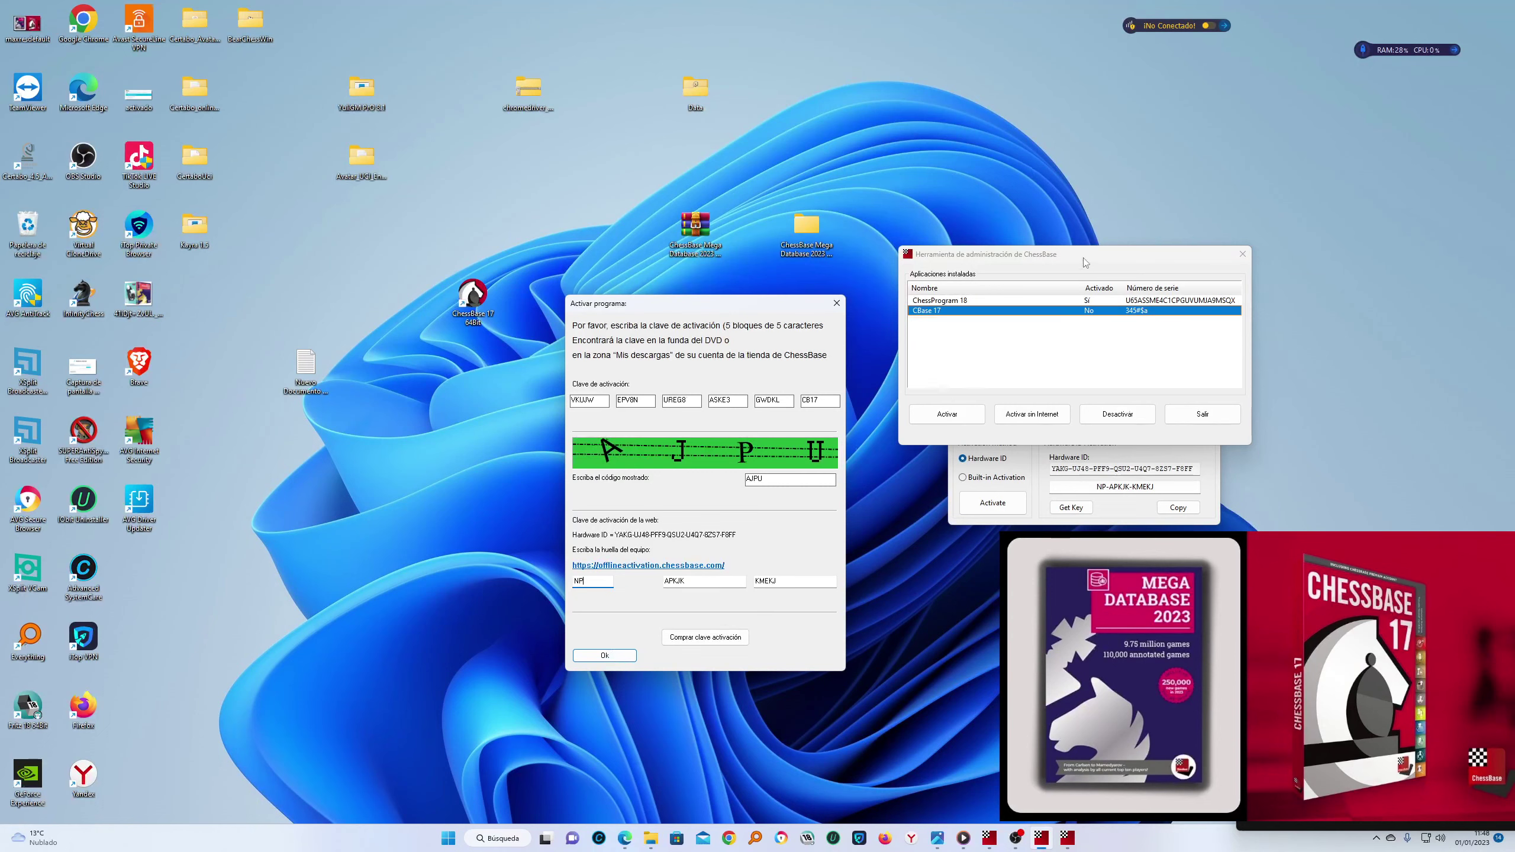
left_click_drag(708, 305, 684, 274)
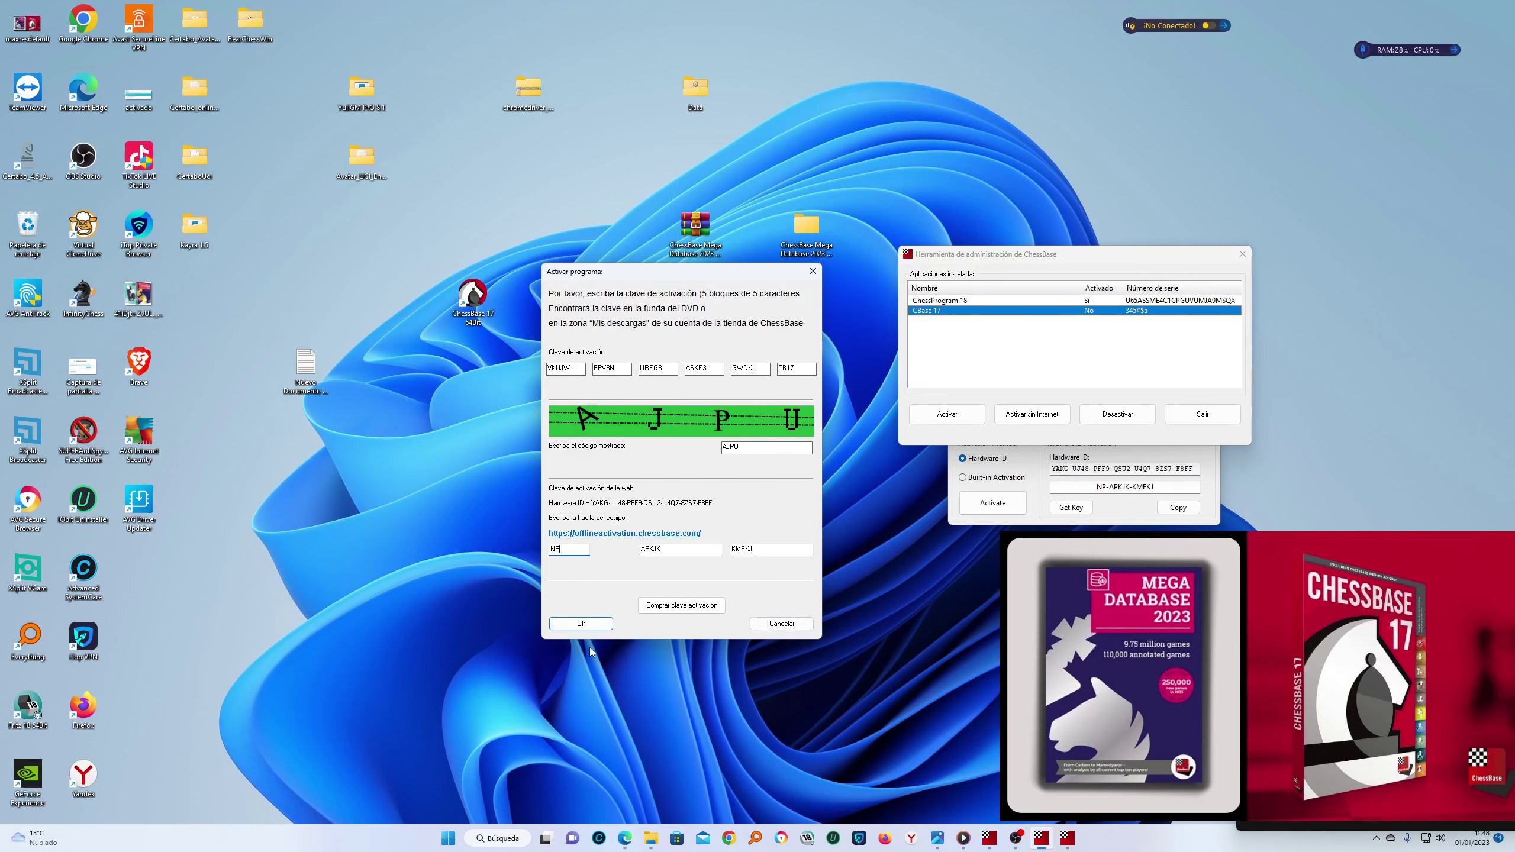
left_click(581, 624)
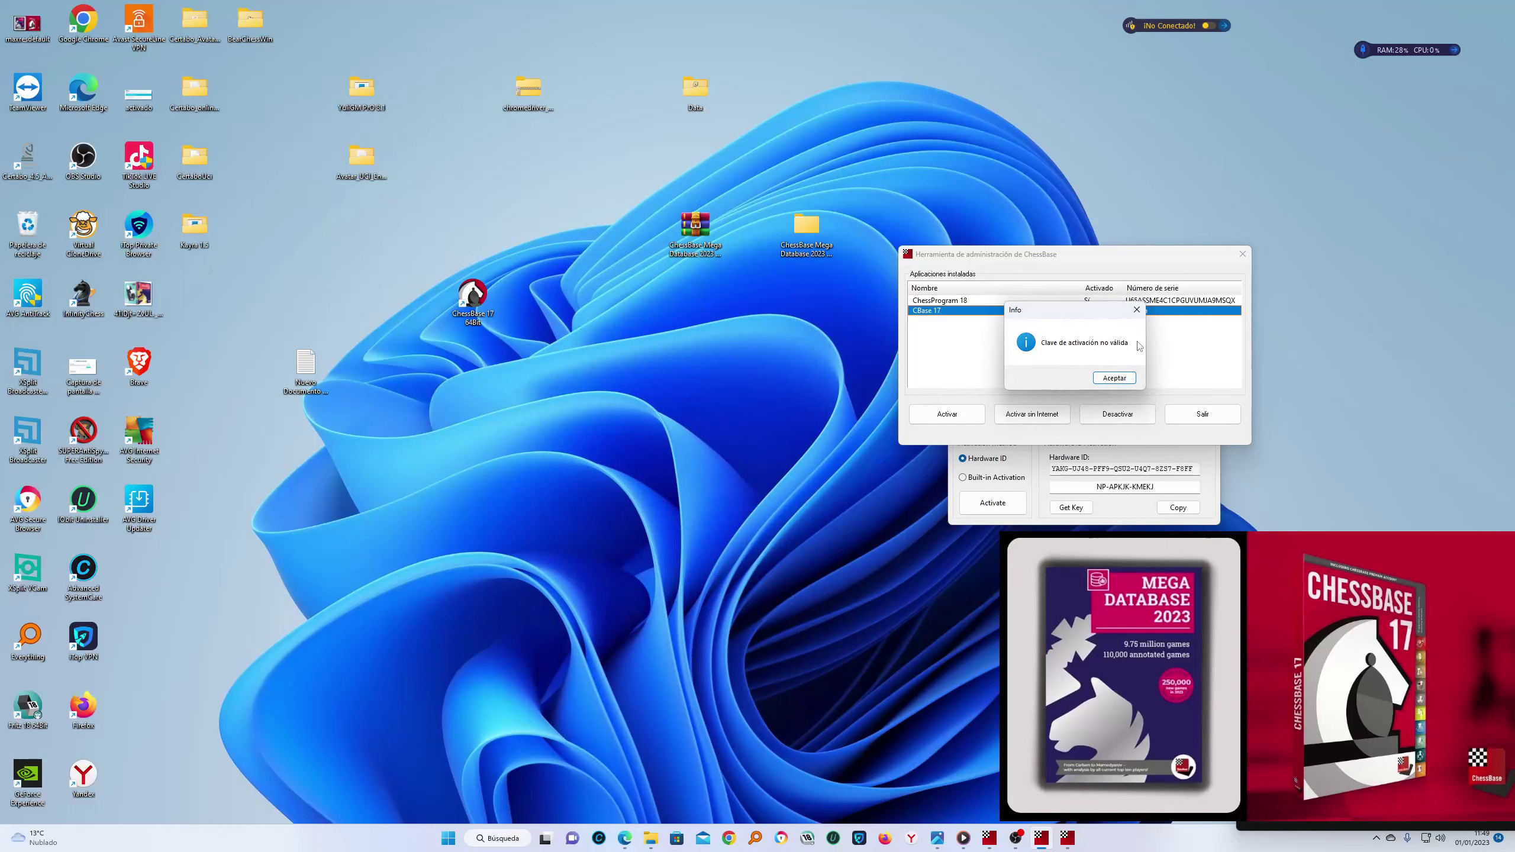
left_click(1115, 378)
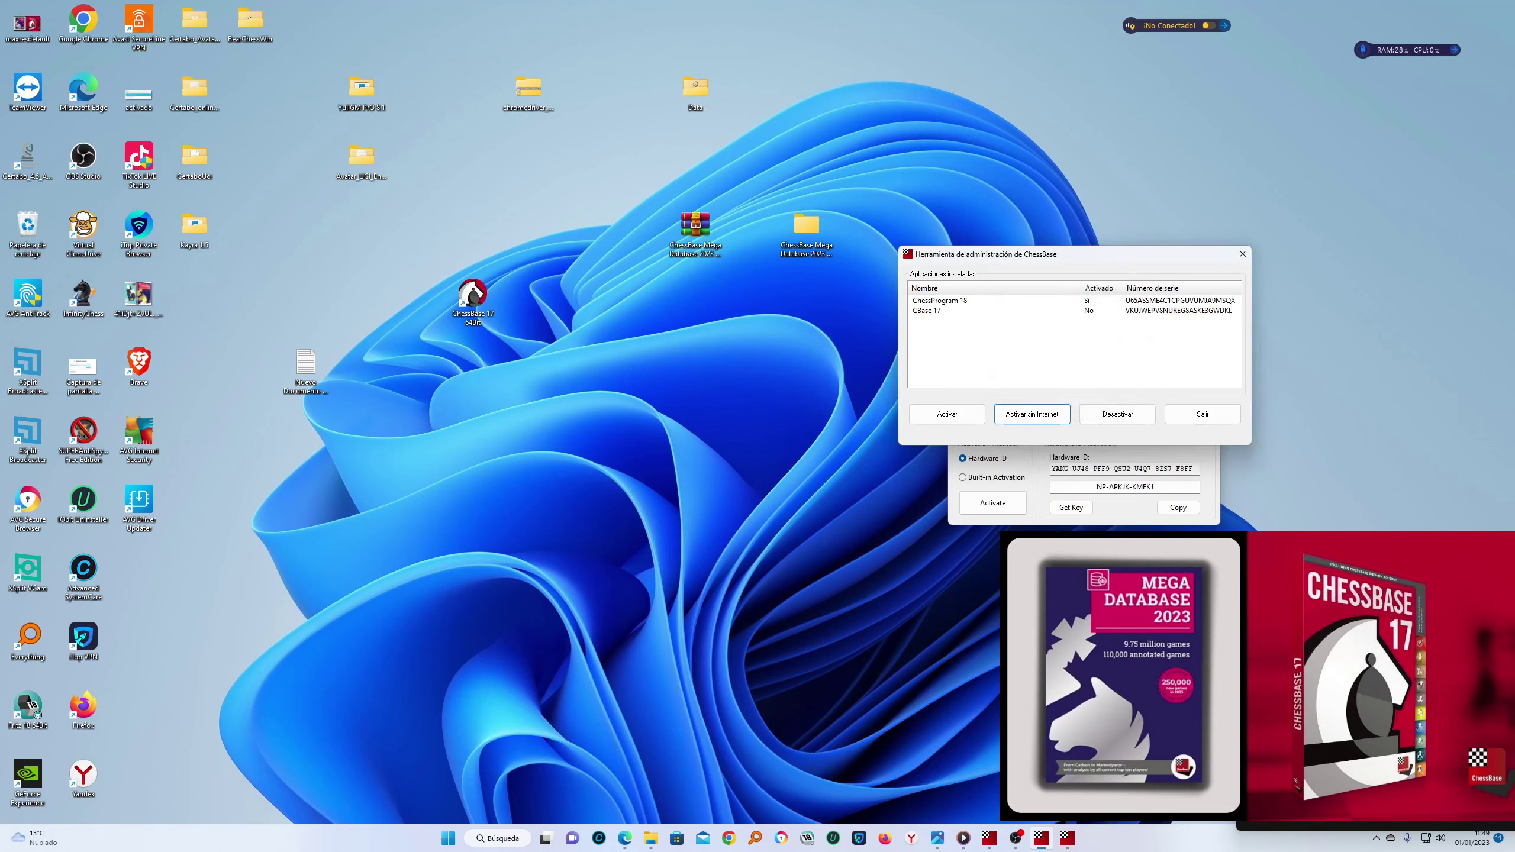
Run the keygen's built-in activation, acknowledge its messages, then close the activation dialog and Admin Tool
left_click_drag(1156, 259, 682, 239)
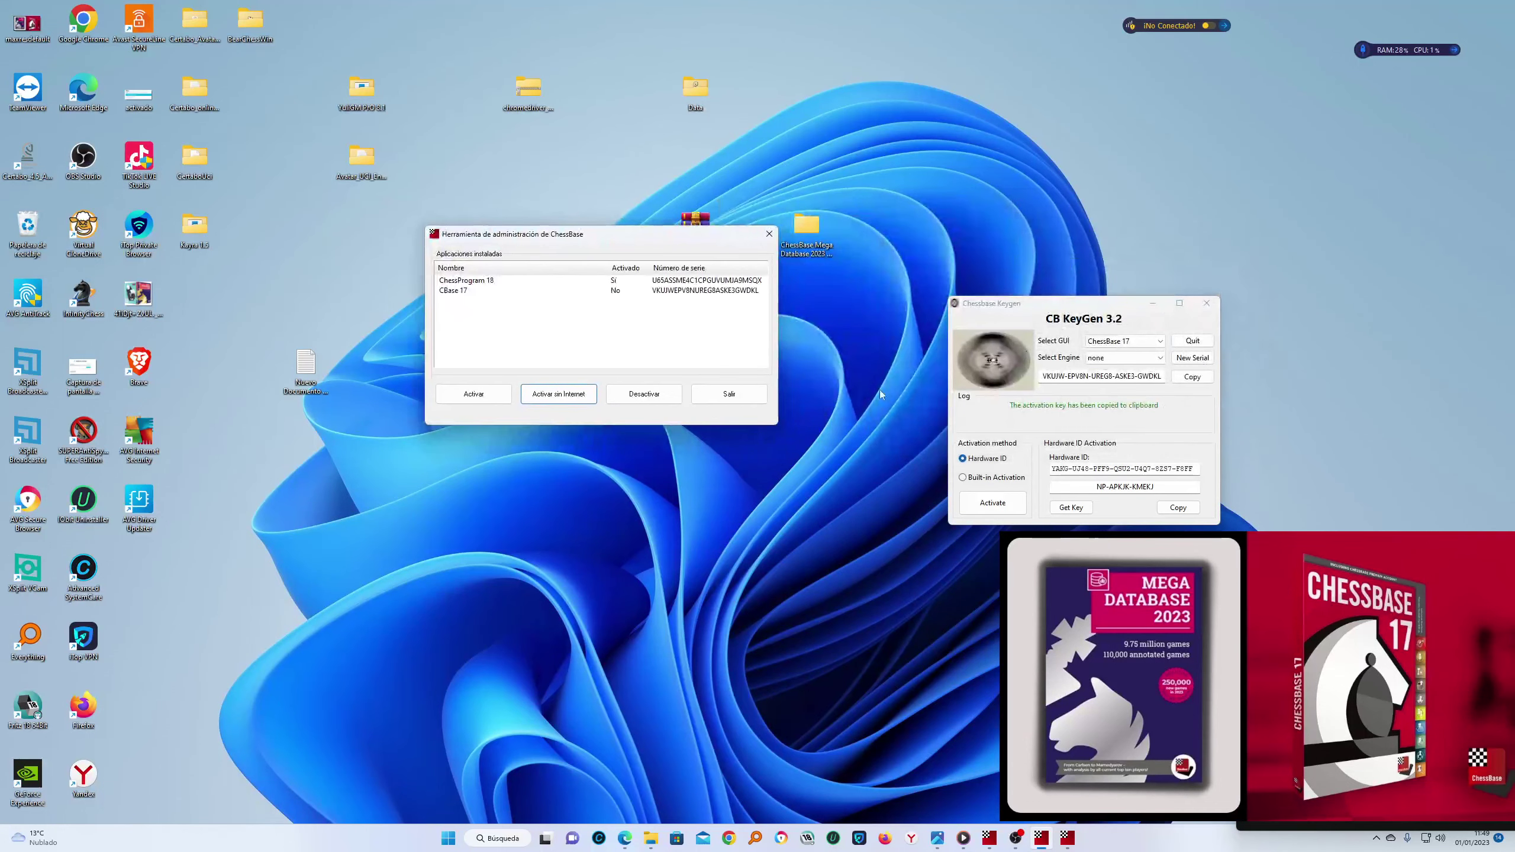
left_click(1008, 479)
left_click(1007, 500)
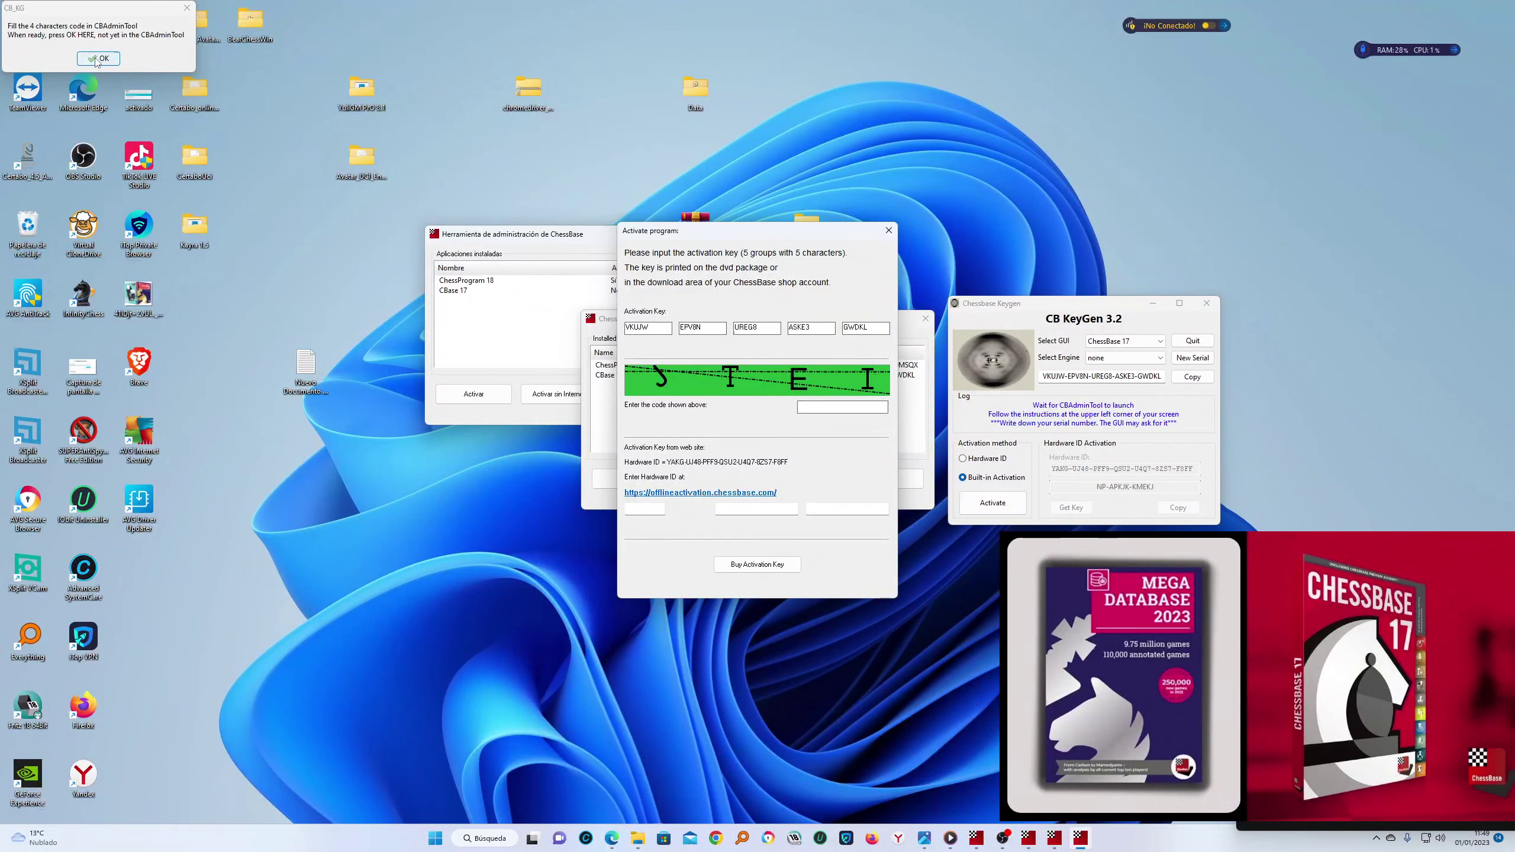
left_click(98, 59)
left_click(104, 71)
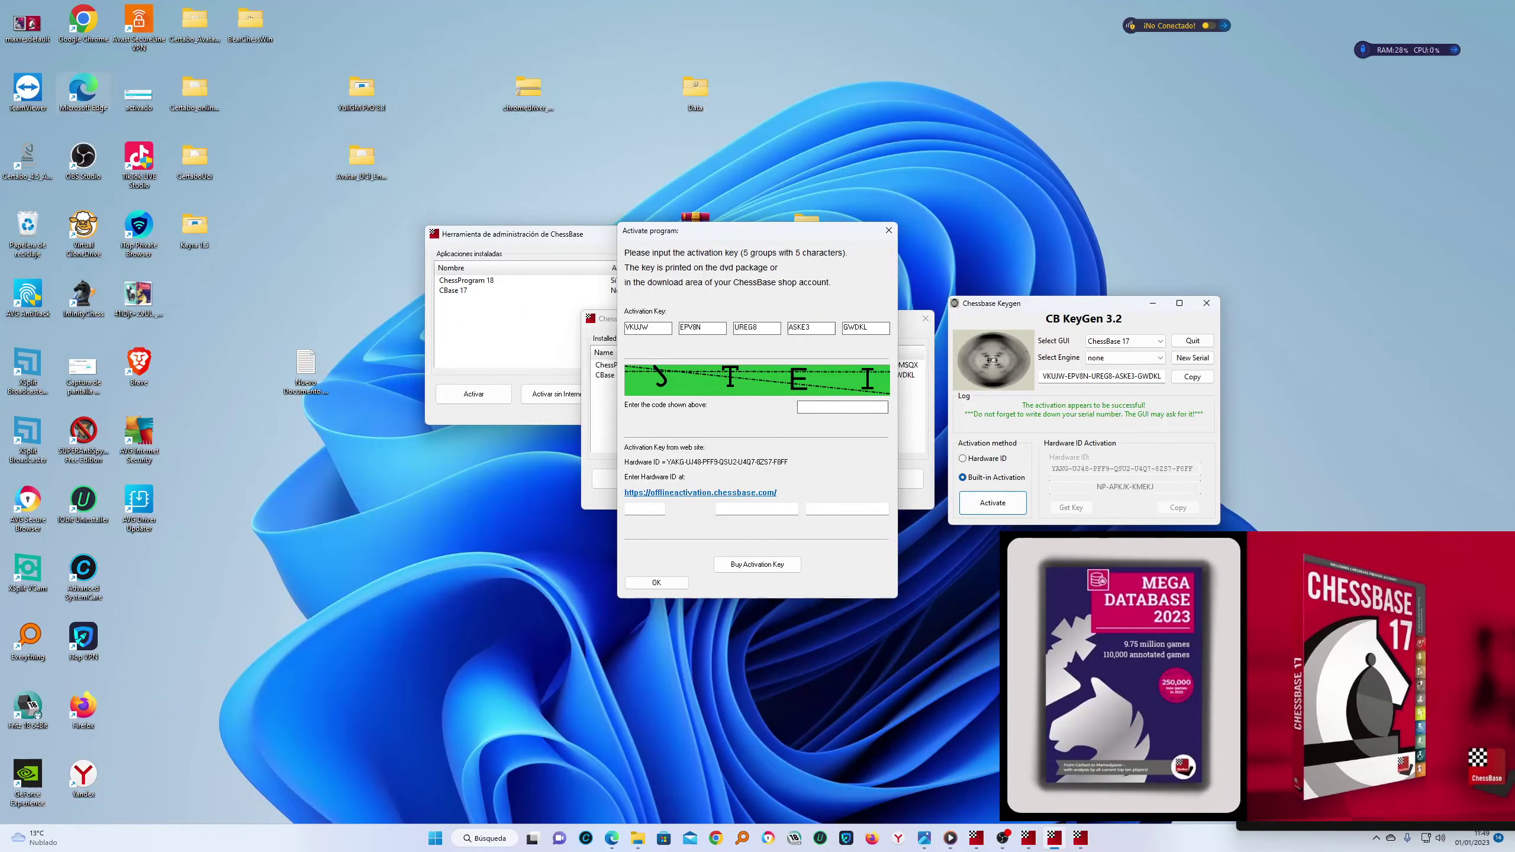
left_click(893, 232)
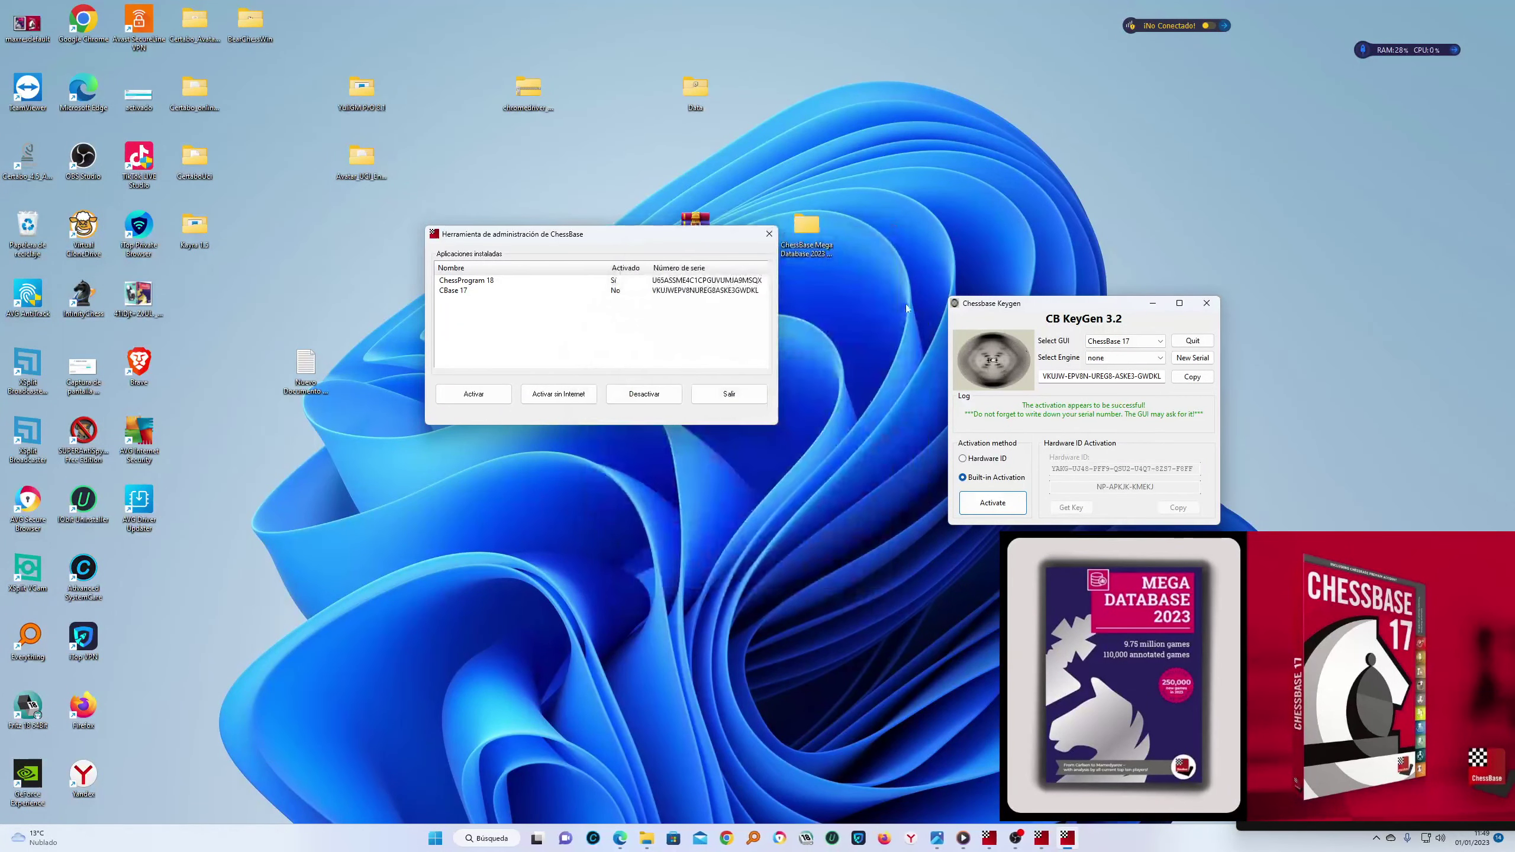
left_click(771, 236)
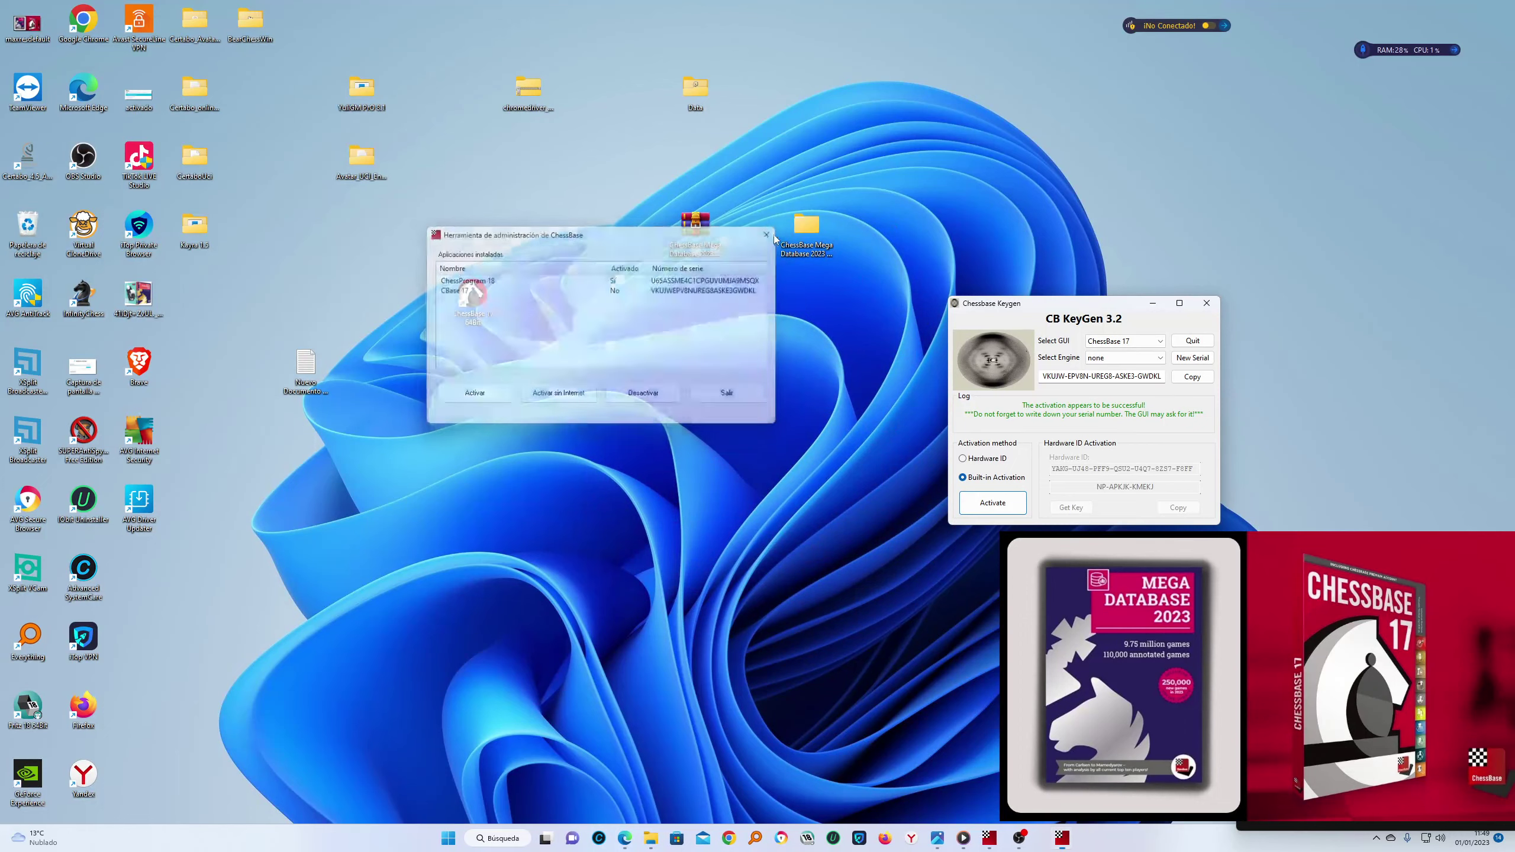
Close CB KeyGen and refresh the desktop with Actualizar three times
left_click(1206, 303)
right_click(991, 146)
left_click(1047, 196)
right_click(1021, 136)
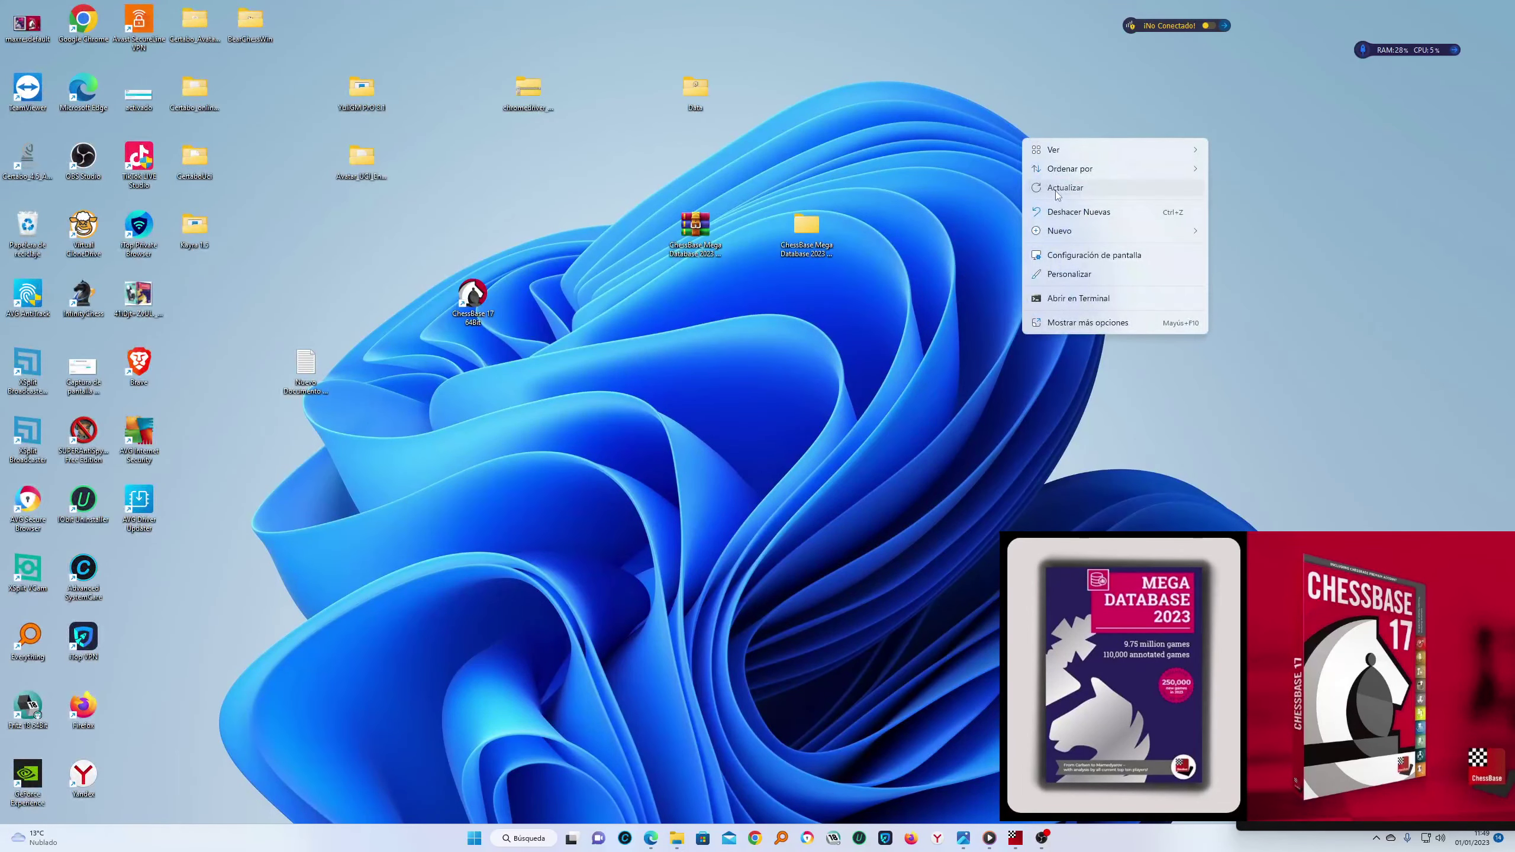
left_click(1055, 191)
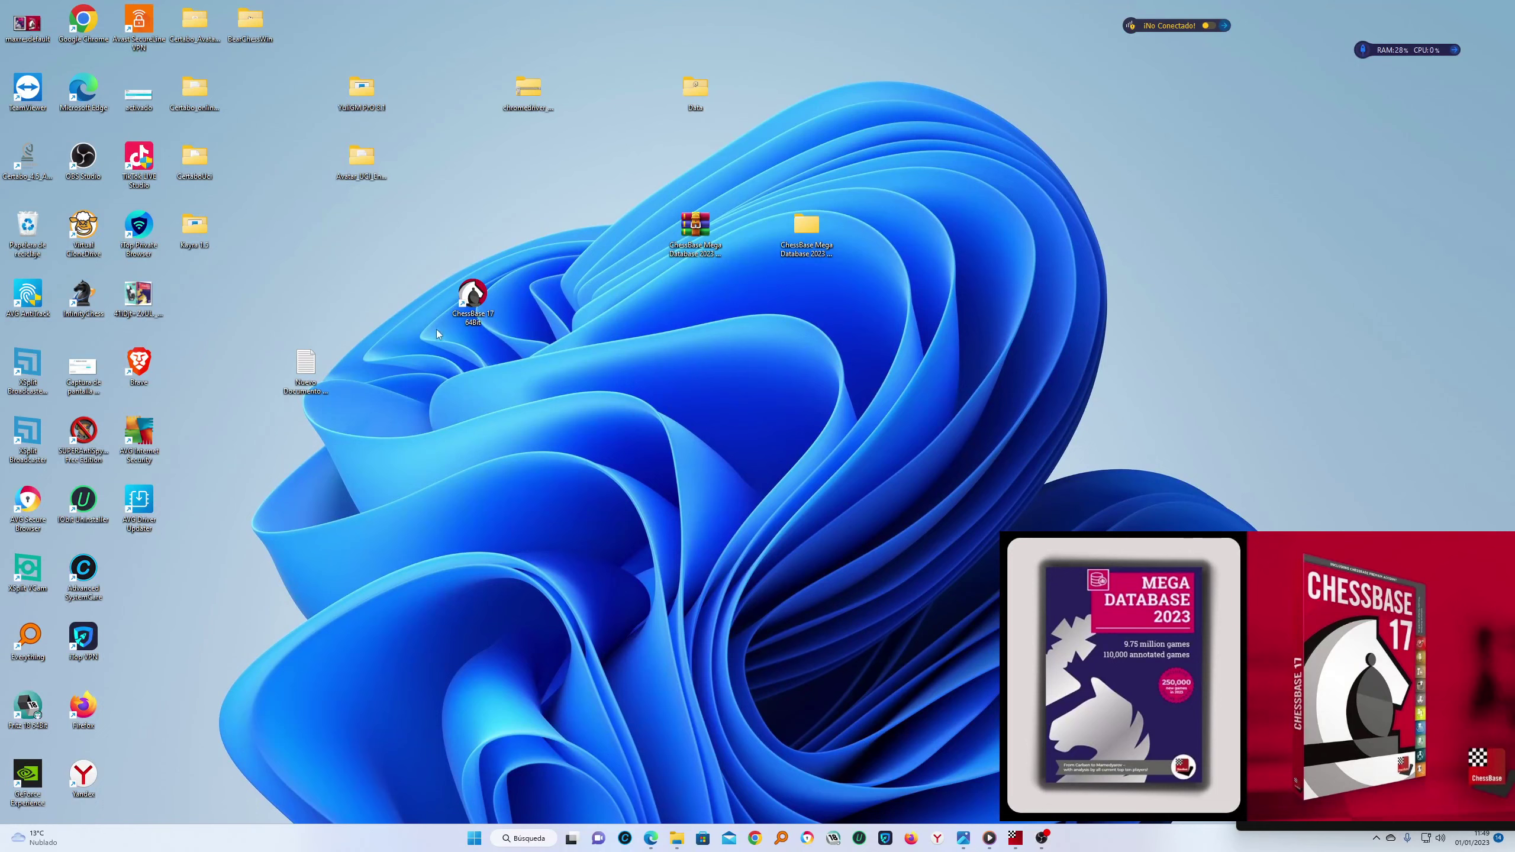
right_click(1139, 272)
right_click(1194, 247)
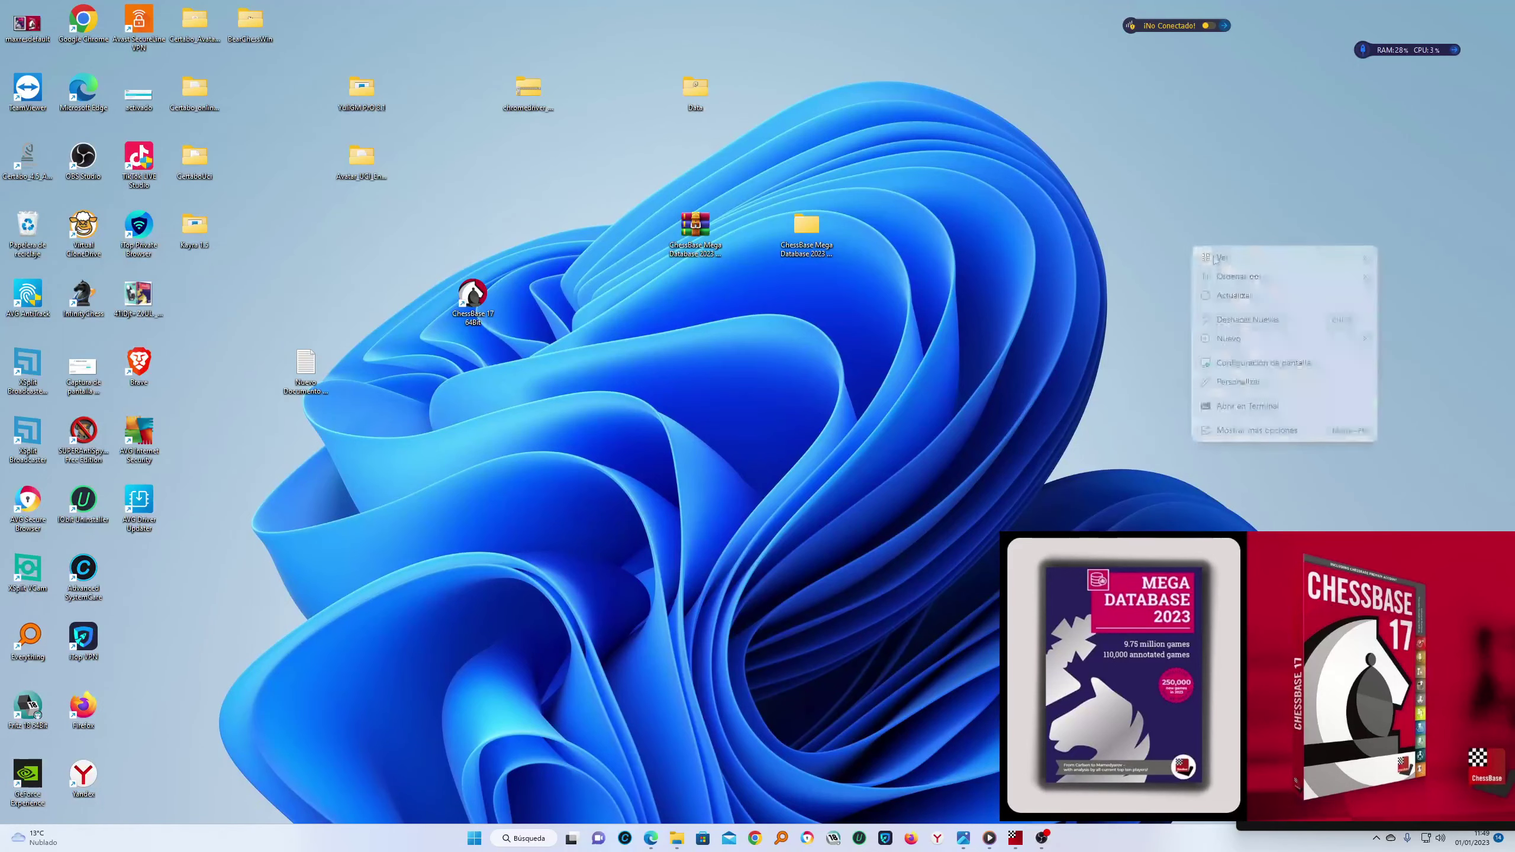
left_click(1221, 298)
Launch ChessBase 17, then run CB-Keygen from the OneDrive folder
double_click(468, 301)
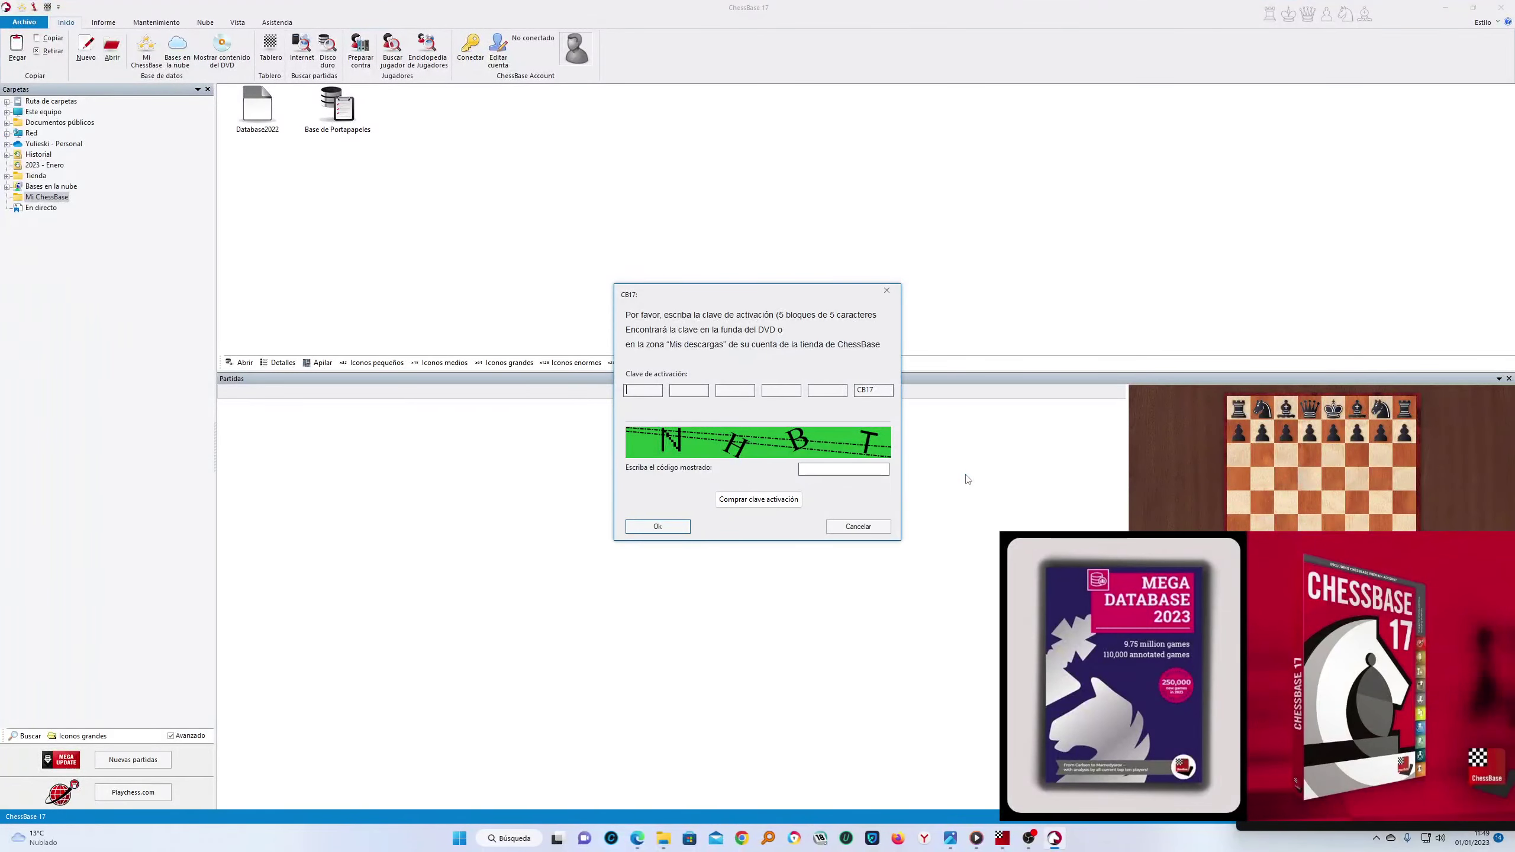
mouse_move(1035, 848)
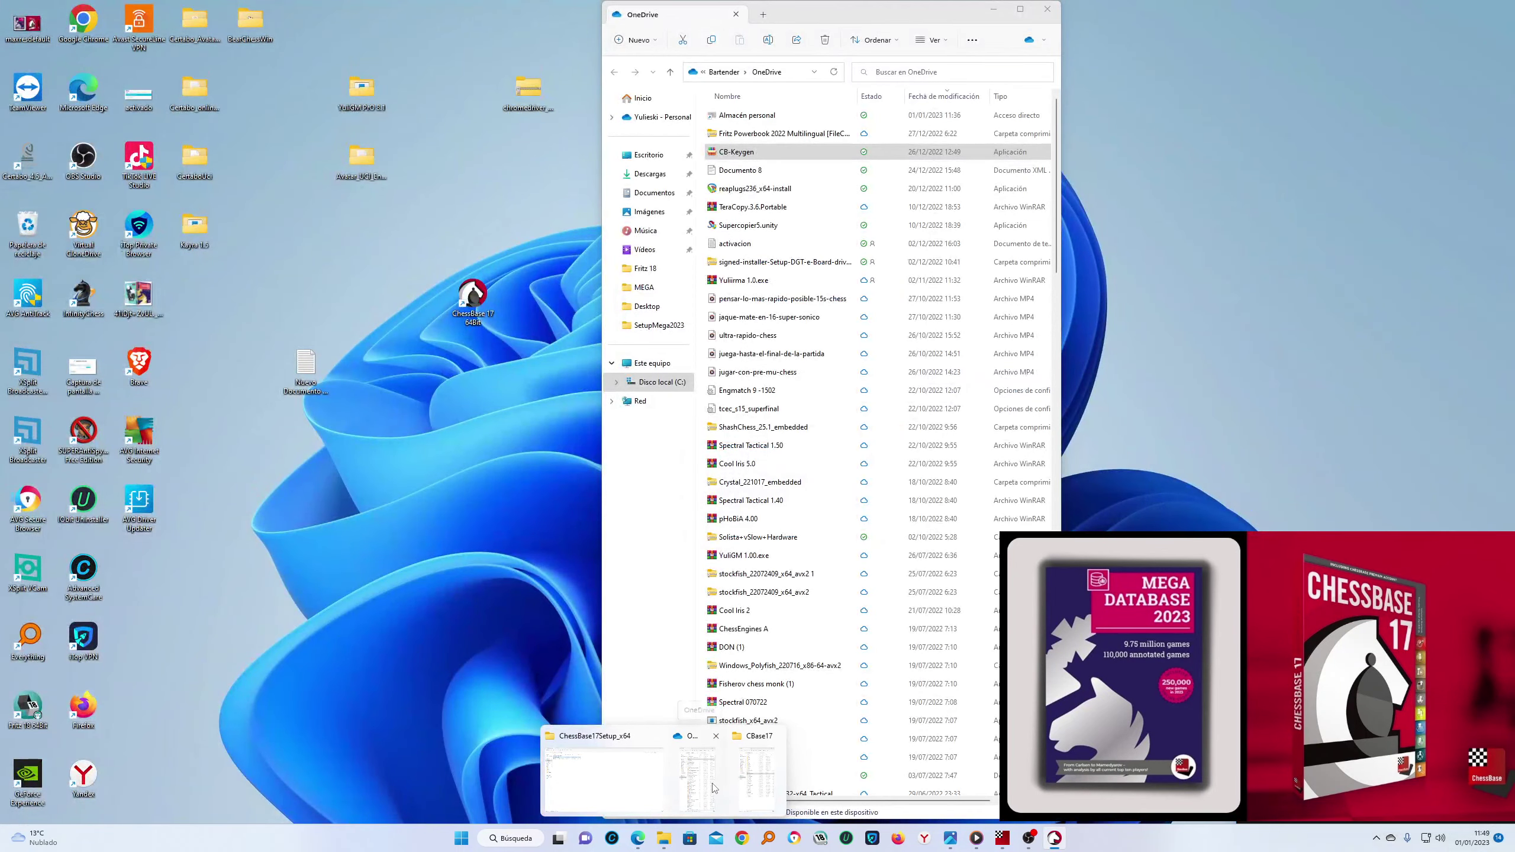
left_click(712, 788)
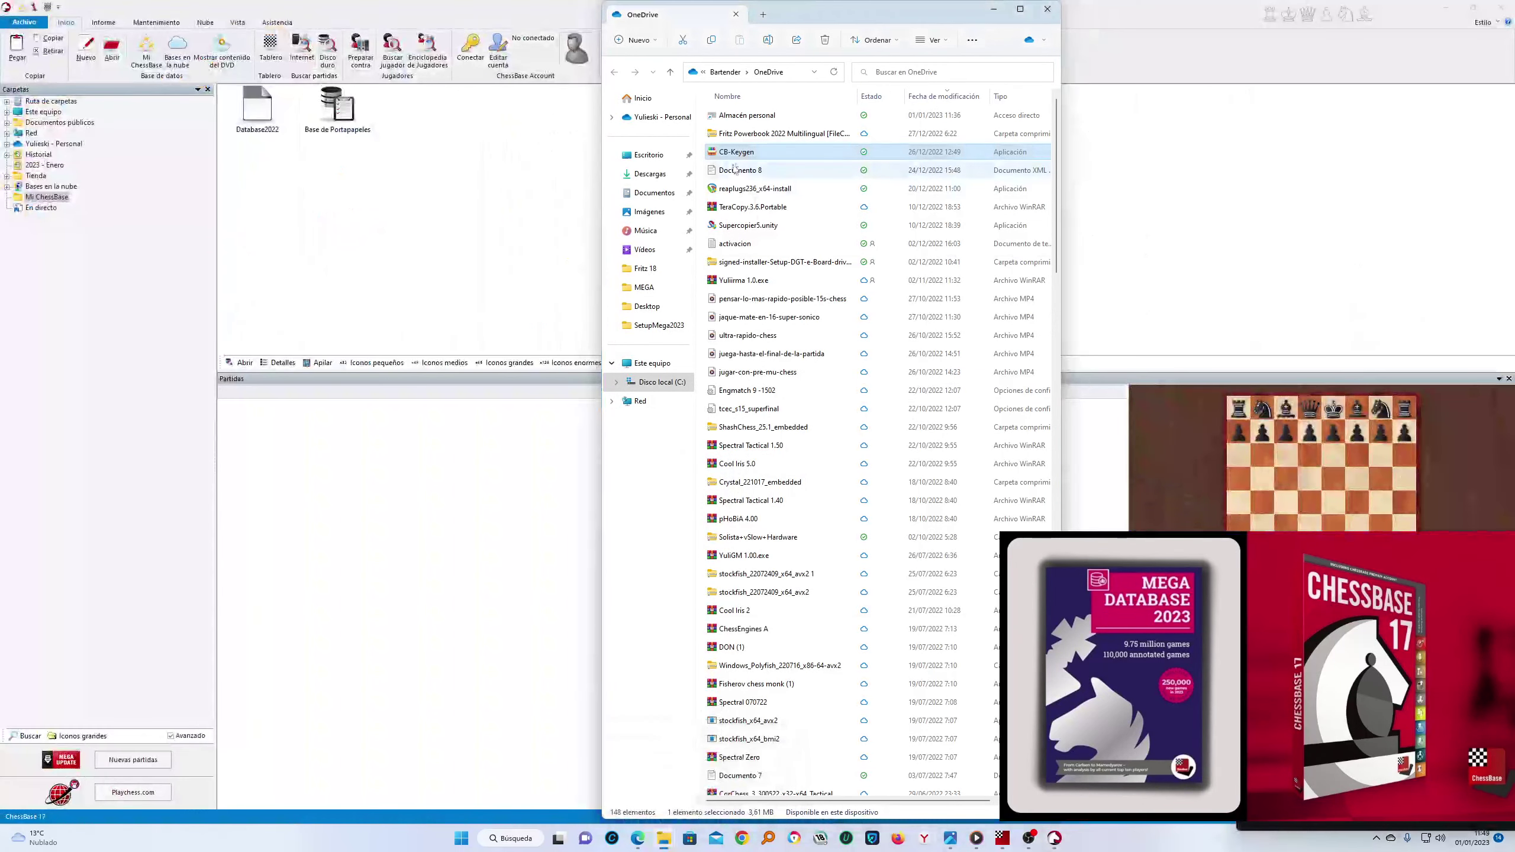
double_click(746, 152)
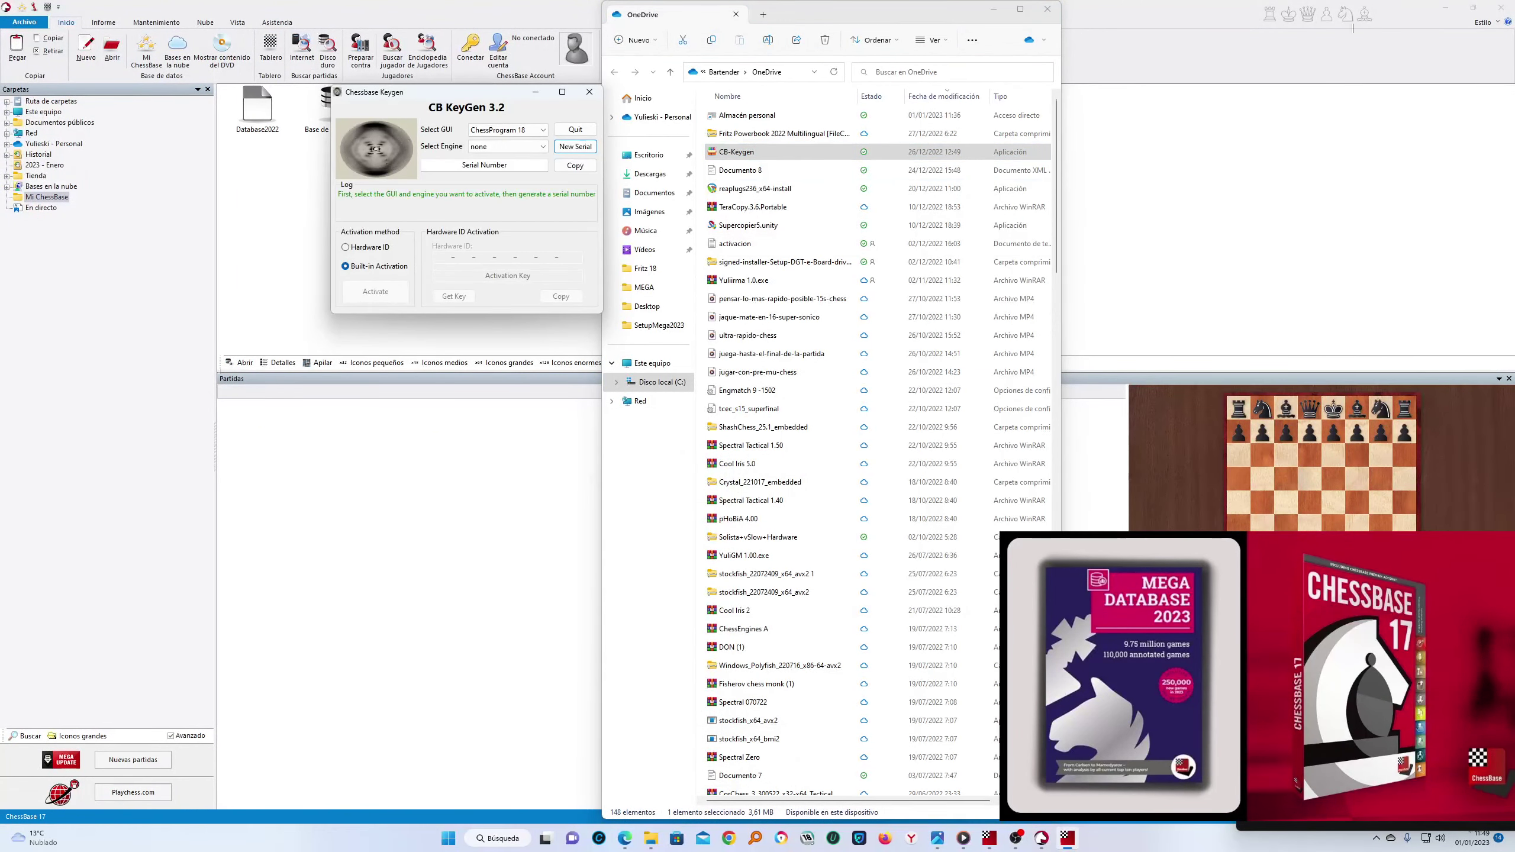
Generate and copy a new ChessBase 17 serial, enter the verification code, and confirm activation
left_click(513, 129)
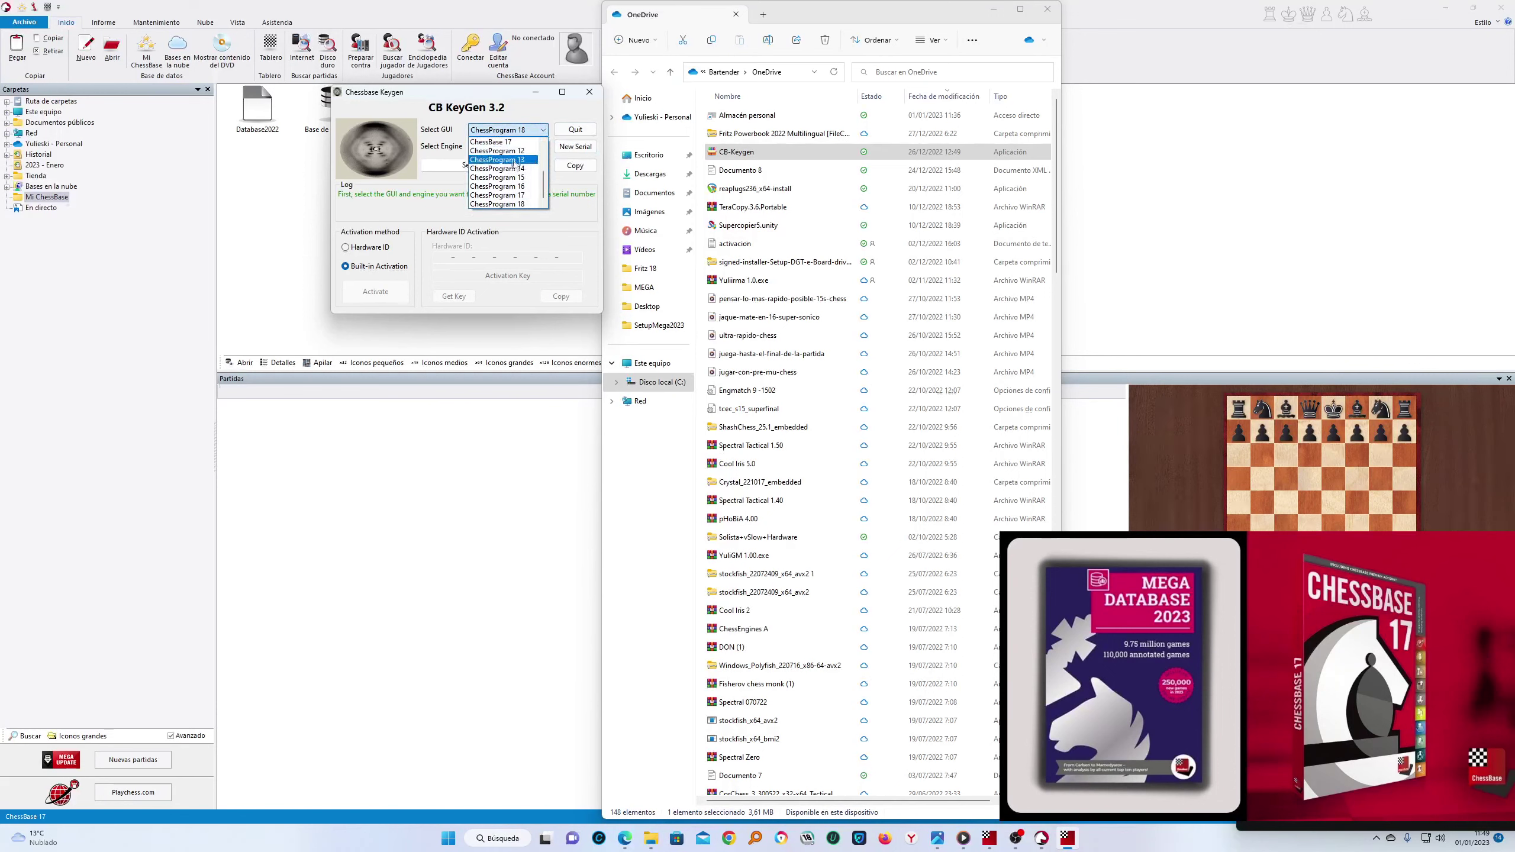
left_click(510, 142)
left_click(576, 147)
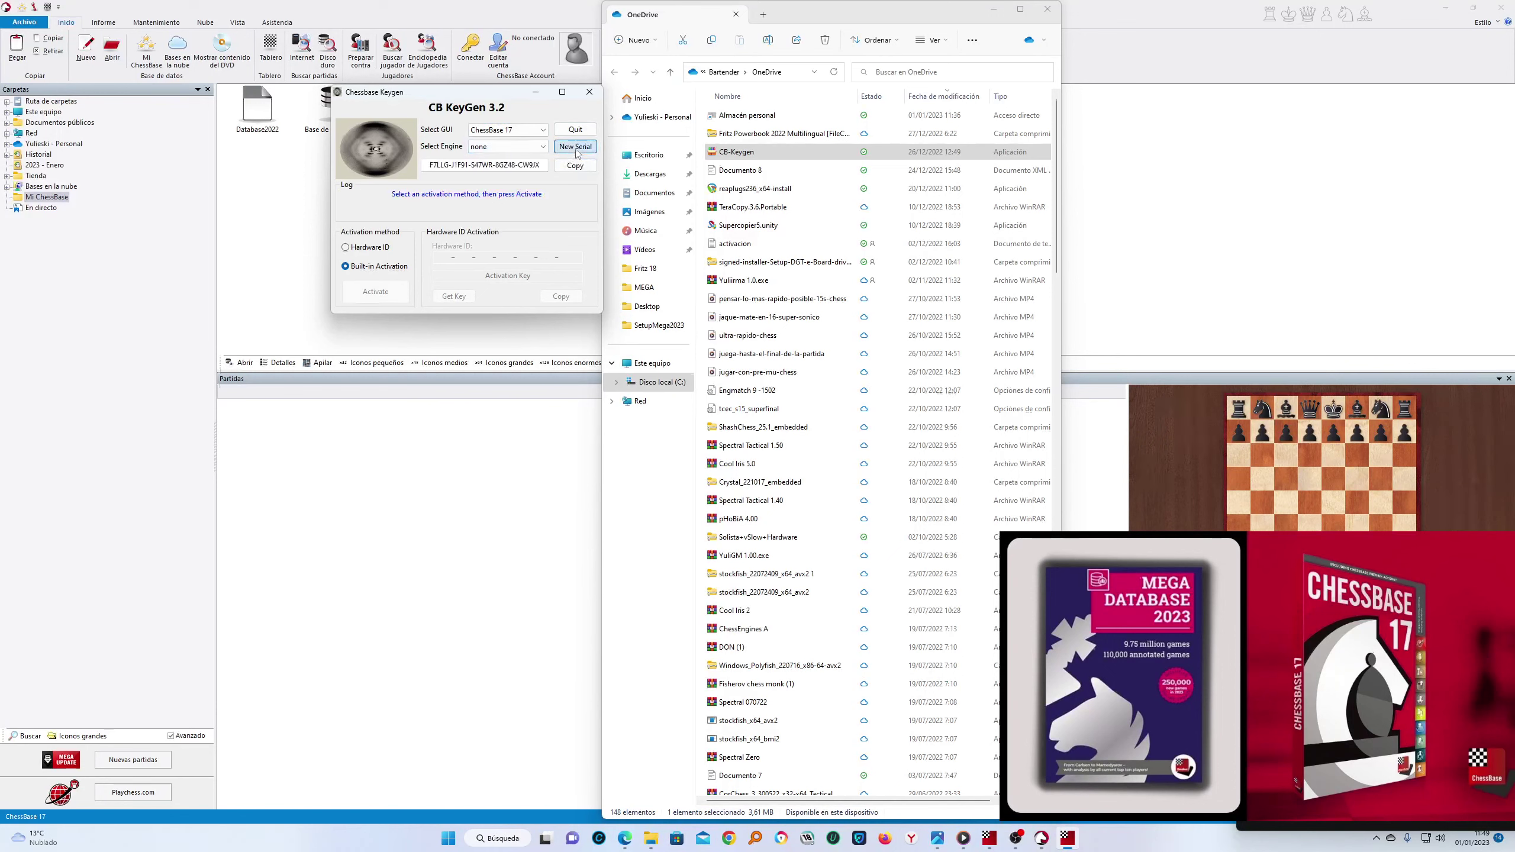
left_click(575, 166)
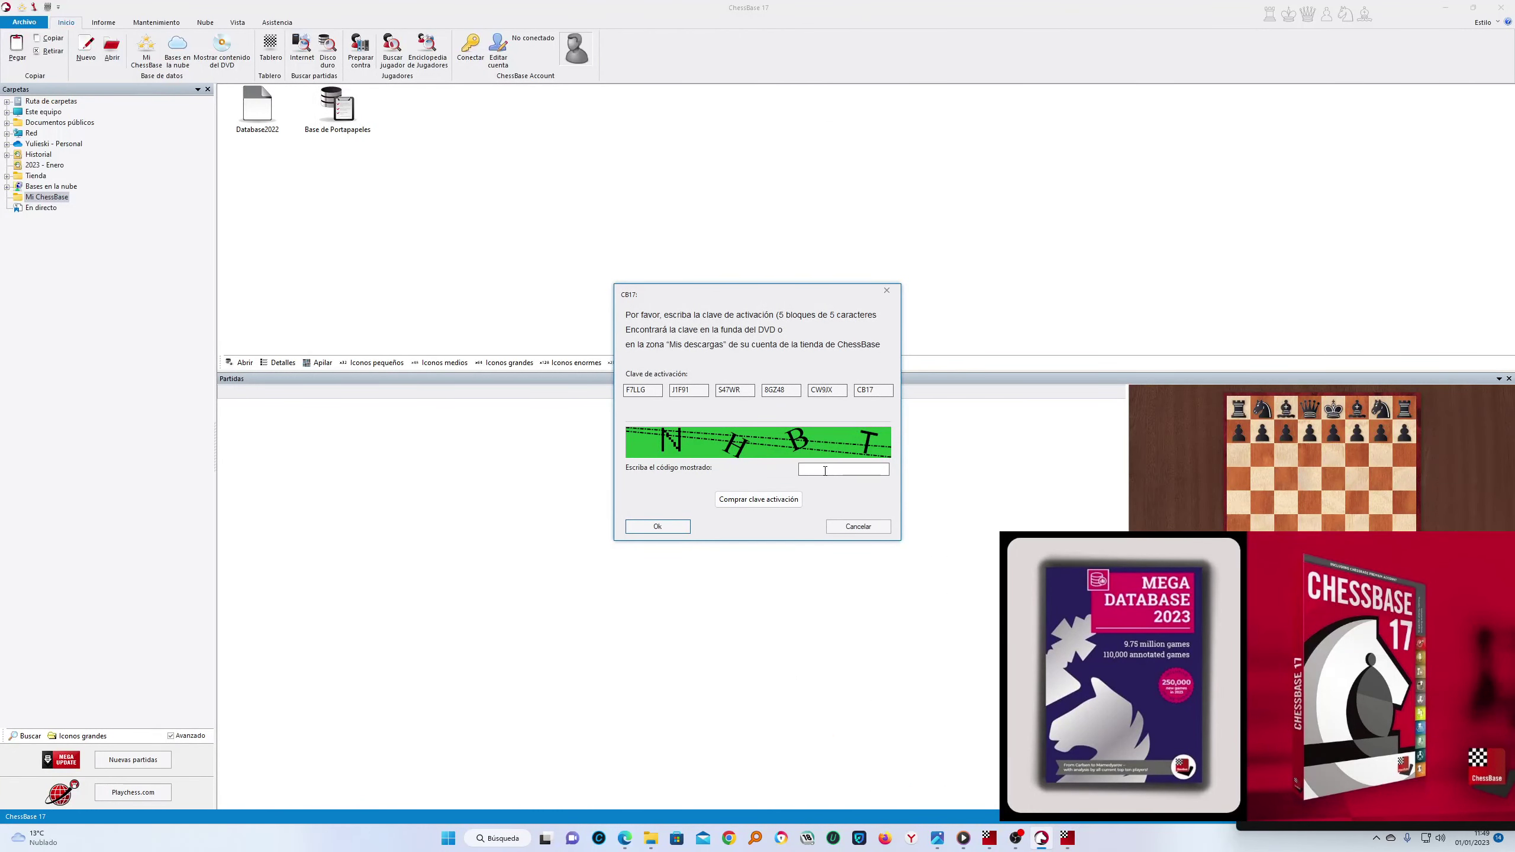
type("NHBT")
left_click(646, 531)
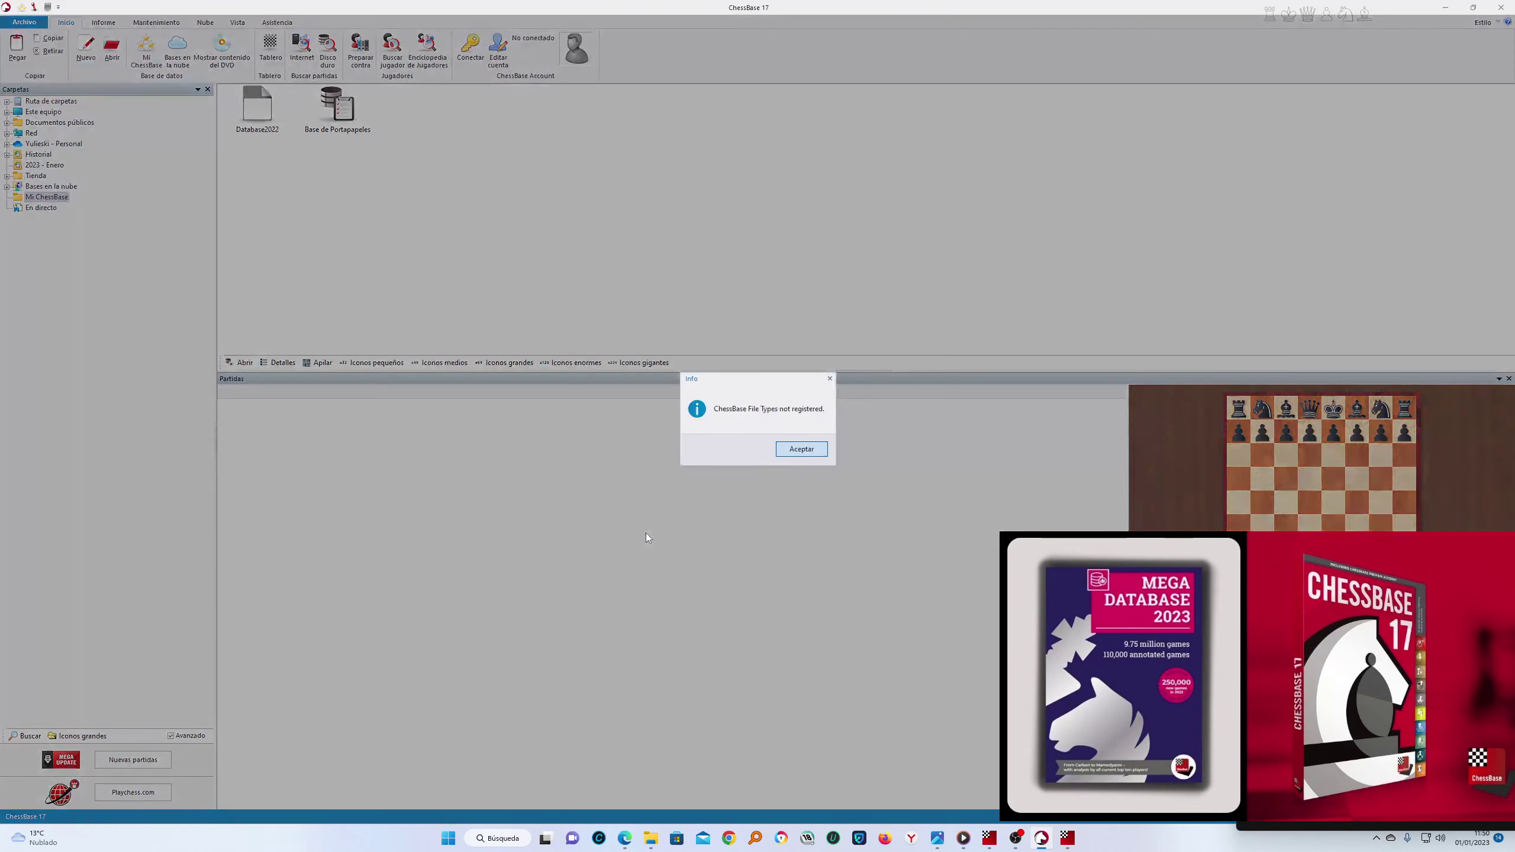
left_click(802, 448)
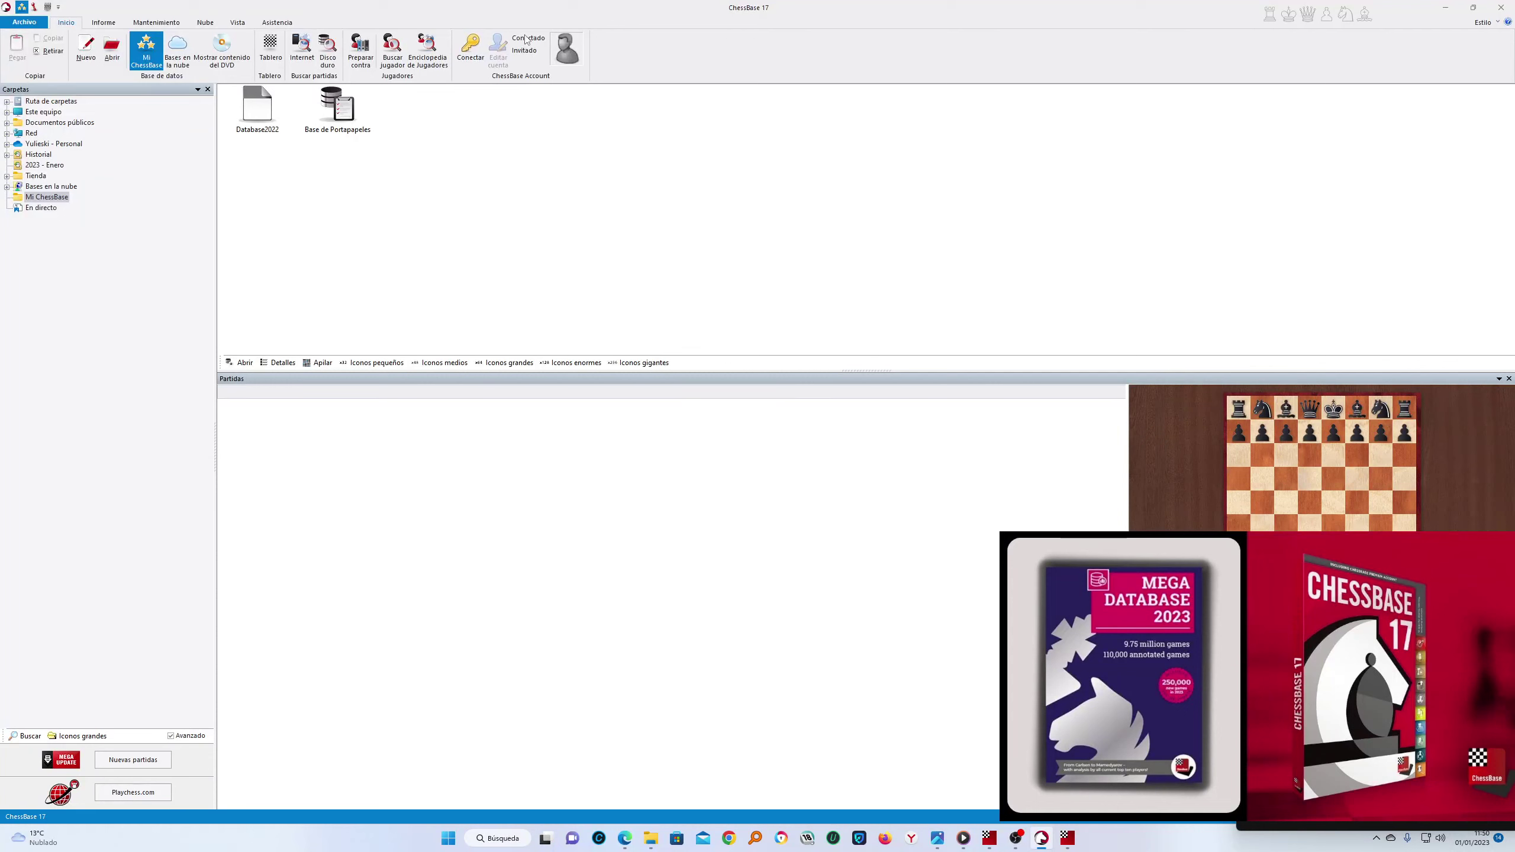
left_click(480, 60)
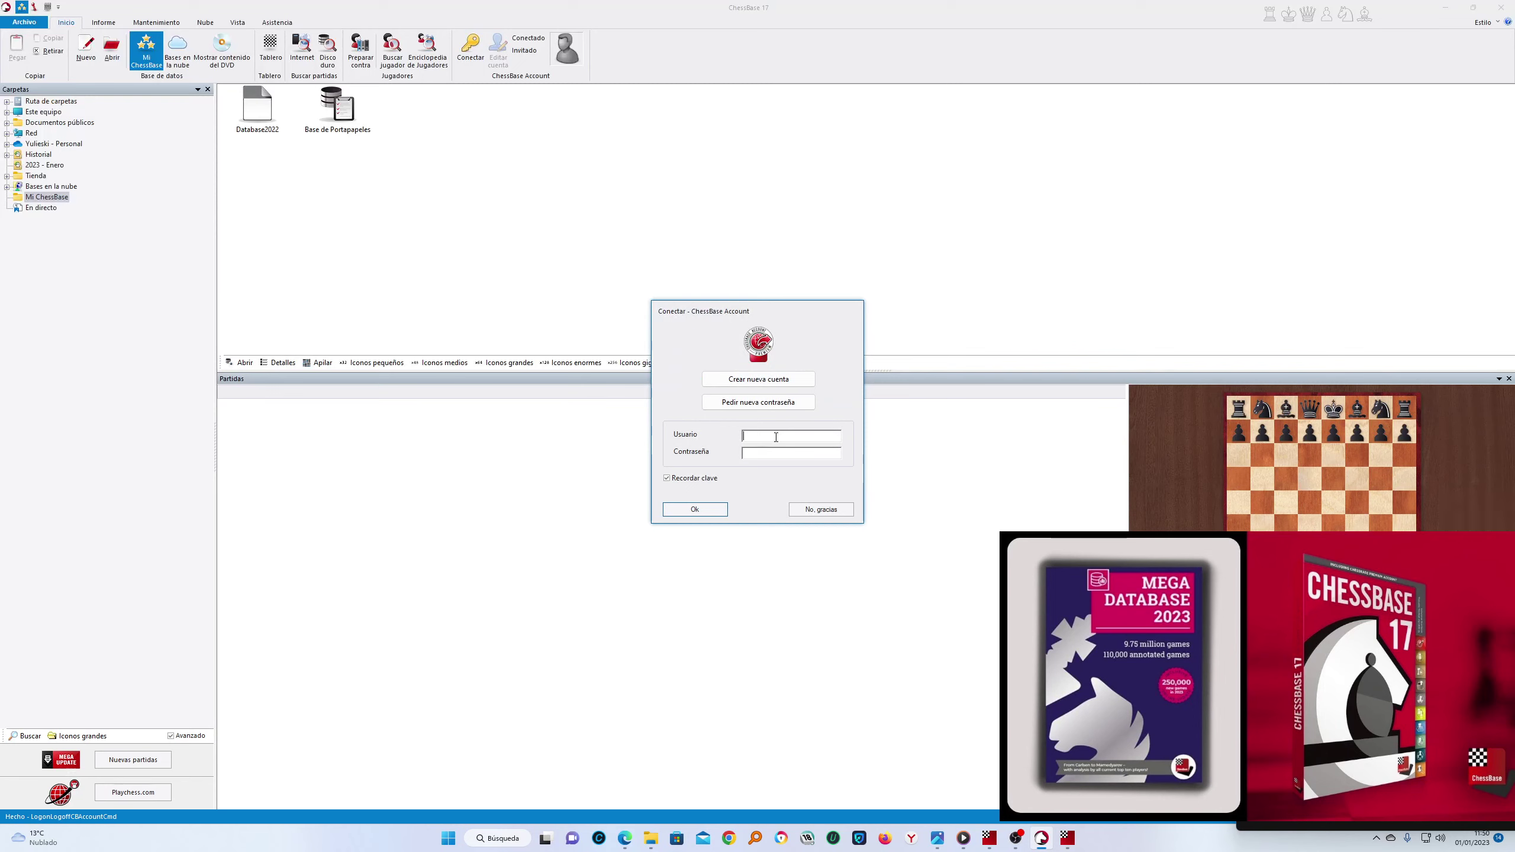
type("YYYYYYYYYYYYYYYYYYYu")
key("BackSpace")
key("BackSpace")
key("BackSpace")
key("BackSpace")
key("BackSpace")
key("BackSpace")
key("BackSpace")
key("BackSpace")
key("BackSpace")
key("BackSpace")
key("BackSpace")
key("BackSpace")
key("BackSpace")
key("BackSpace")
key("BackSpace")
key("BackSpace")
key("BackSpace")
key("BackSpace")
key("BackSpace")
key("BackSpace")
type("YYYYYYYYYYYYYYYYYY")
key("BackSpace")
key("BackSpace")
key("BackSpace")
key("BackSpace")
key("BackSpace")
key("BackSpace")
key("BackSpace")
key("BackSpace")
key("BackSpace")
key("BackSpace")
key("BackSpace")
key("BackSpace")
key("BackSpace")
key("BackSpace")
key("BackSpace")
key("BackSpace")
key("BackSpace")
key("BackSpace")
type("YYYYYYYYYYYYYYYYYYYYYYYY")
key("BackSpace")
key("BackSpace")
key("BackSpace")
key("BackSpace")
key("BackSpace")
key("BackSpace")
key("BackSpace")
key("BackSpace")
key("BackSpace")
key("BackSpace")
key("BackSpace")
key("BackSpace")
key("BackSpace")
key("BackSpace")
key("BackSpace")
key("BackSpace")
key("BackSpace")
key("BackSpace")
key("BackSpace")
key("BackSpace")
type("YYYYYYYYYYYYYYYY")
key("BackSpace")
key("BackSpace")
key("BackSpace")
key("BackSpace")
key("BackSpace")
key("BackSpace")
key("BackSpace")
key("BackSpace")
key("BackSpace")
key("BackSpace")
key("BackSpace")
key("BackSpace")
key("BackSpace")
key("BackSpace")
key("BackSpace")
key("BackSpace")
key("BackSpace")
key("BackSpace")
key("BackSpace")
key("BackSpace")
left_click(826, 511)
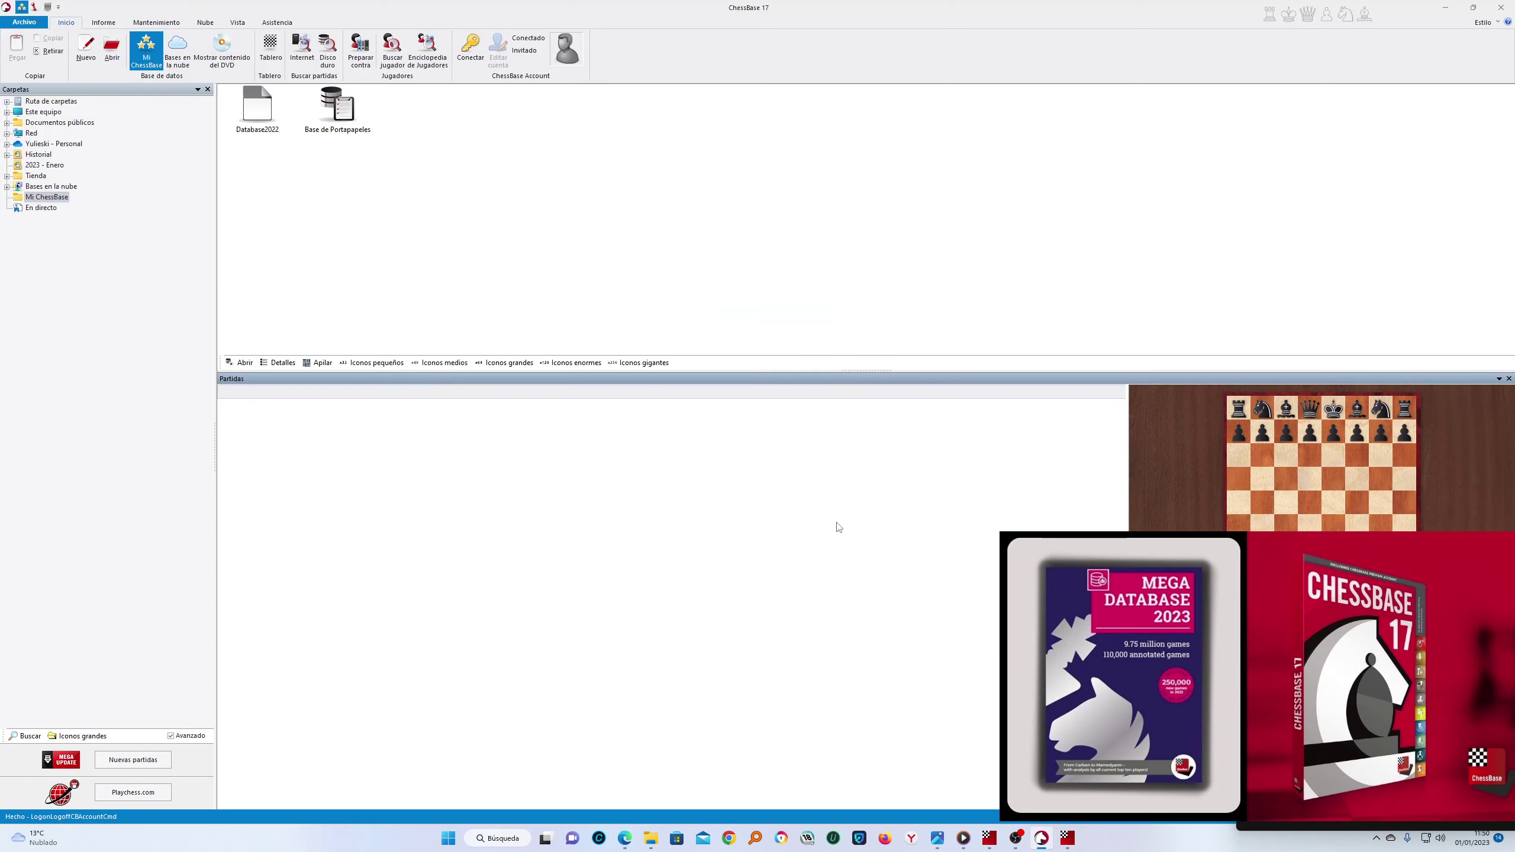
Exit ChessBase 17, close the keygen, refresh the desktop, and relaunch ChessBase 17
left_click(24, 22)
mouse_move(45, 130)
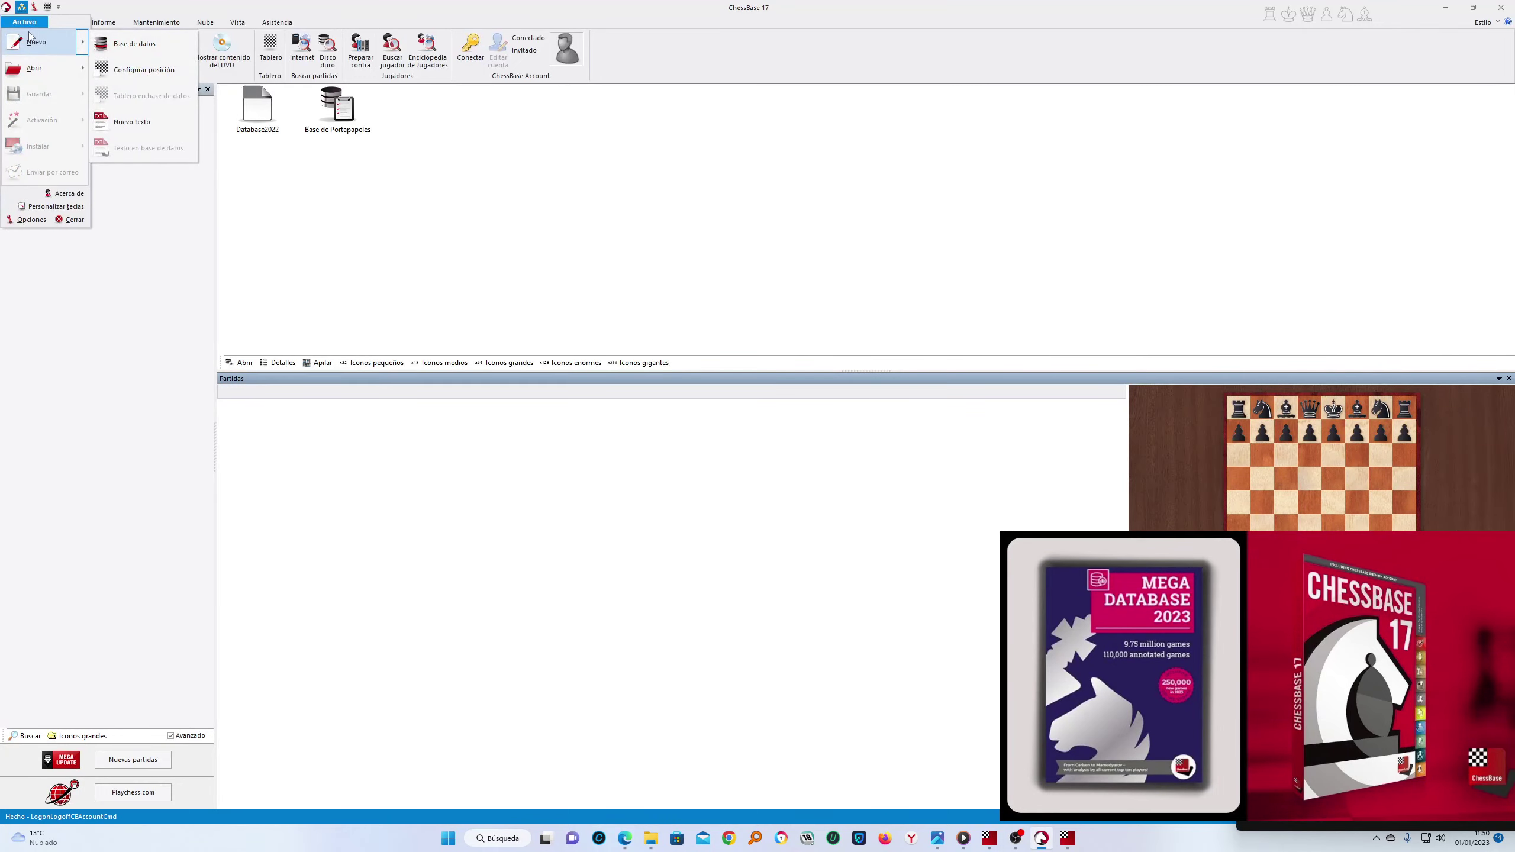
left_click(1472, 14)
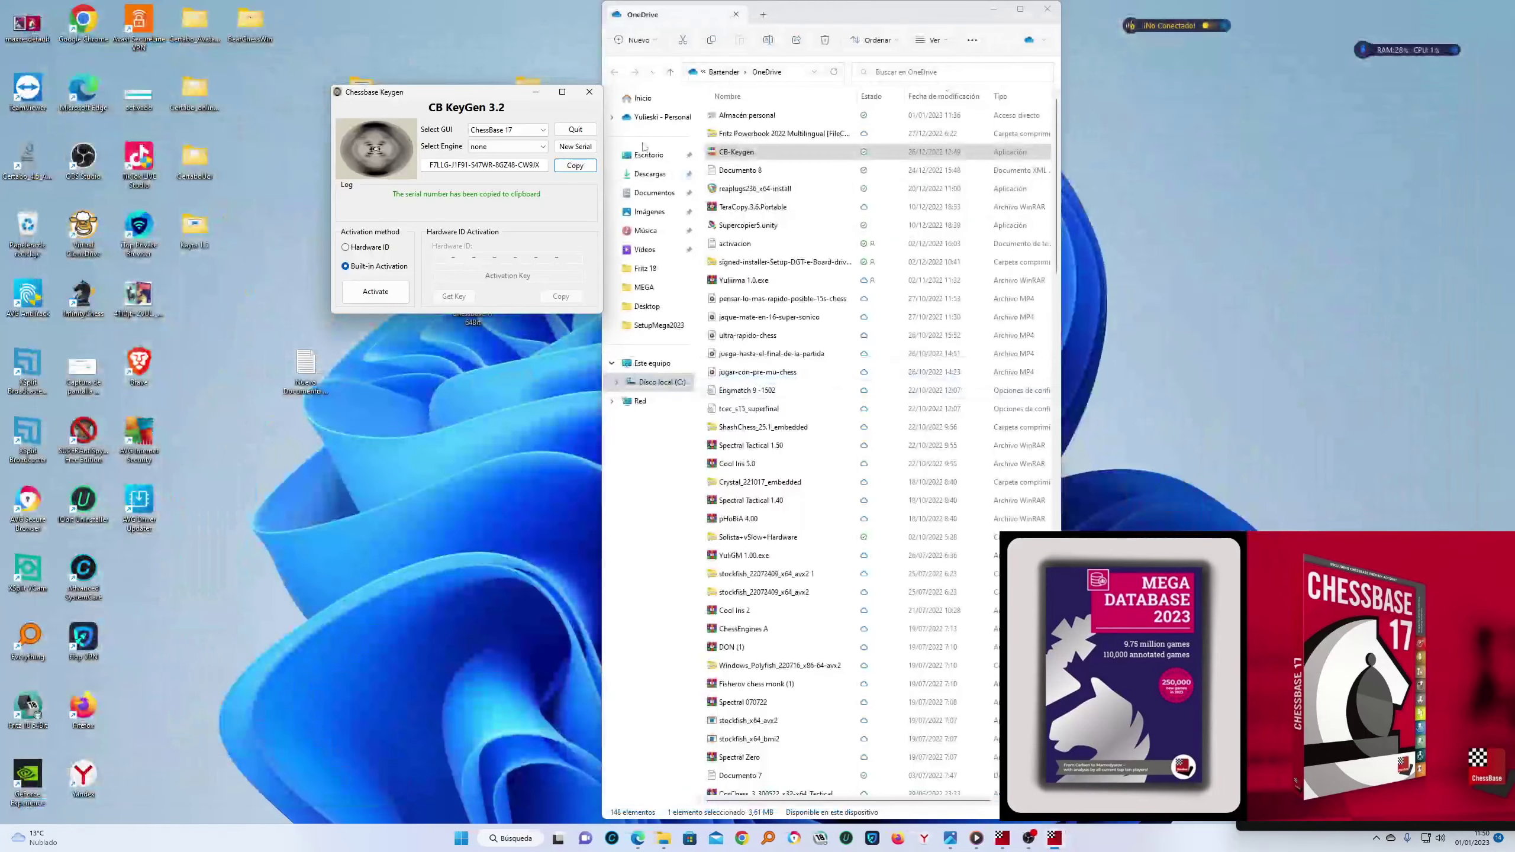
left_click(589, 91)
left_click(993, 9)
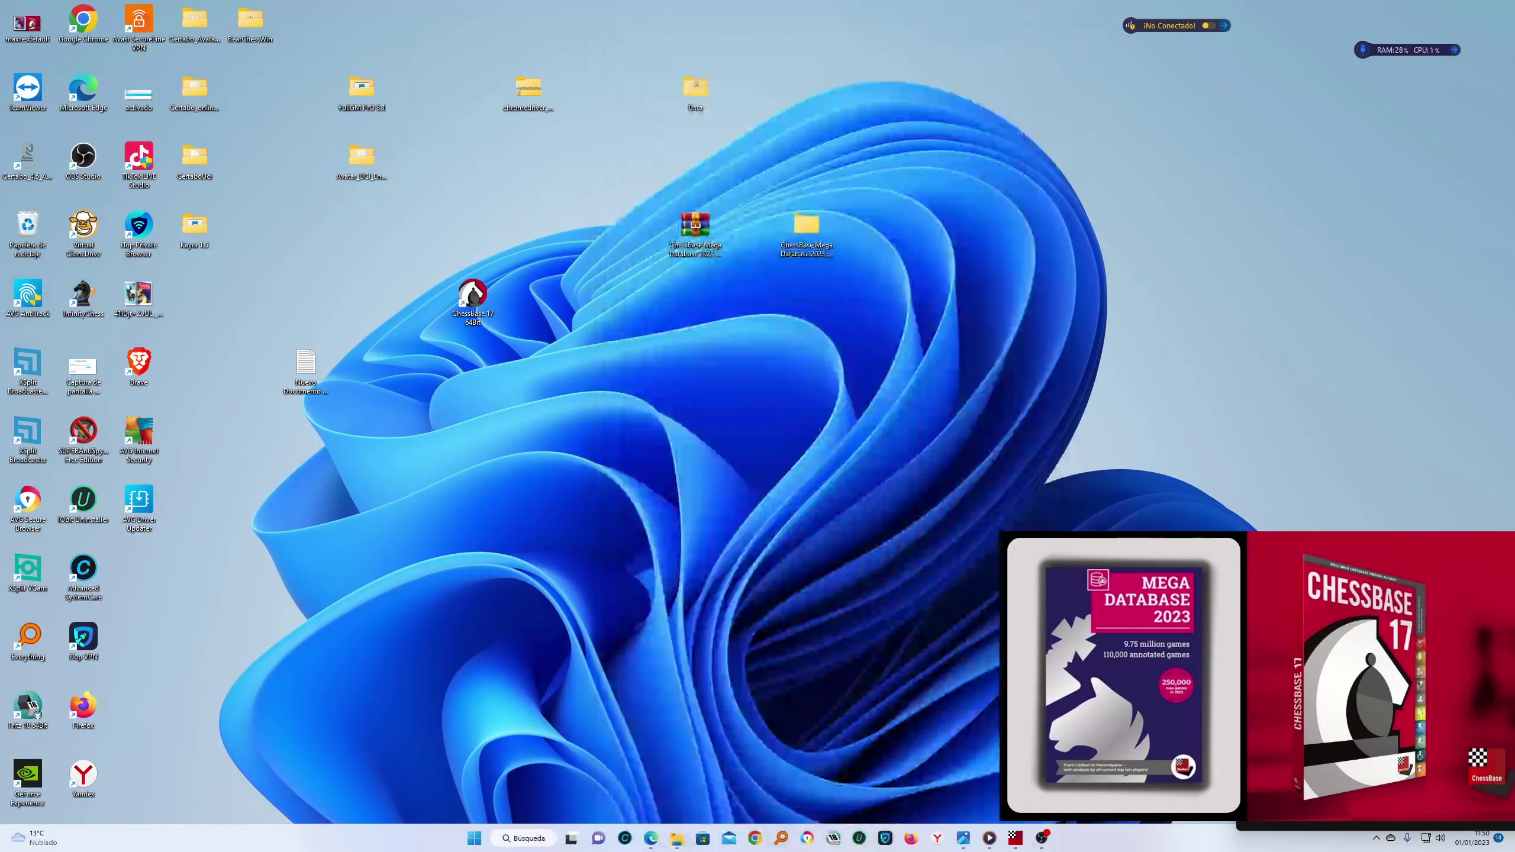
right_click(1050, 155)
left_click(1133, 206)
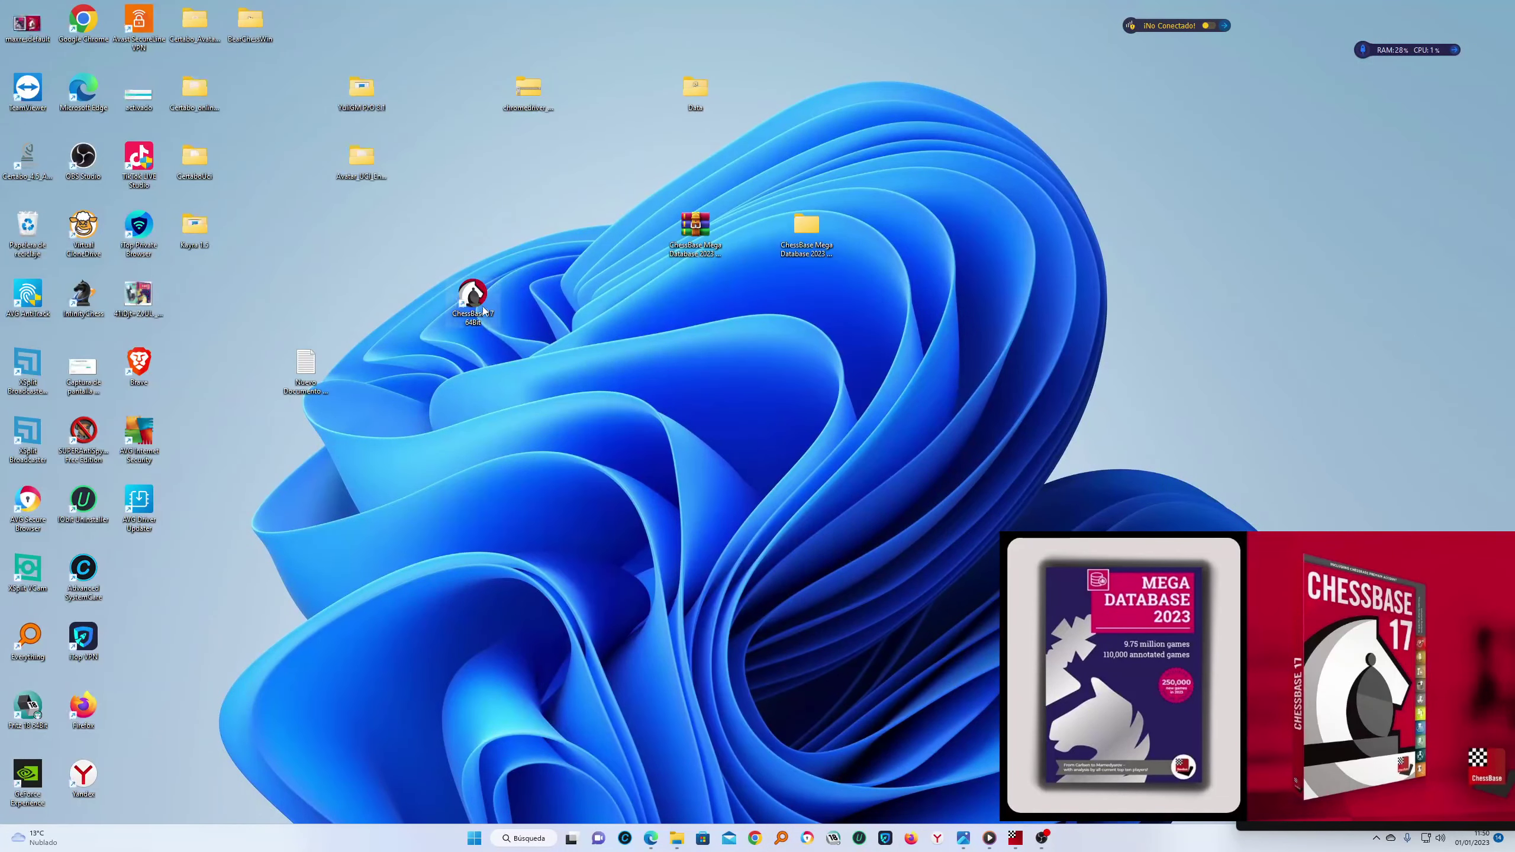
double_click(473, 295)
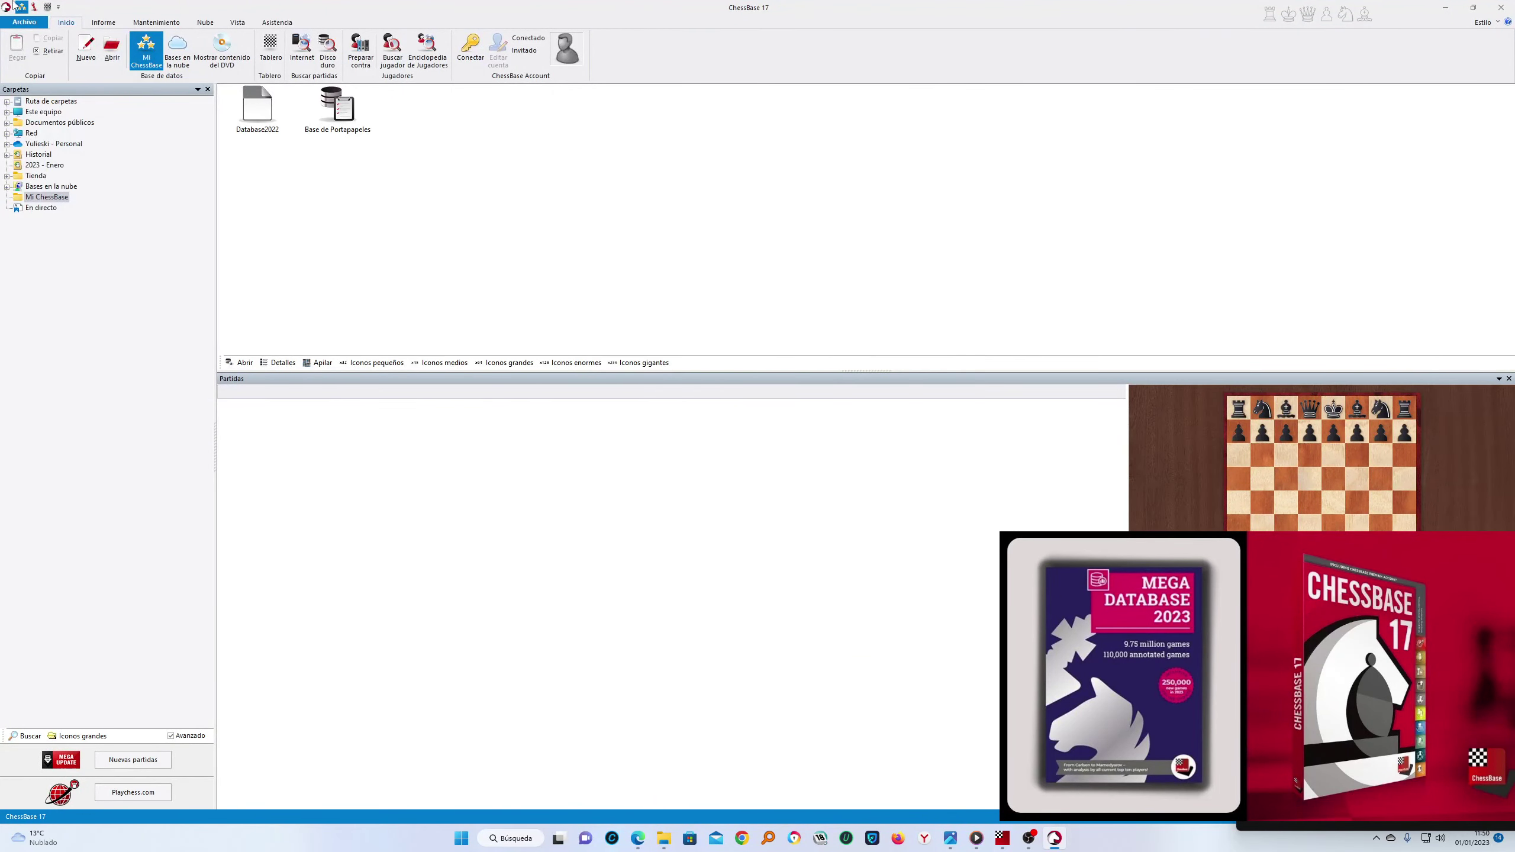
Choose the ChessBase Account login from the Archivo menu's activation options
left_click(24, 22)
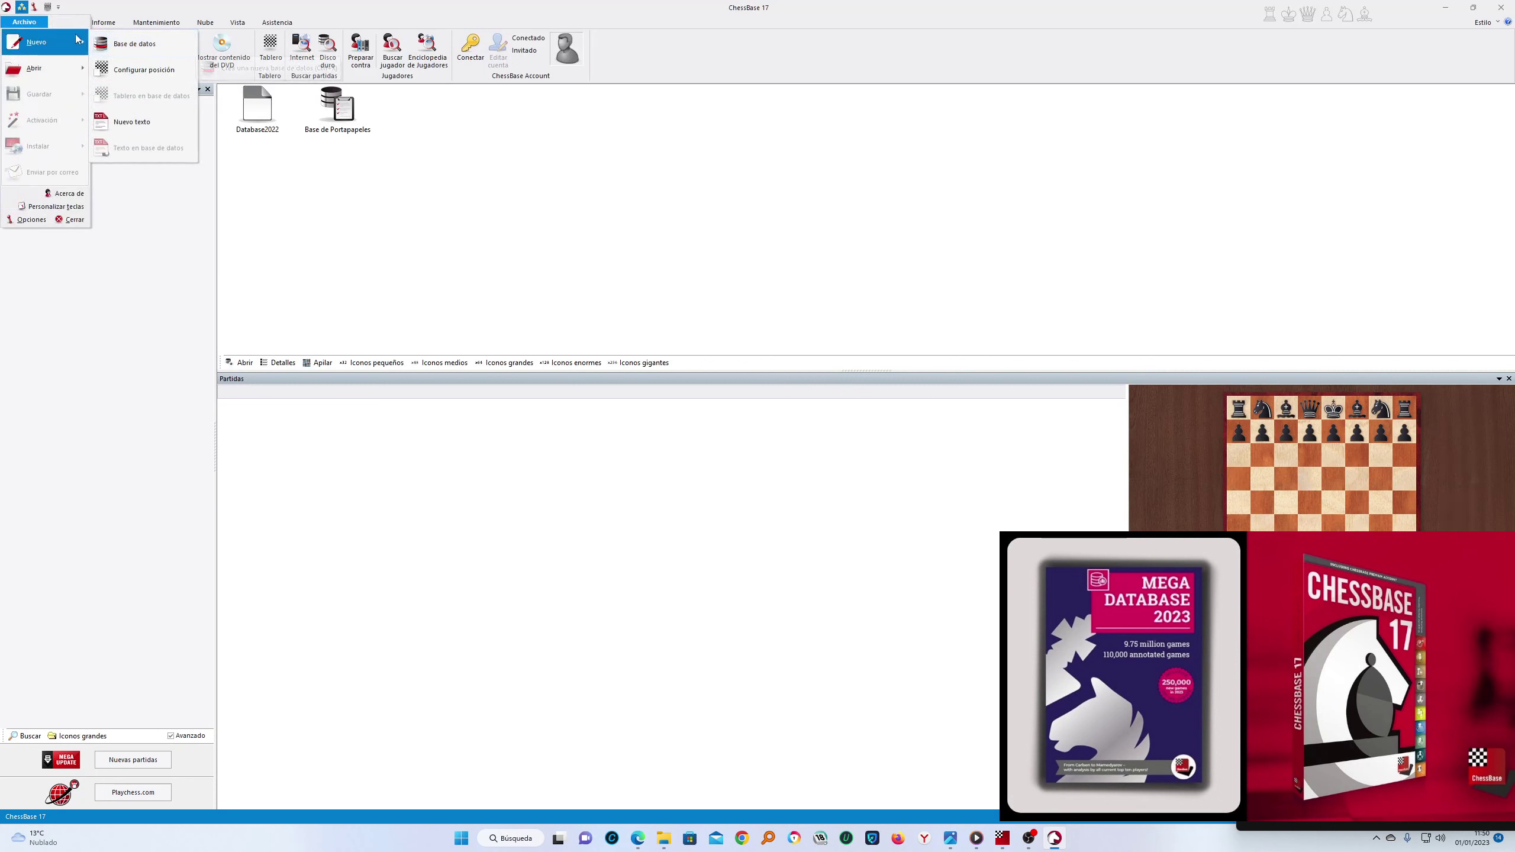
mouse_move(51, 124)
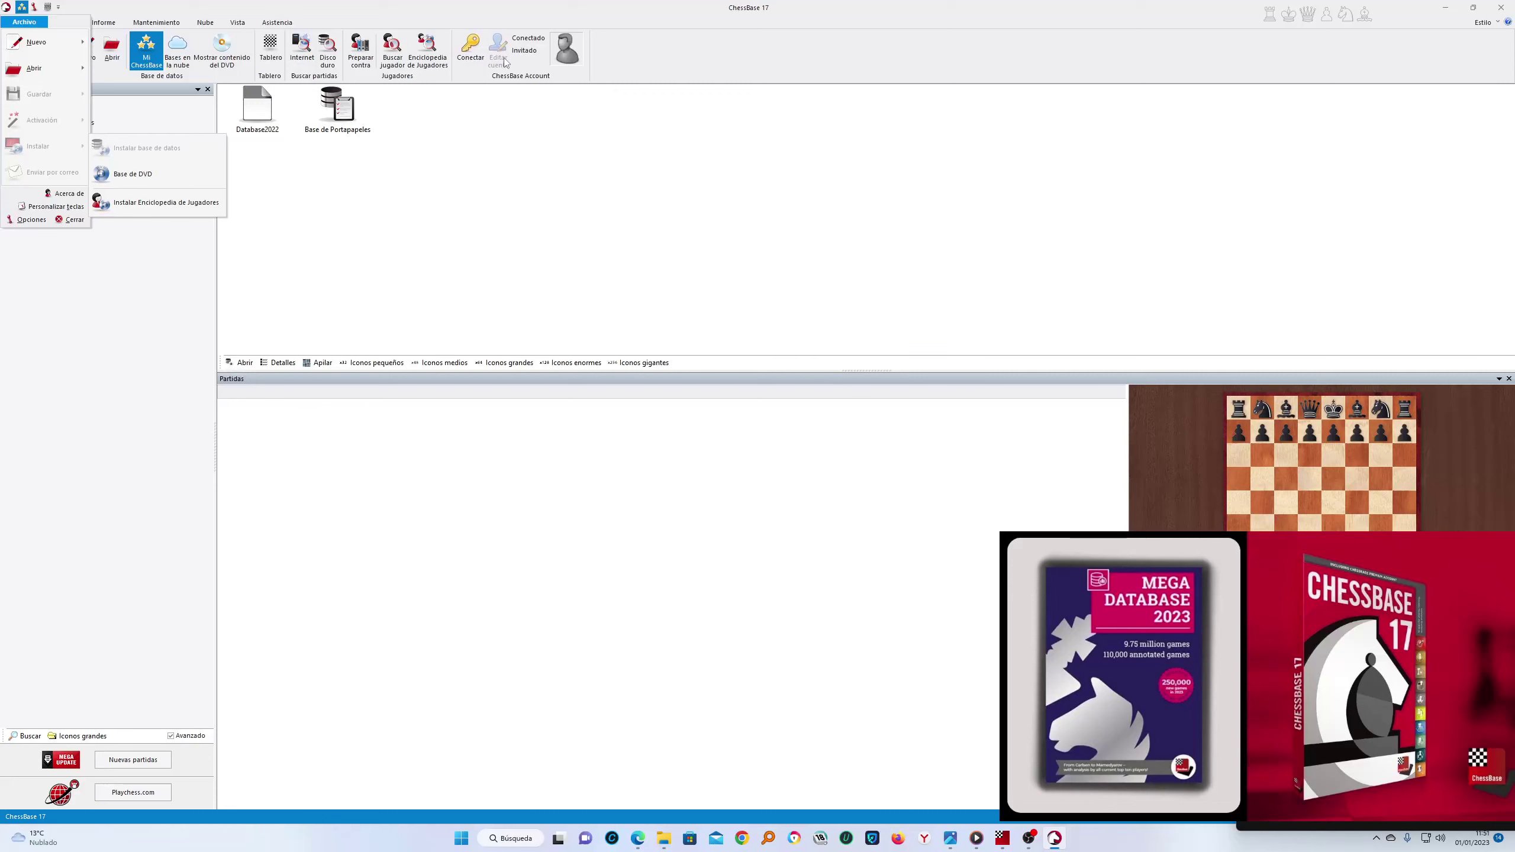
left_click(471, 52)
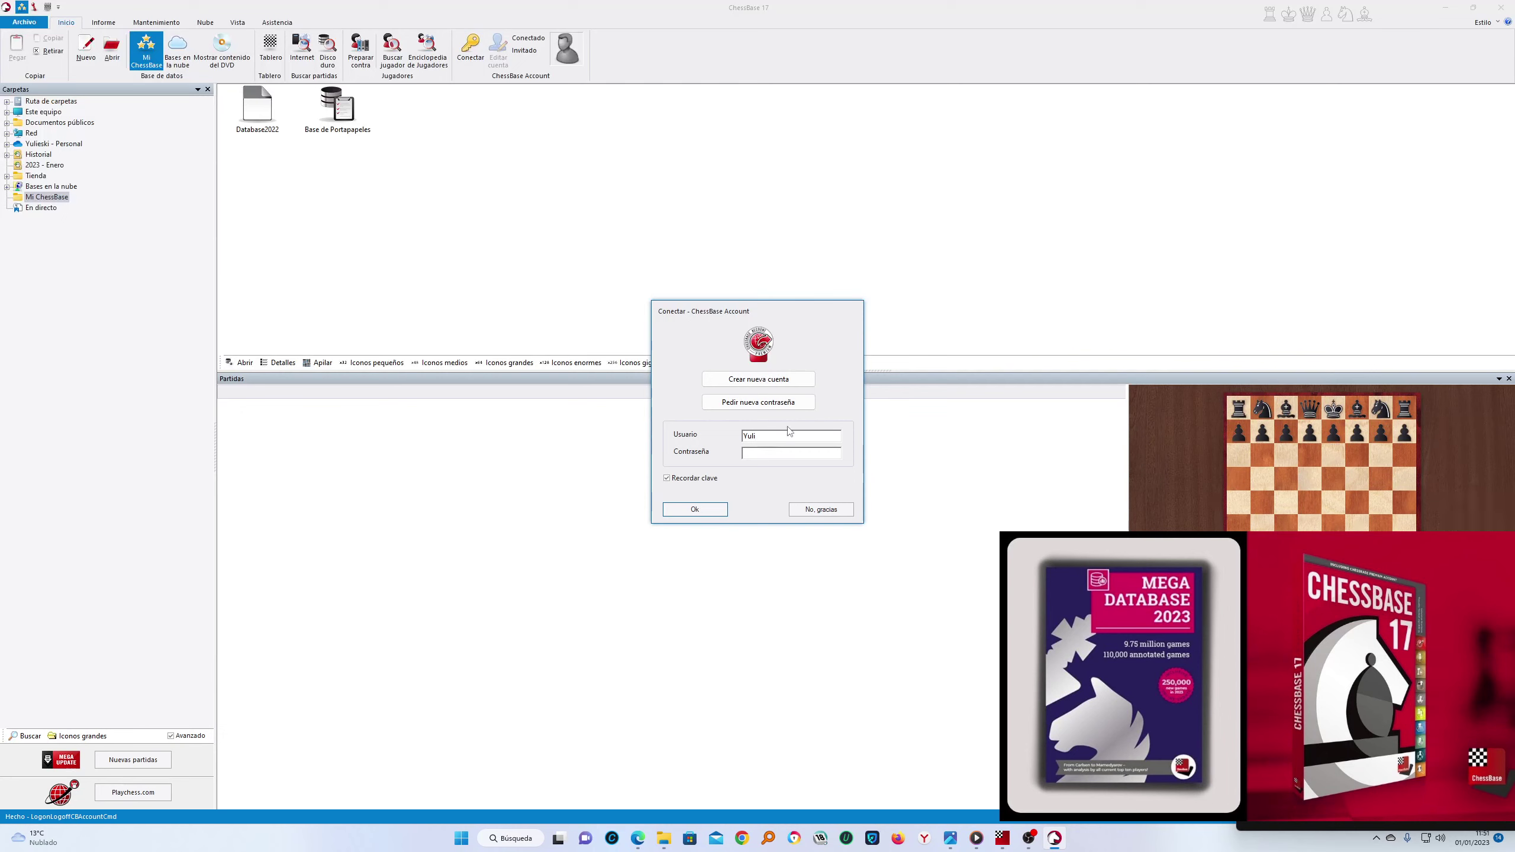
Submit the account user name and password, then bring the ChessBase Shop browser page forward
type("G")
type("*****")
left_click(701, 510)
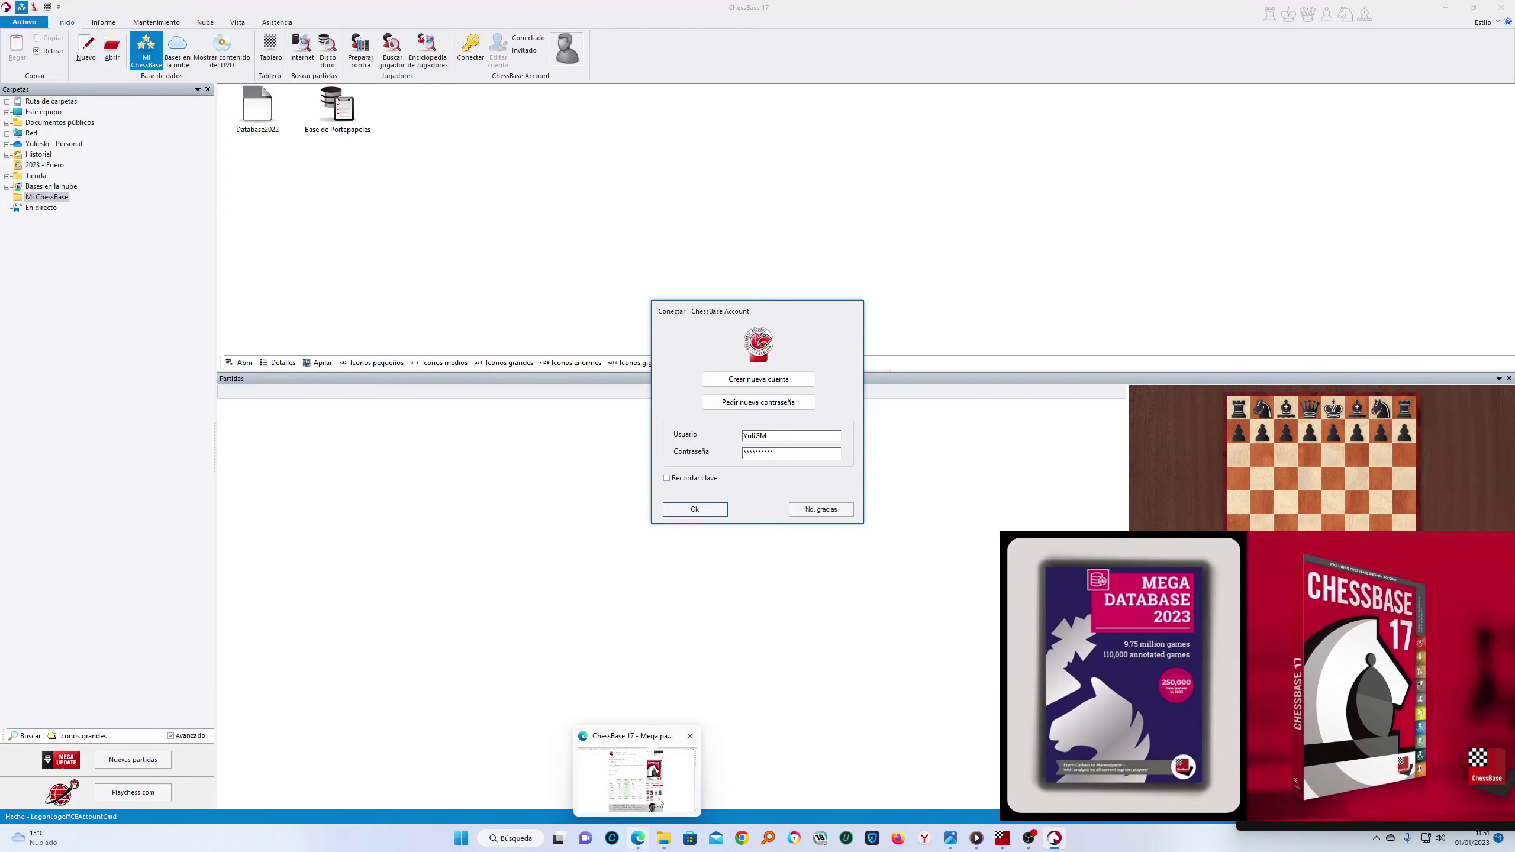
left_click(637, 839)
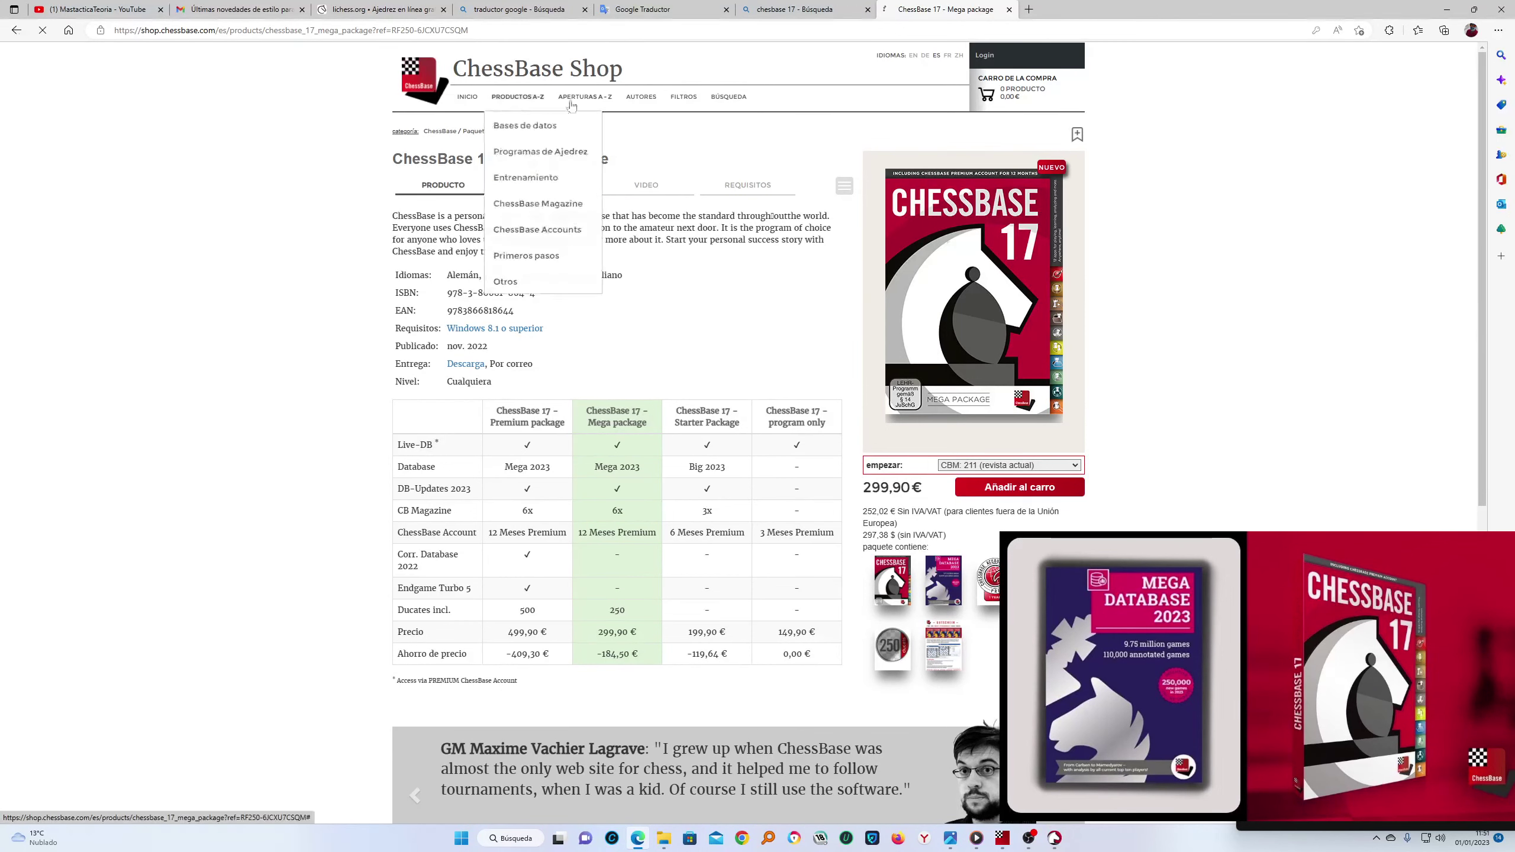
Return to the ChessBase Shop home page and open Login with the username field focused
left_click(467, 96)
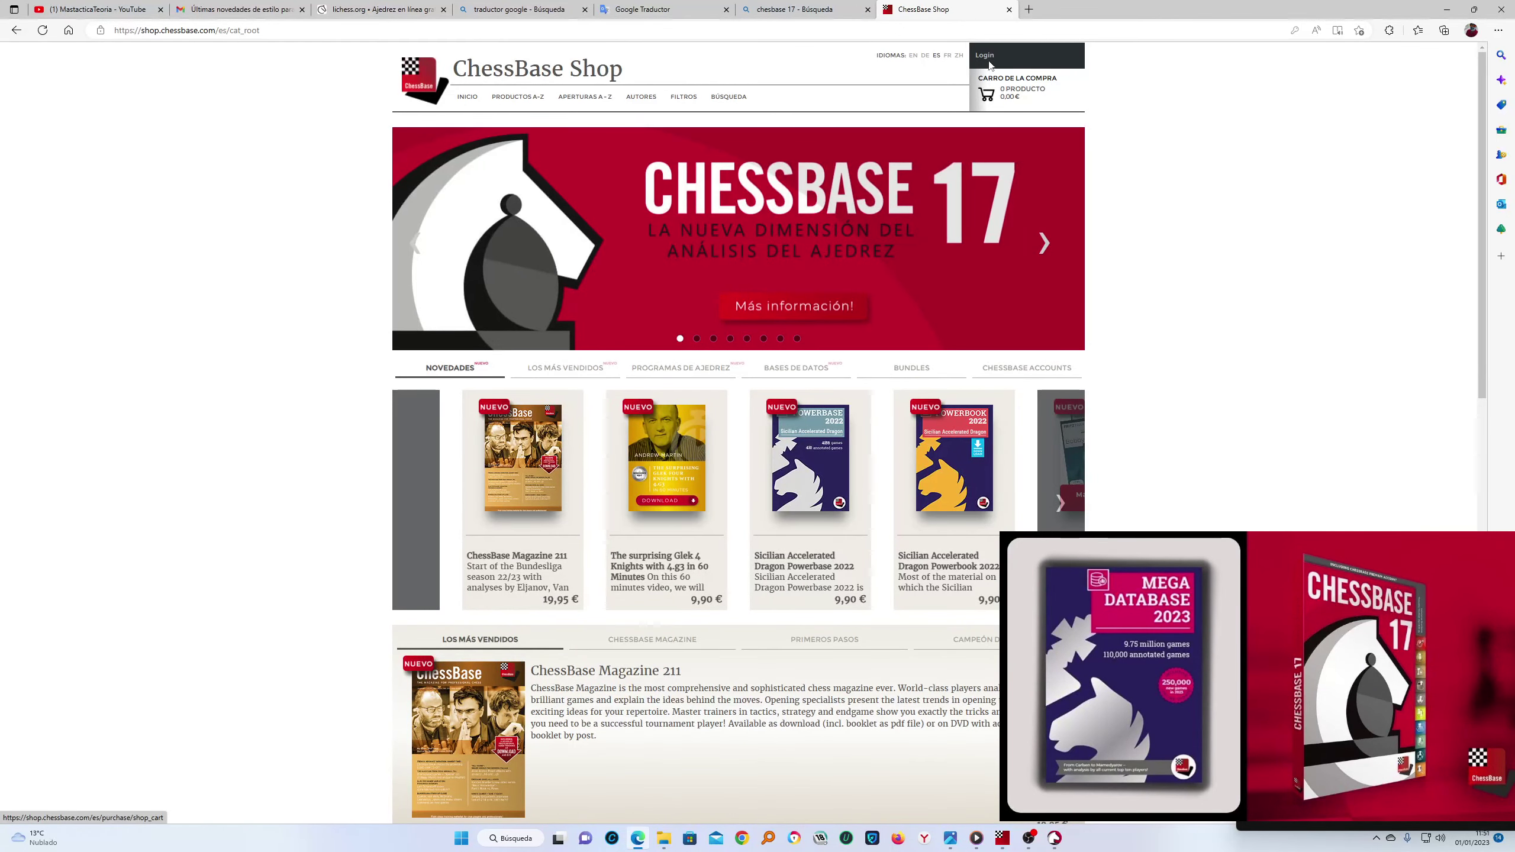
left_click(986, 55)
left_click(1047, 85)
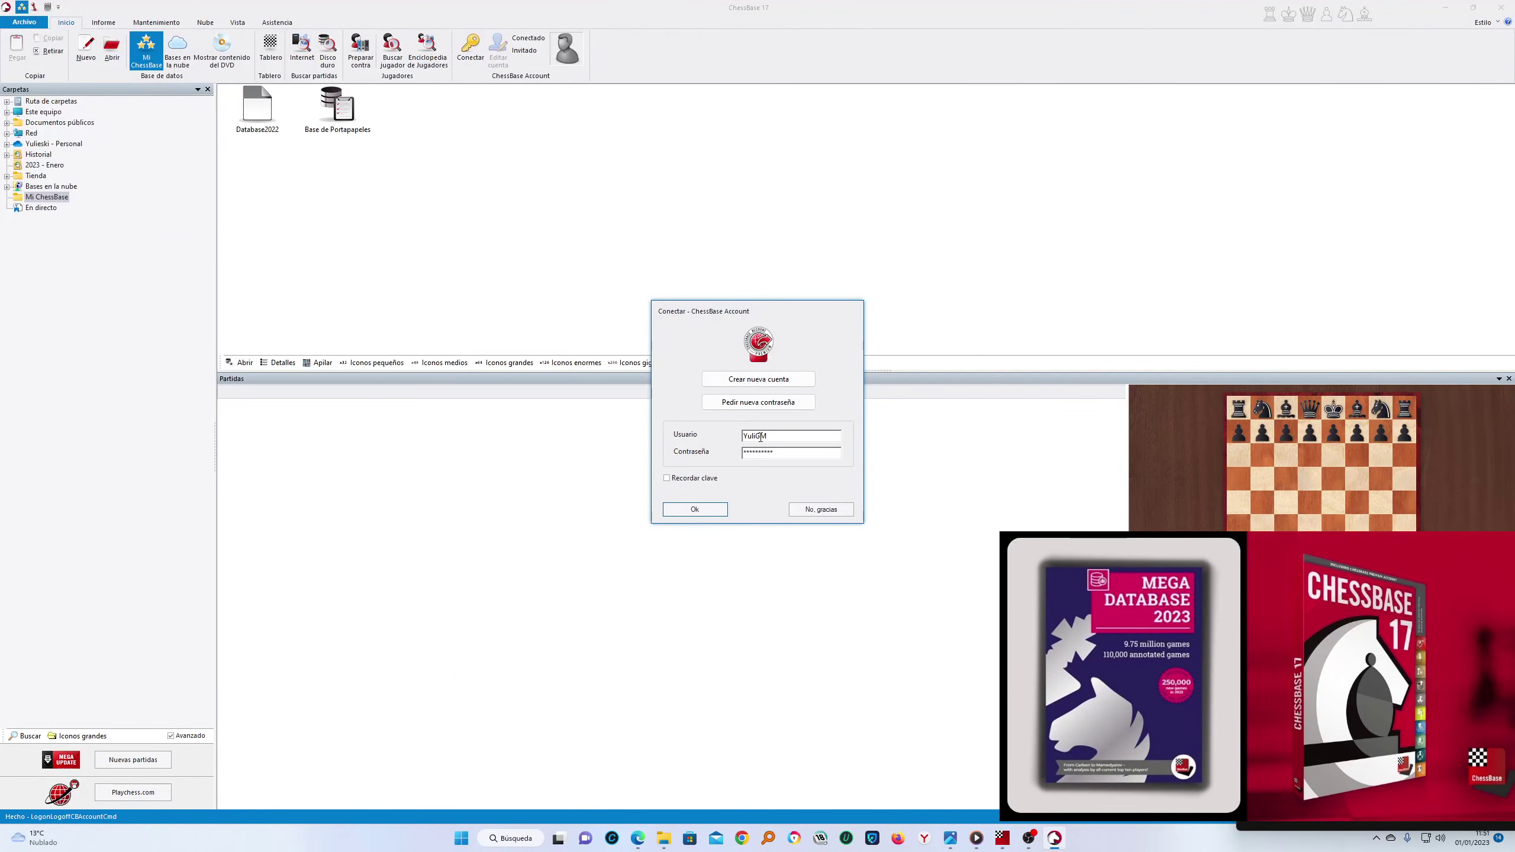
Correct the Usuario name, re-enter the account password, log in, then close ChessBase 17
left_click_drag(787, 452, 717, 457)
left_click(780, 436)
type("G")
key("BackSpace")
key("Tab")
type("**********")
left_click(708, 510)
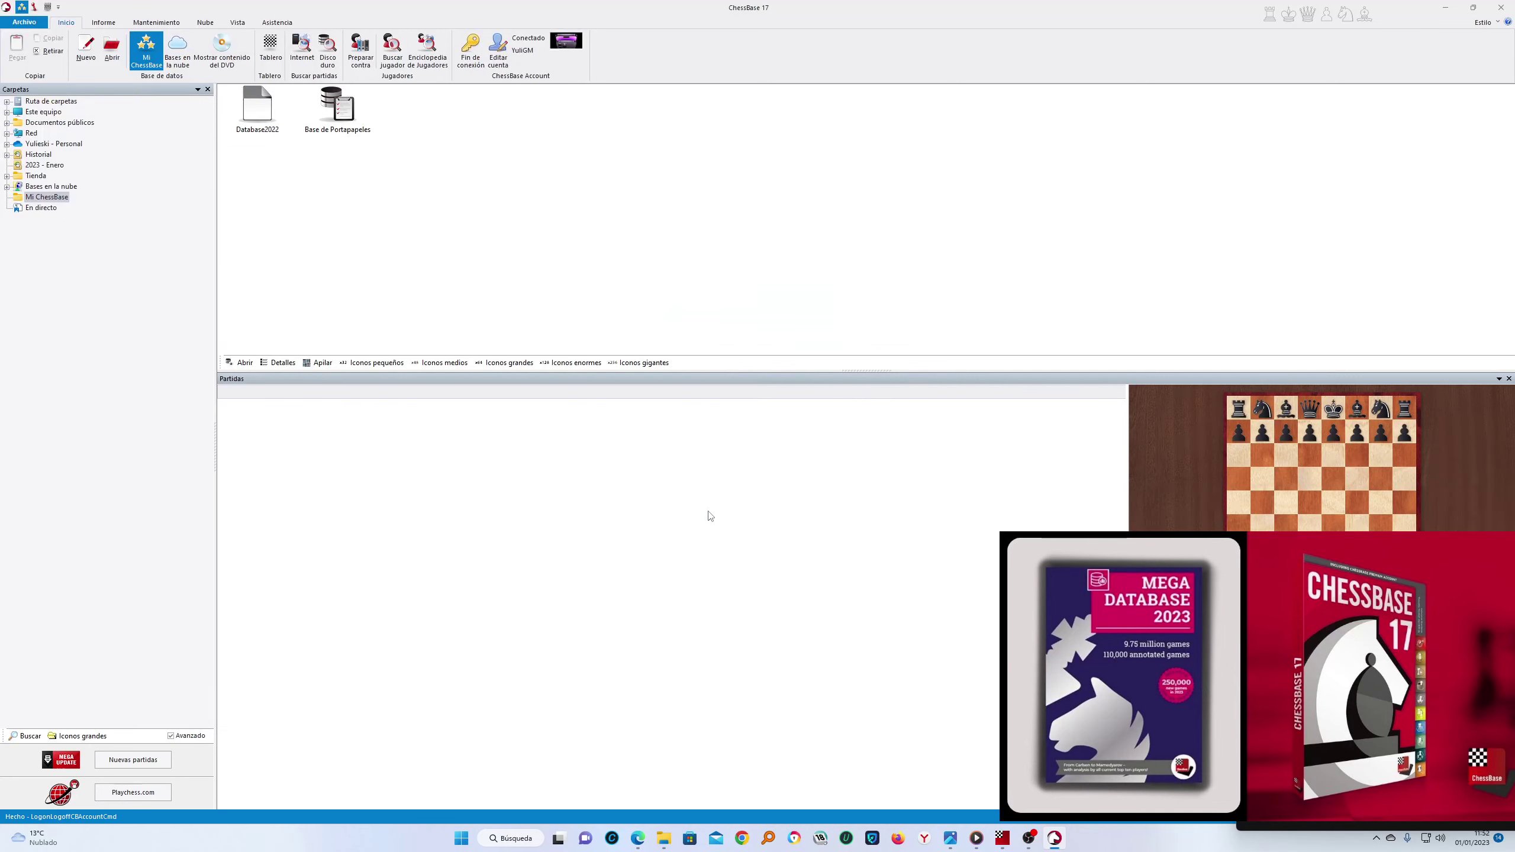
left_click(1500, 7)
right_click(1131, 209)
Refresh the Windows desktop with Actualizar from its context menu
left_click(1179, 215)
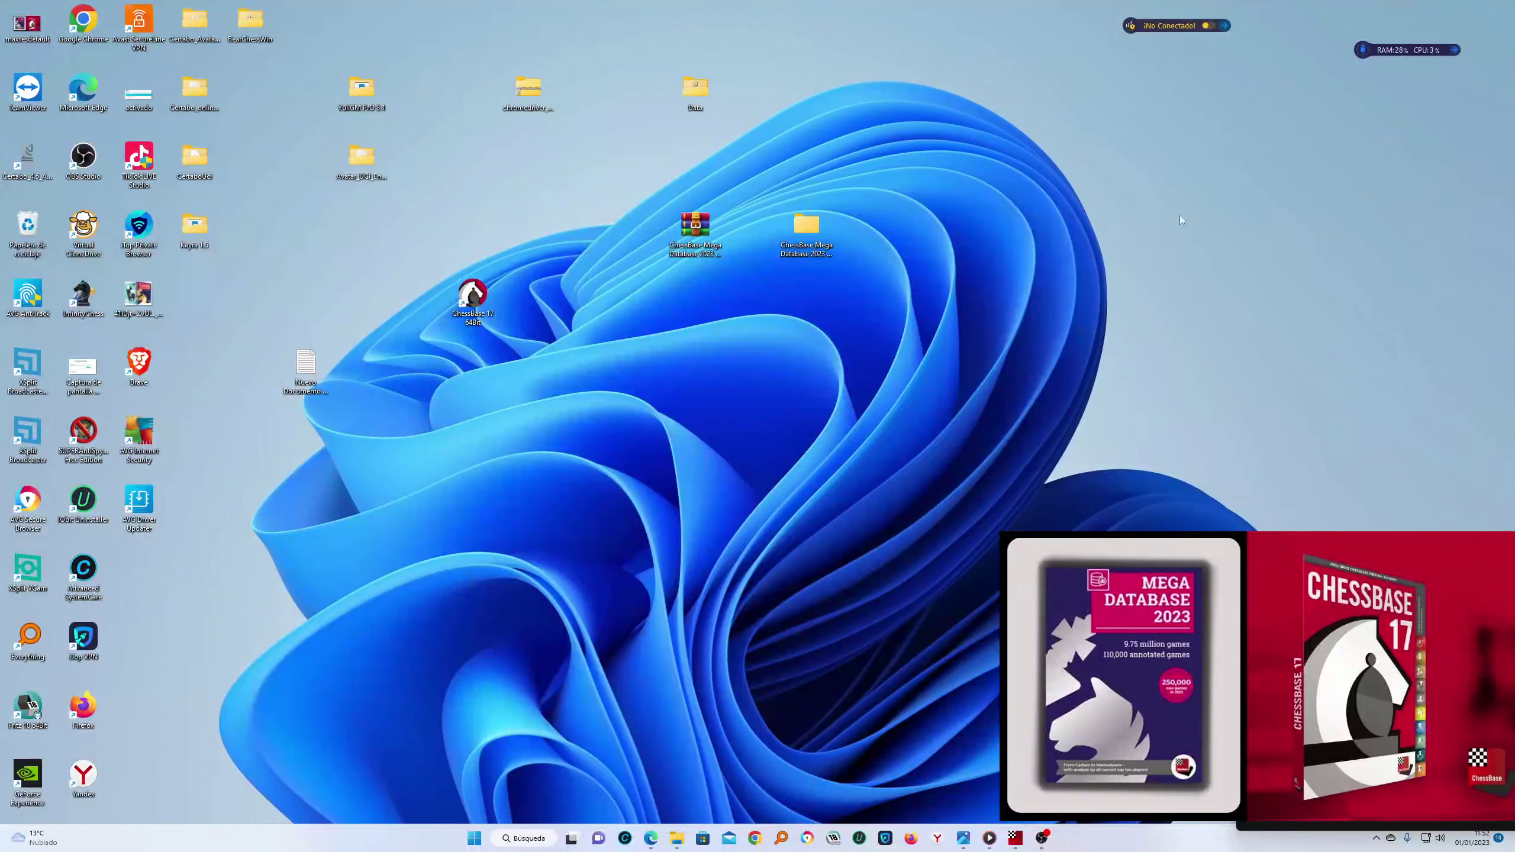
right_click(1165, 182)
left_click(1206, 237)
right_click(1135, 172)
left_click(1195, 225)
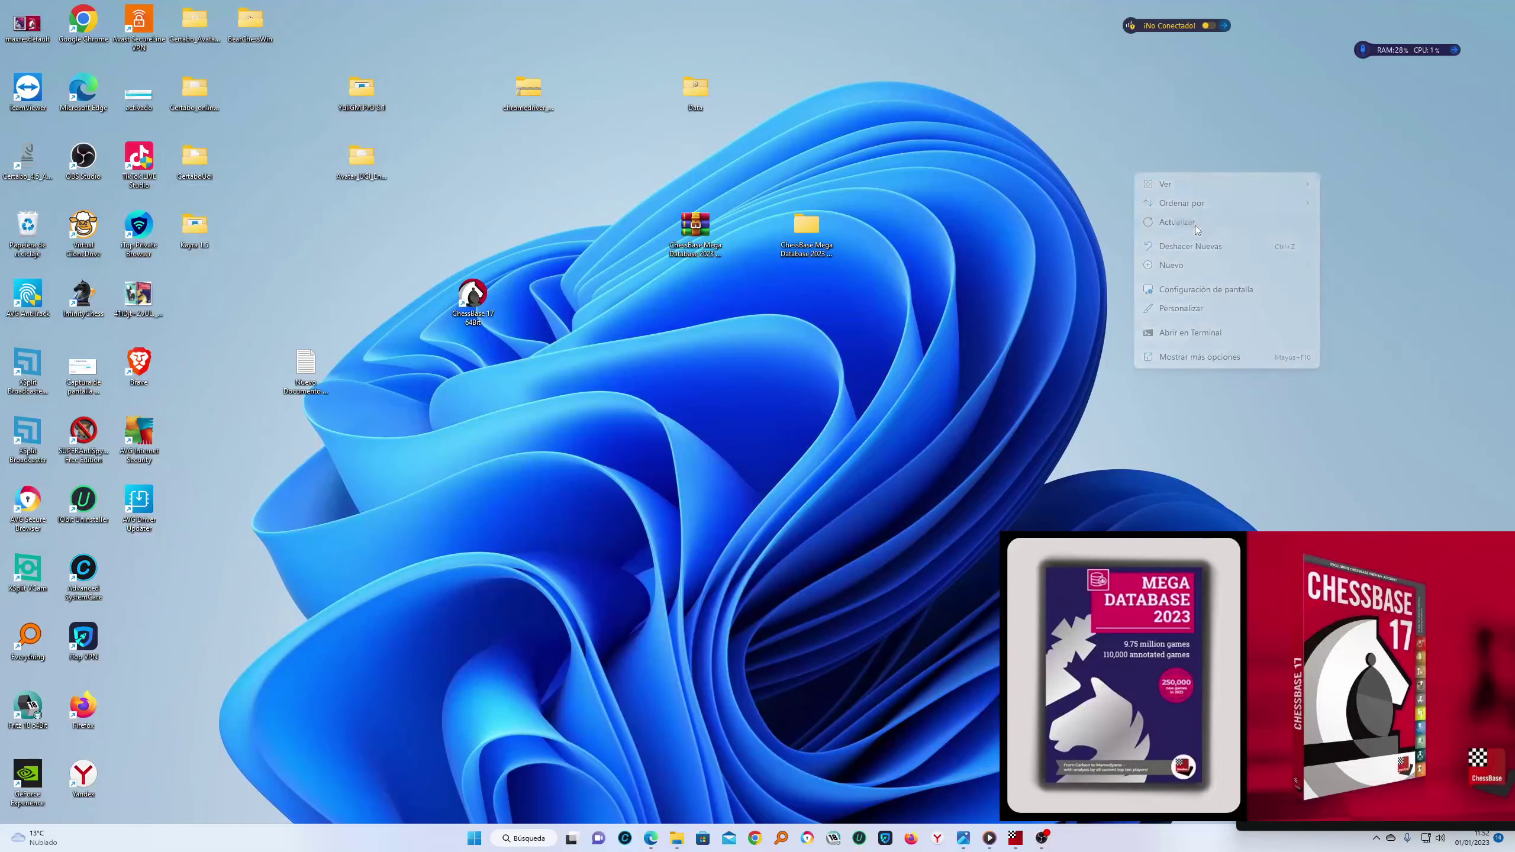
right_click(1134, 178)
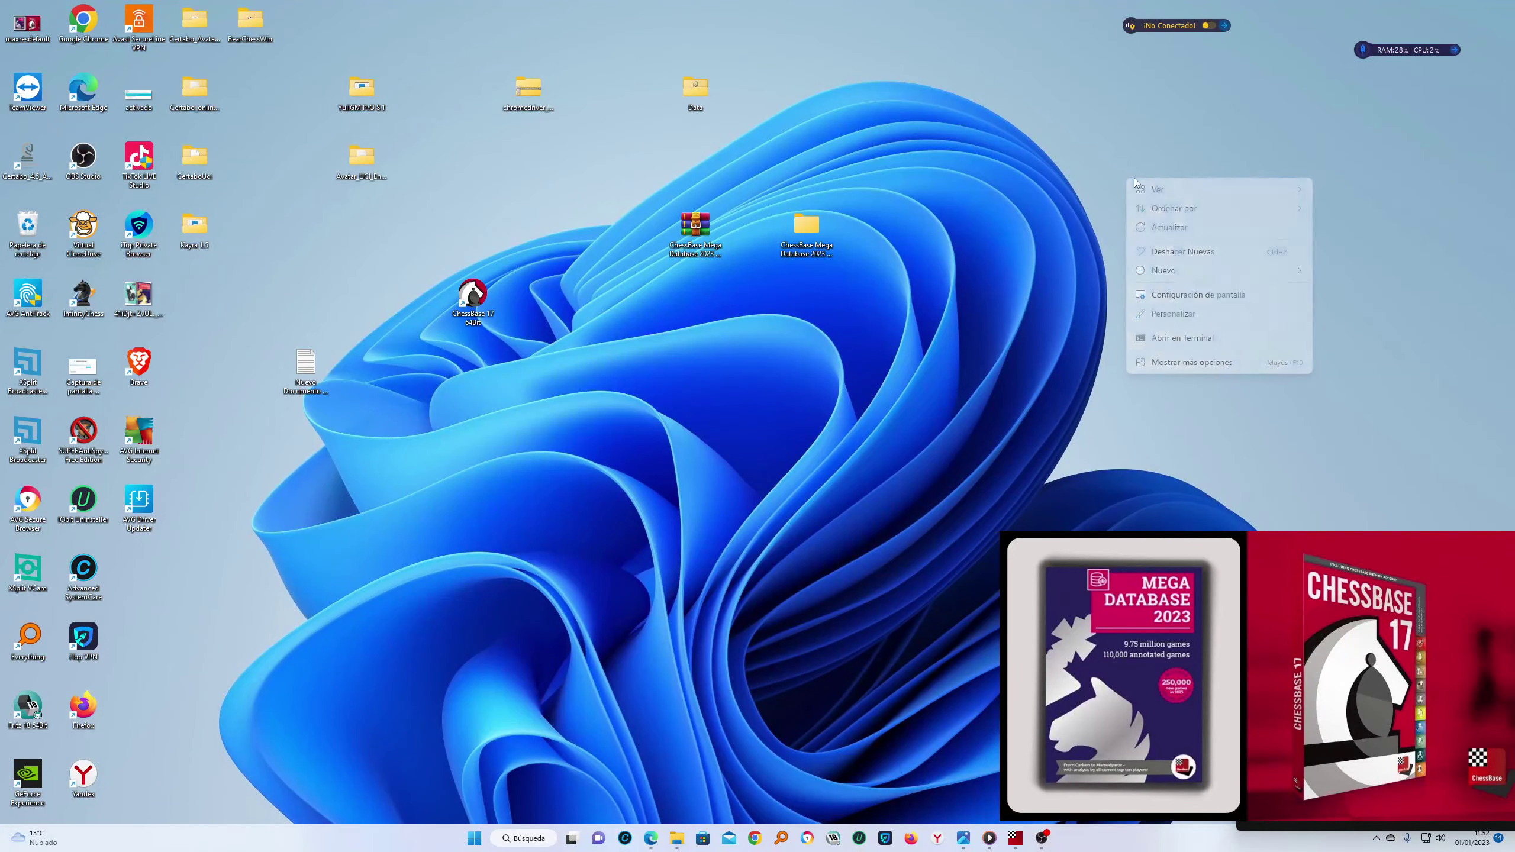
Relaunch ChessBase 17 and sign in again with the account password in Conectar
double_click(466, 305)
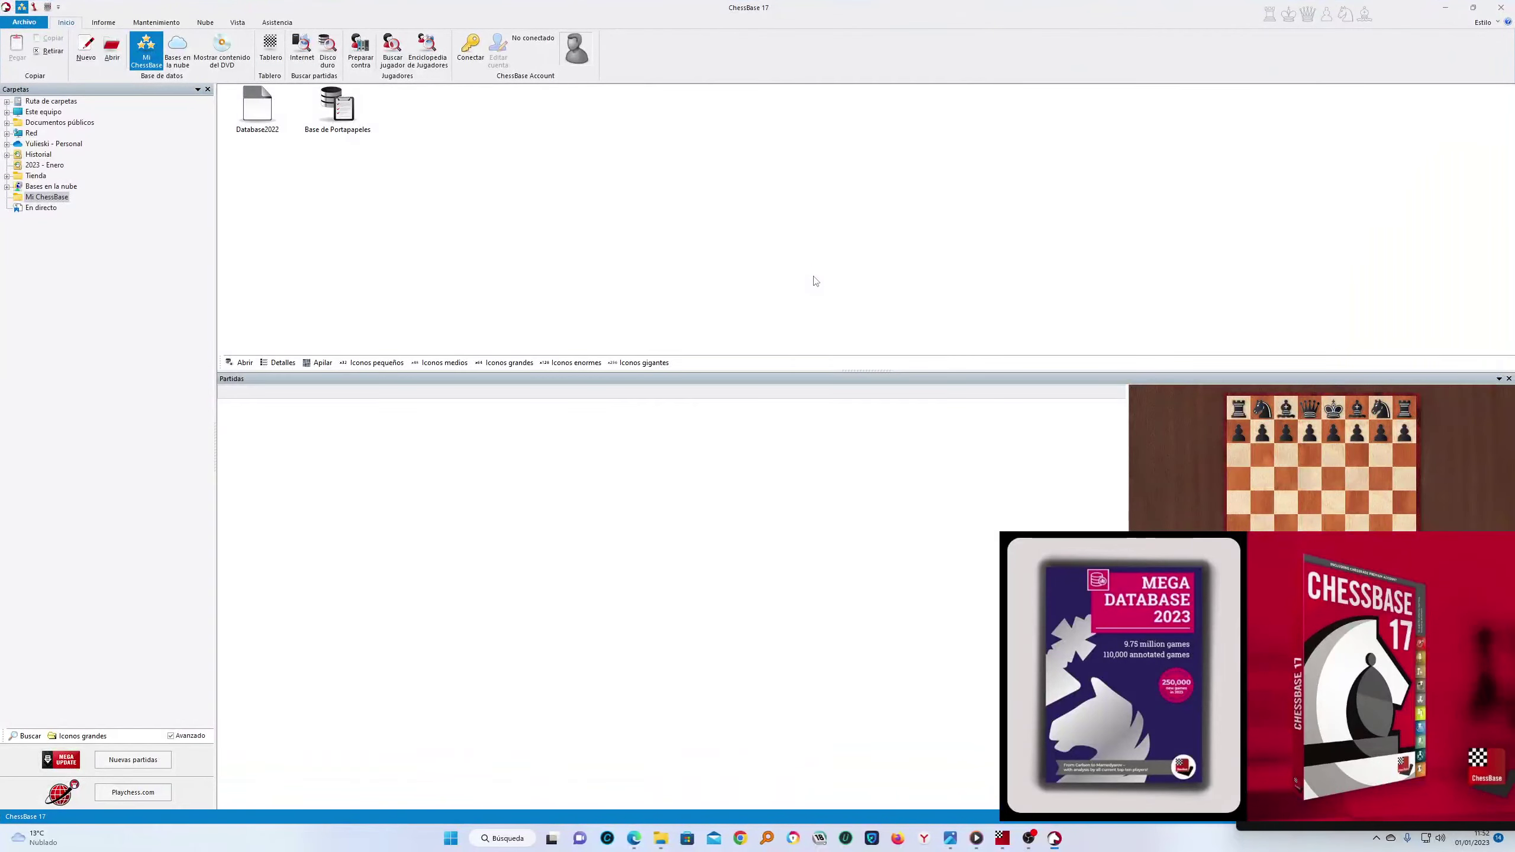
left_click(768, 455)
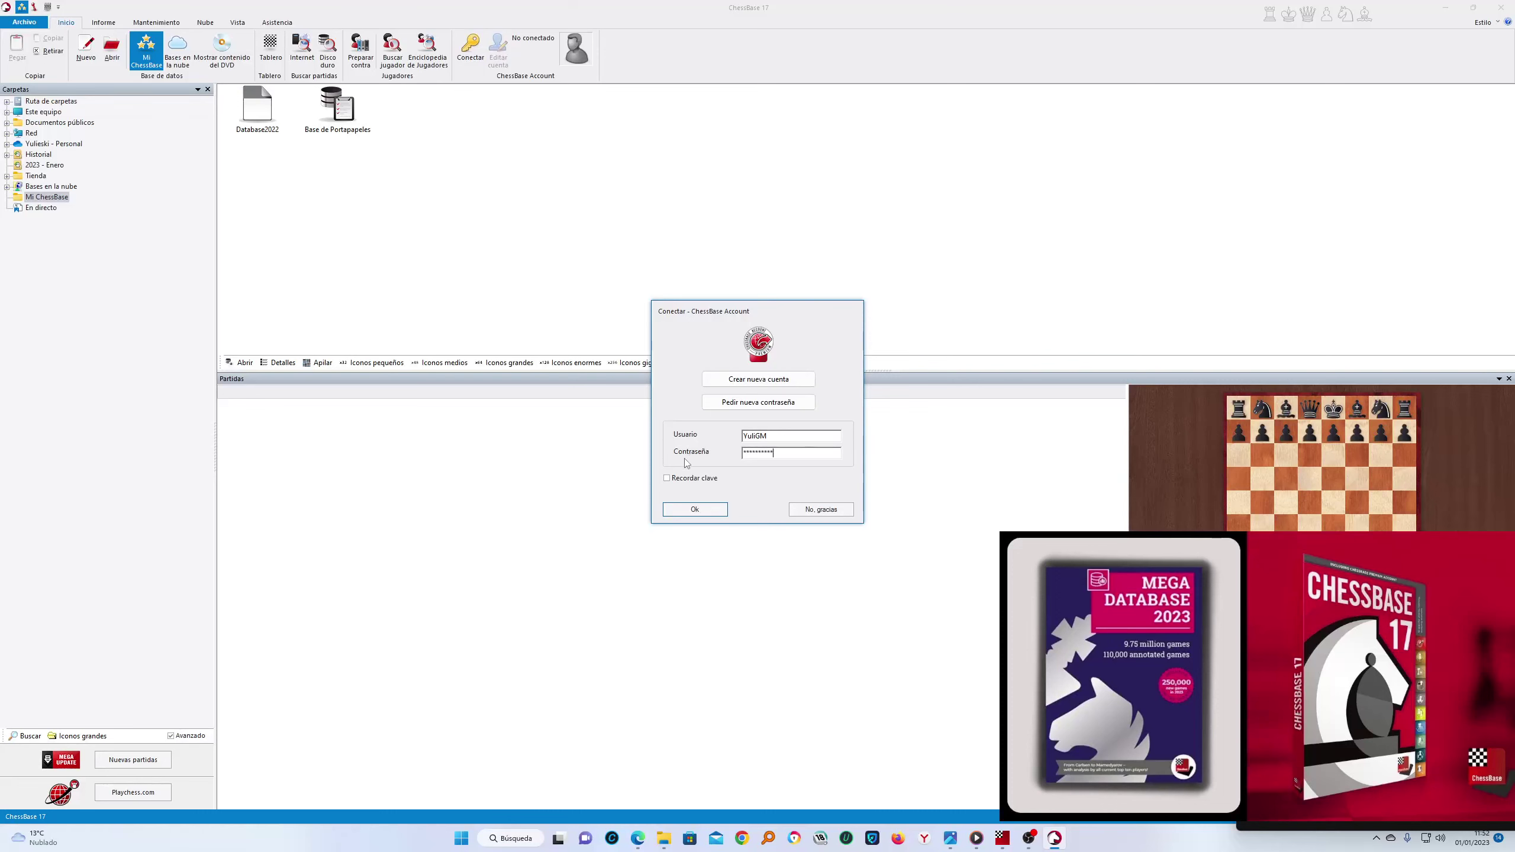
left_click(695, 509)
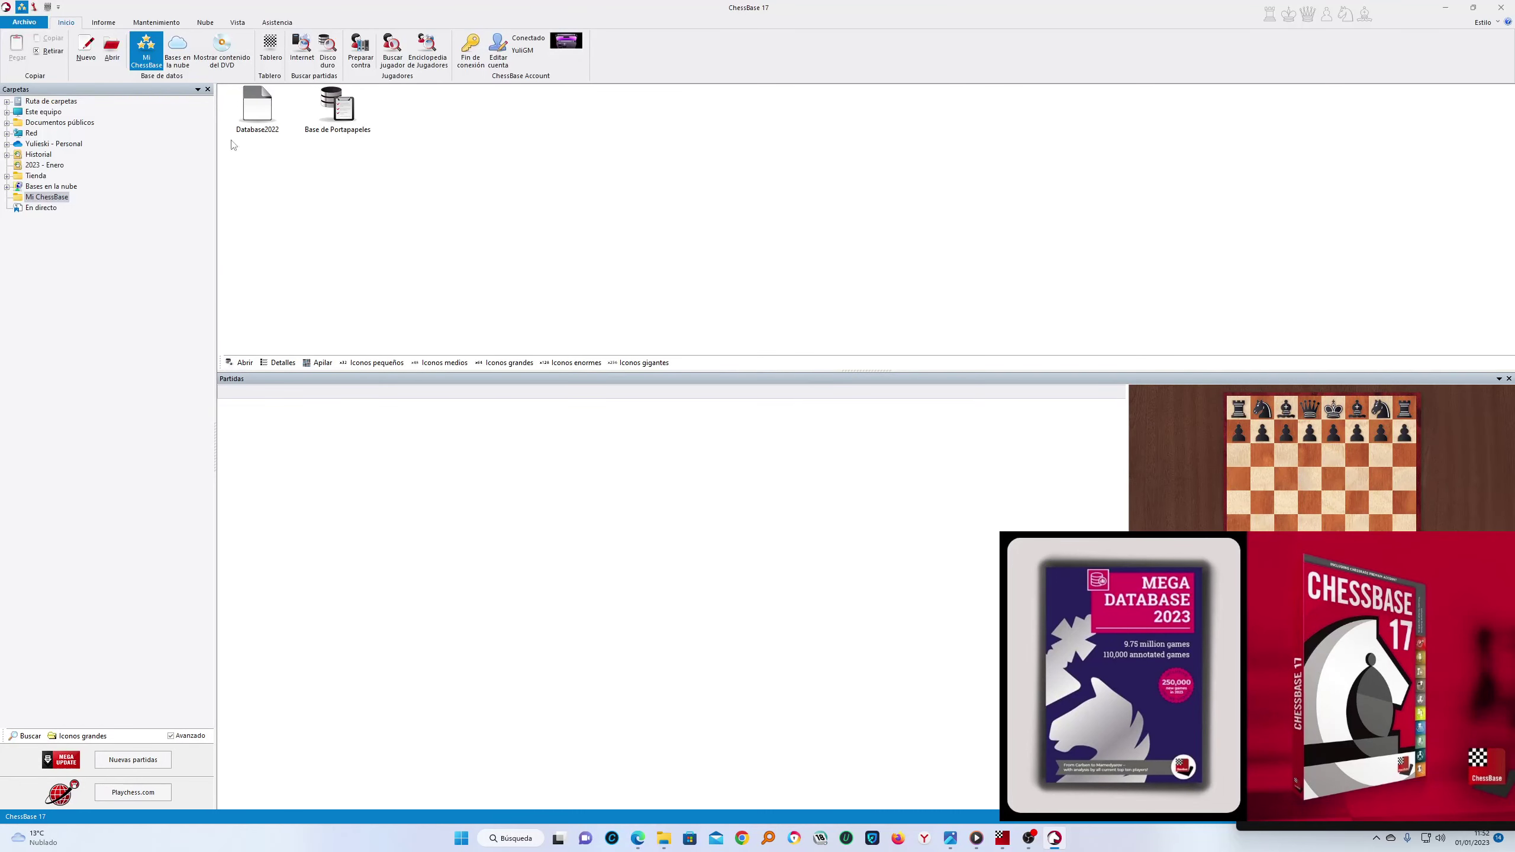
Request the update via Archivo > Activación > Actualizar and accept installing the new version
left_click(23, 22)
mouse_move(51, 124)
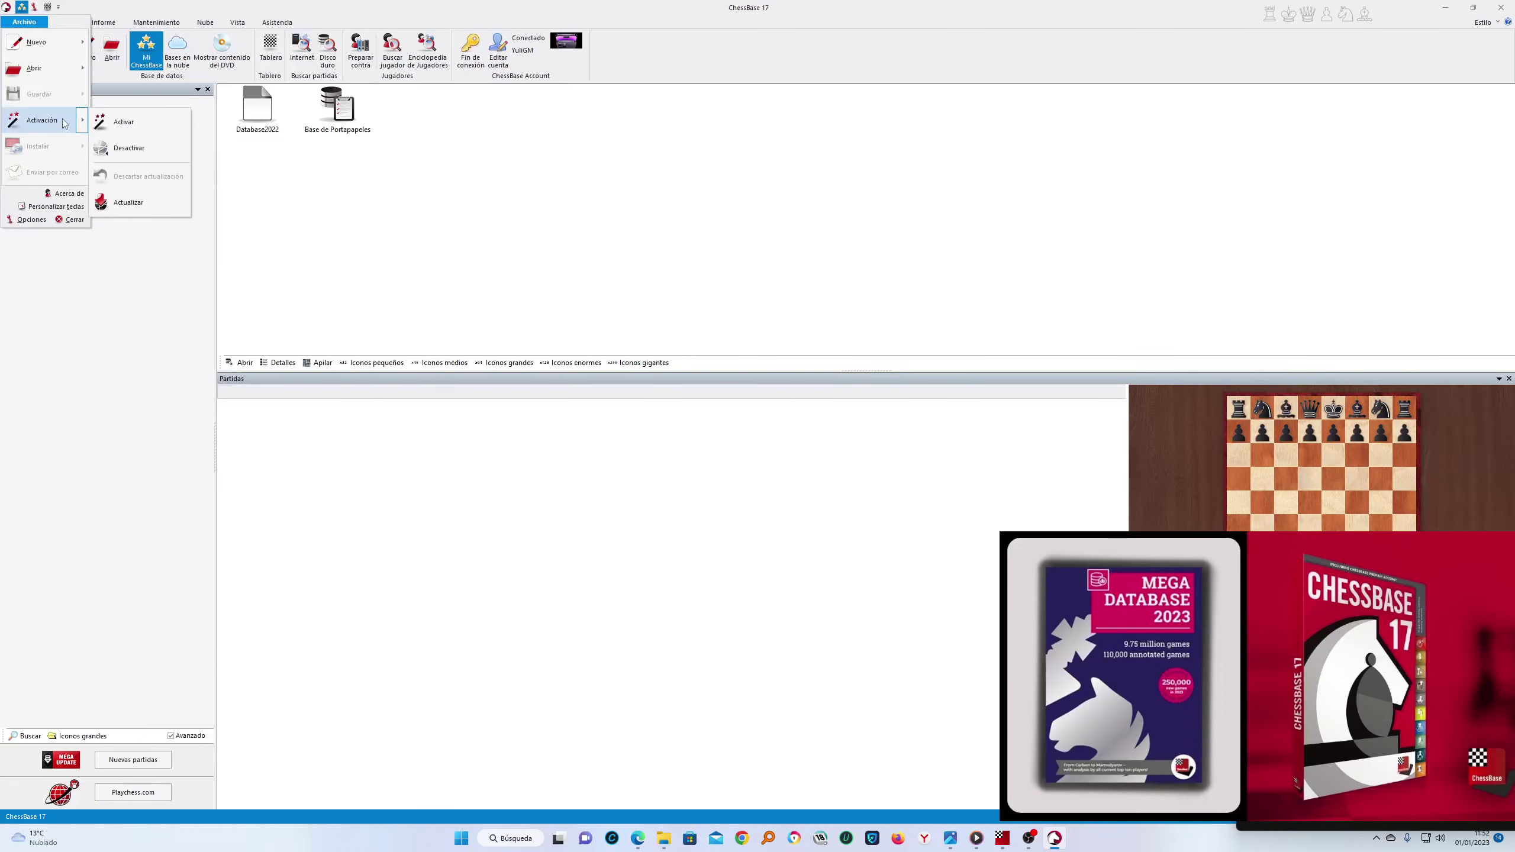
left_click(173, 202)
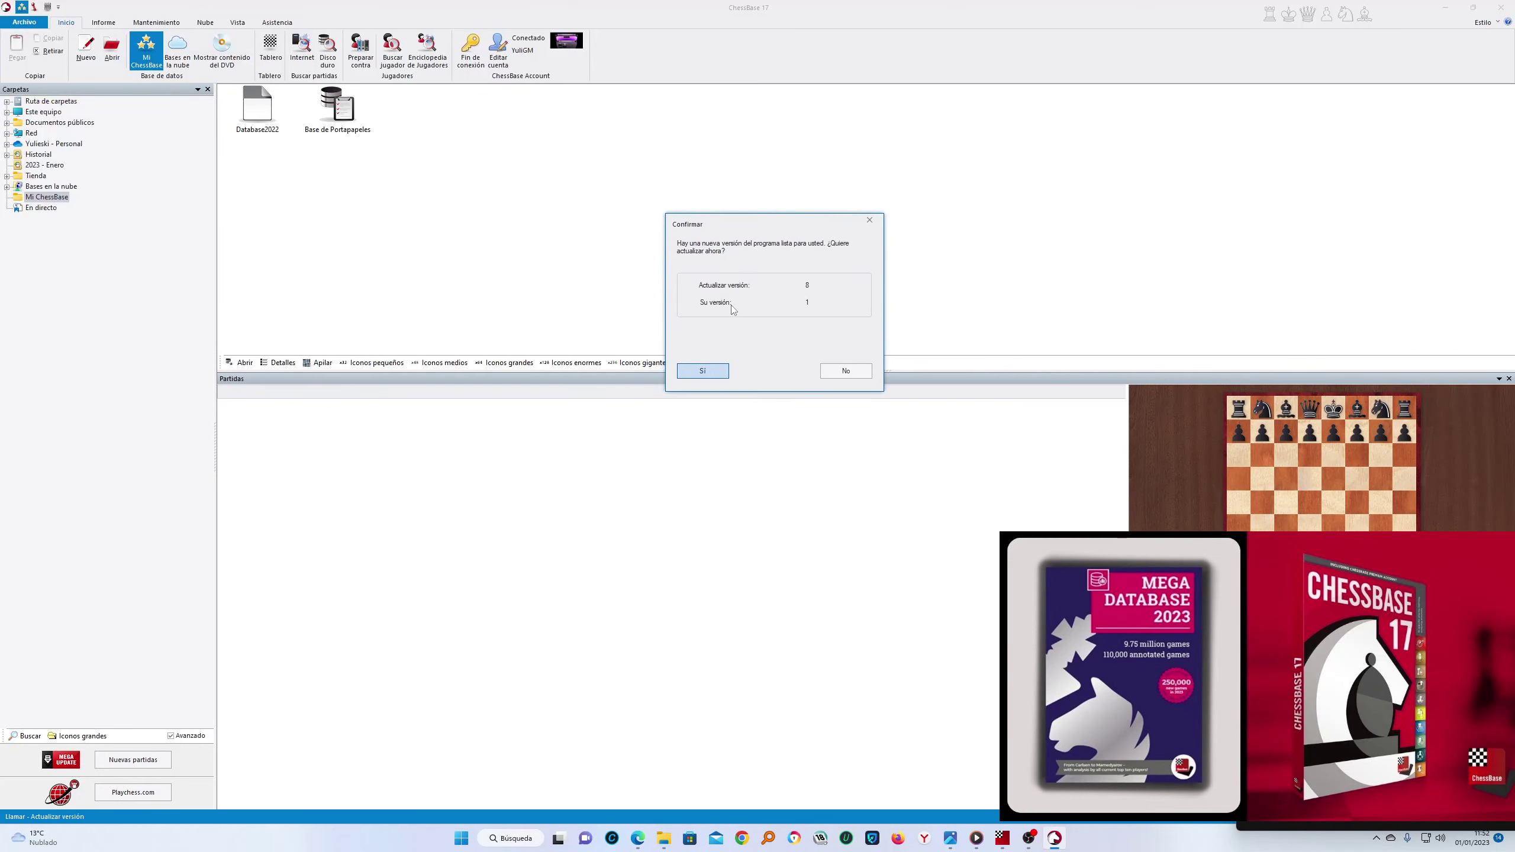
left_click(704, 372)
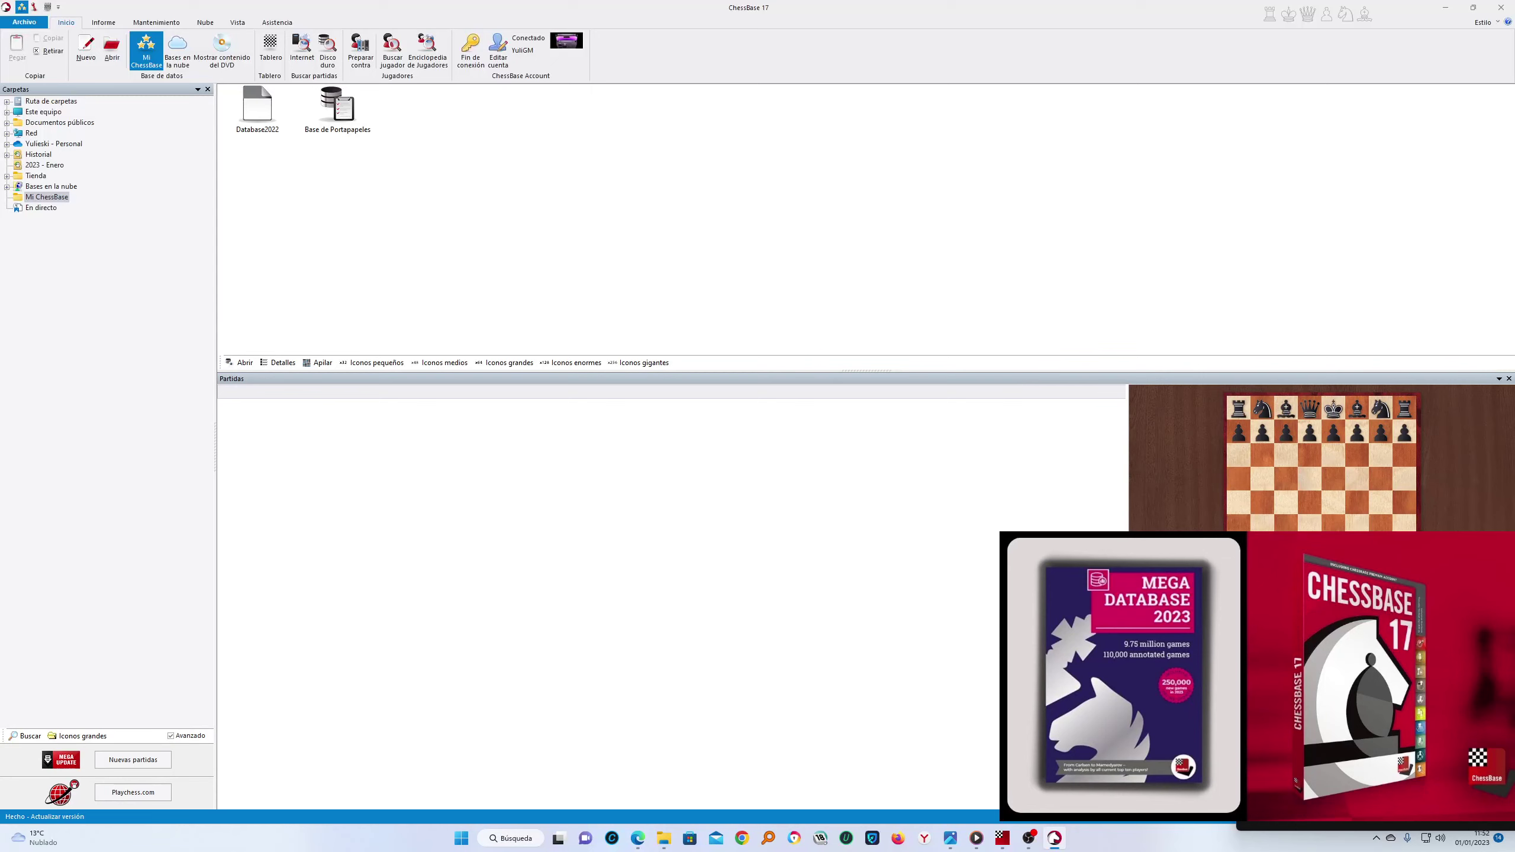
mouse_move(1054, 838)
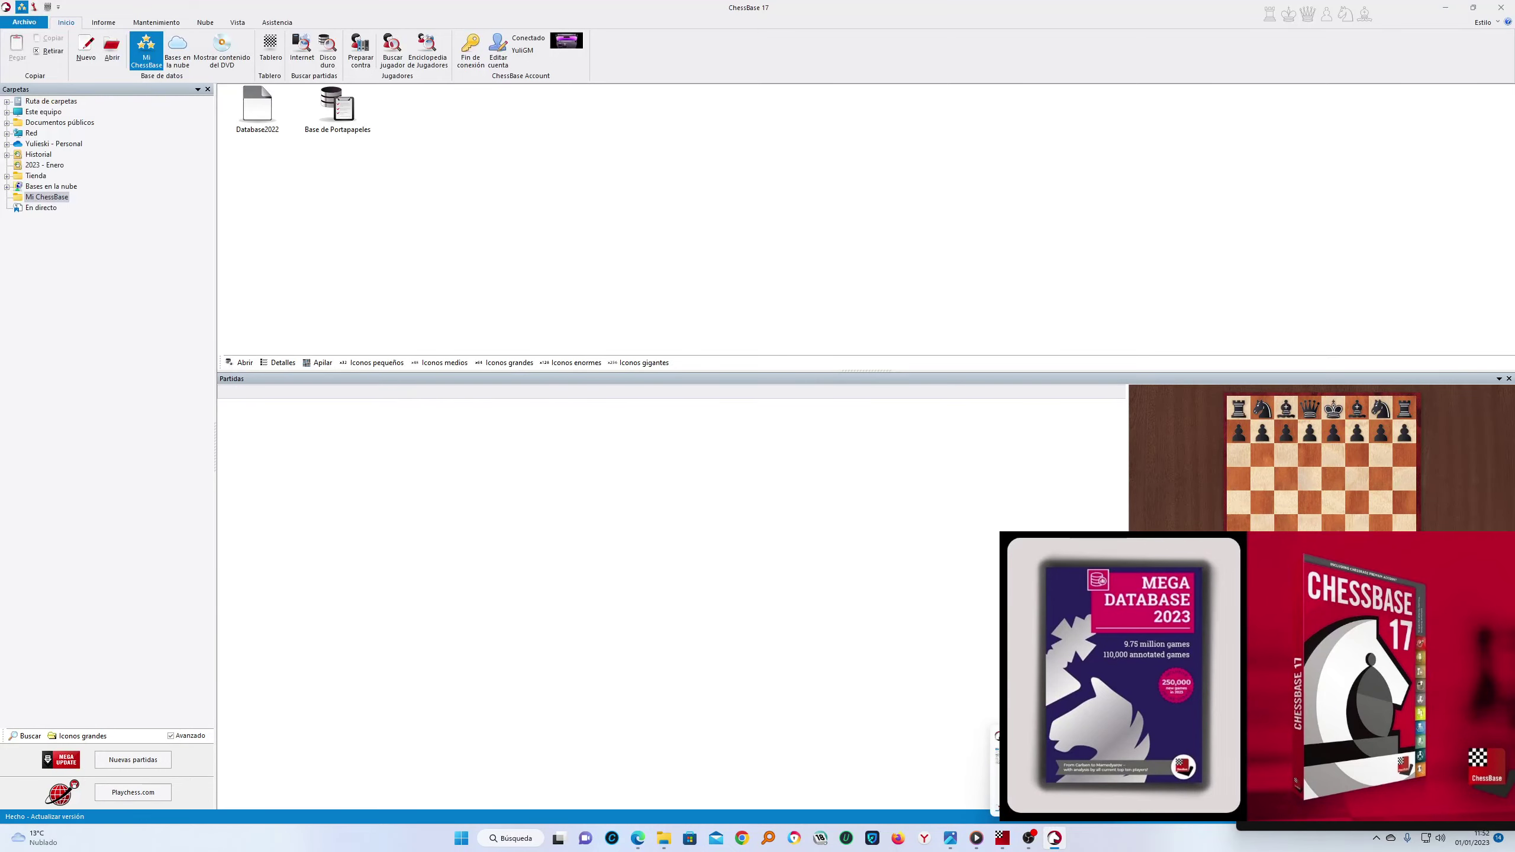
Bring the window back and accept the Archivo > Activación > Actualizar version update again
left_click(1445, 7)
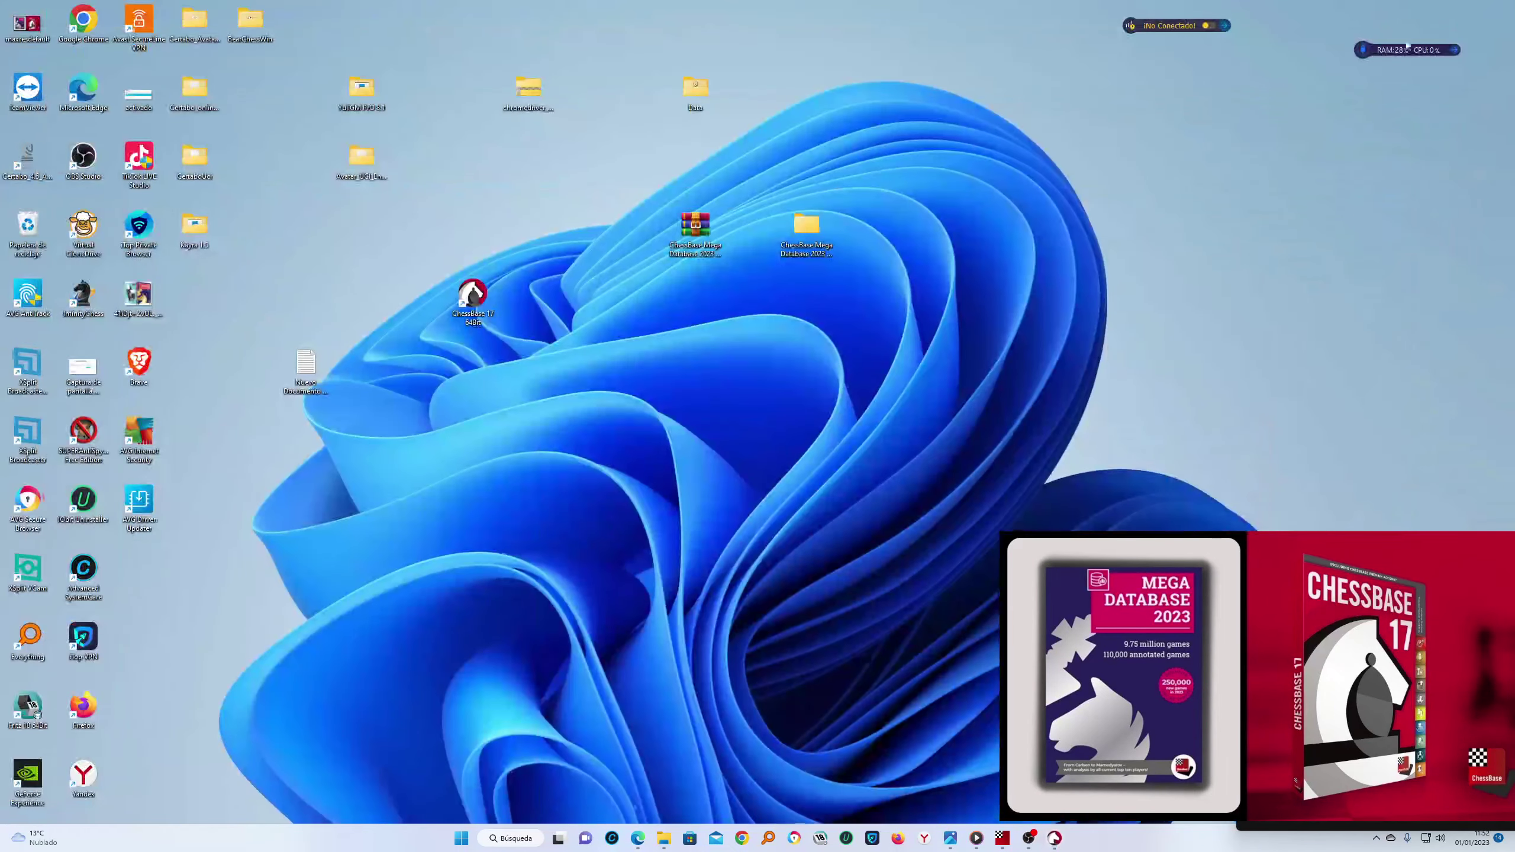
left_click(1054, 839)
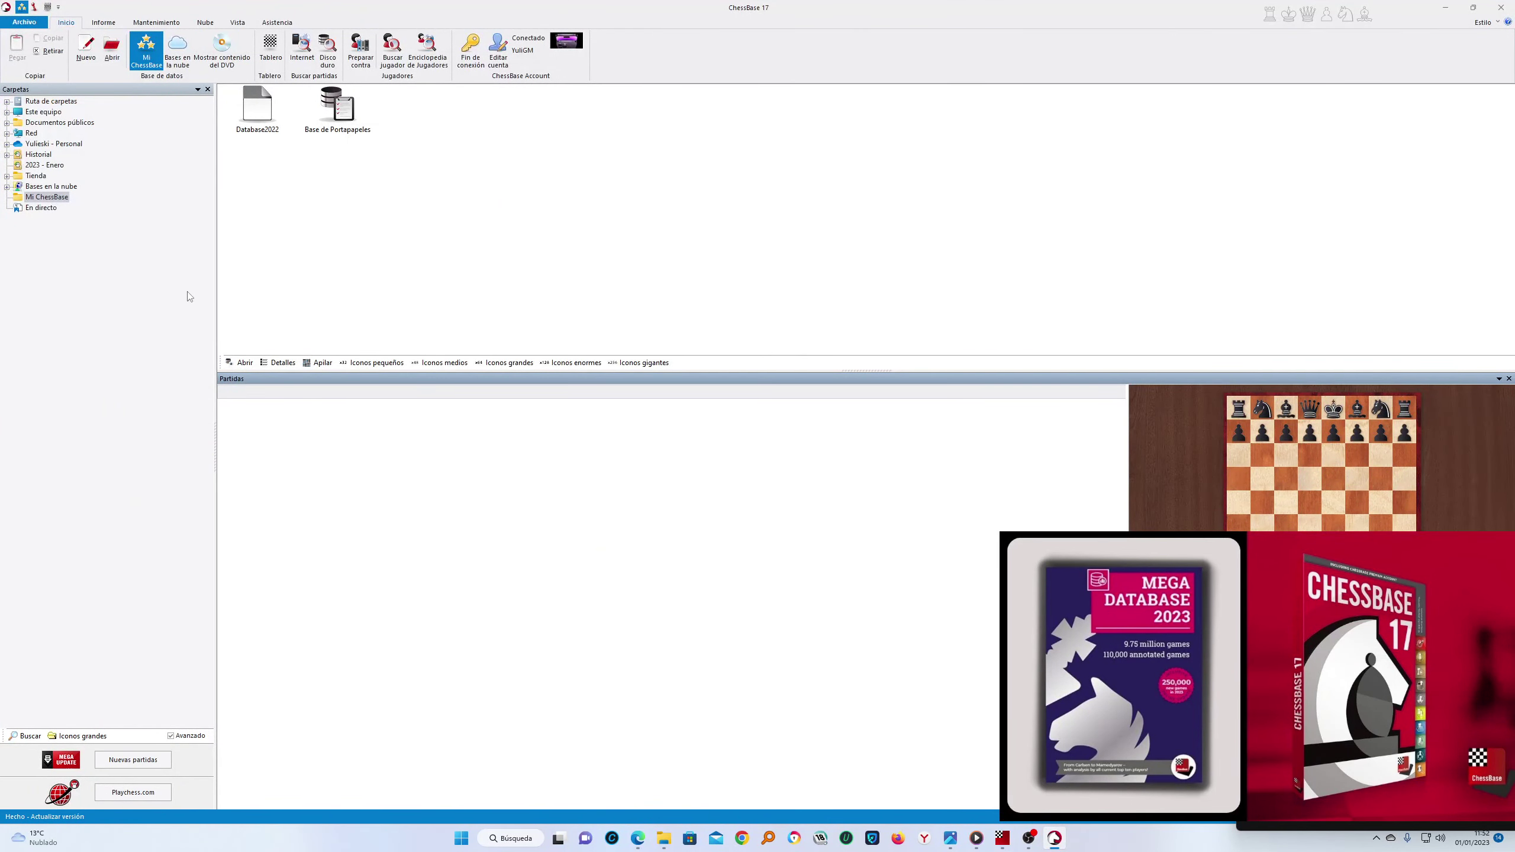
left_click(24, 22)
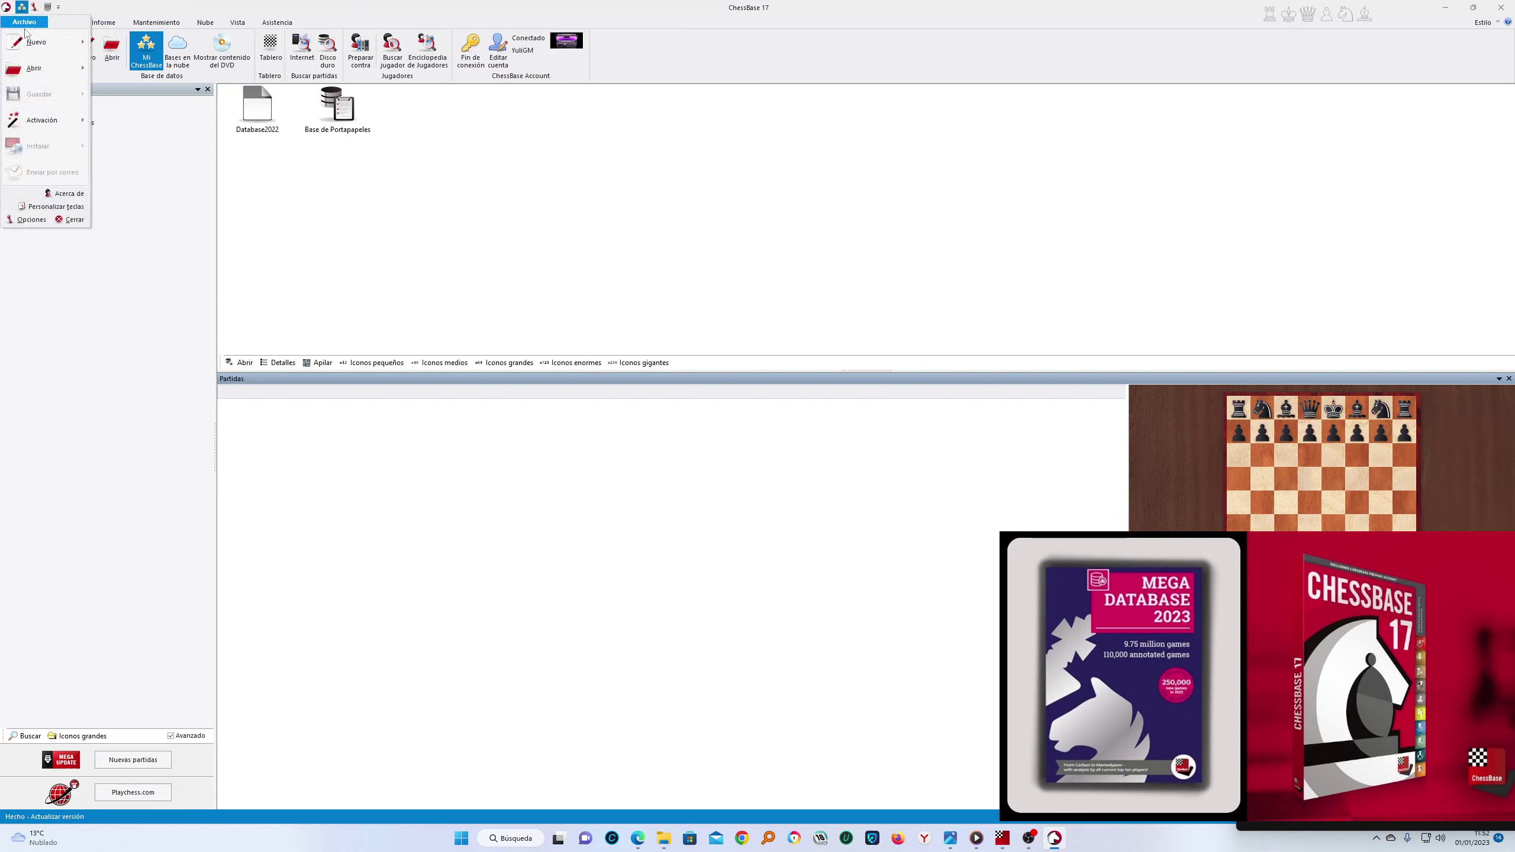
mouse_move(48, 120)
left_click(160, 209)
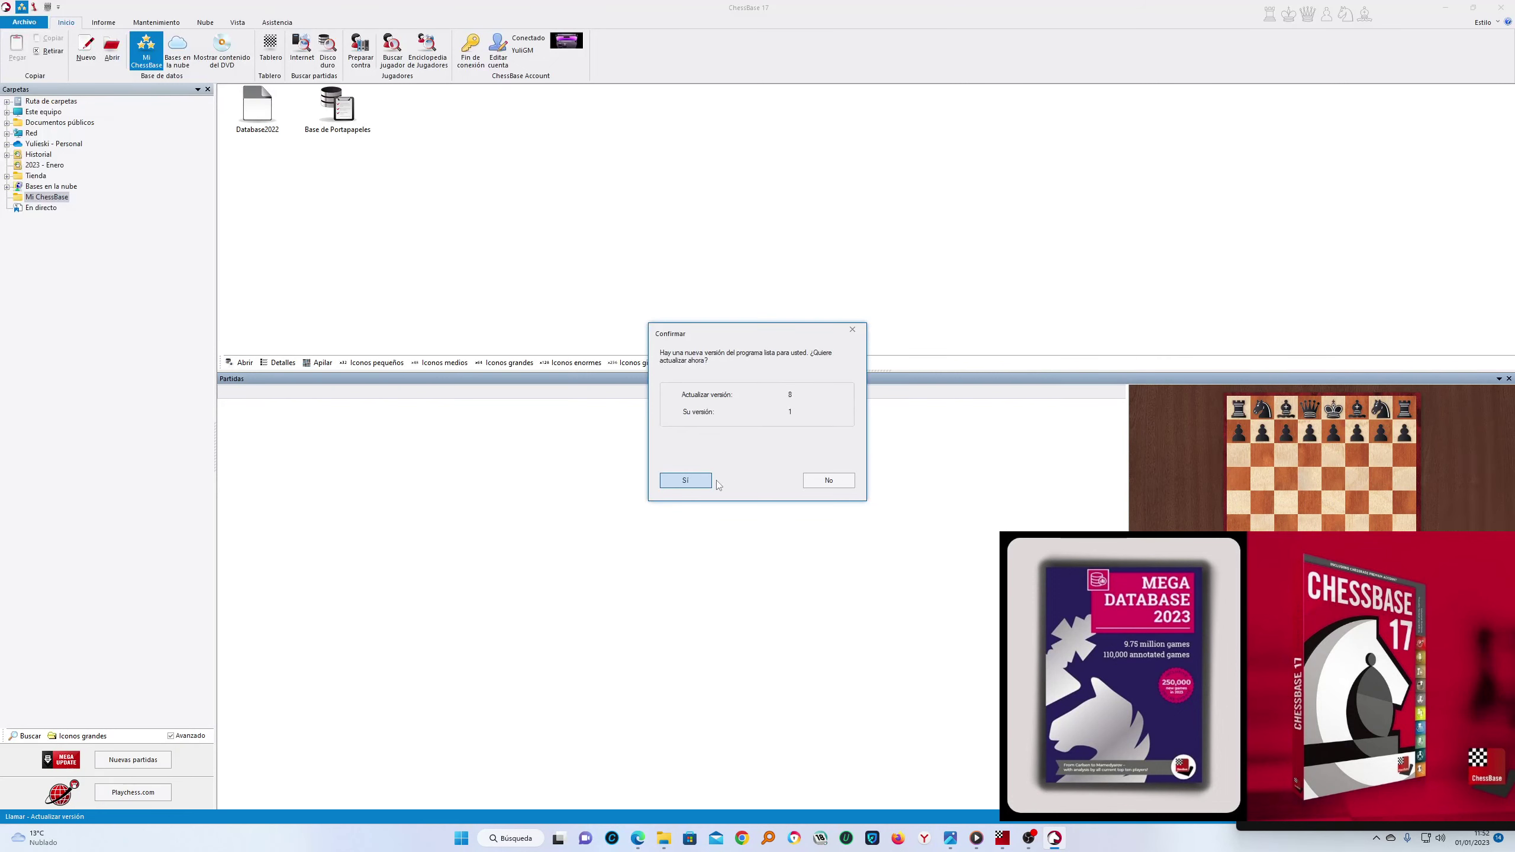
left_click(686, 480)
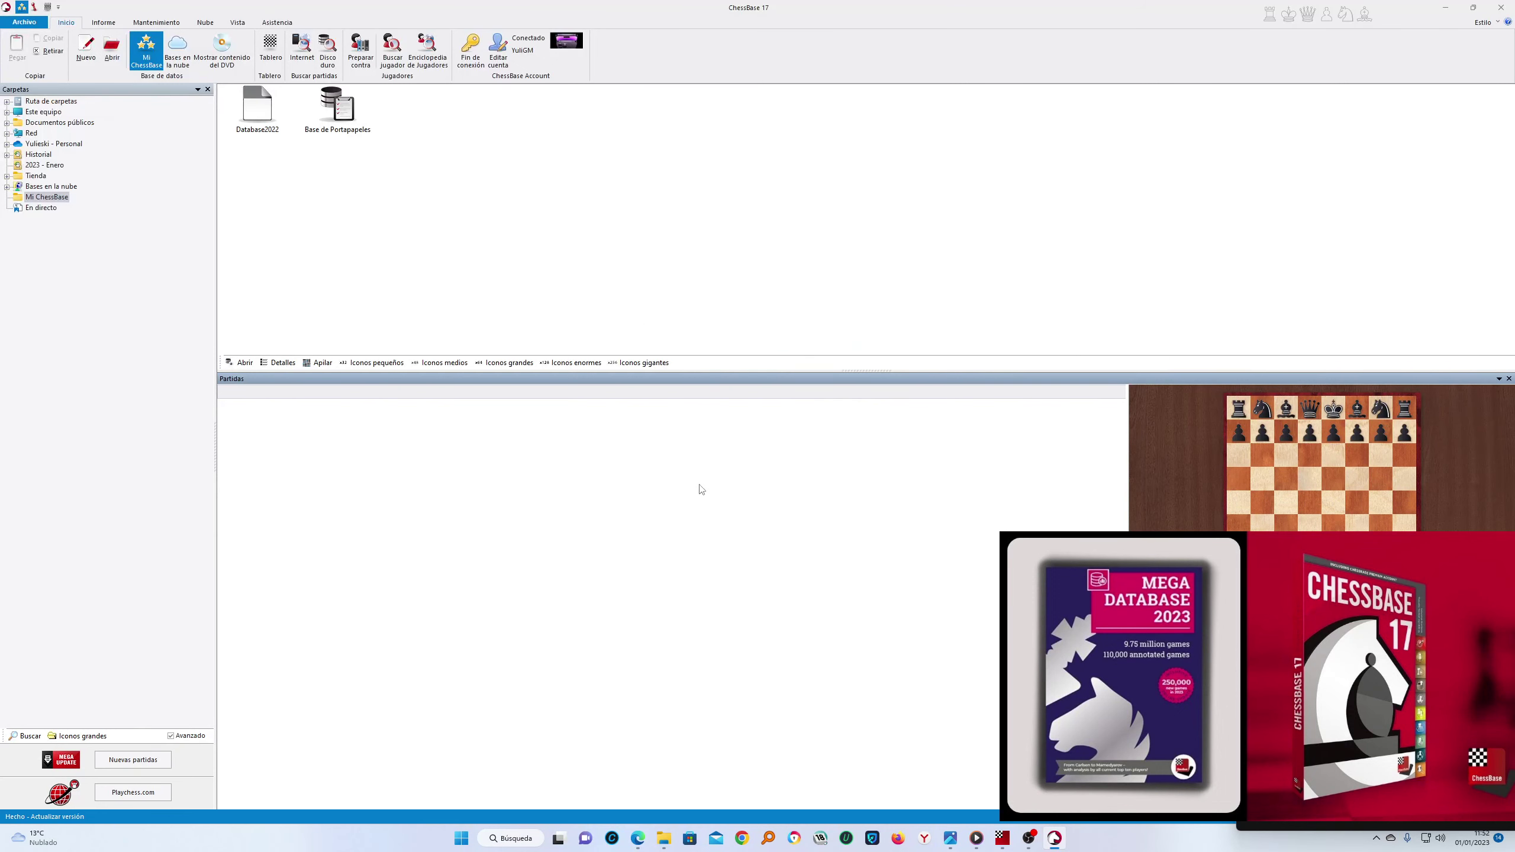
Close ChessBase 17, refresh the desktop, and relaunch the program
left_click(1502, 9)
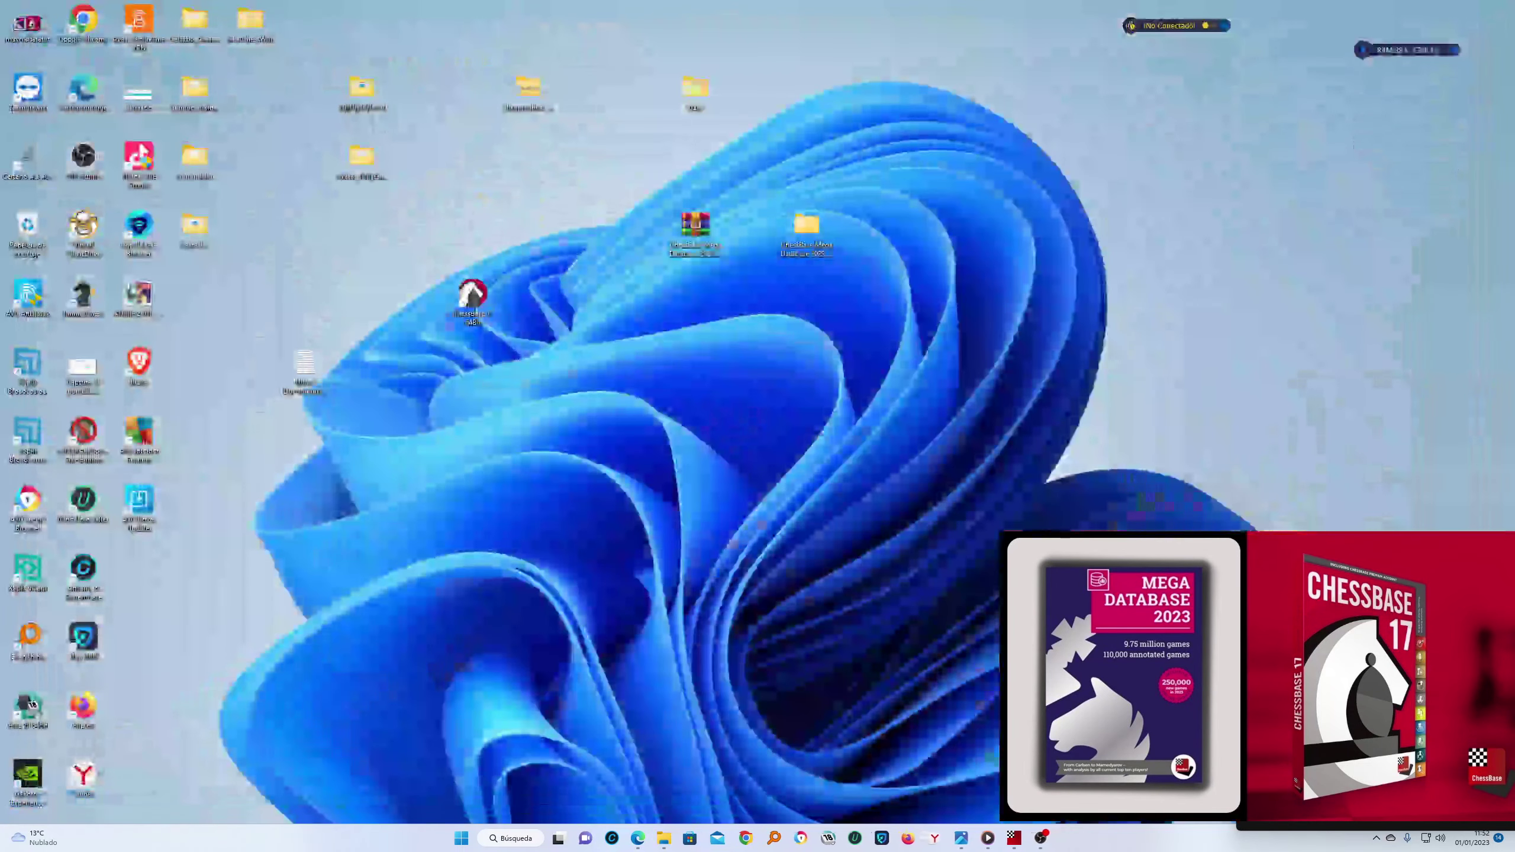
right_click(971, 307)
left_click(1012, 356)
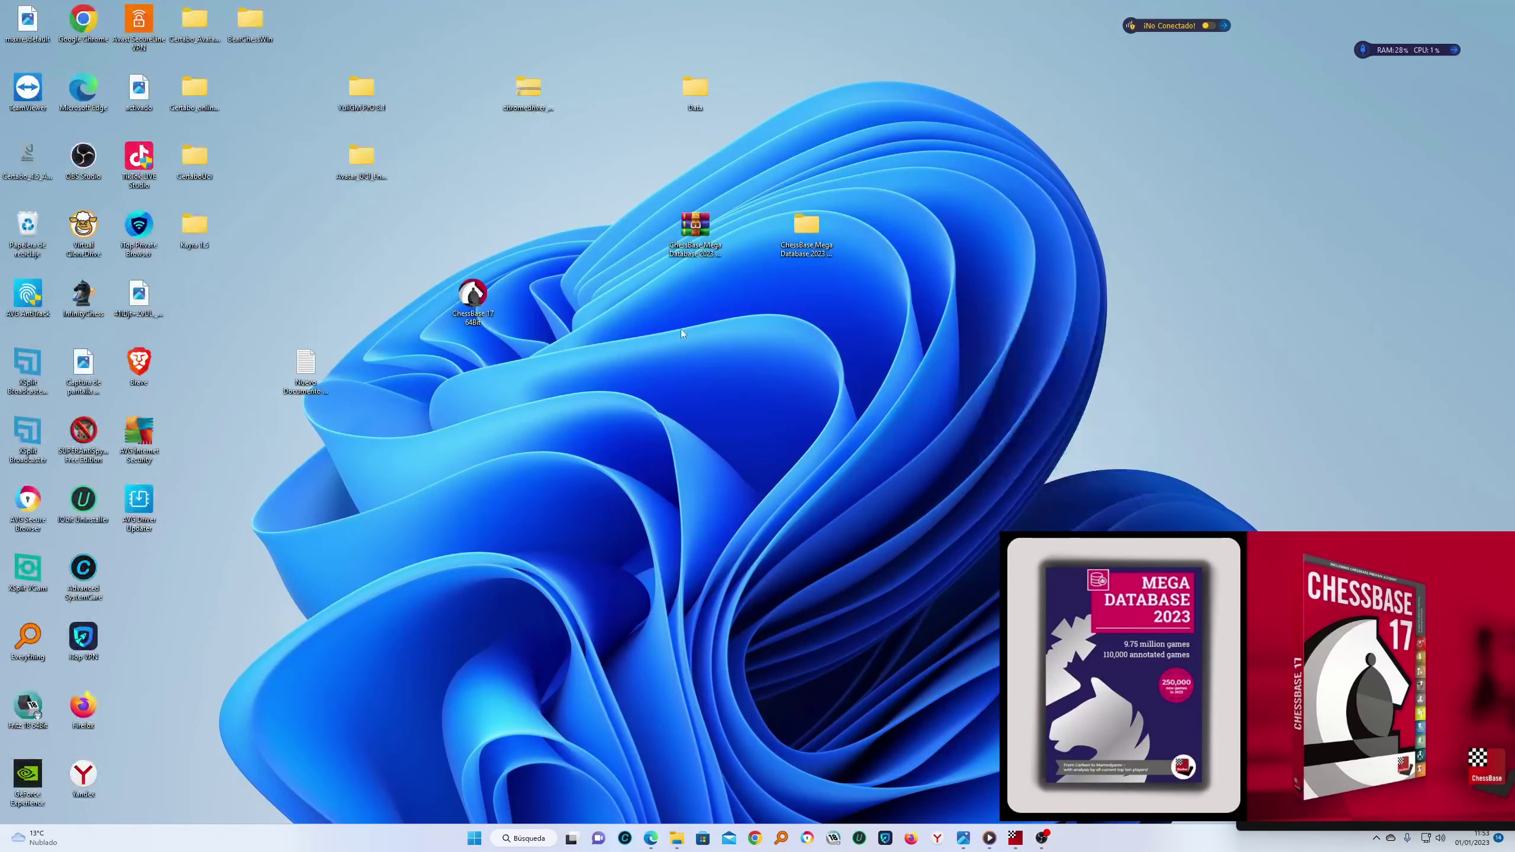
double_click(472, 298)
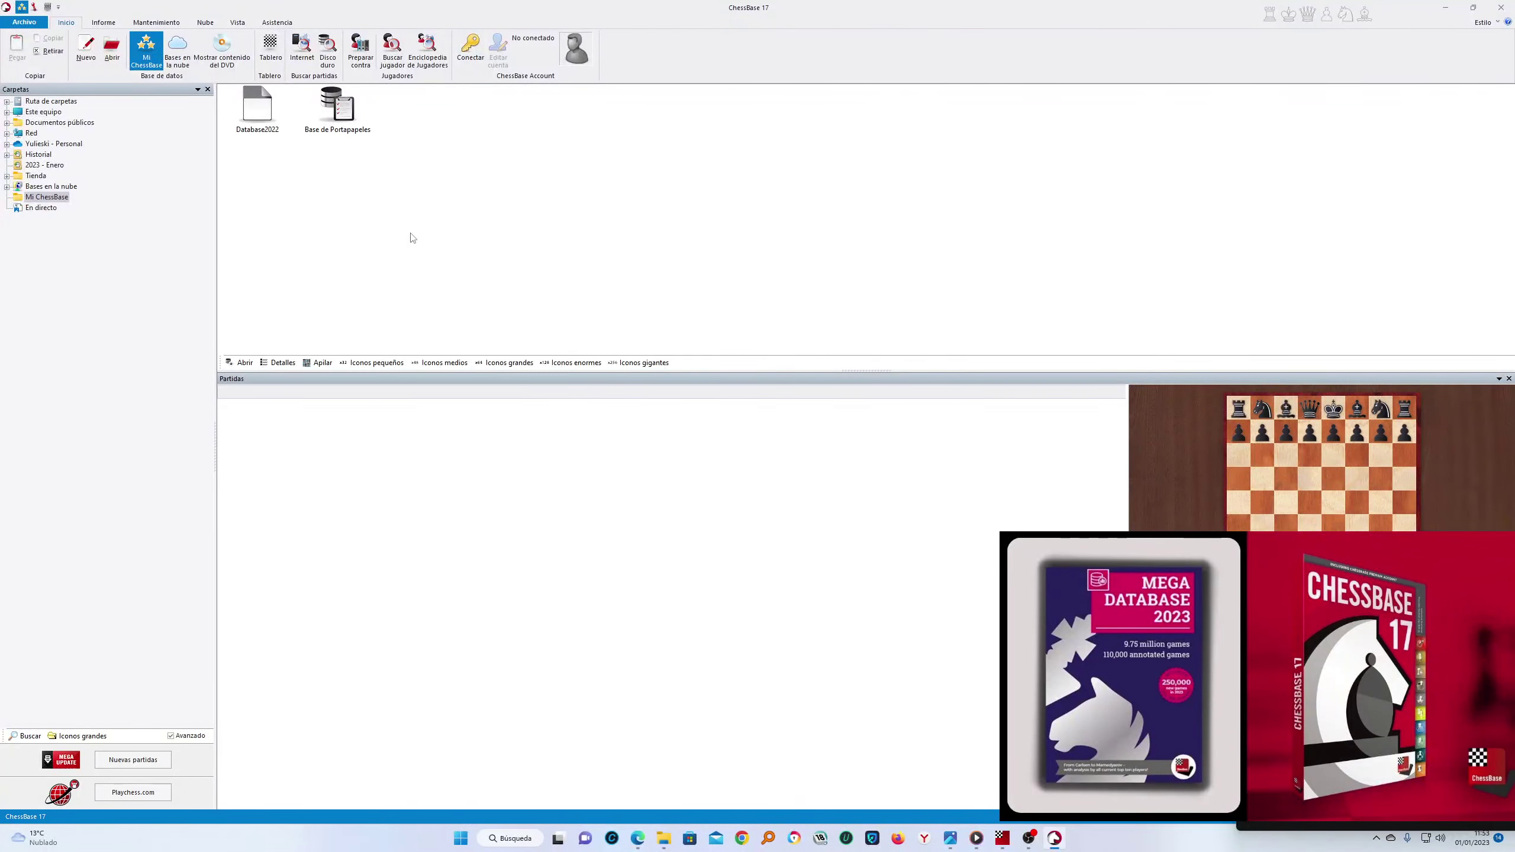
Accept the version update once more, restore the window size, and open a Tablero board
left_click(24, 22)
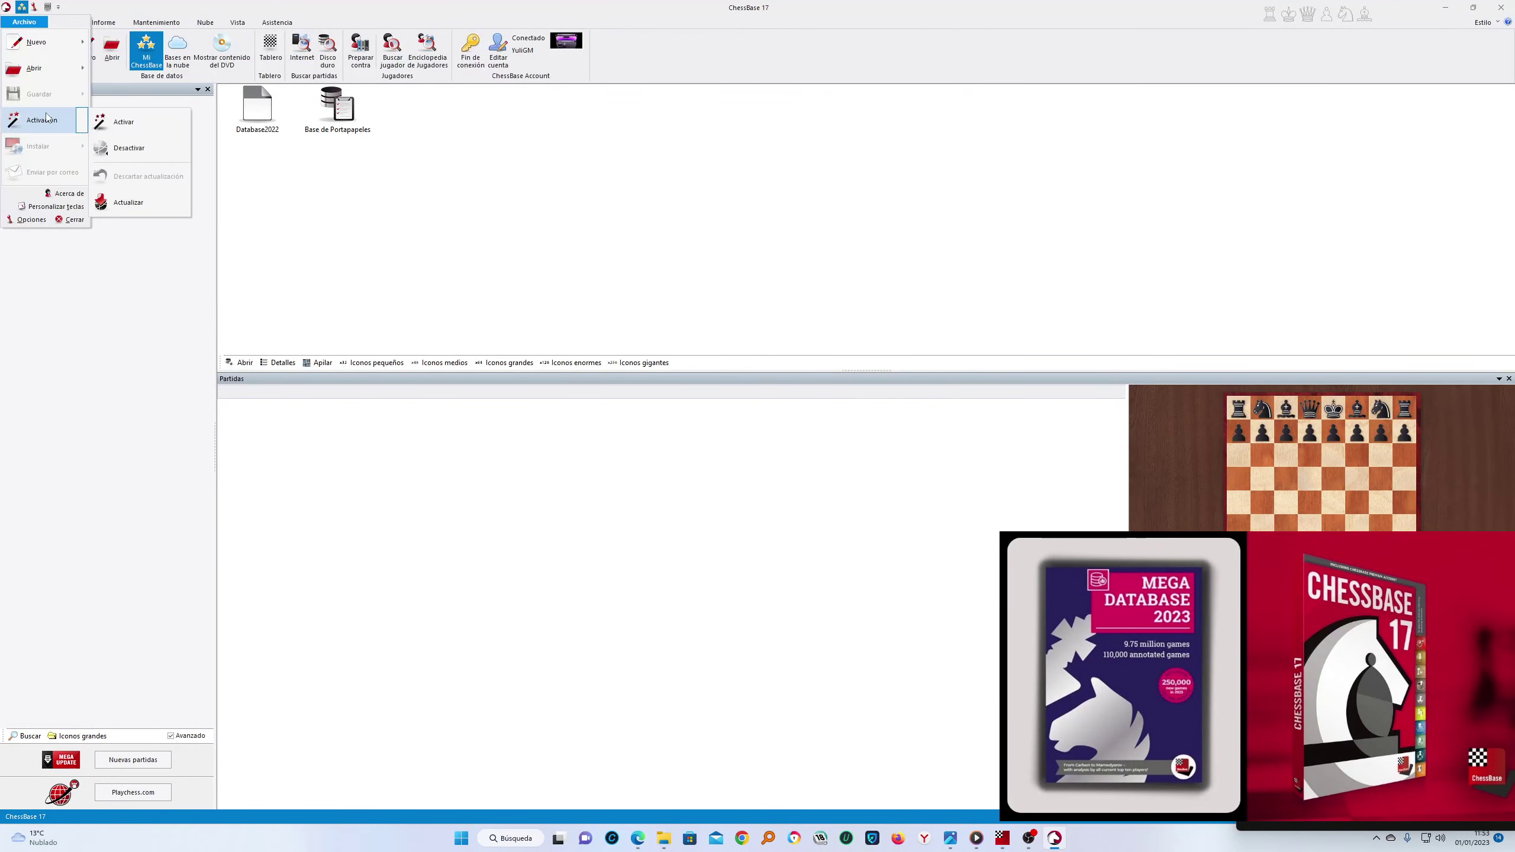
left_click(140, 206)
left_click(685, 483)
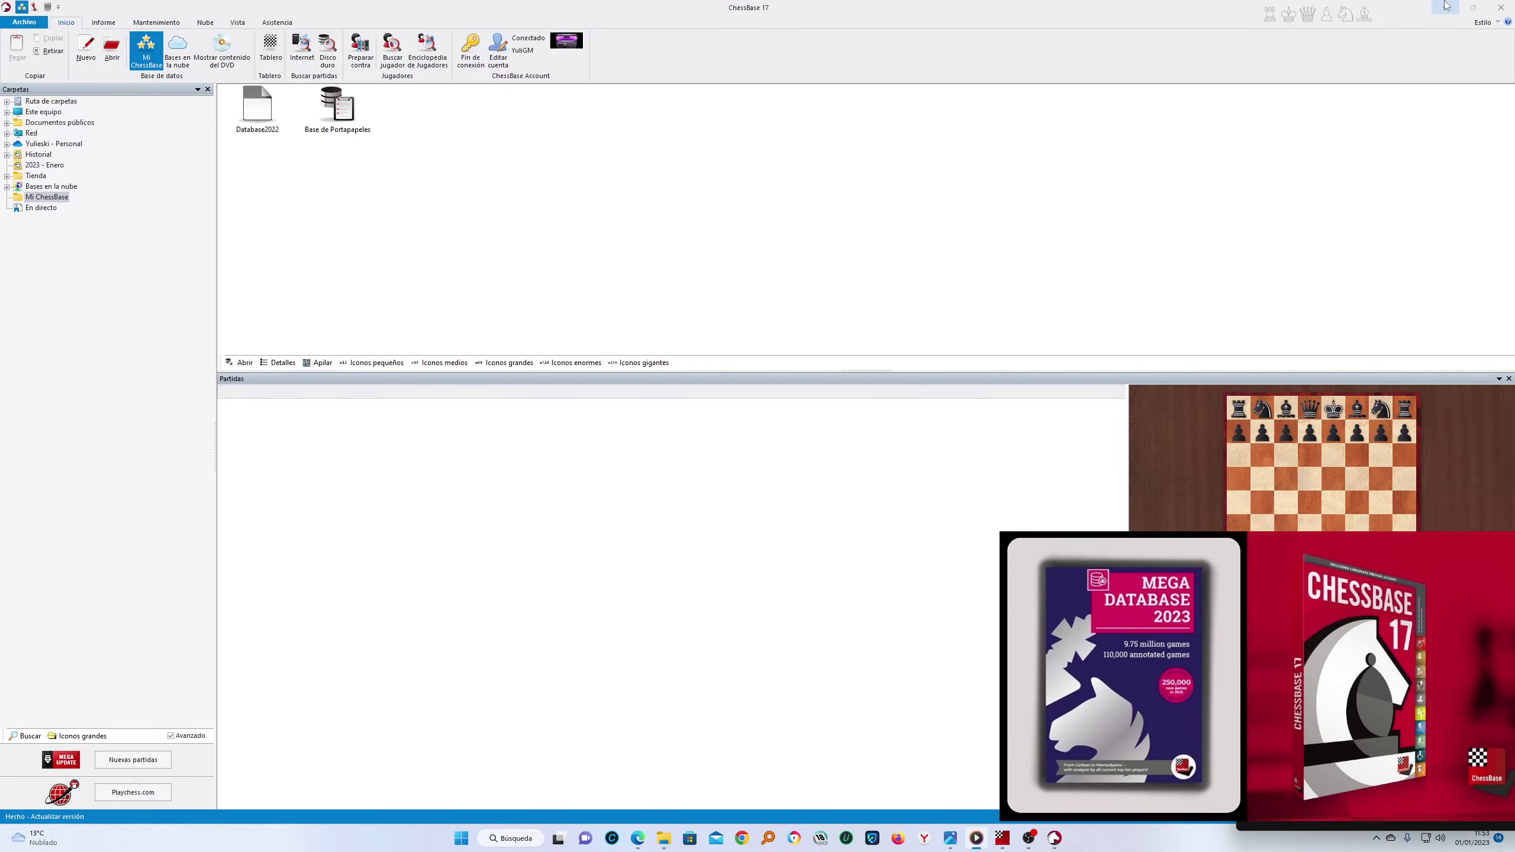
double_click(928, 7)
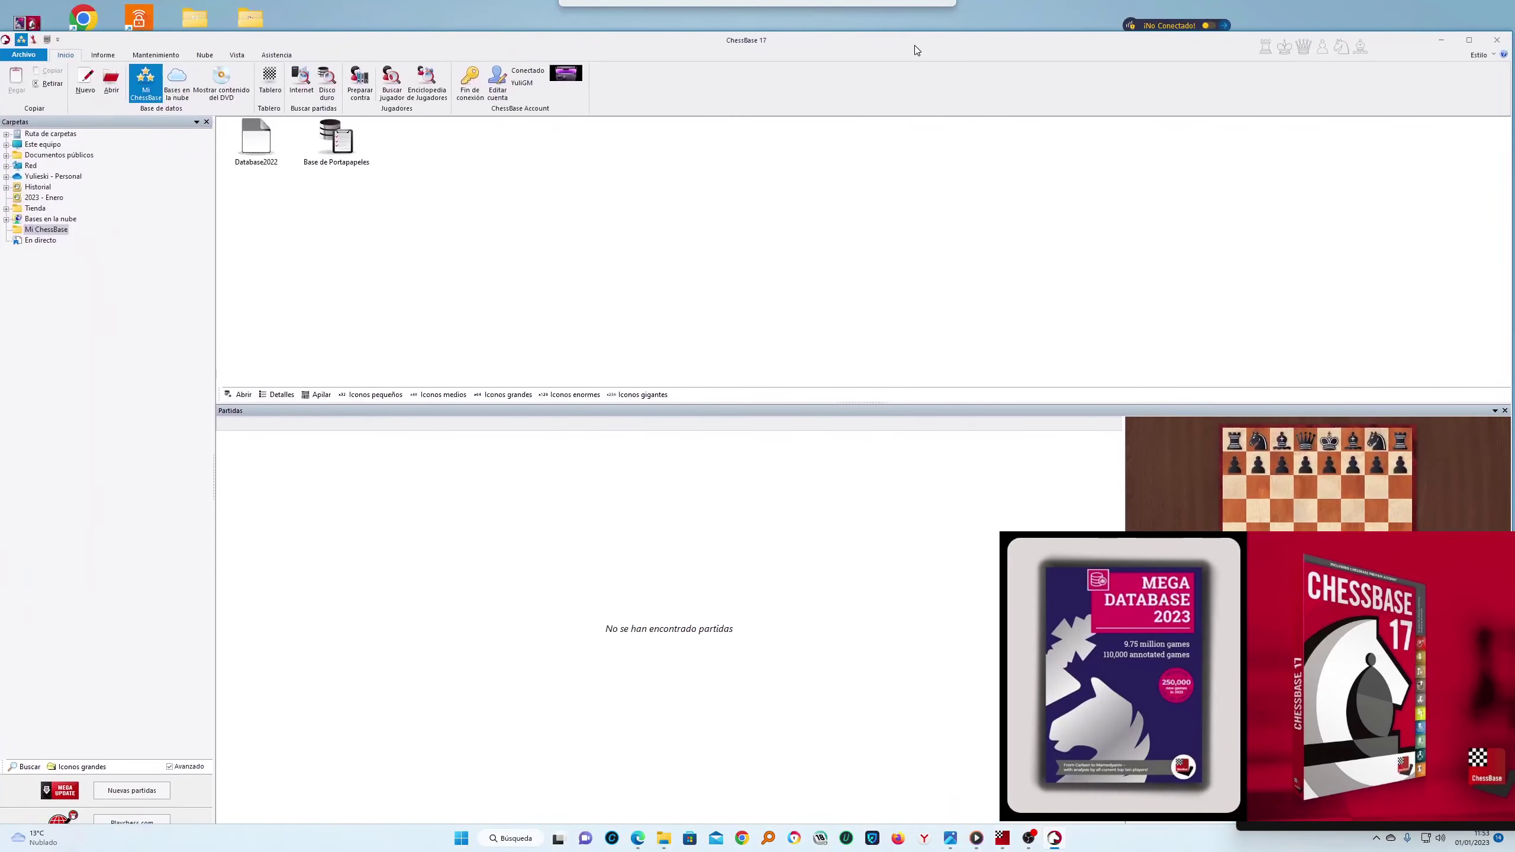
left_click(270, 82)
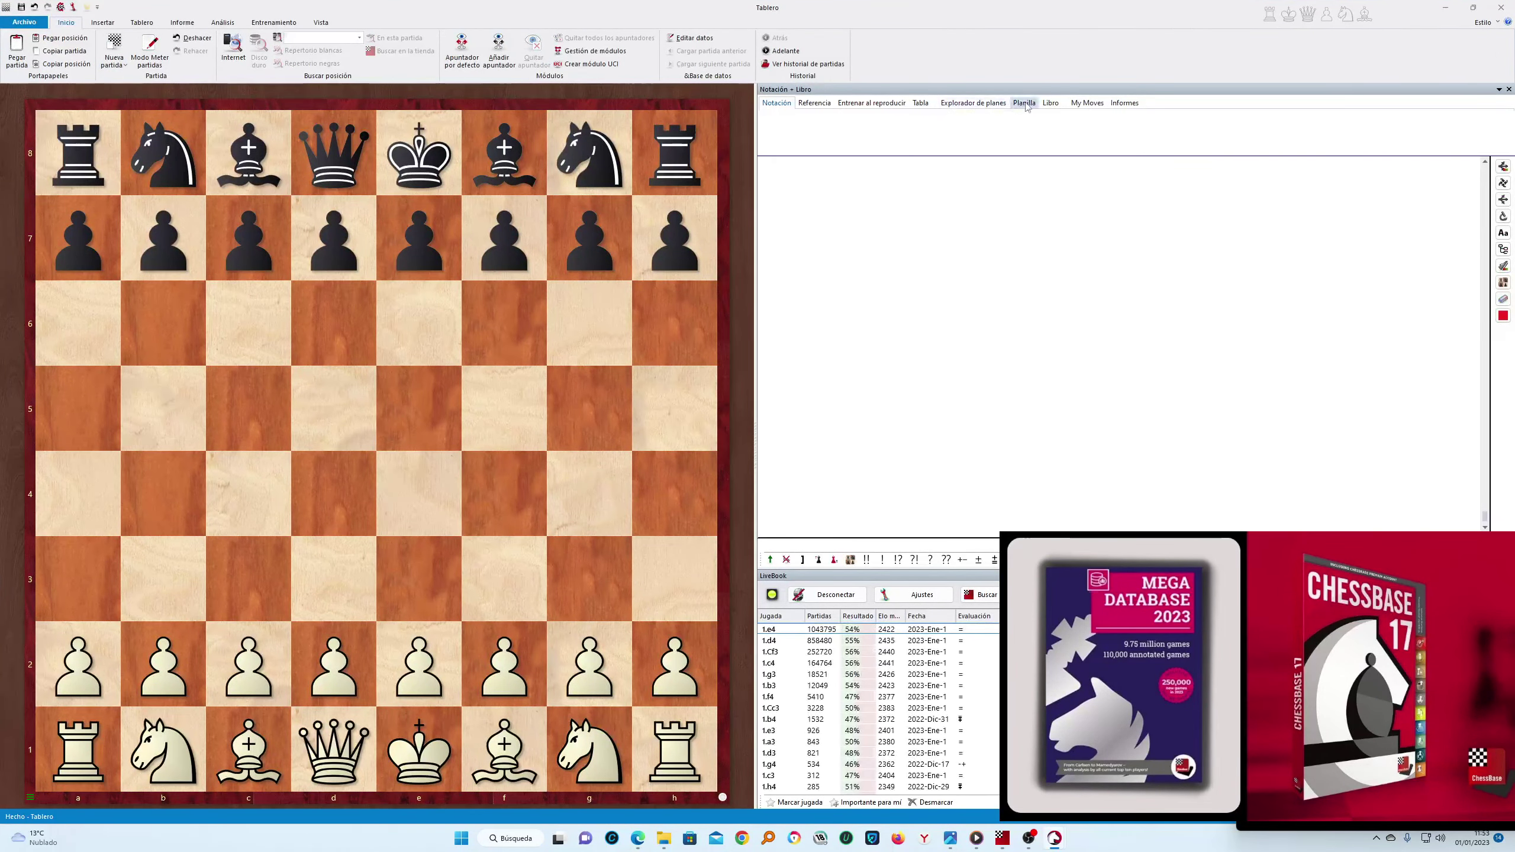
Load the Fritz 18 static opening book and show the Plans Explorer and My Moves panes
left_click(1083, 108)
left_click(1050, 102)
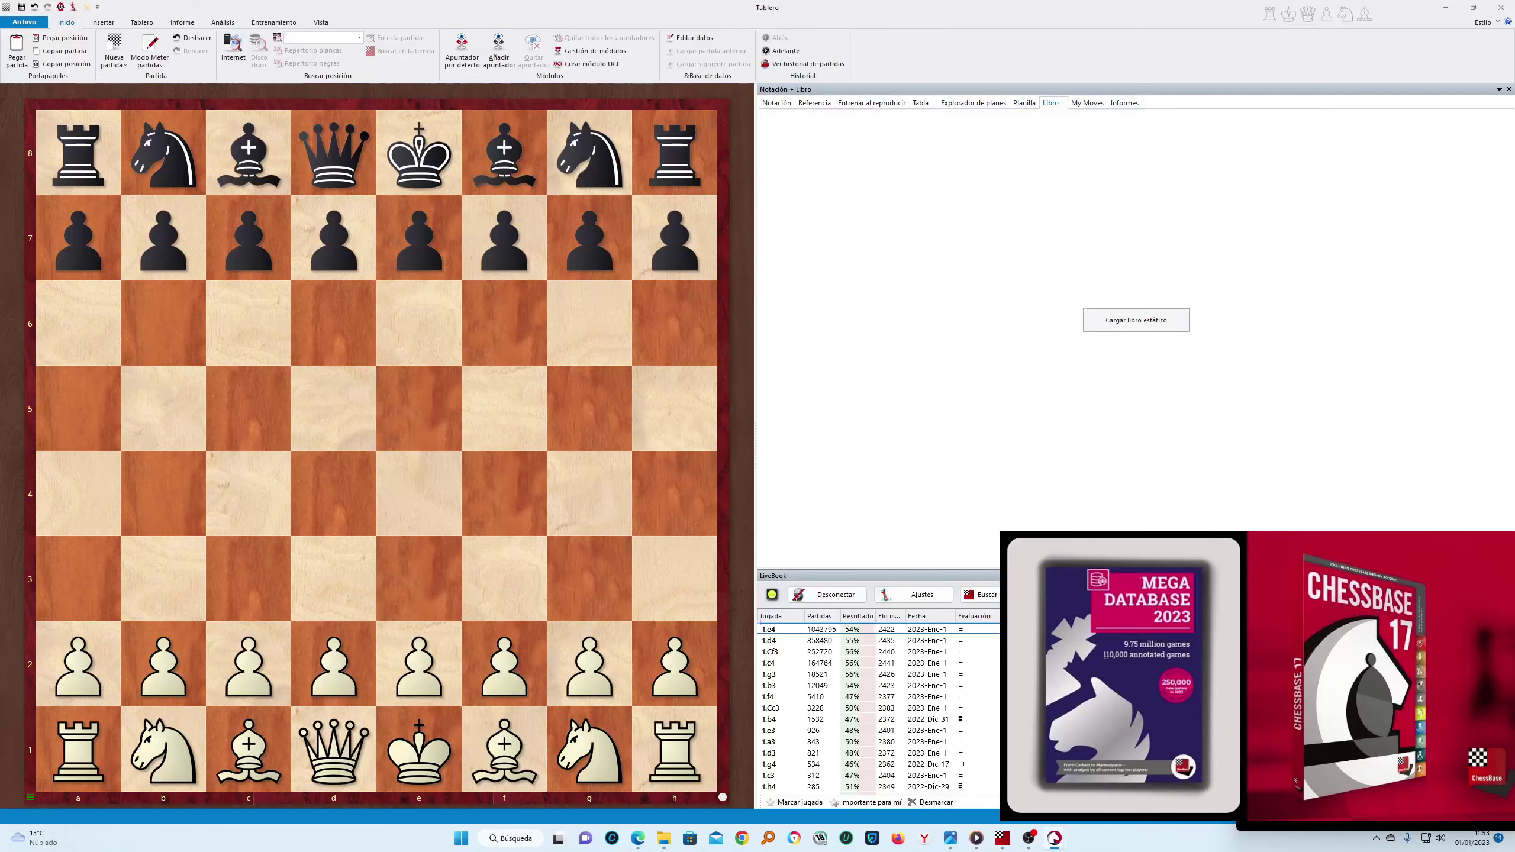
left_click(1125, 332)
double_click(683, 357)
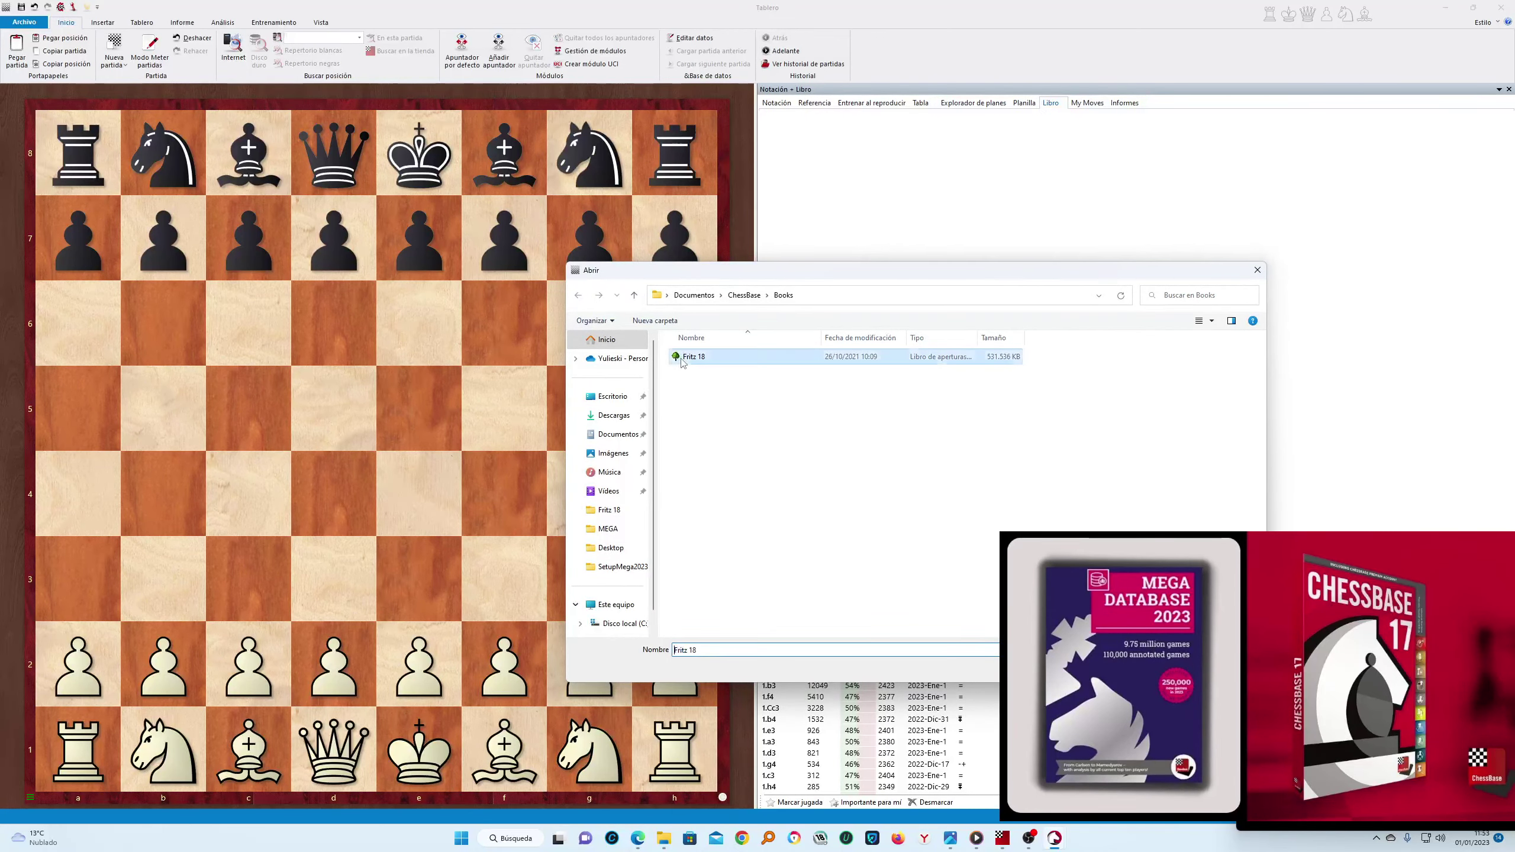
left_click(972, 103)
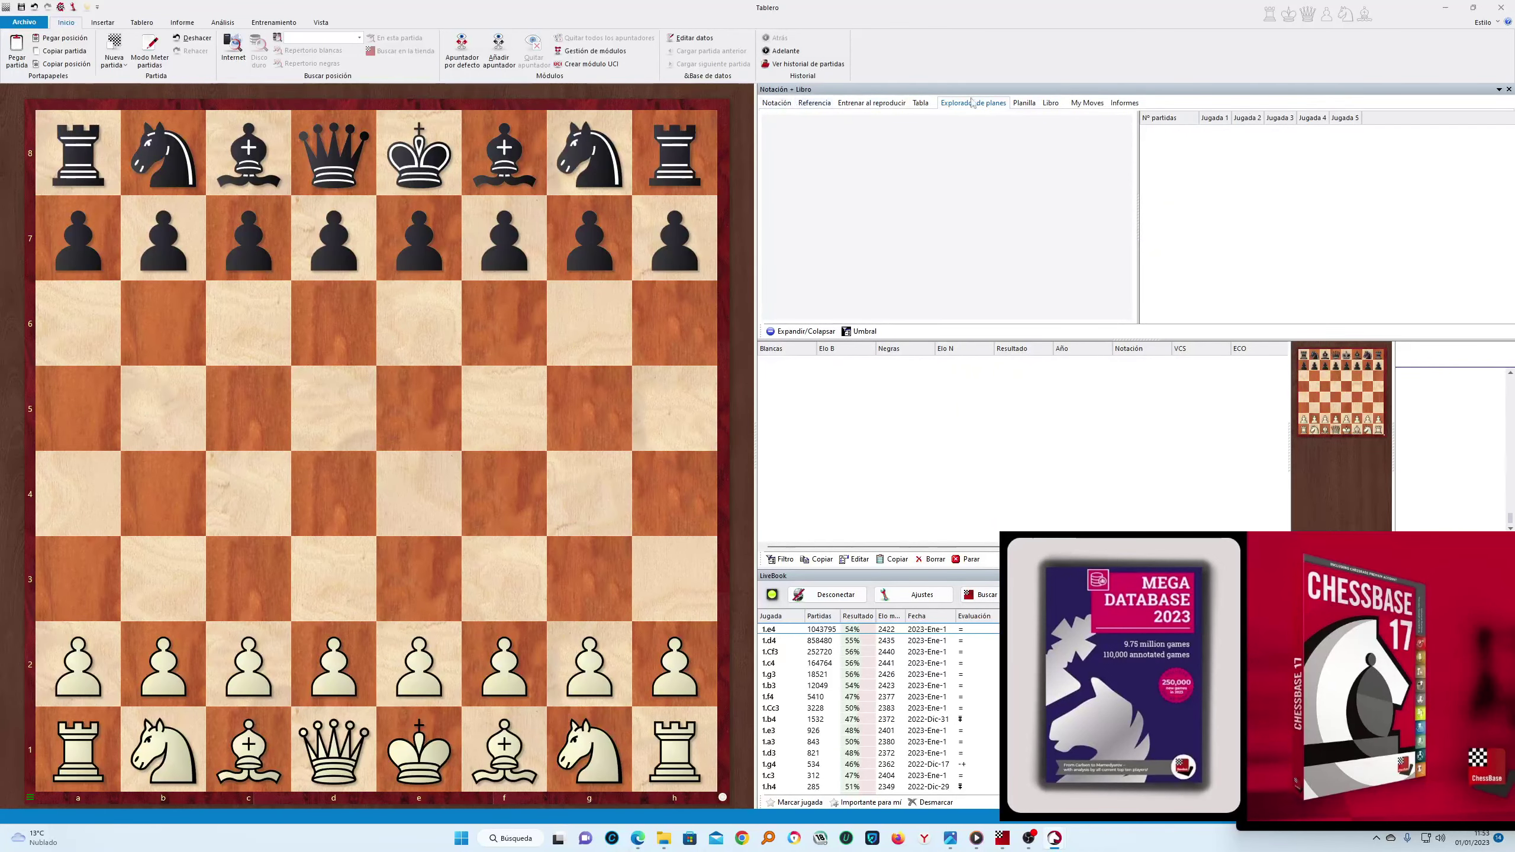
left_click(1079, 104)
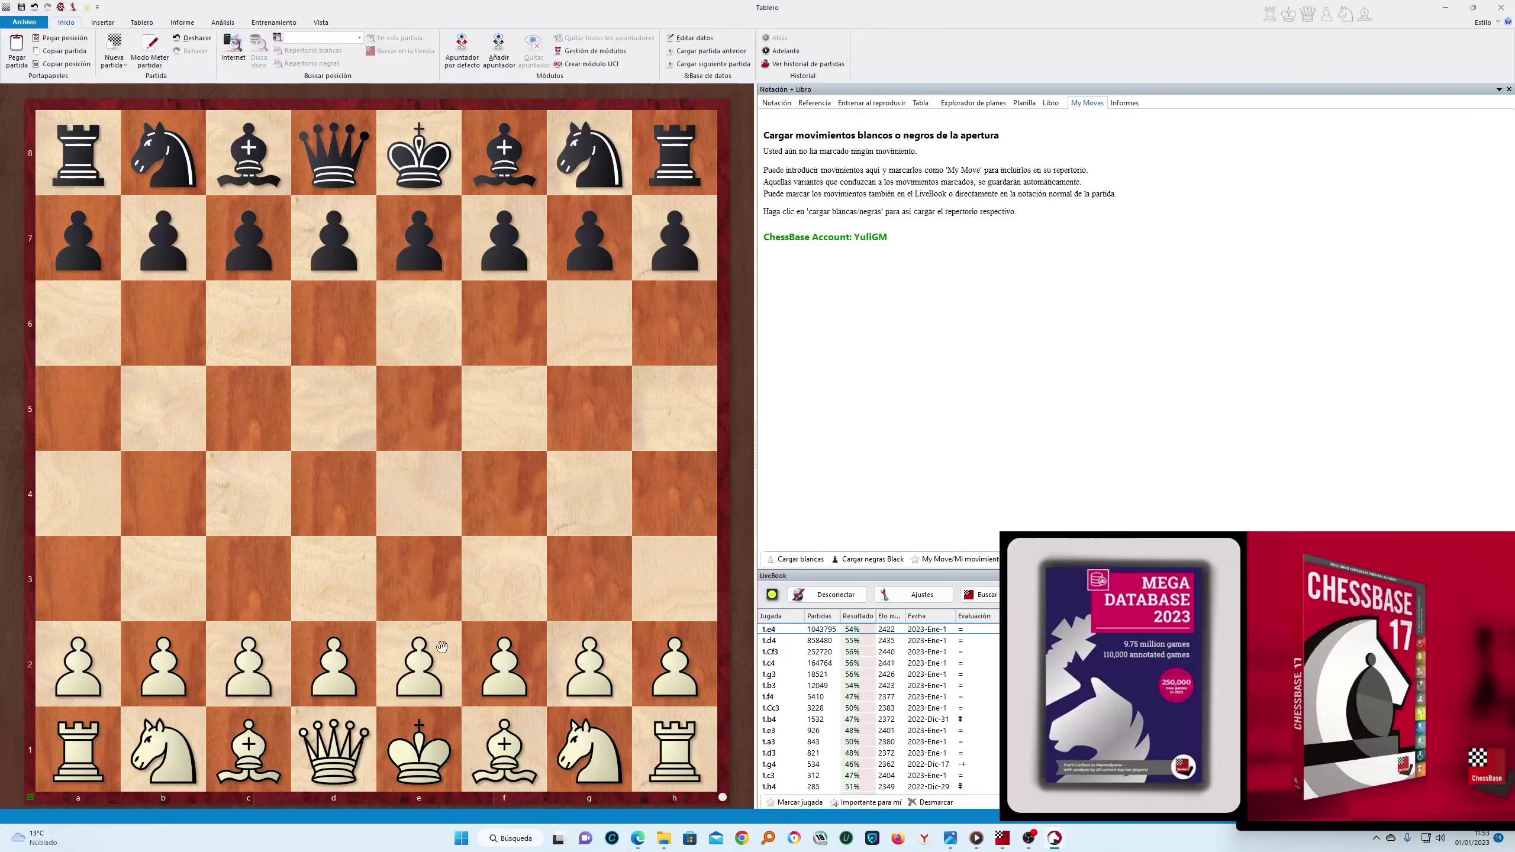
Play the Sicilian opening moves e4, Nf3, d4, Nxd4 and Nc3 for White
left_click_drag(442, 647, 427, 499)
left_click(253, 412)
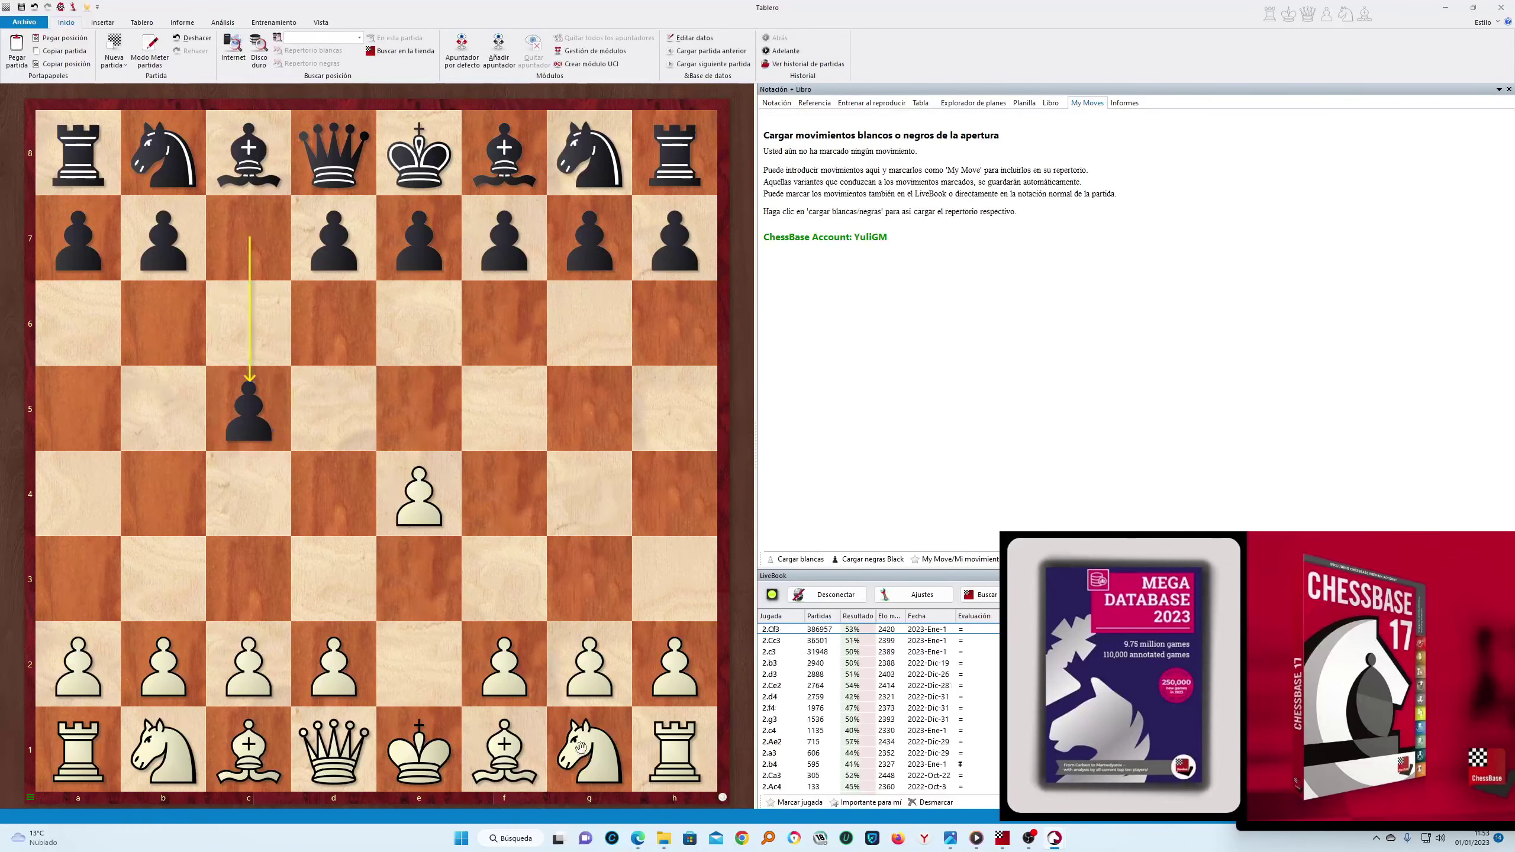
left_click_drag(581, 747, 504, 582)
left_click(334, 322)
left_click(332, 481)
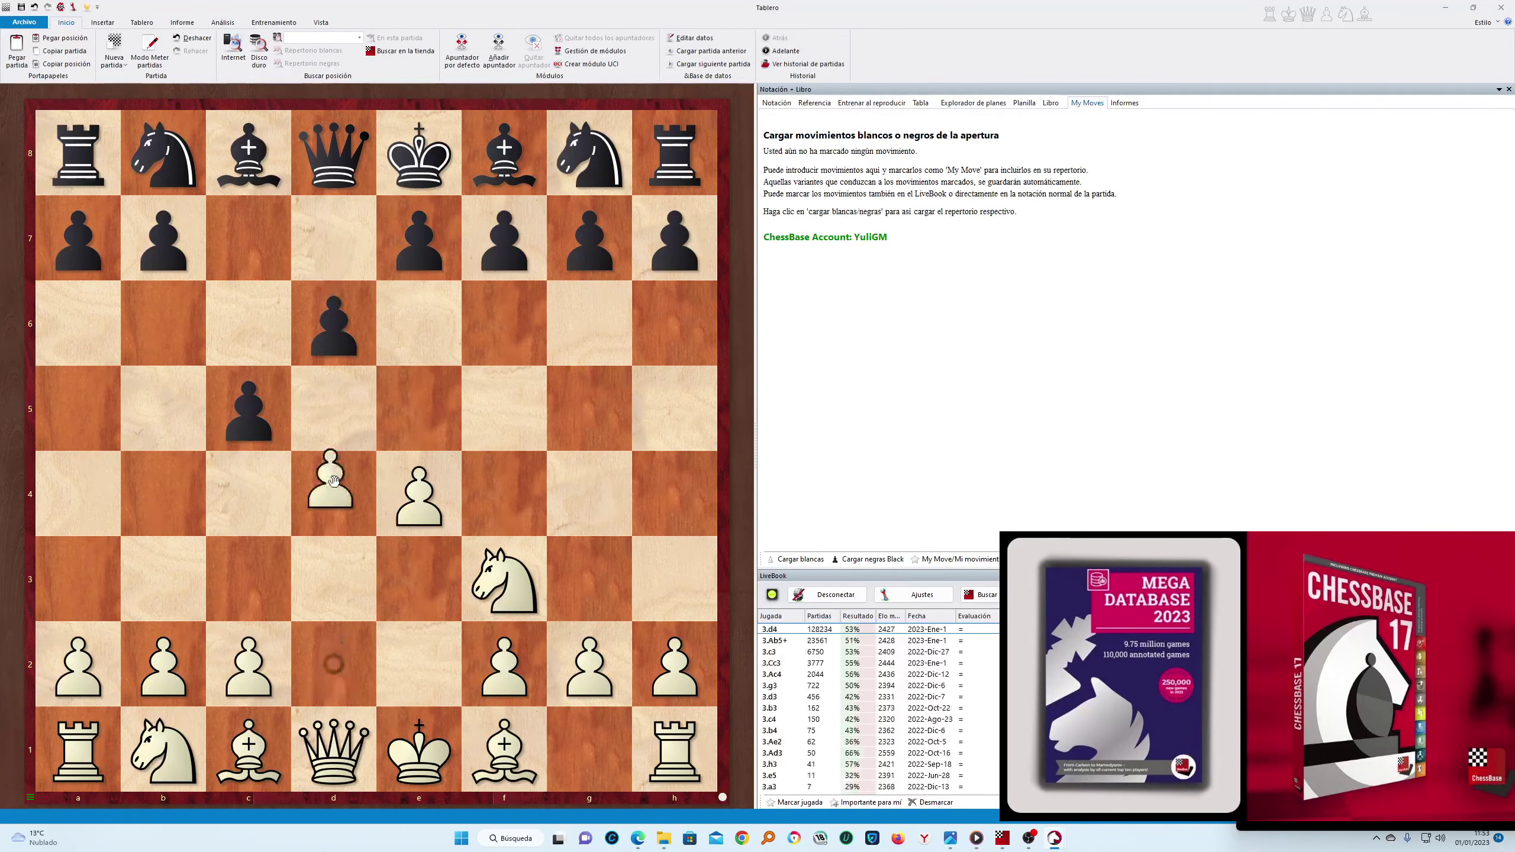
left_click(334, 480)
left_click(334, 483)
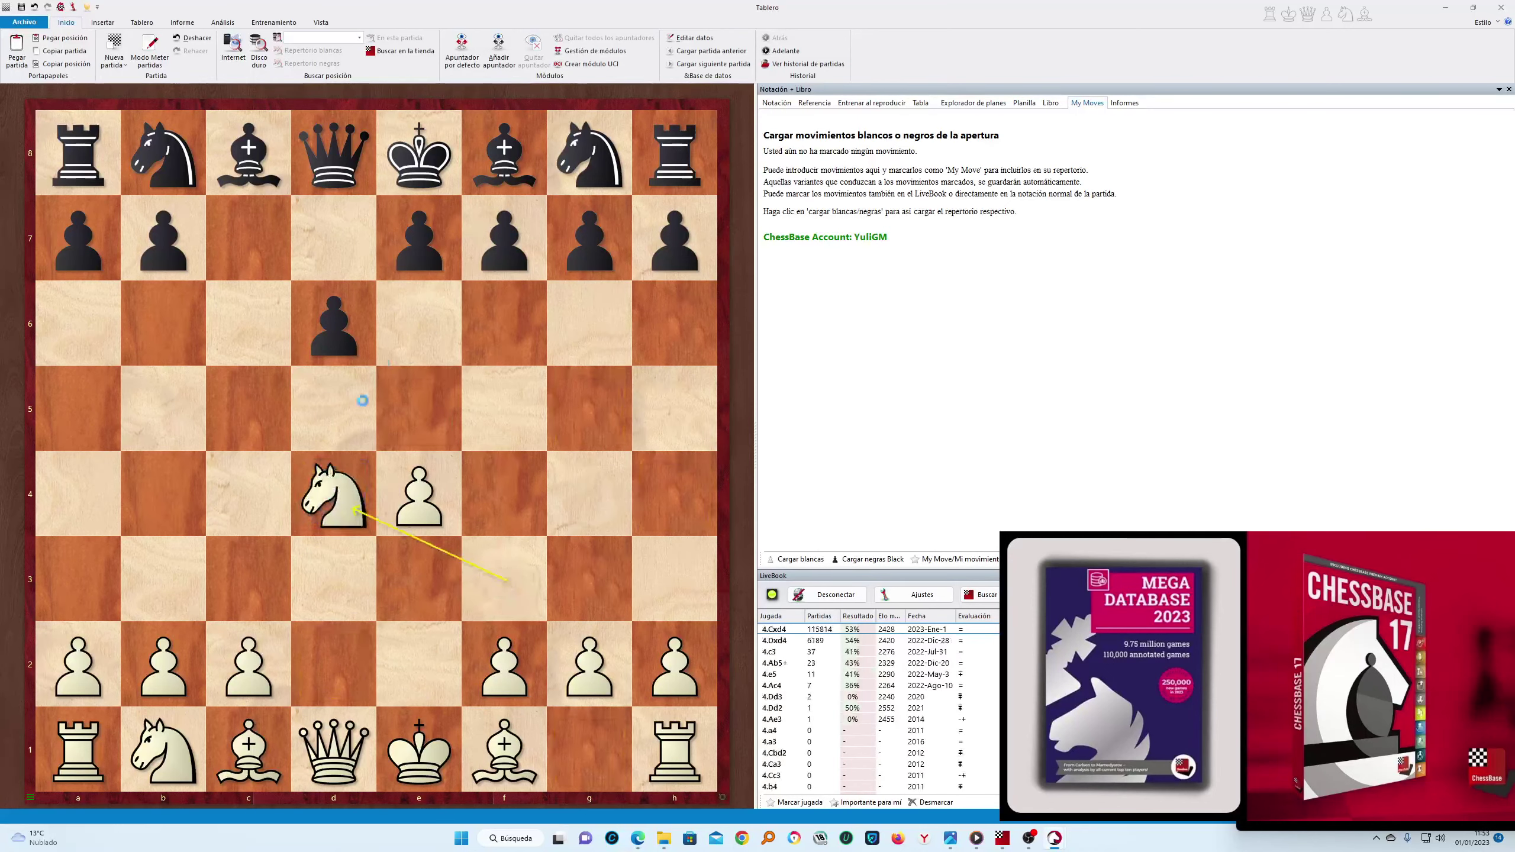
left_click(506, 325)
left_click(260, 586)
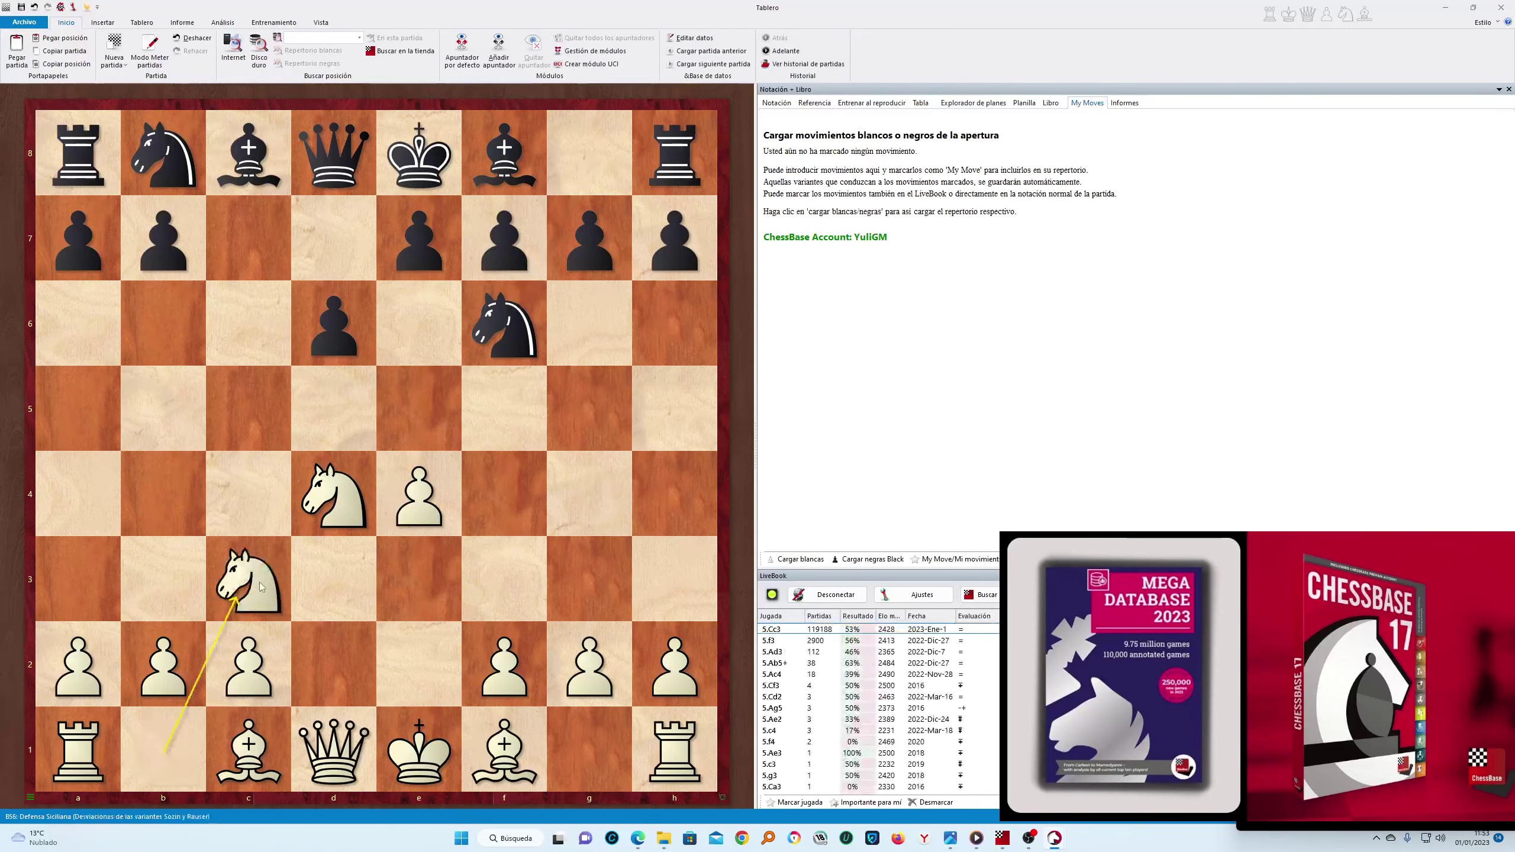
Continue with f4, Nxc6, then push e5 and capture exd6
left_click_drag(589, 239, 589, 323)
left_click_drag(504, 662, 513, 472)
left_click(250, 334)
left_click(249, 343)
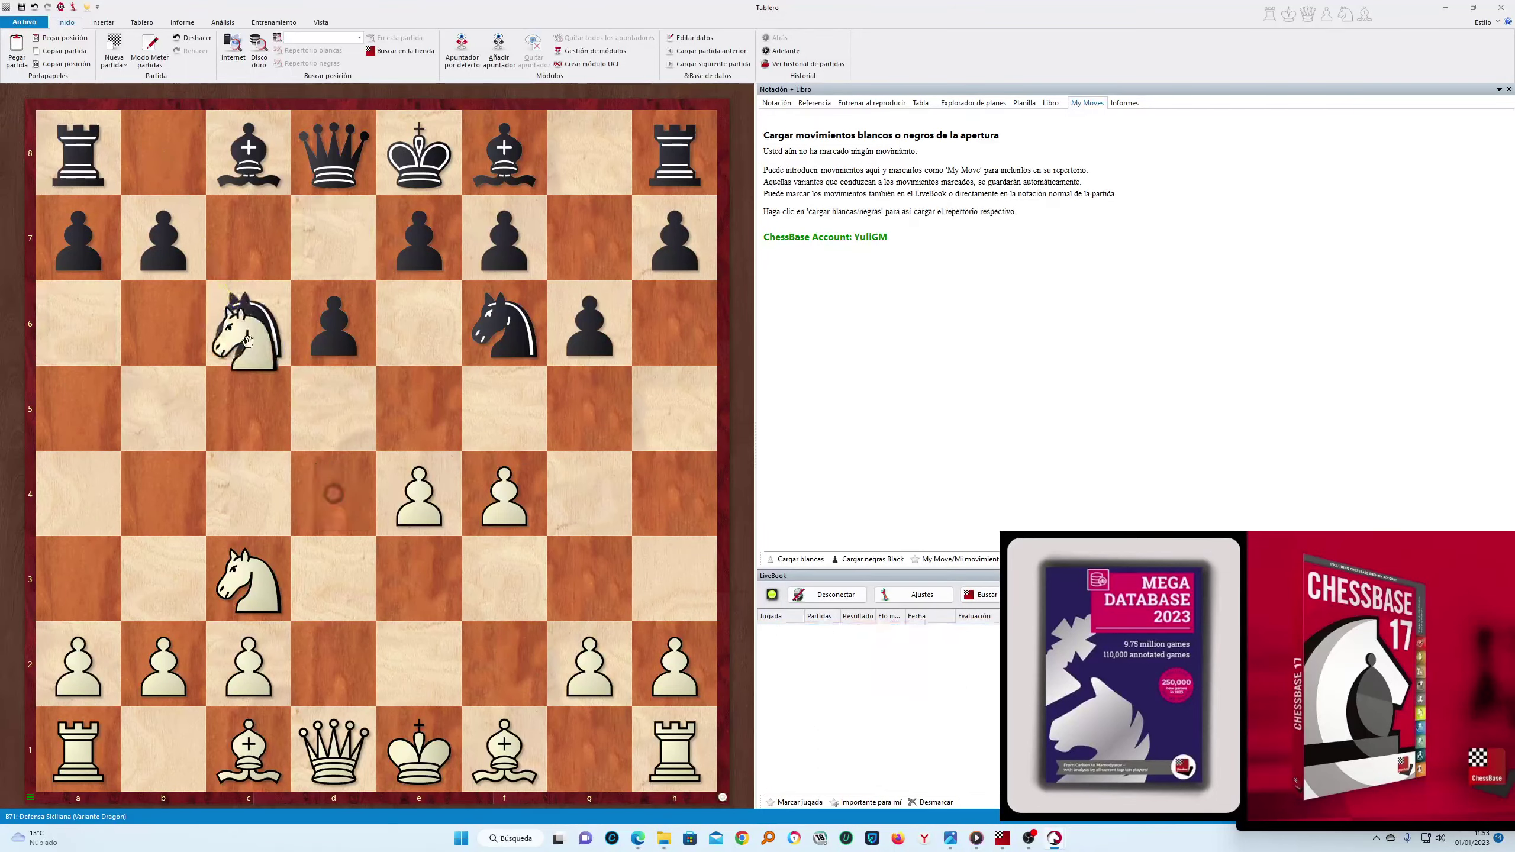
left_click(249, 344)
left_click_drag(419, 495, 412, 418)
left_click(334, 238)
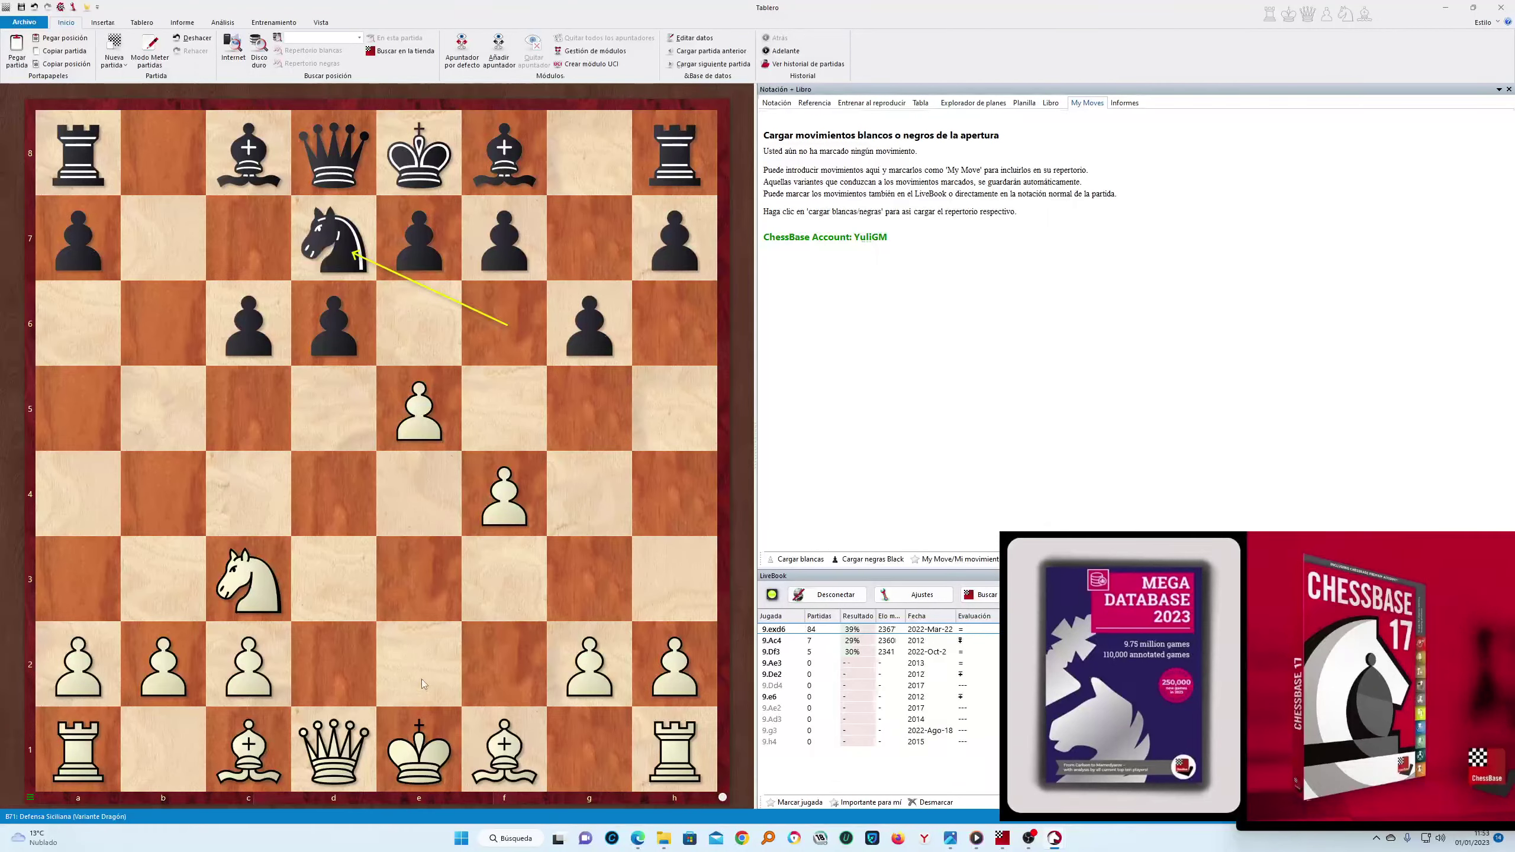
left_click_drag(408, 424, 335, 326)
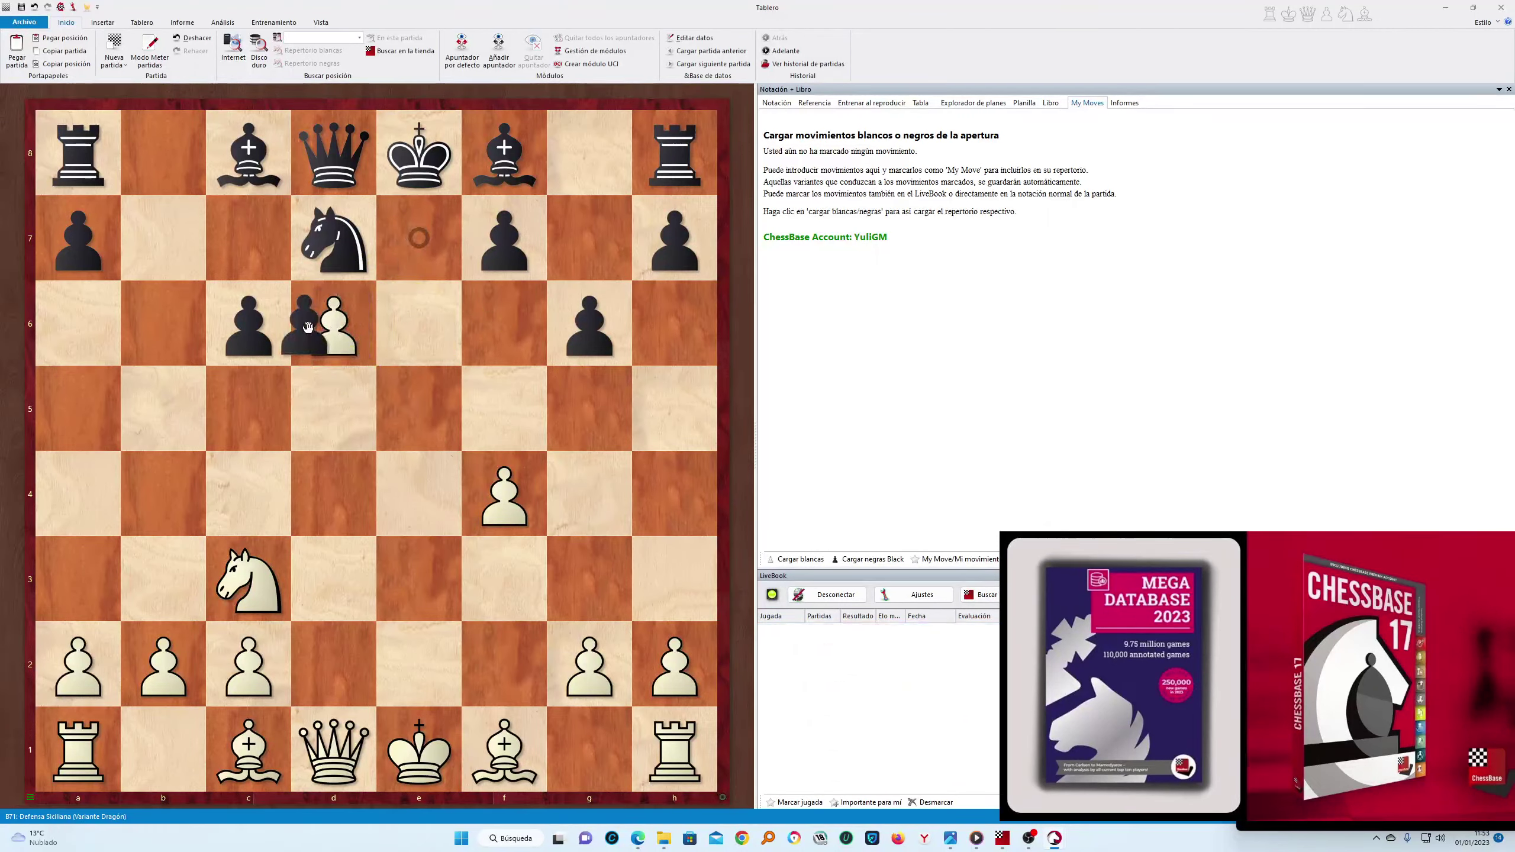
left_click(333, 326)
Finish with Qd2, Bc4, Nxd5 and Qxd5, then close the board window
left_click(345, 683)
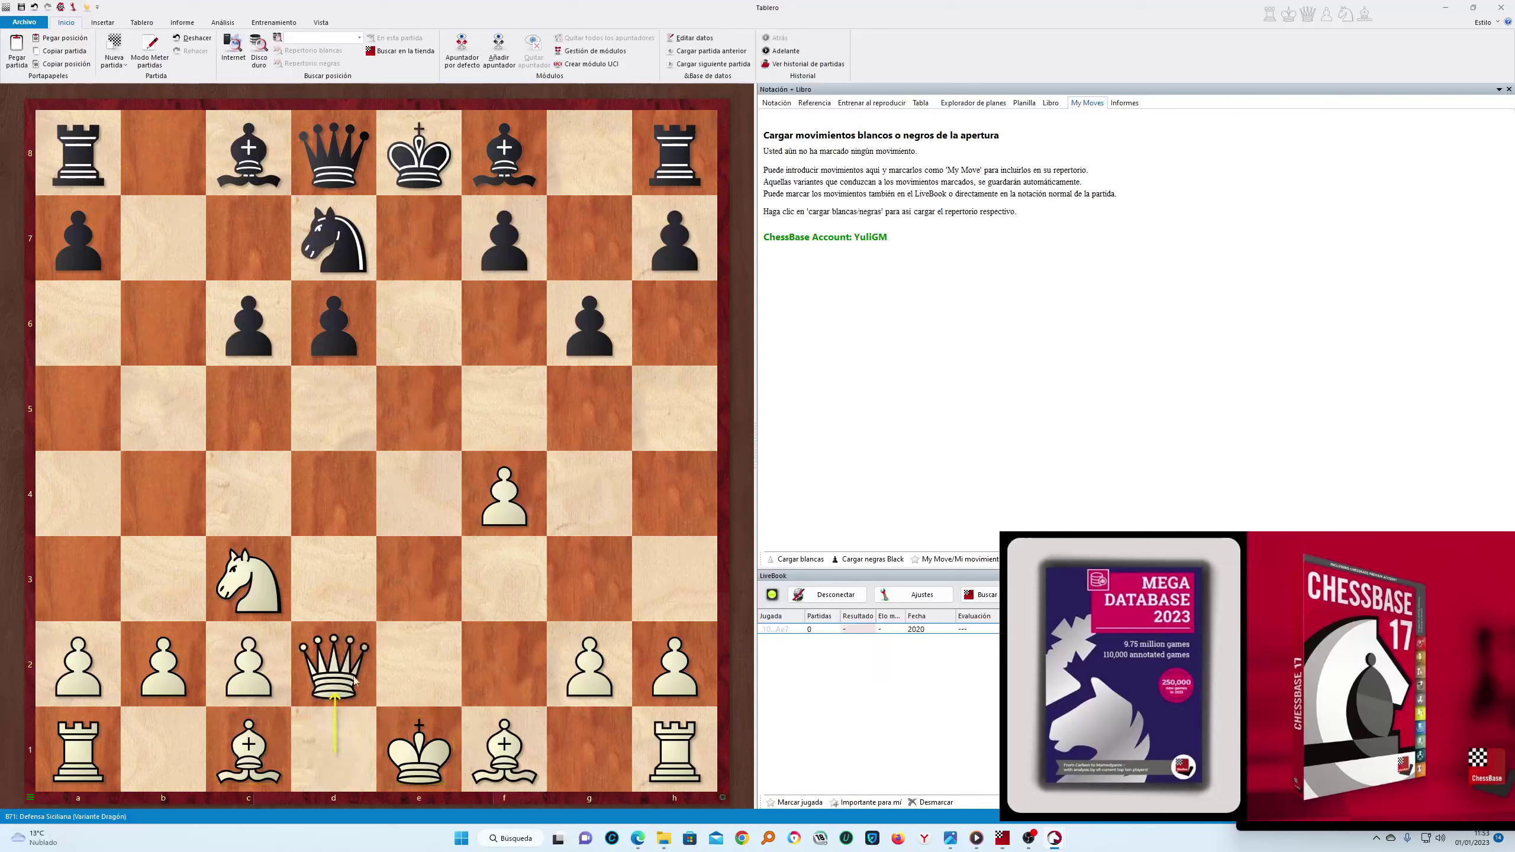
left_click_drag(505, 179, 590, 239)
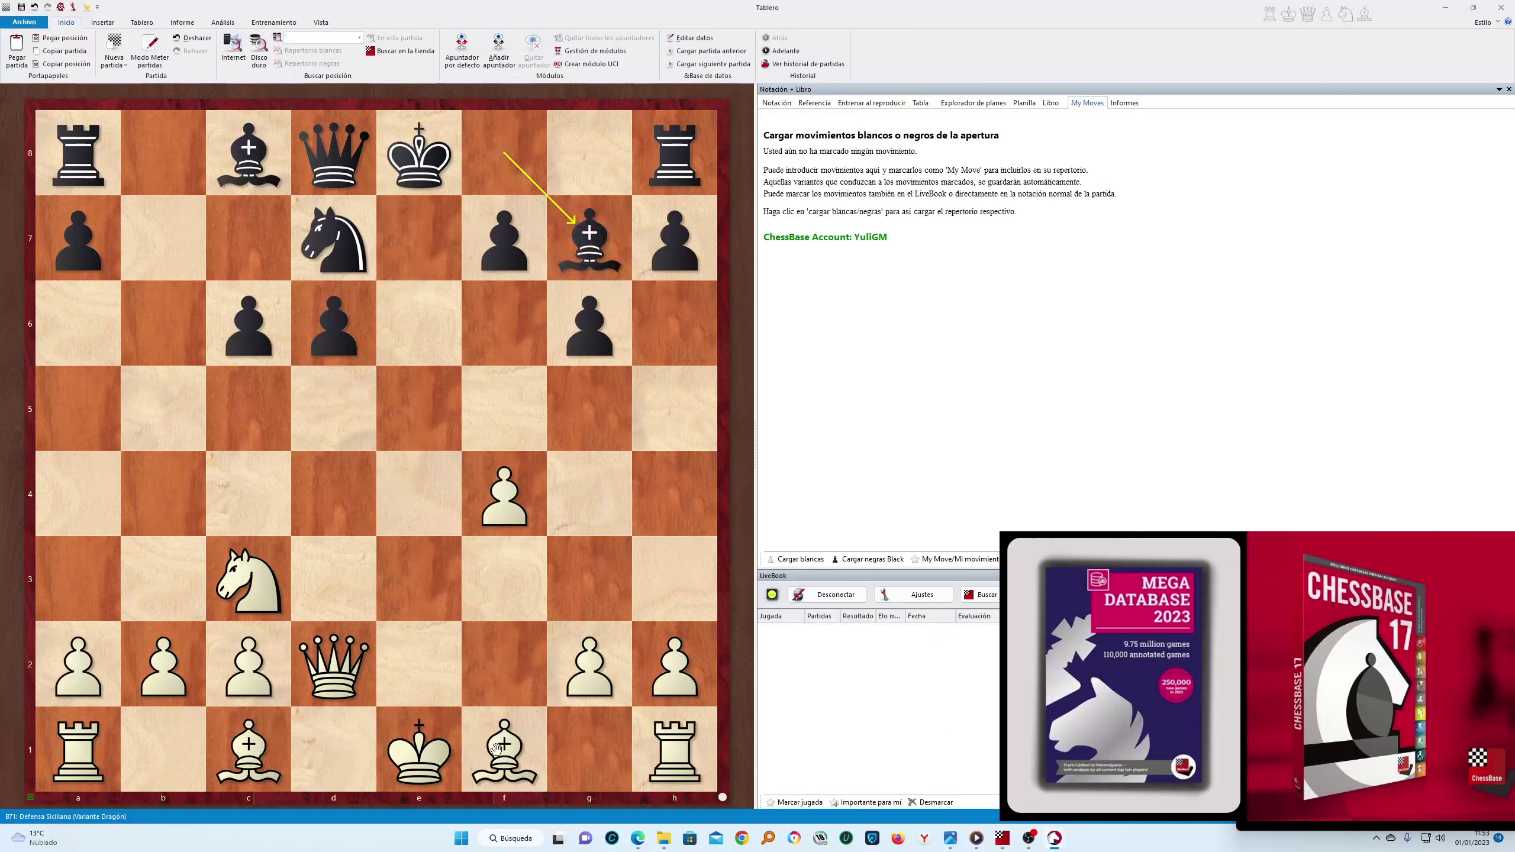
left_click_drag(504, 750, 272, 507)
left_click_drag(334, 326, 317, 418)
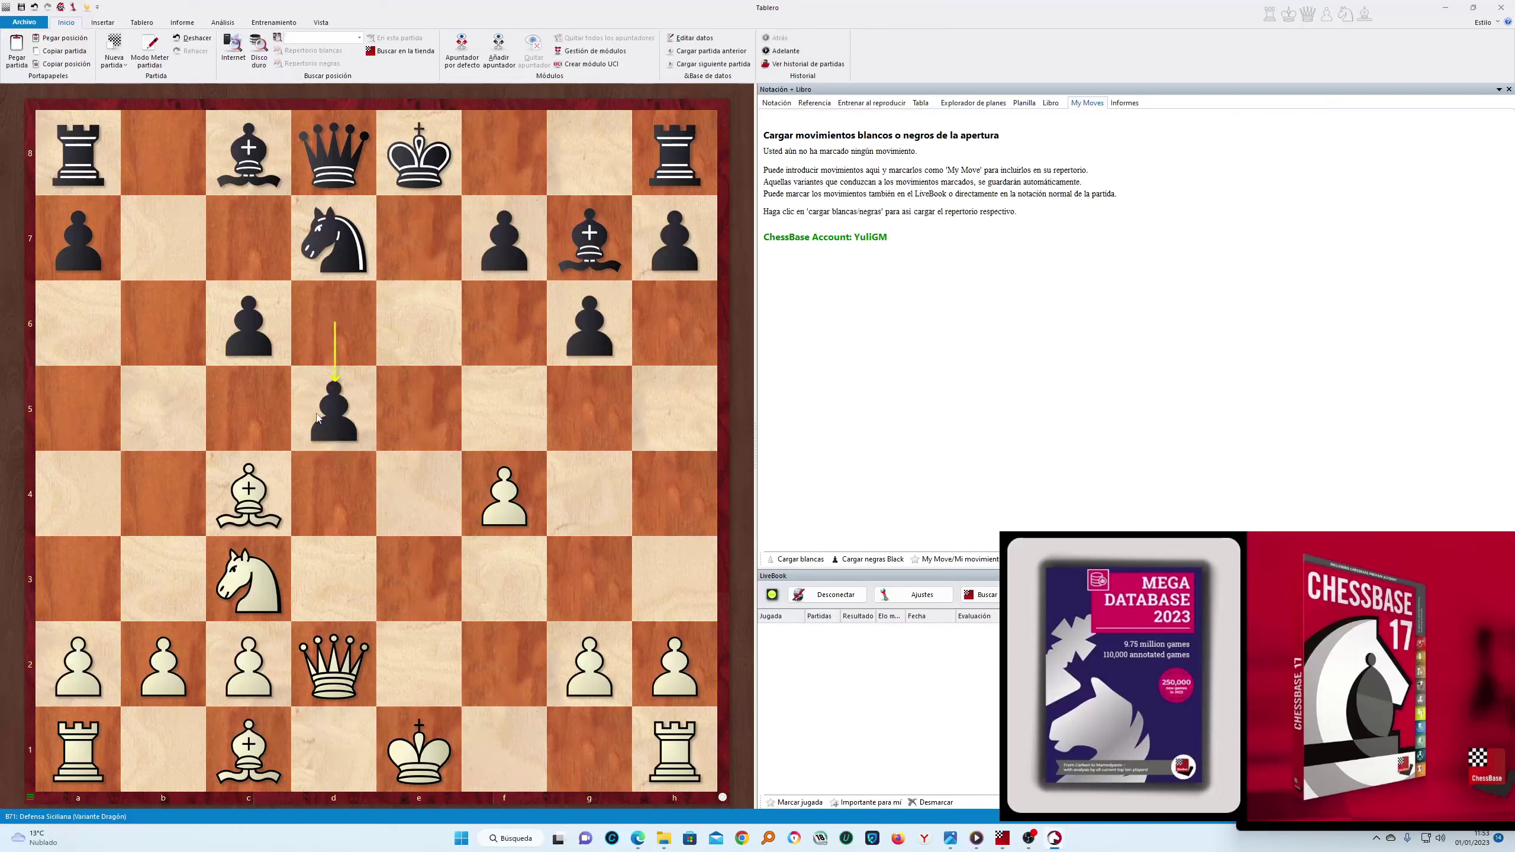
left_click_drag(246, 616, 334, 412)
left_click_drag(248, 325, 334, 411)
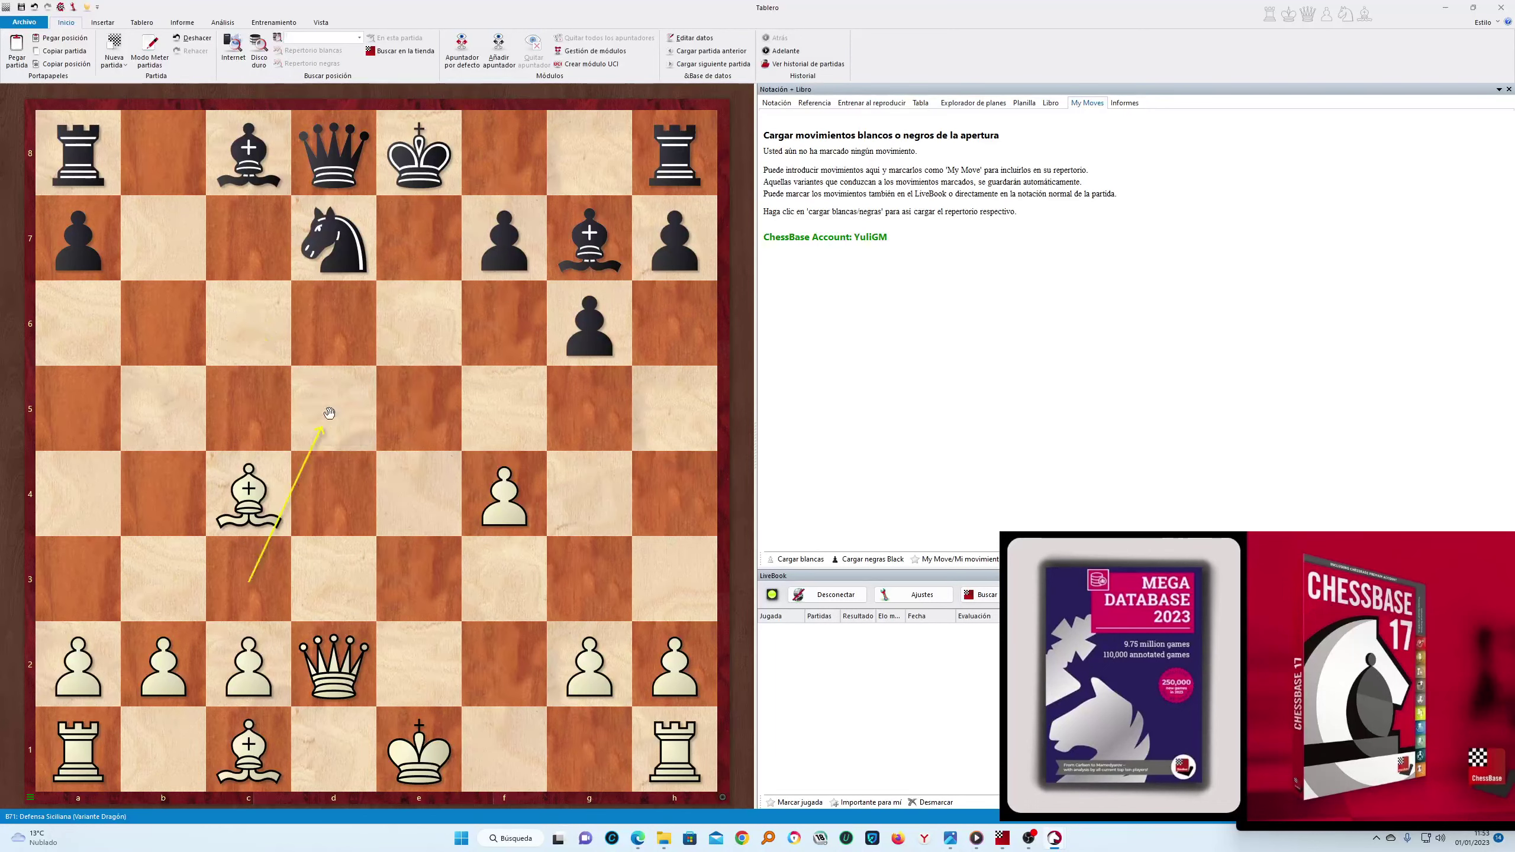
left_click_drag(345, 655, 334, 412)
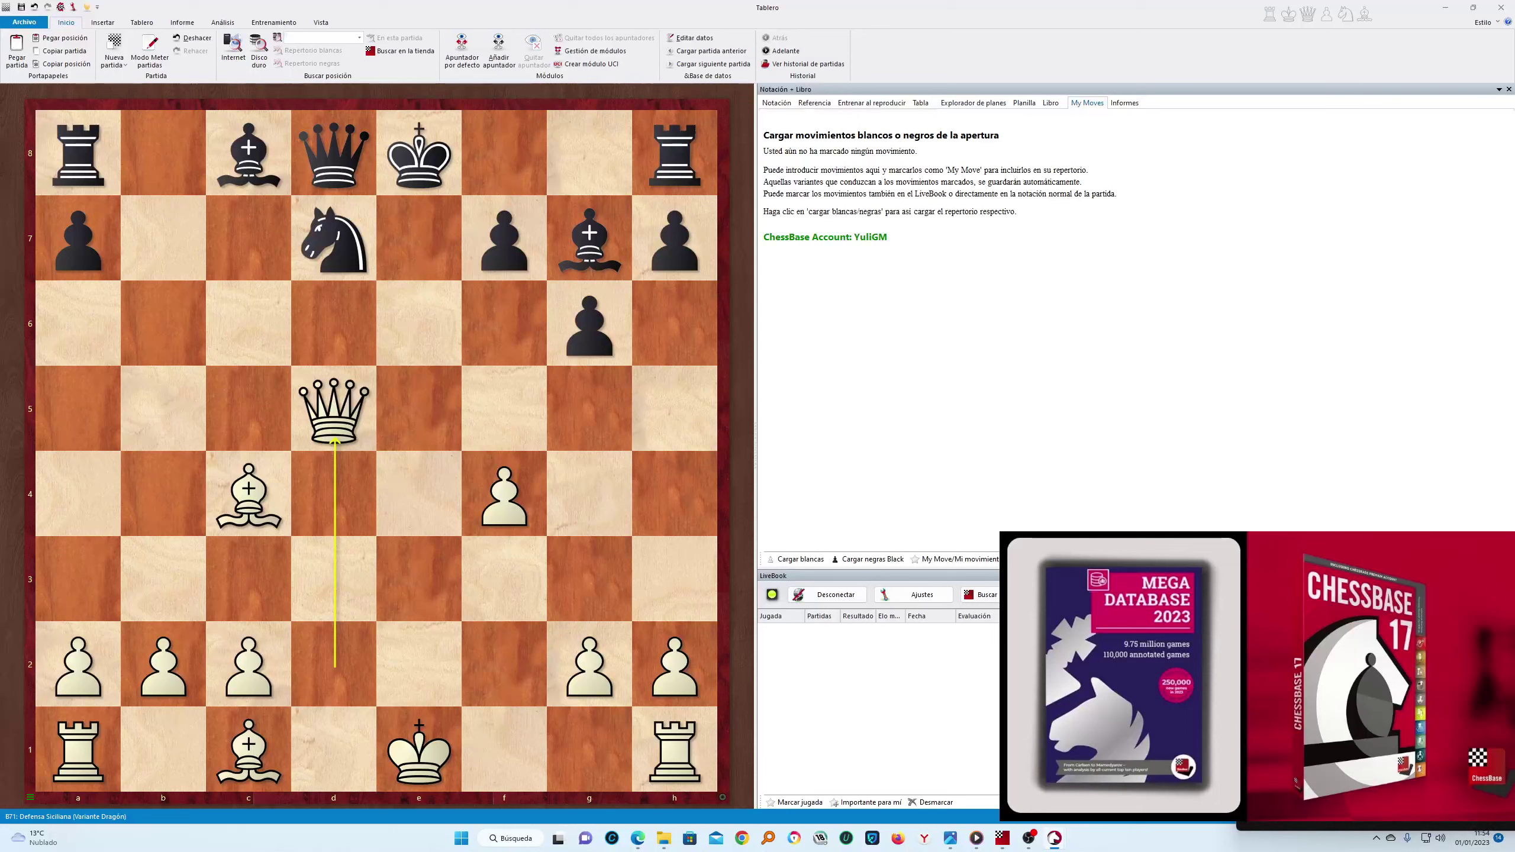
left_click(1502, 8)
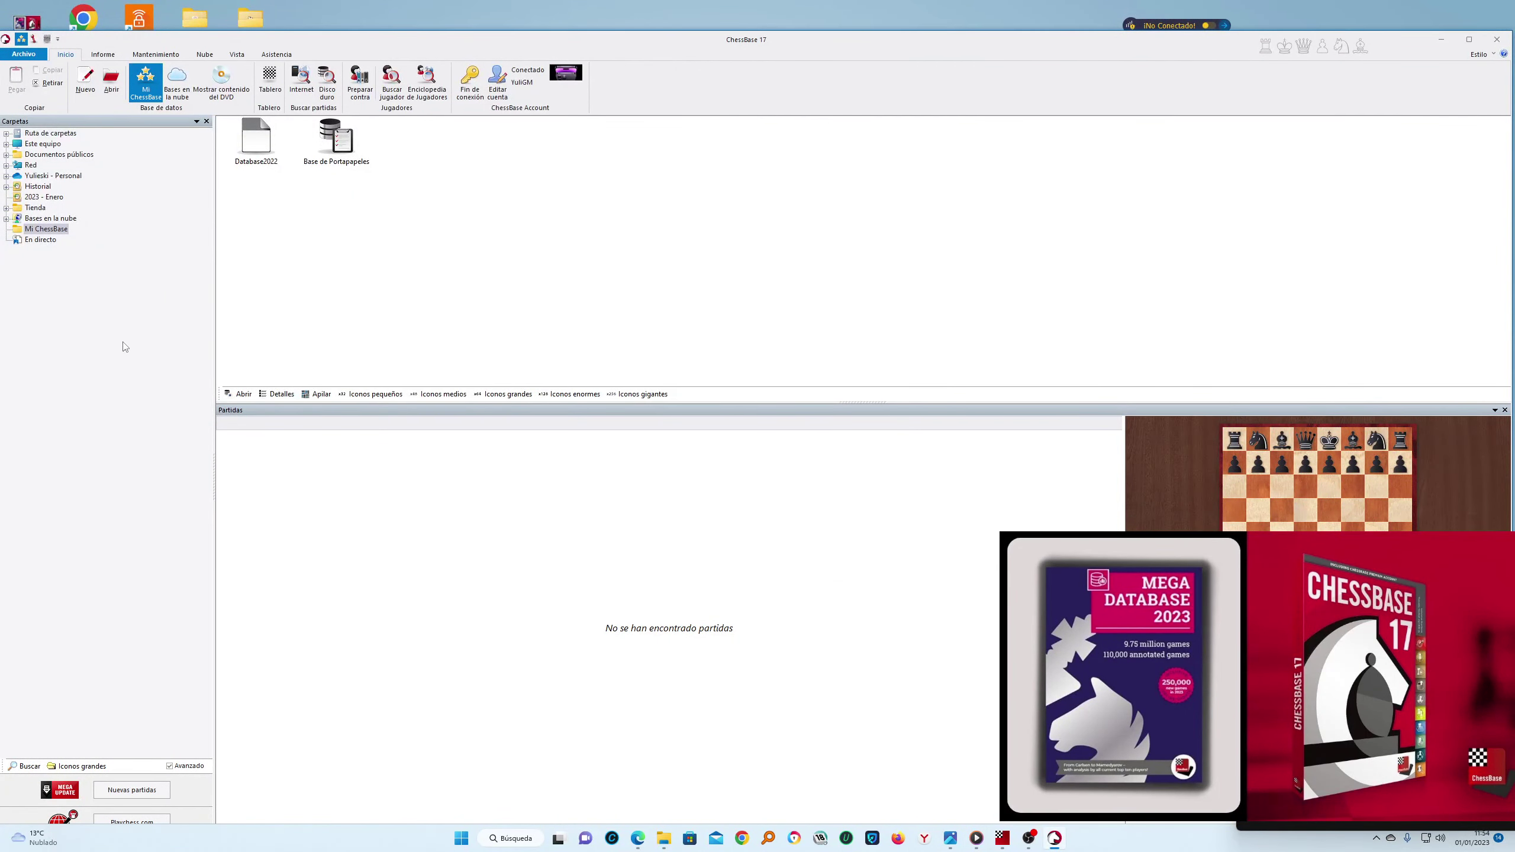
Check Archivo > Activación > Activar, dismiss the not-activated notice, and close ChessBase 17
left_click(23, 54)
mouse_move(54, 153)
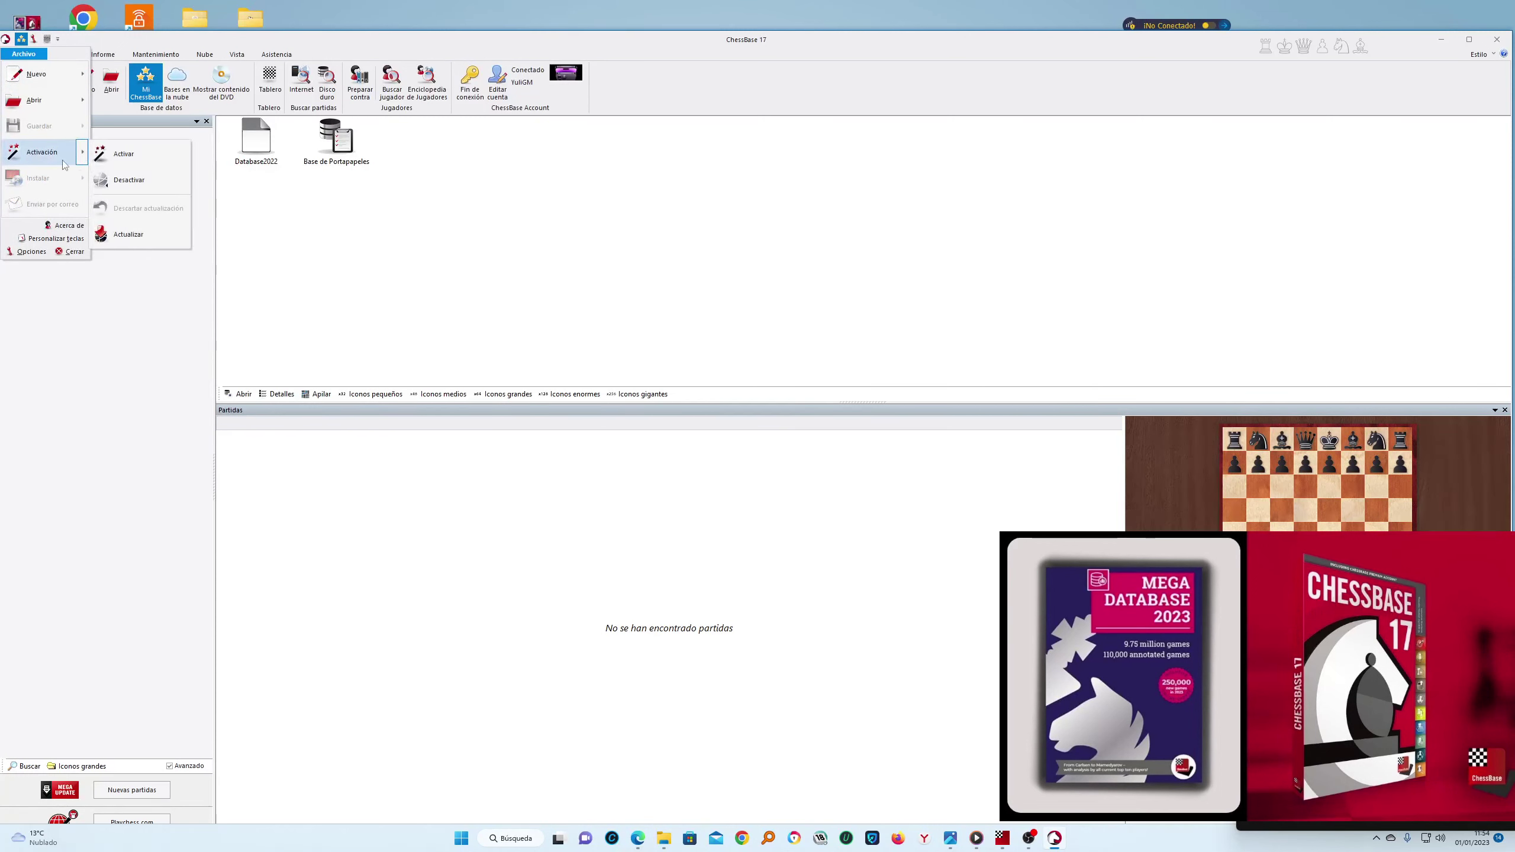
left_click(127, 247)
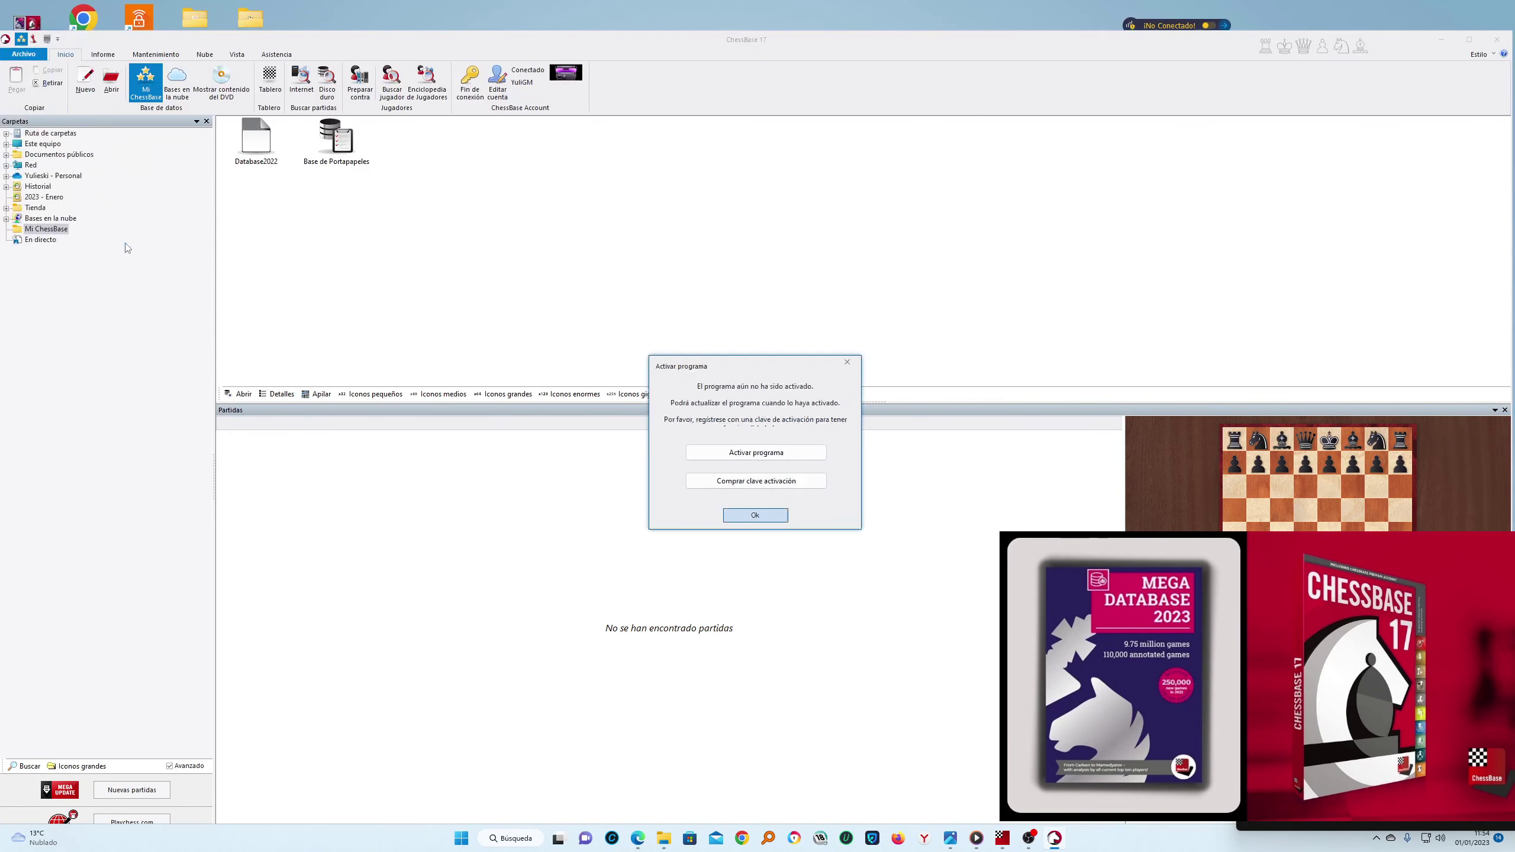
left_click(850, 364)
left_click_drag(1116, 66, 1333, 52)
left_click(1501, 7)
Refresh the desktop, relaunch ChessBase 17, and check the activation status again
right_click(812, 391)
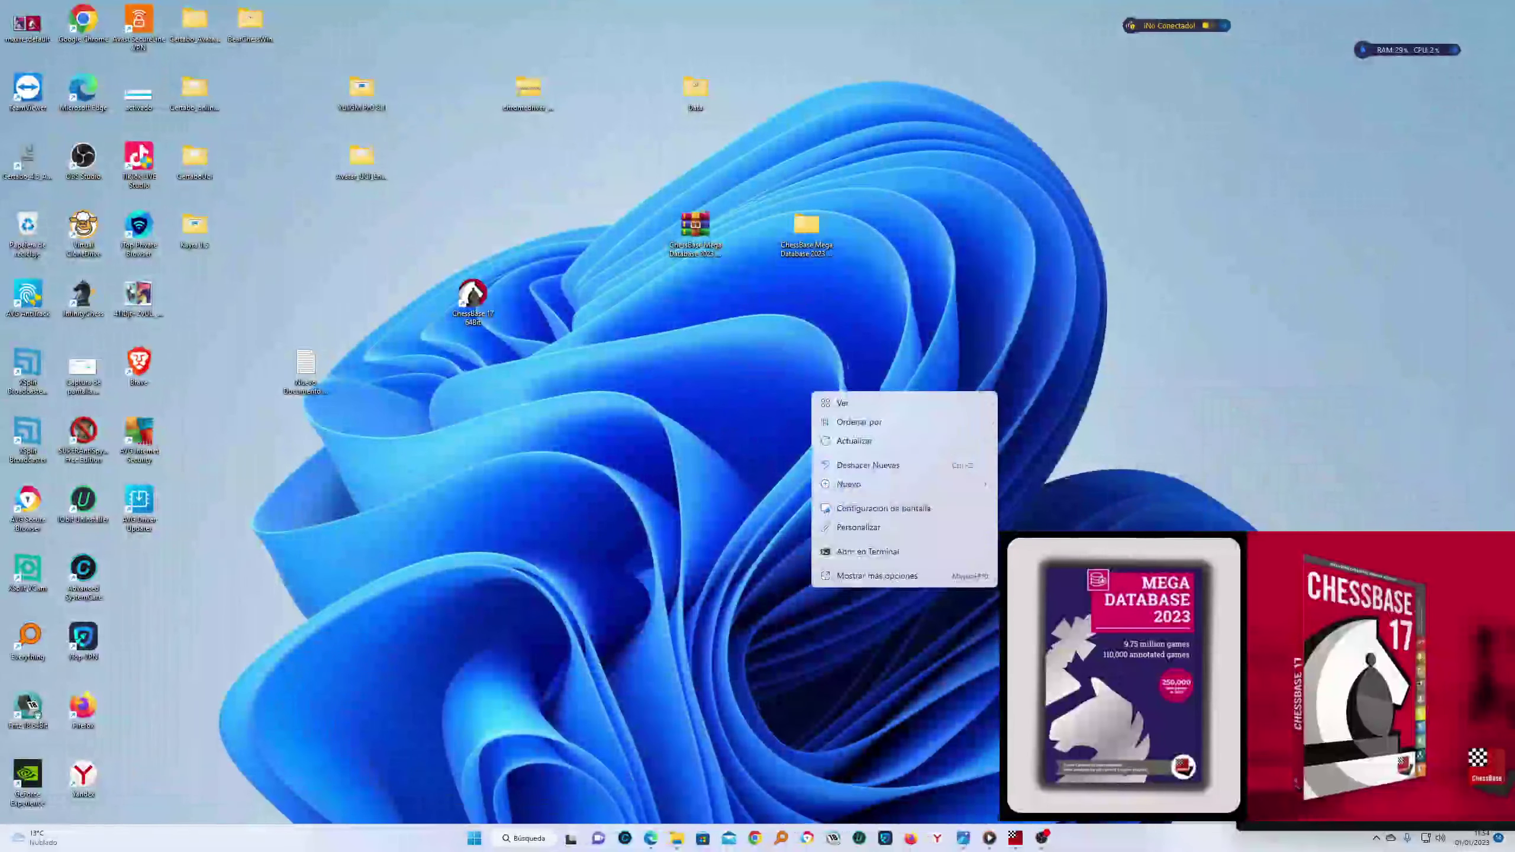
left_click(862, 450)
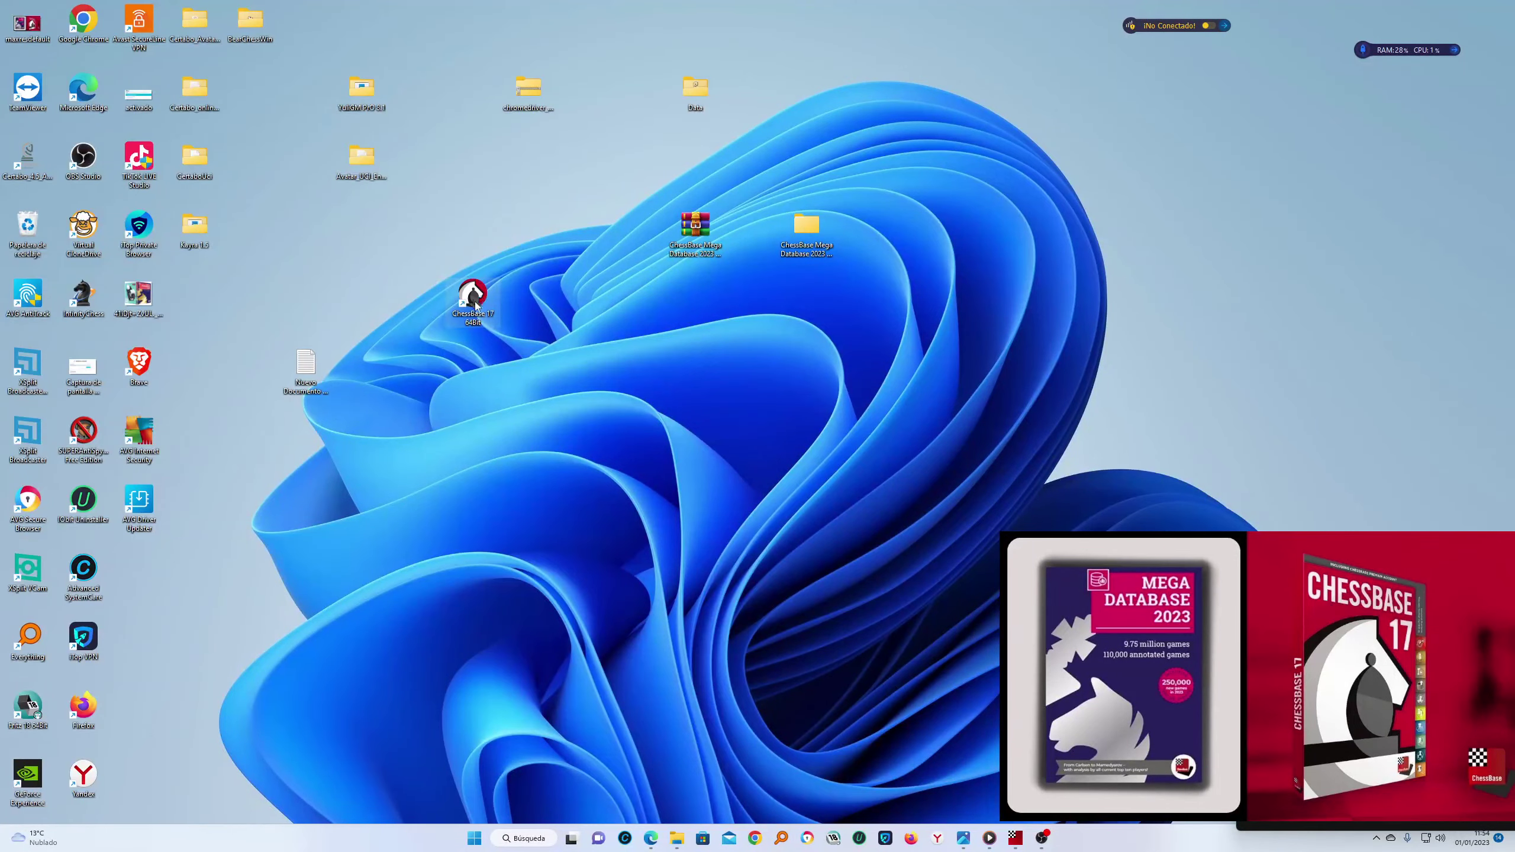
double_click(475, 301)
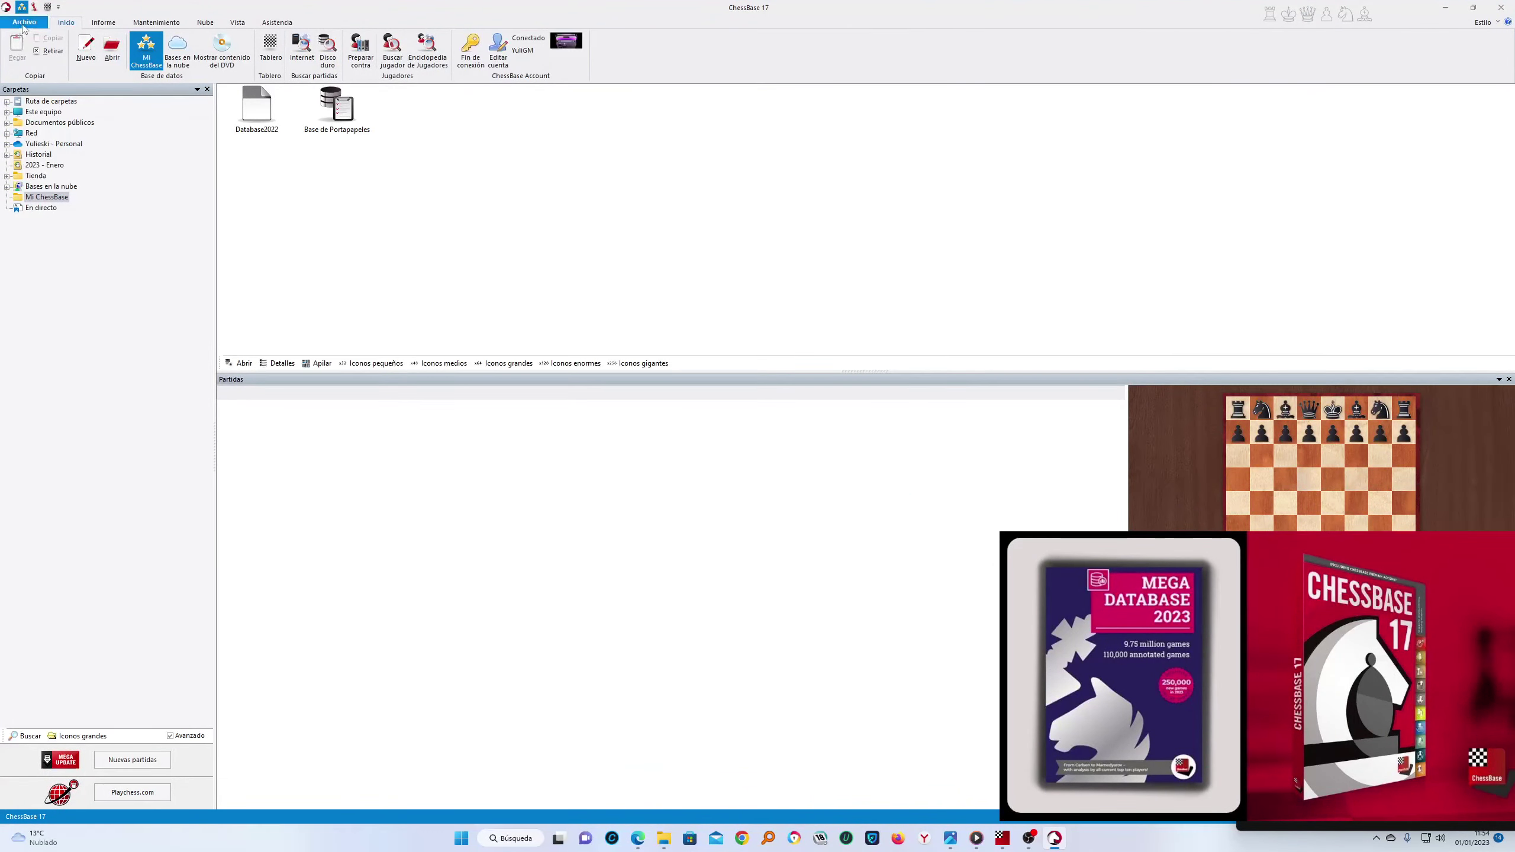
left_click(23, 22)
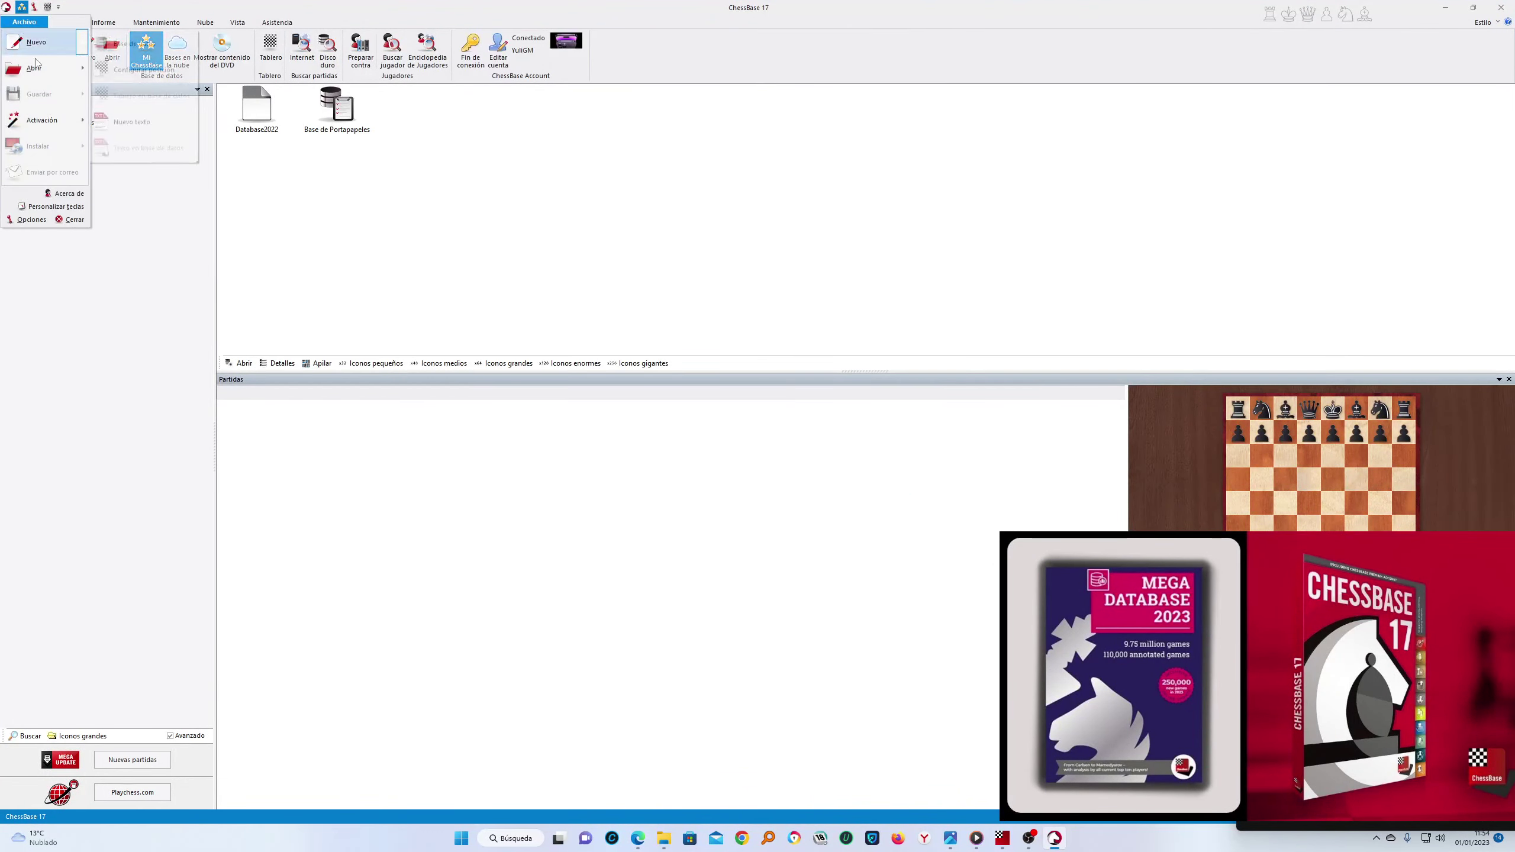
mouse_move(42, 119)
left_click(142, 206)
left_click(689, 483)
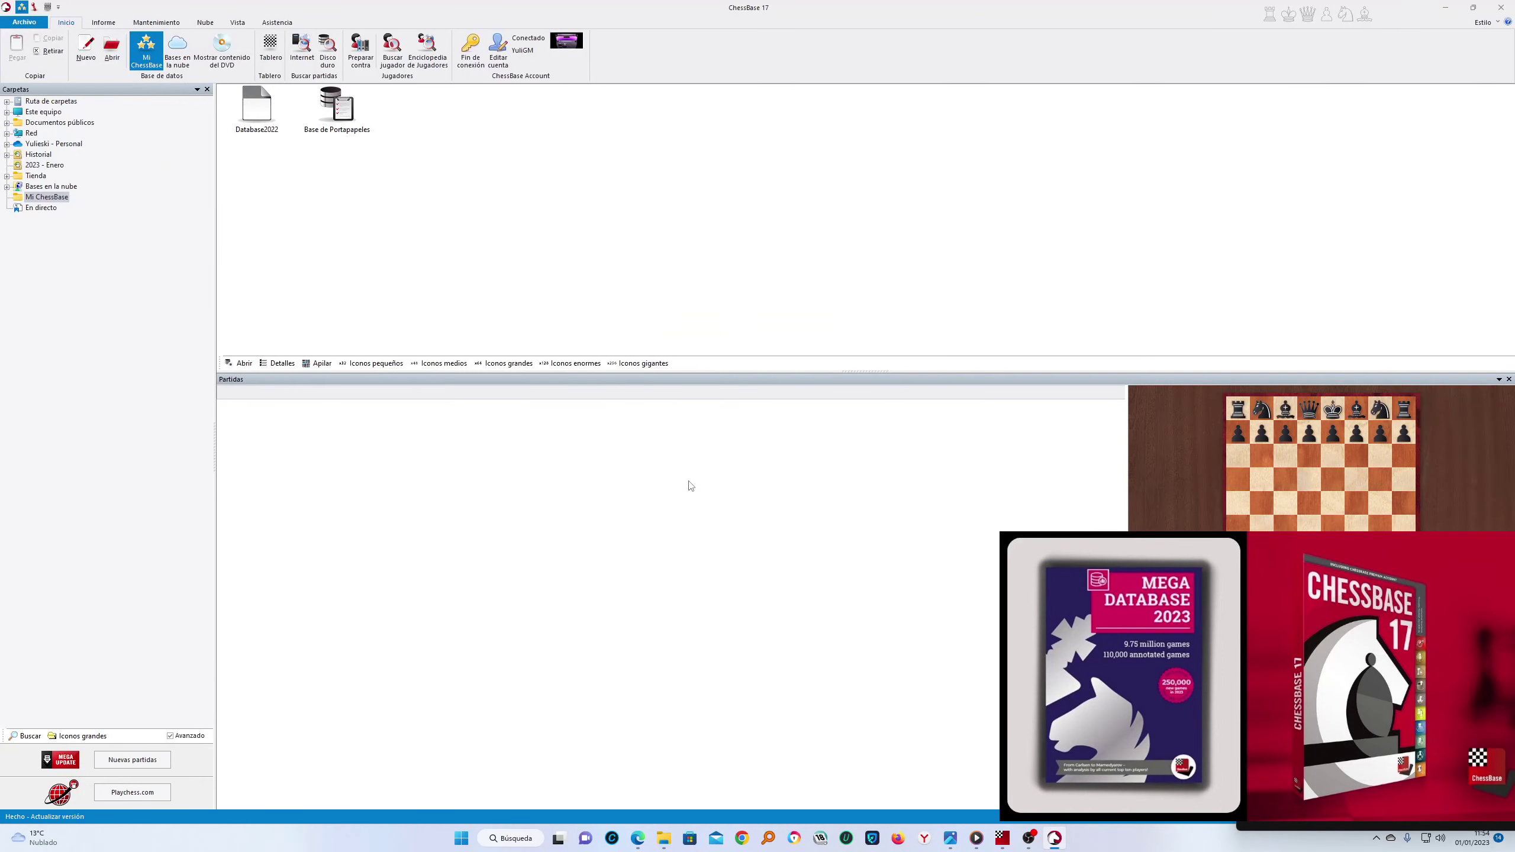
Restore the ChessBase window to a narrower size, uncovering the desktop icons
double_click(1063, 16)
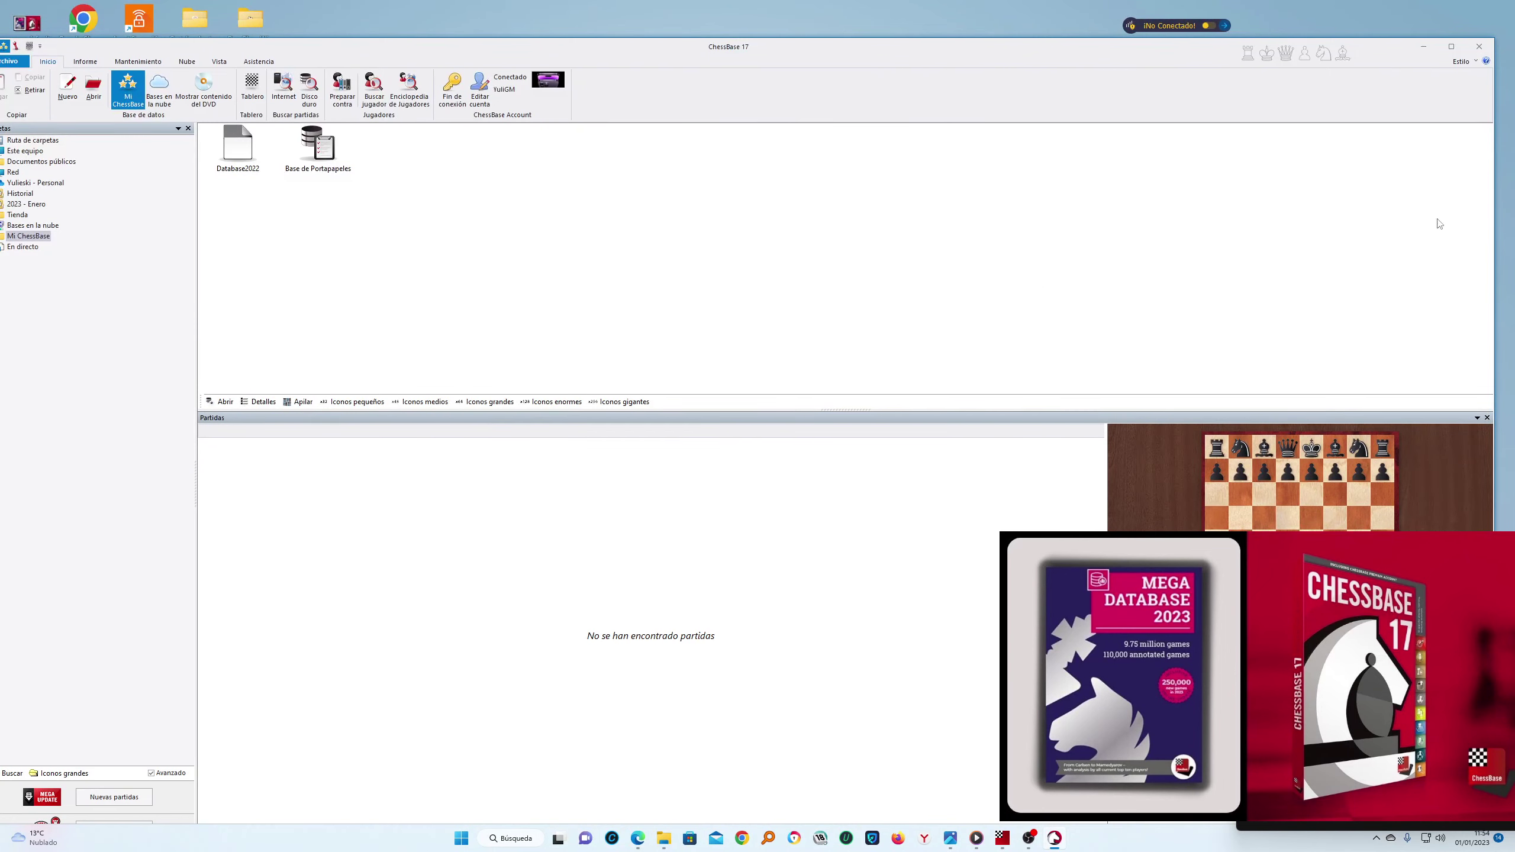
left_click_drag(1495, 149, 935, 160)
left_click_drag(659, 49, 965, 21)
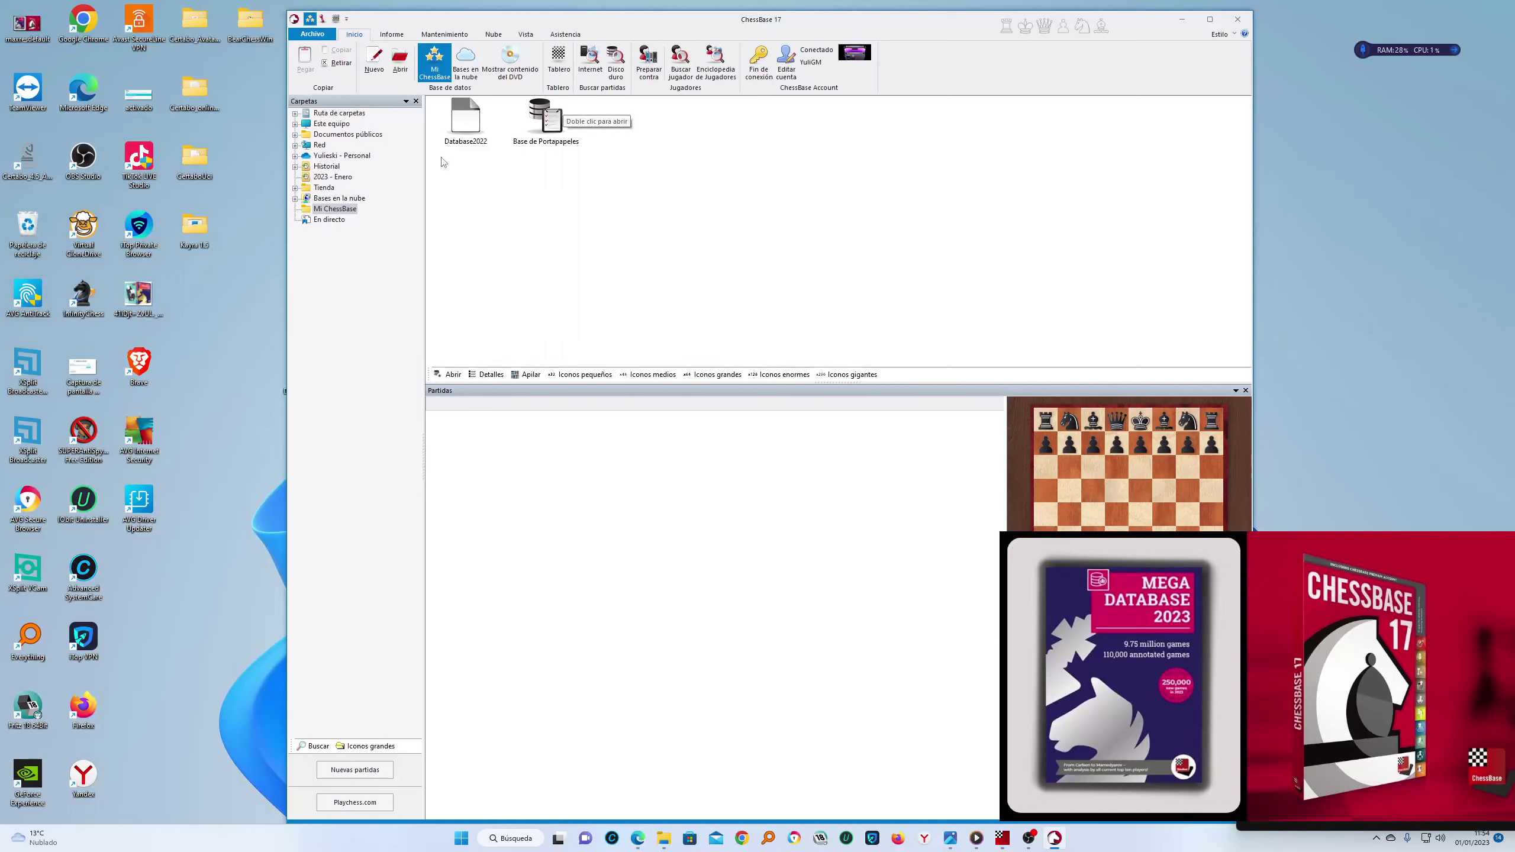
Look inside the Mega Database 2023 download folder's setup subfolder, then return to ChessBase
left_click(1192, 22)
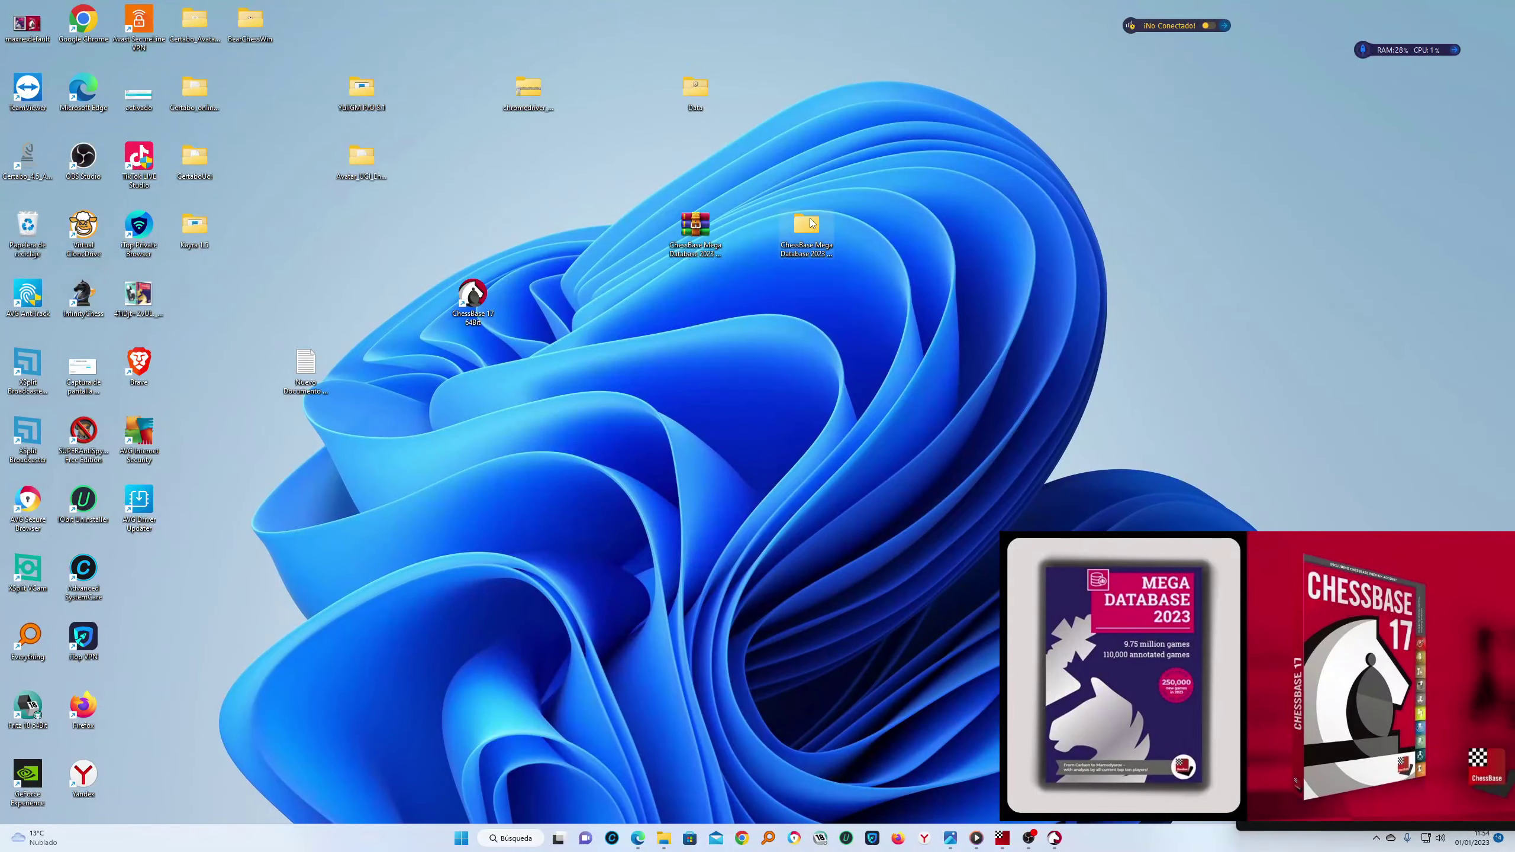
double_click(808, 232)
double_click(777, 122)
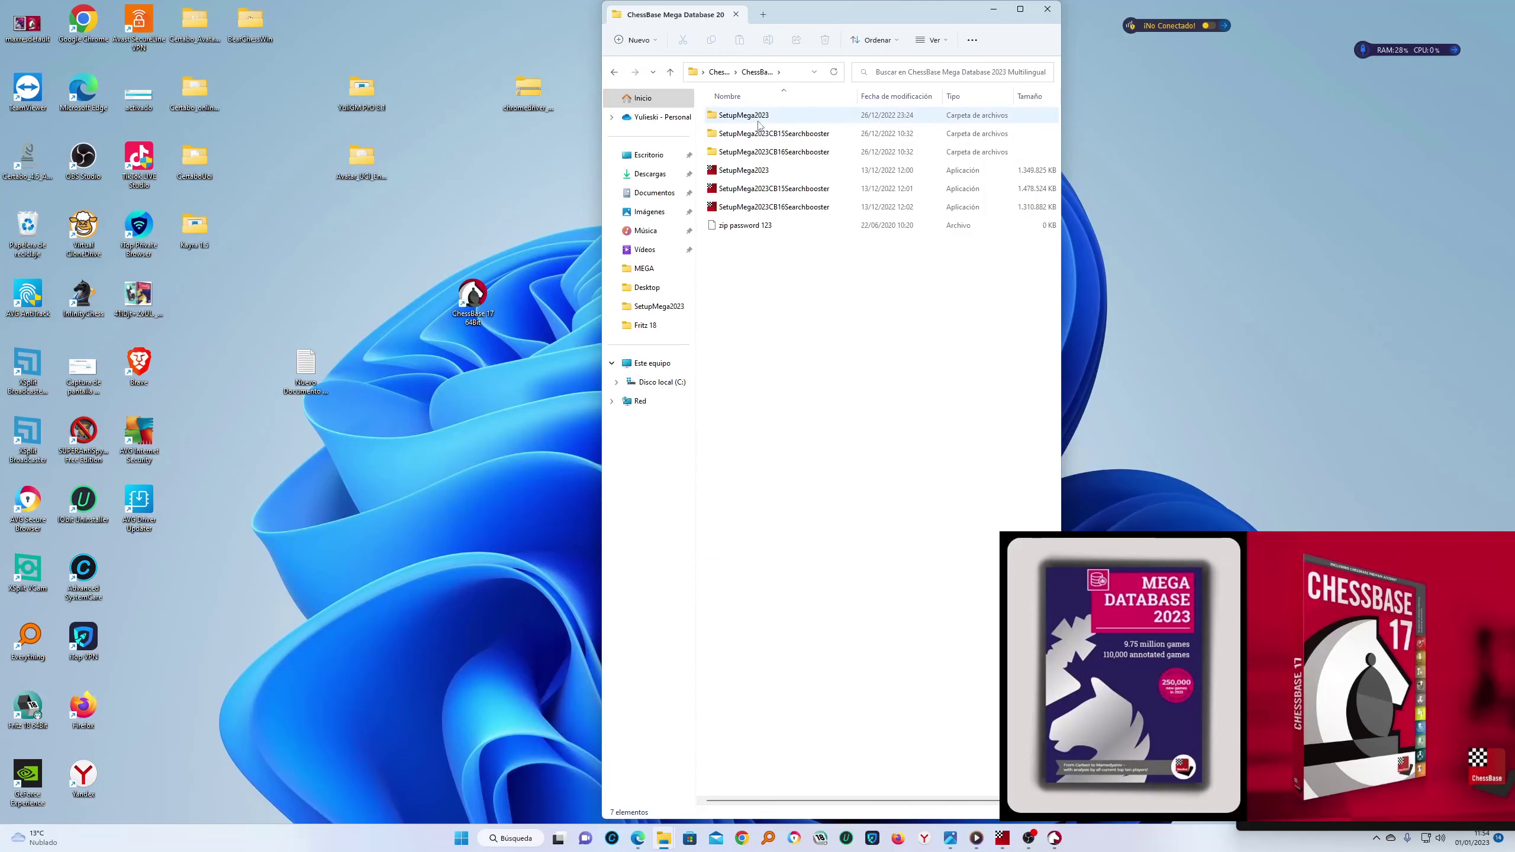
left_click(994, 9)
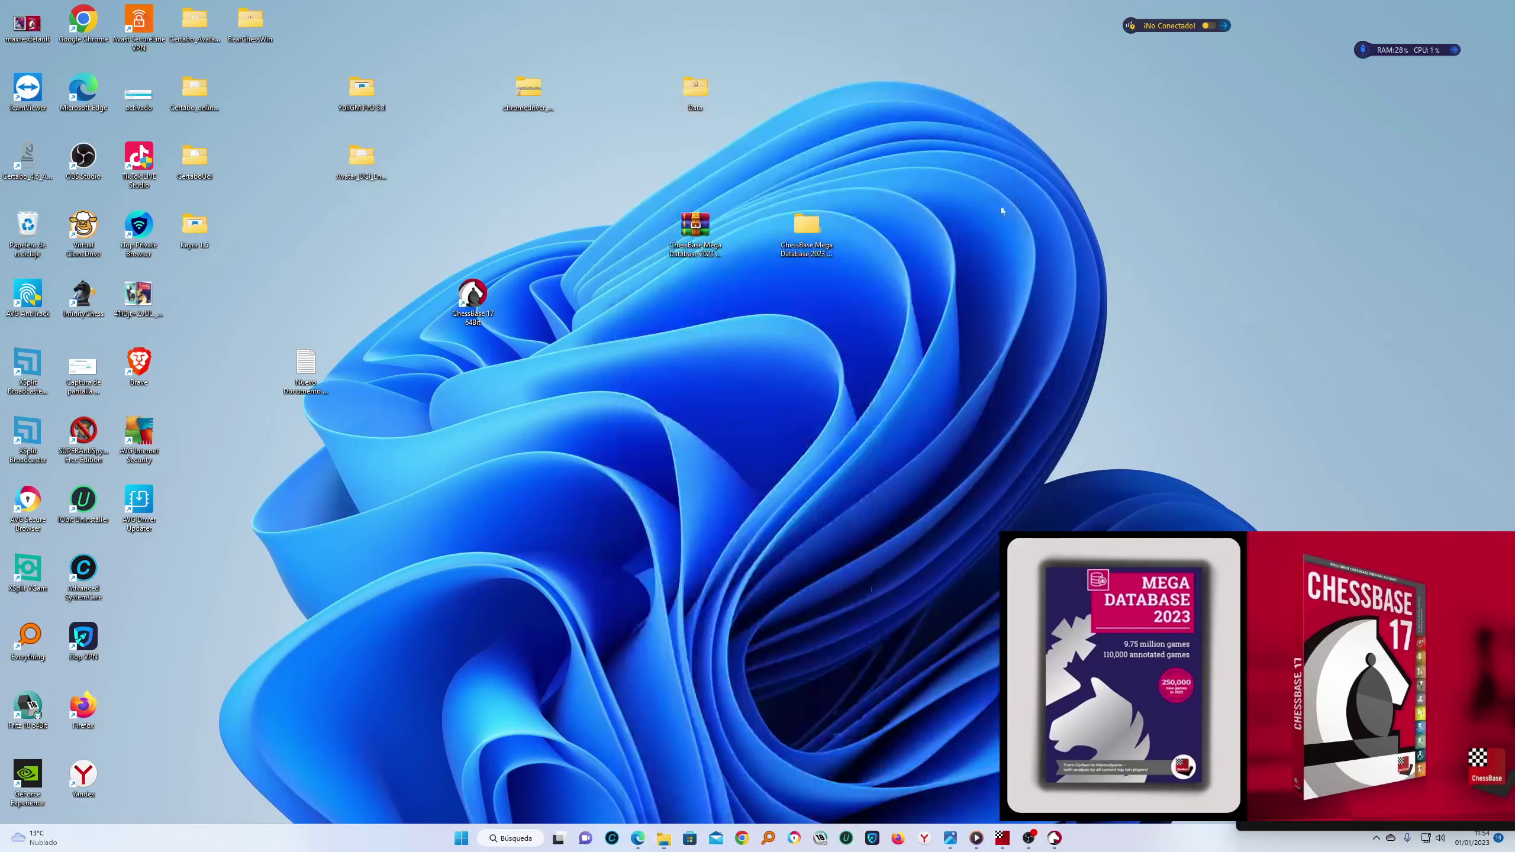
left_click(1055, 838)
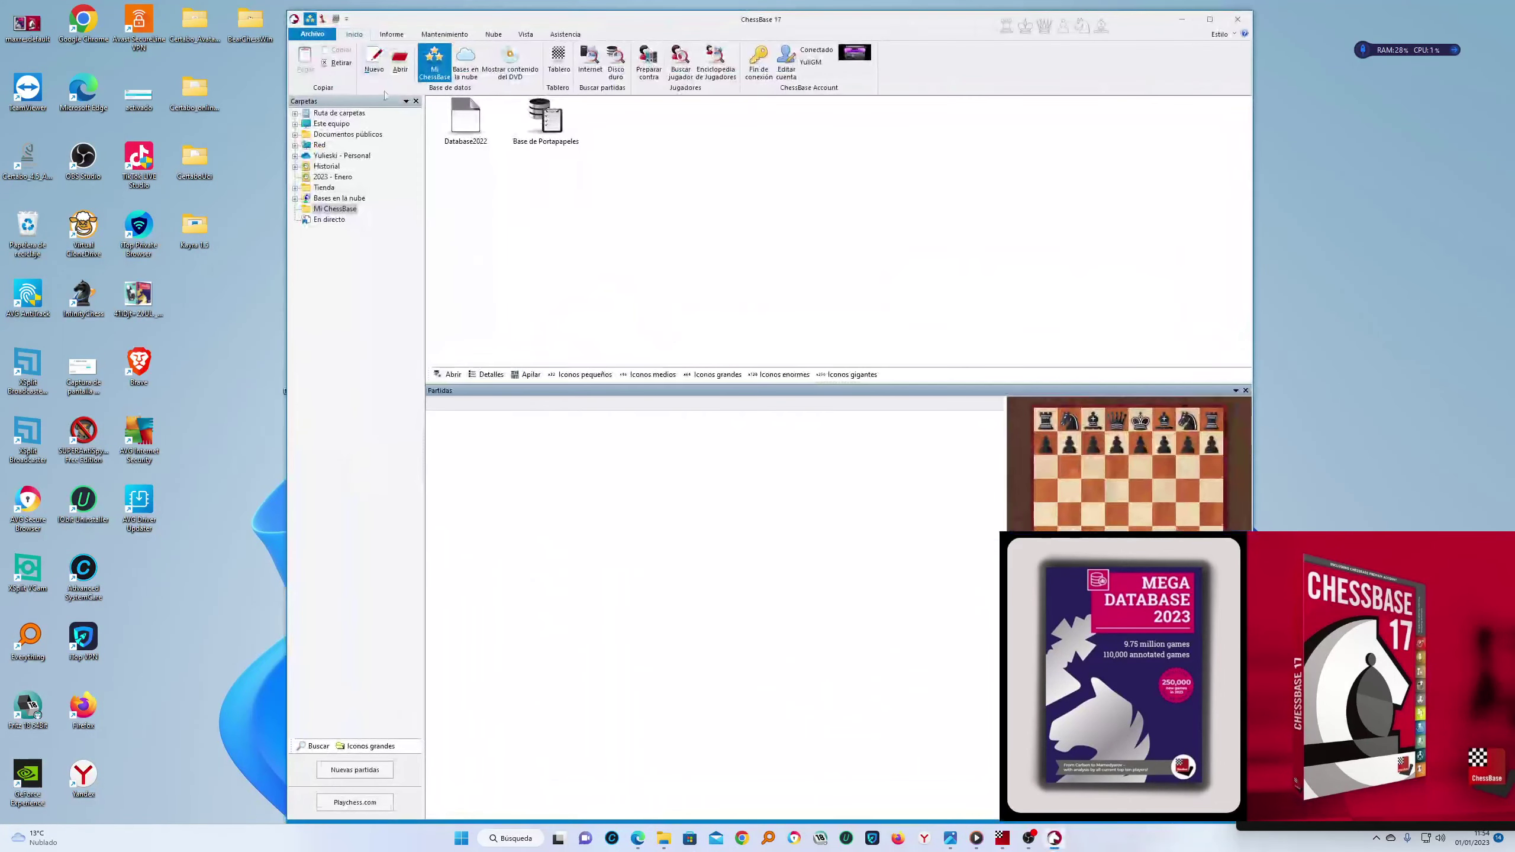
Open Mega Database 2023 via Desktop > Mega Database 2023 > SetupMega2023 in Select database
left_click(394, 58)
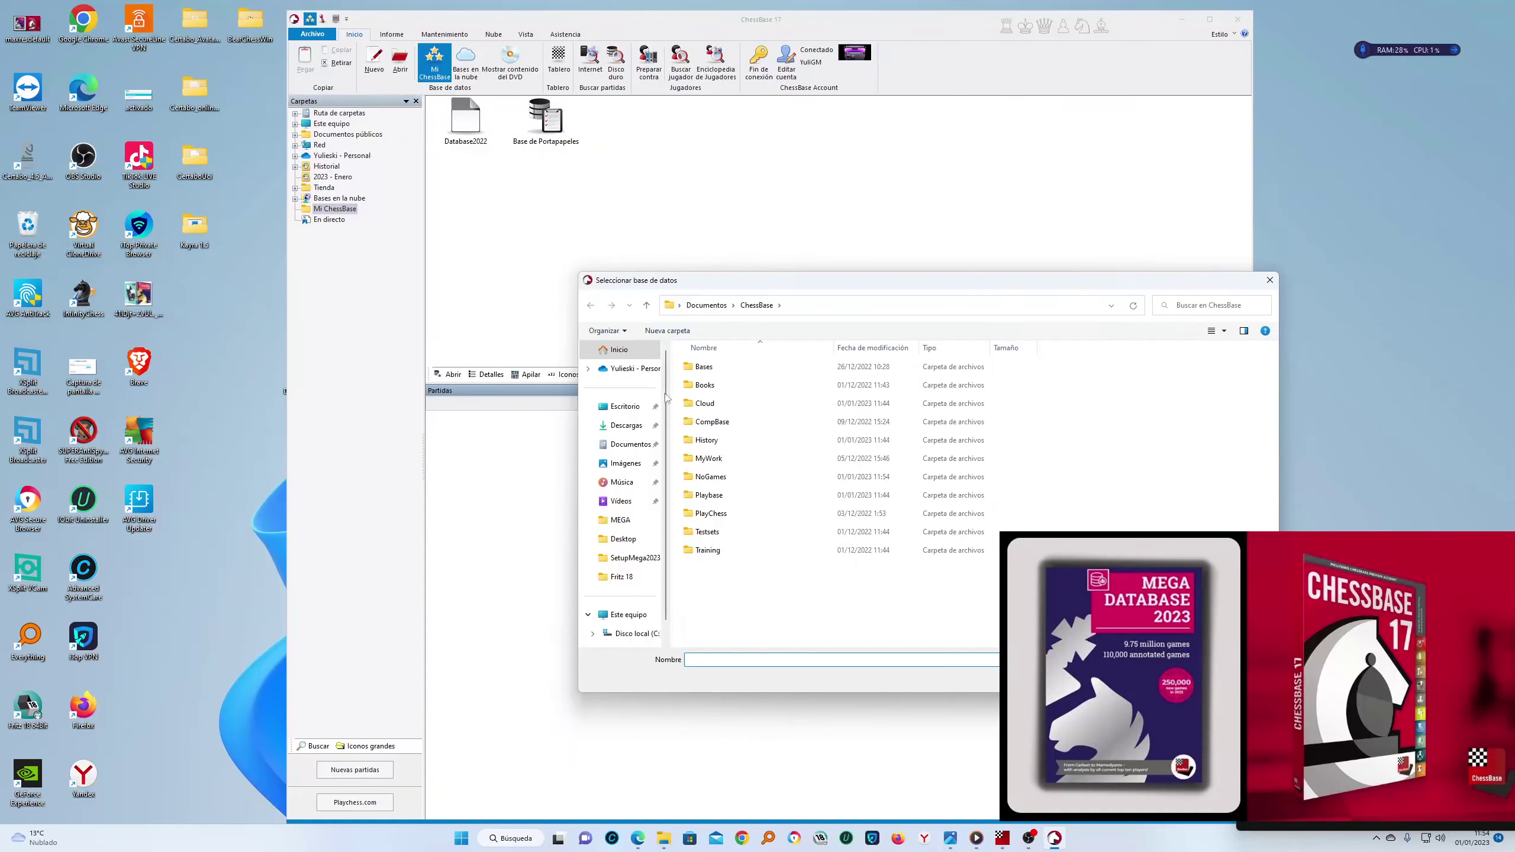
left_click(625, 406)
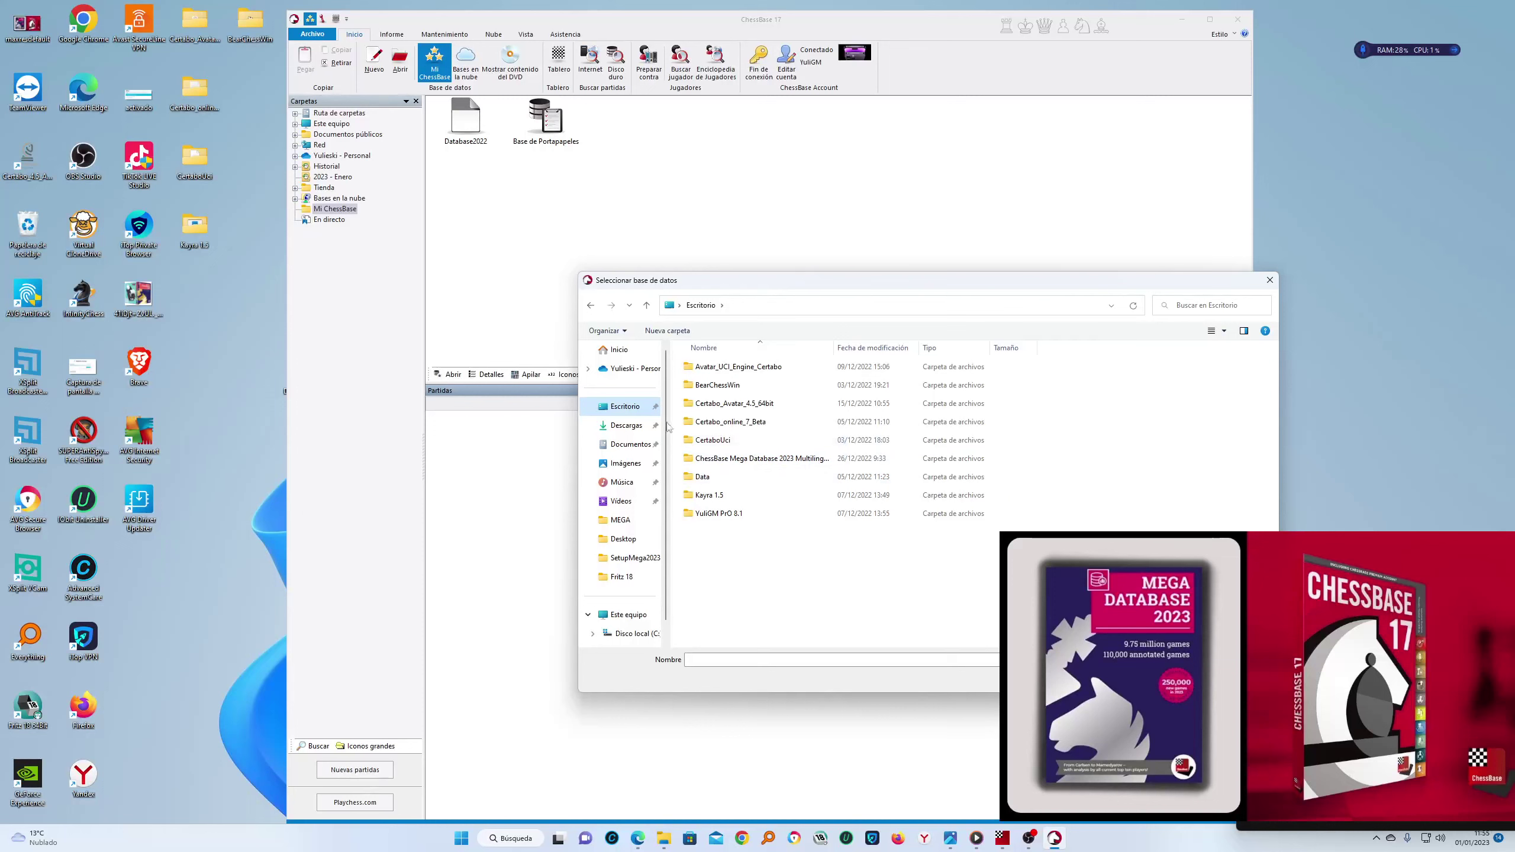
left_click(626, 428)
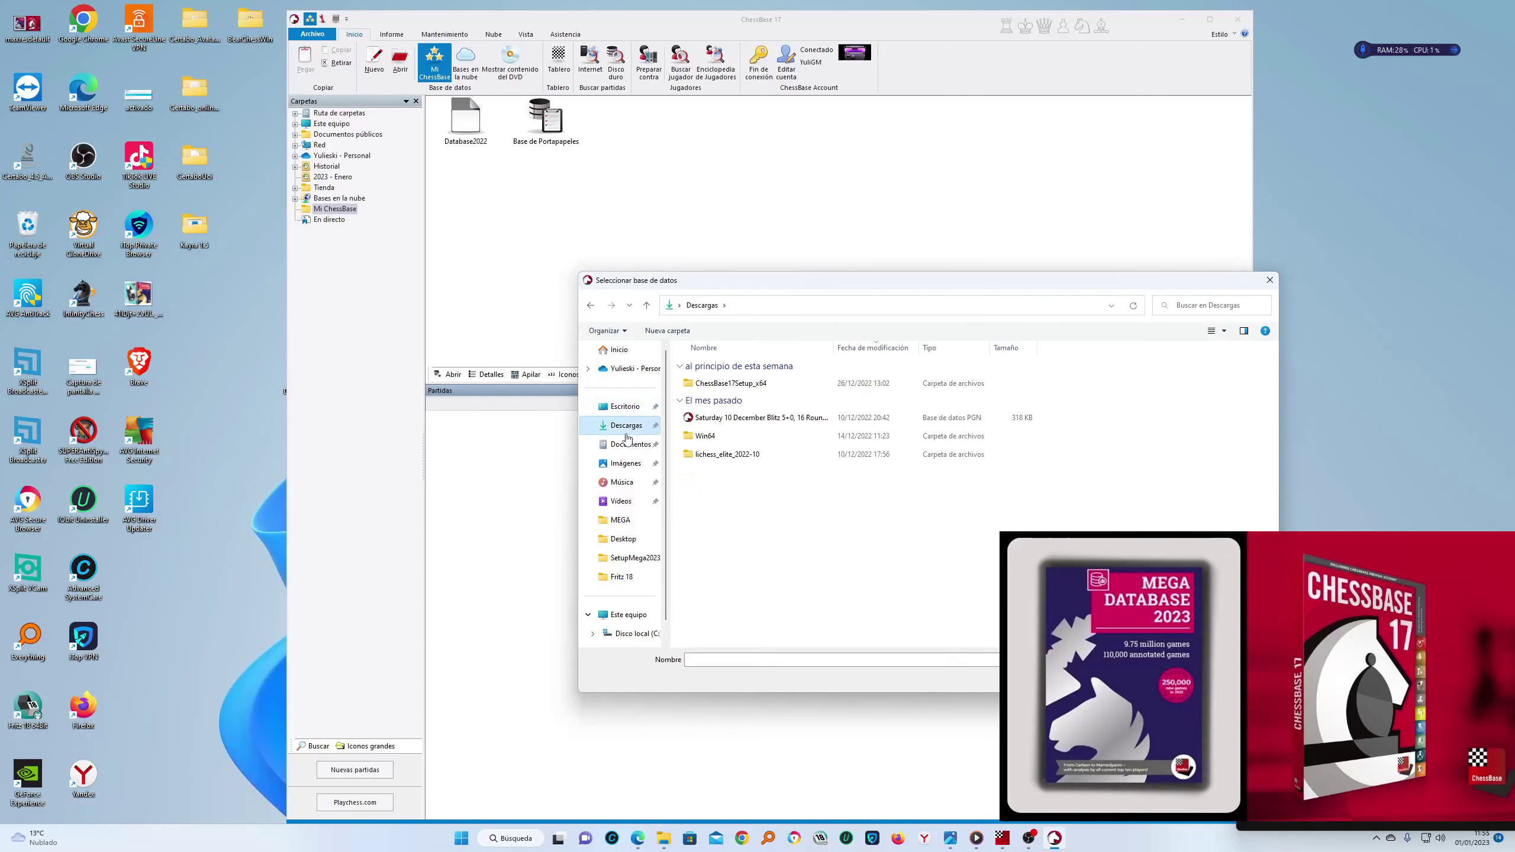
left_click(614, 414)
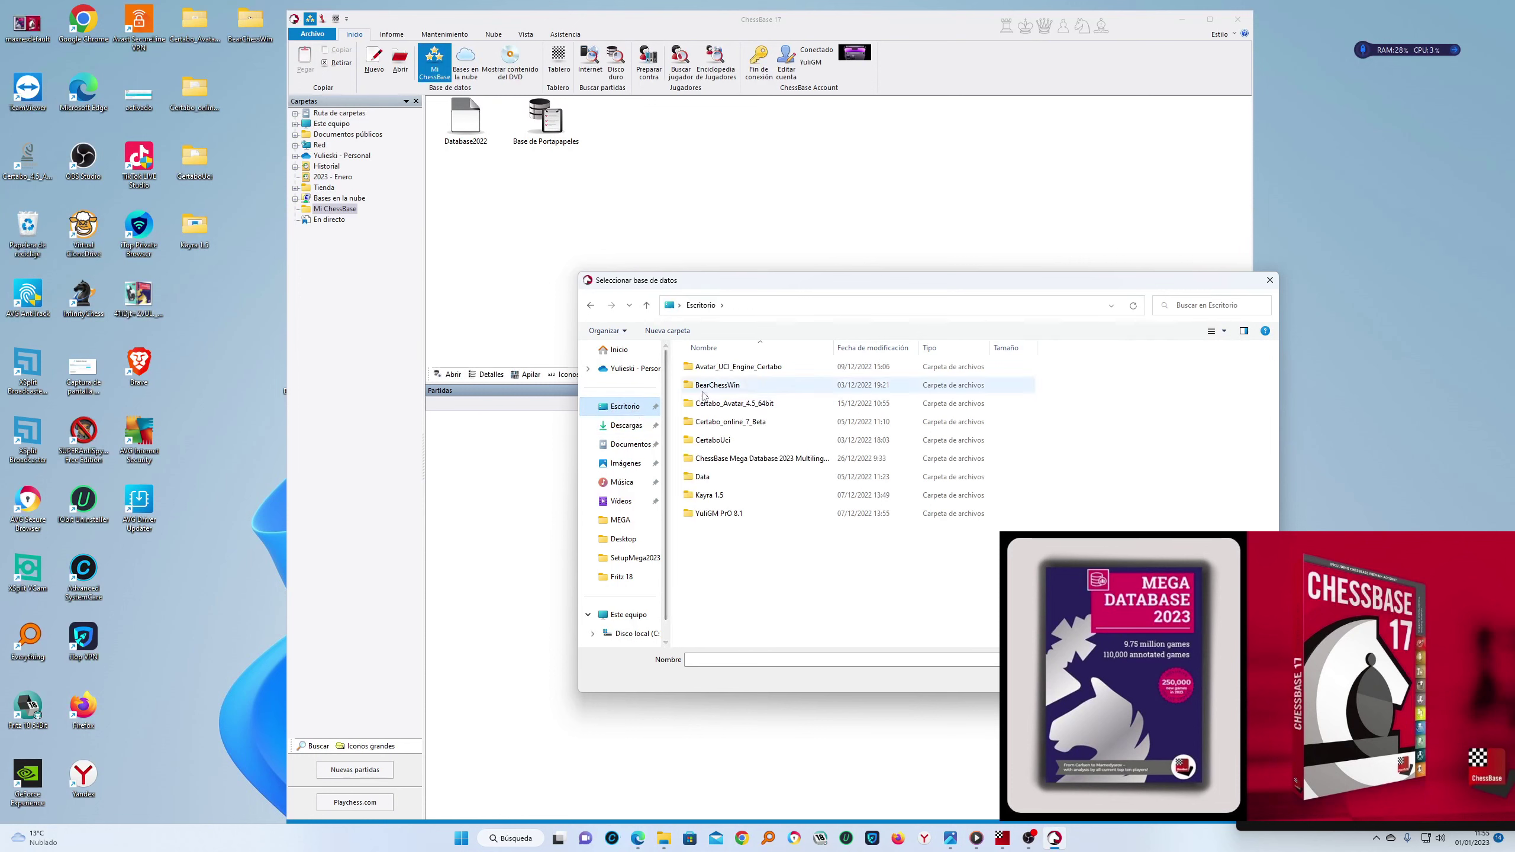
double_click(717, 459)
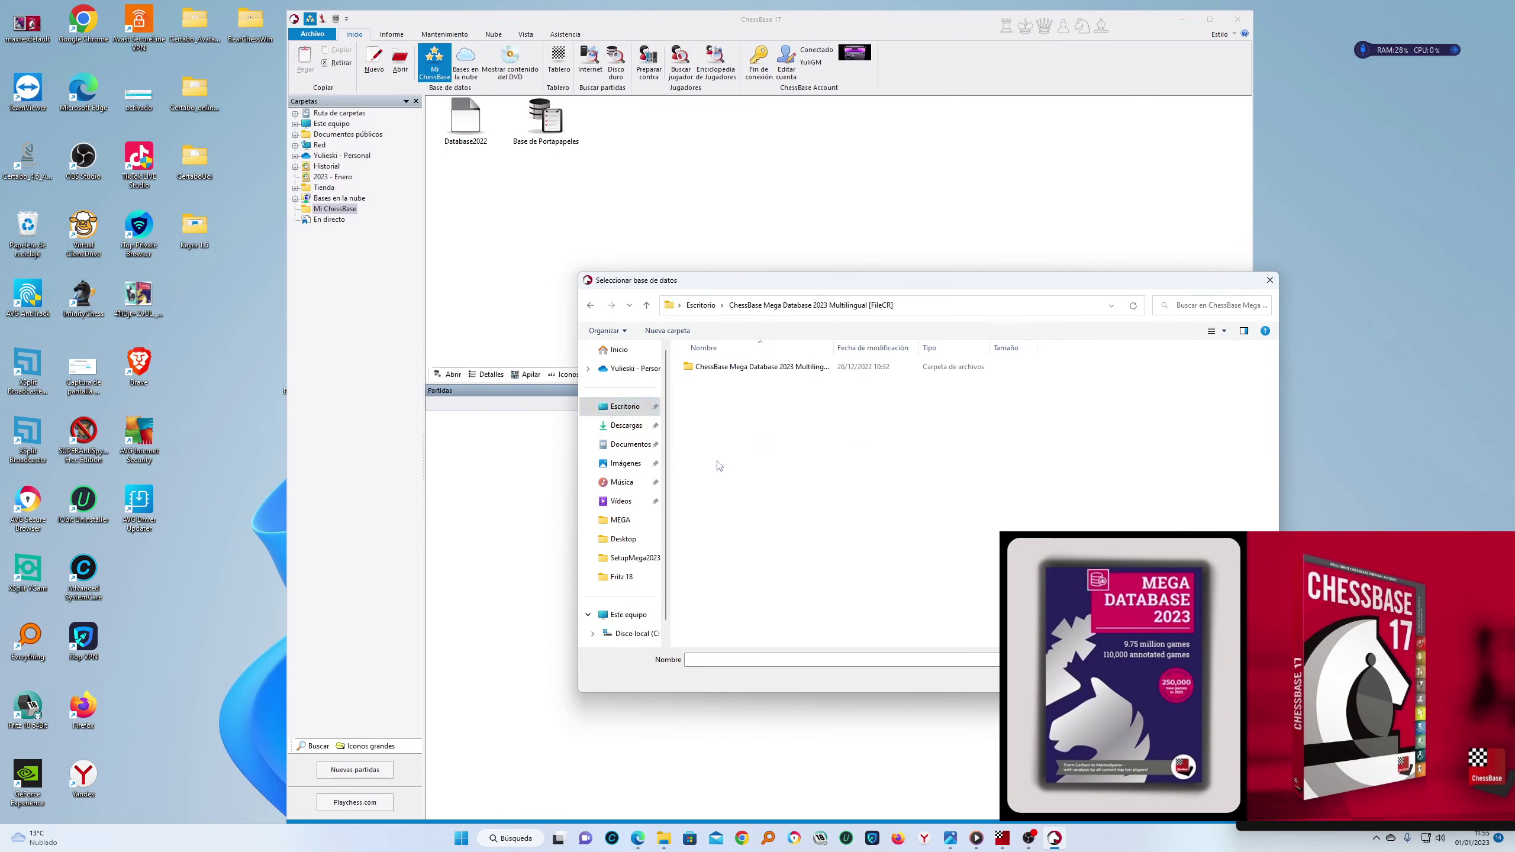
double_click(742, 369)
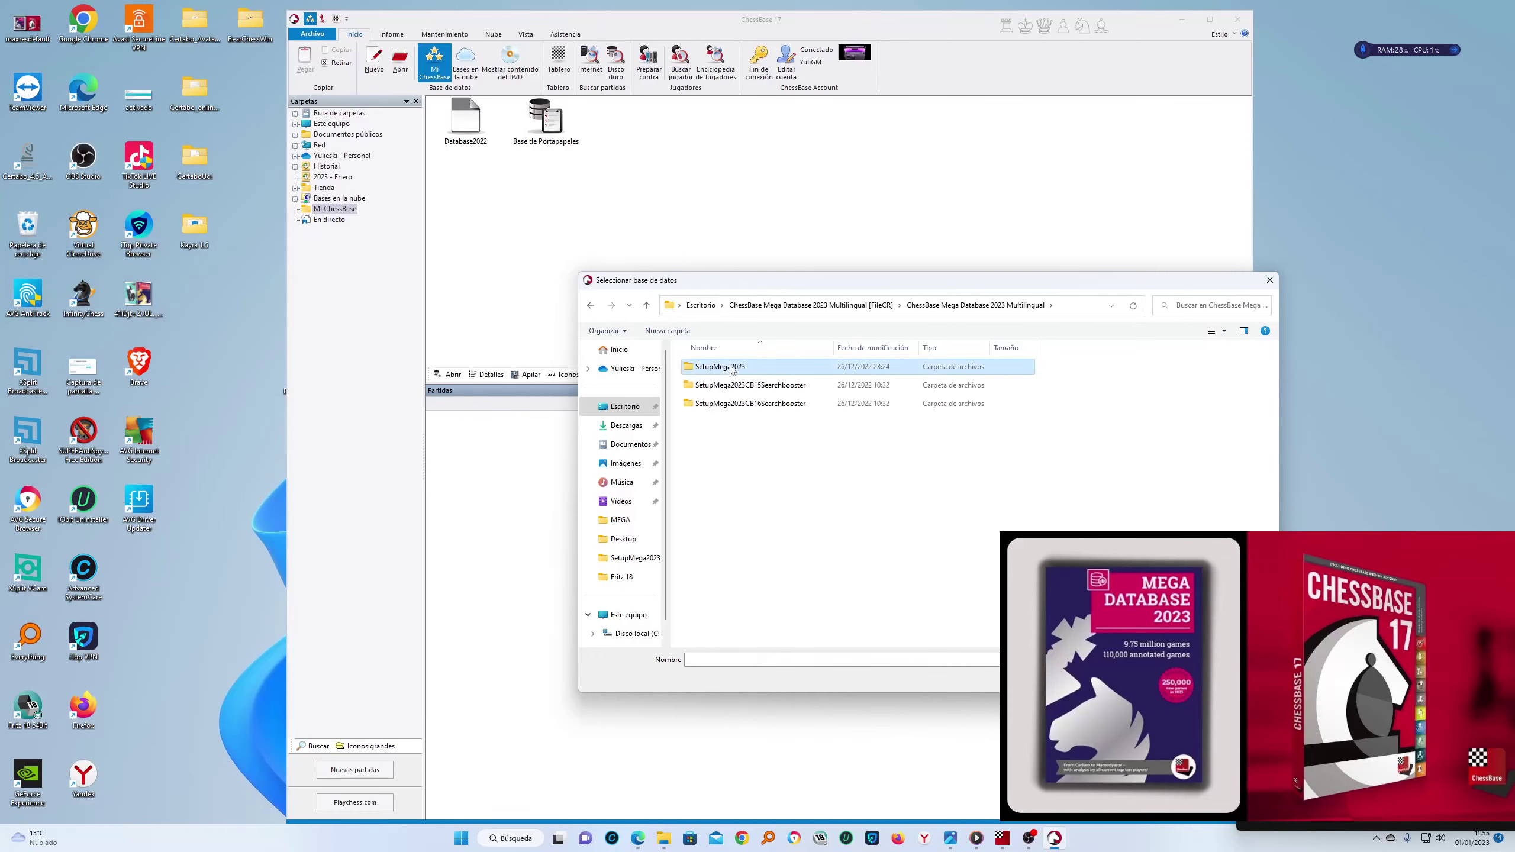
double_click(734, 366)
double_click(725, 404)
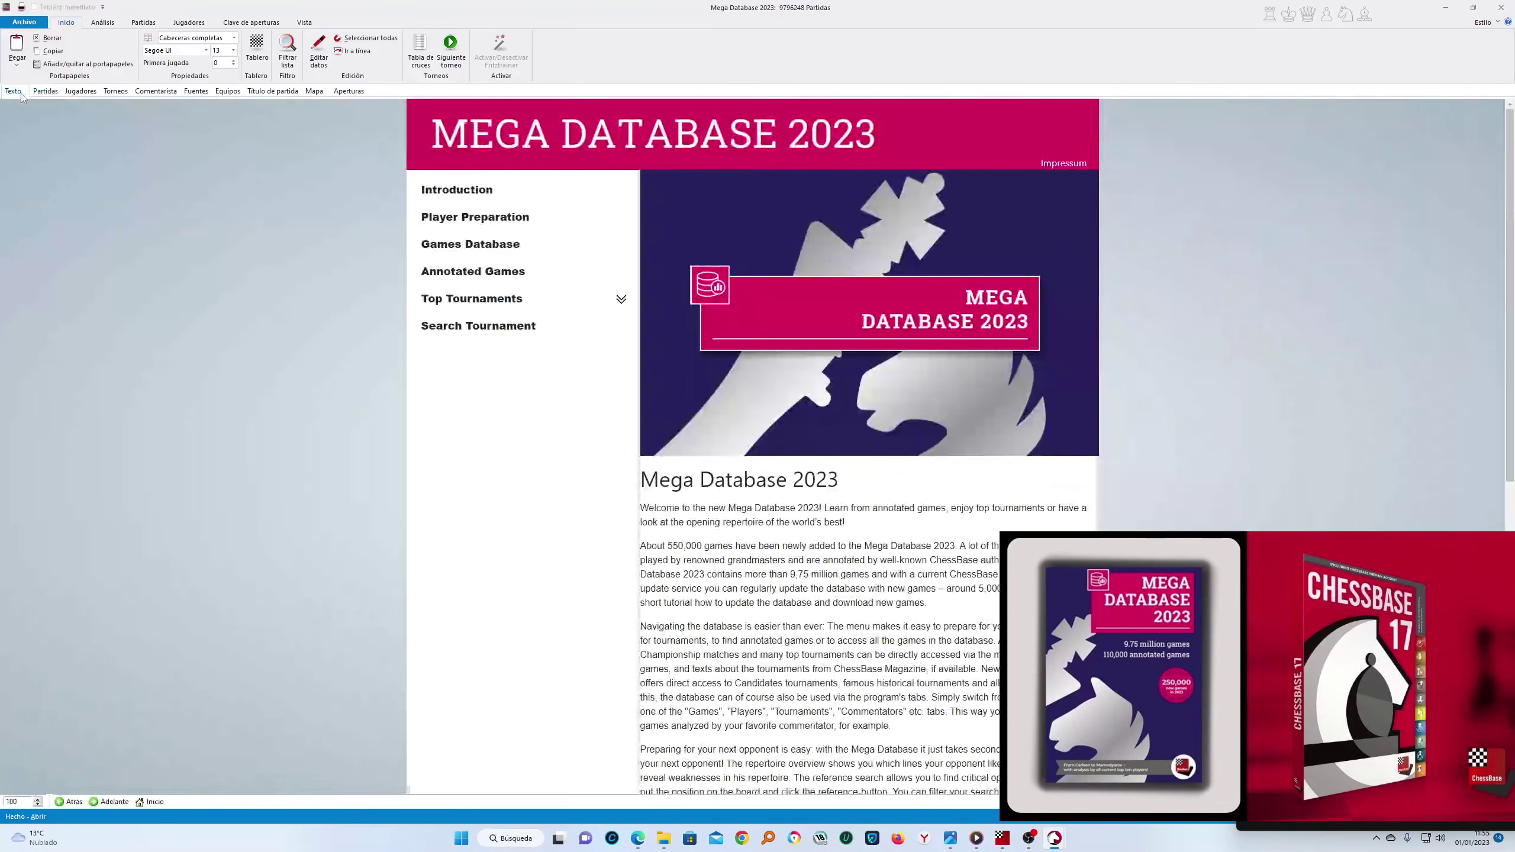
Scroll the Mega Database 2023 introduction, view the Partidas list, and follow the Games Database link
scroll(1067, 352, "down", 10)
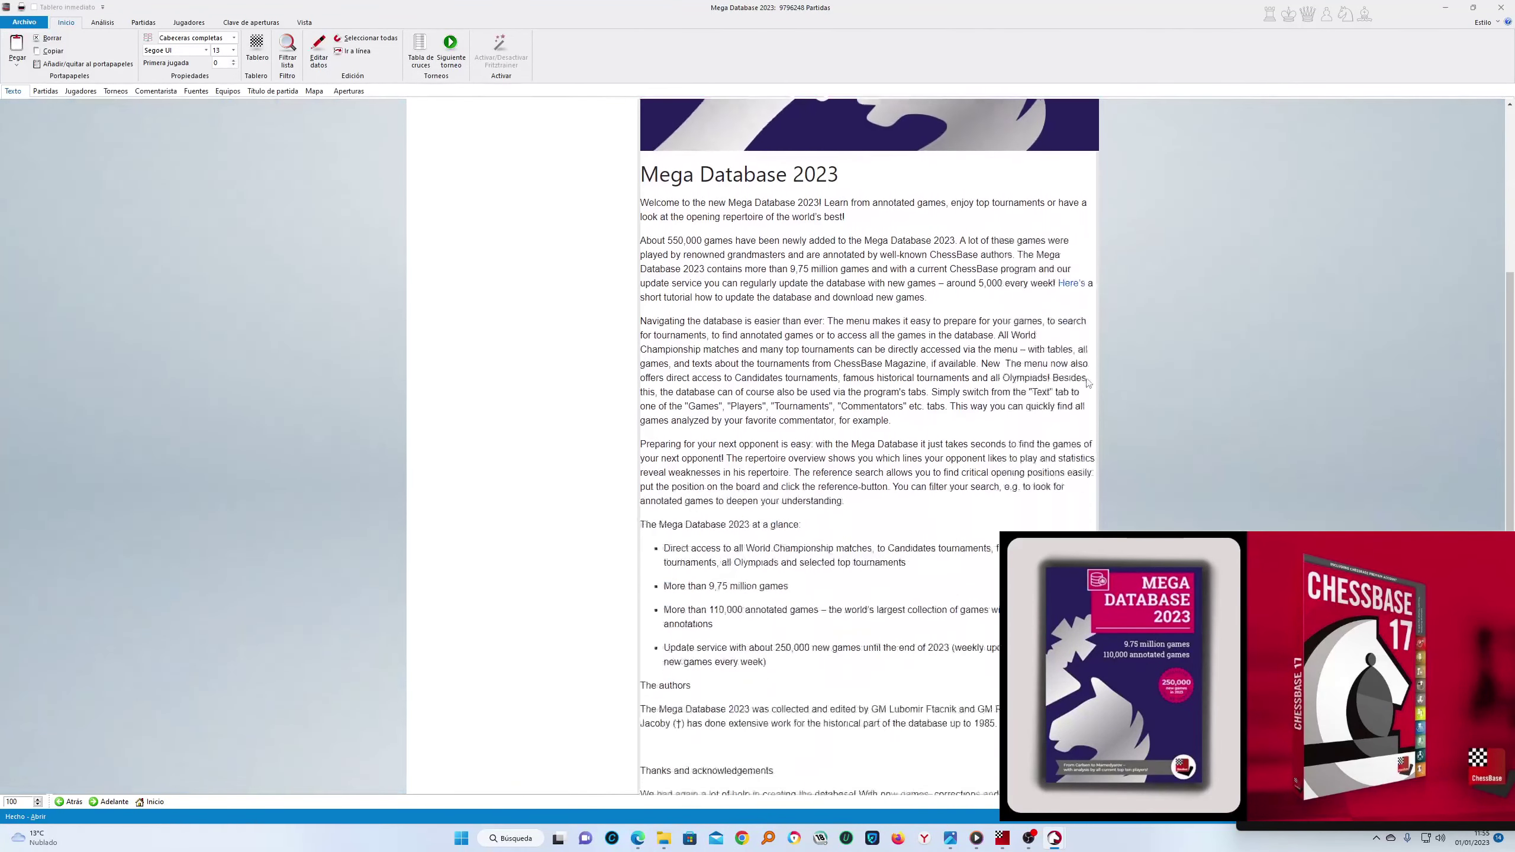
scroll(1087, 382, "up", 10)
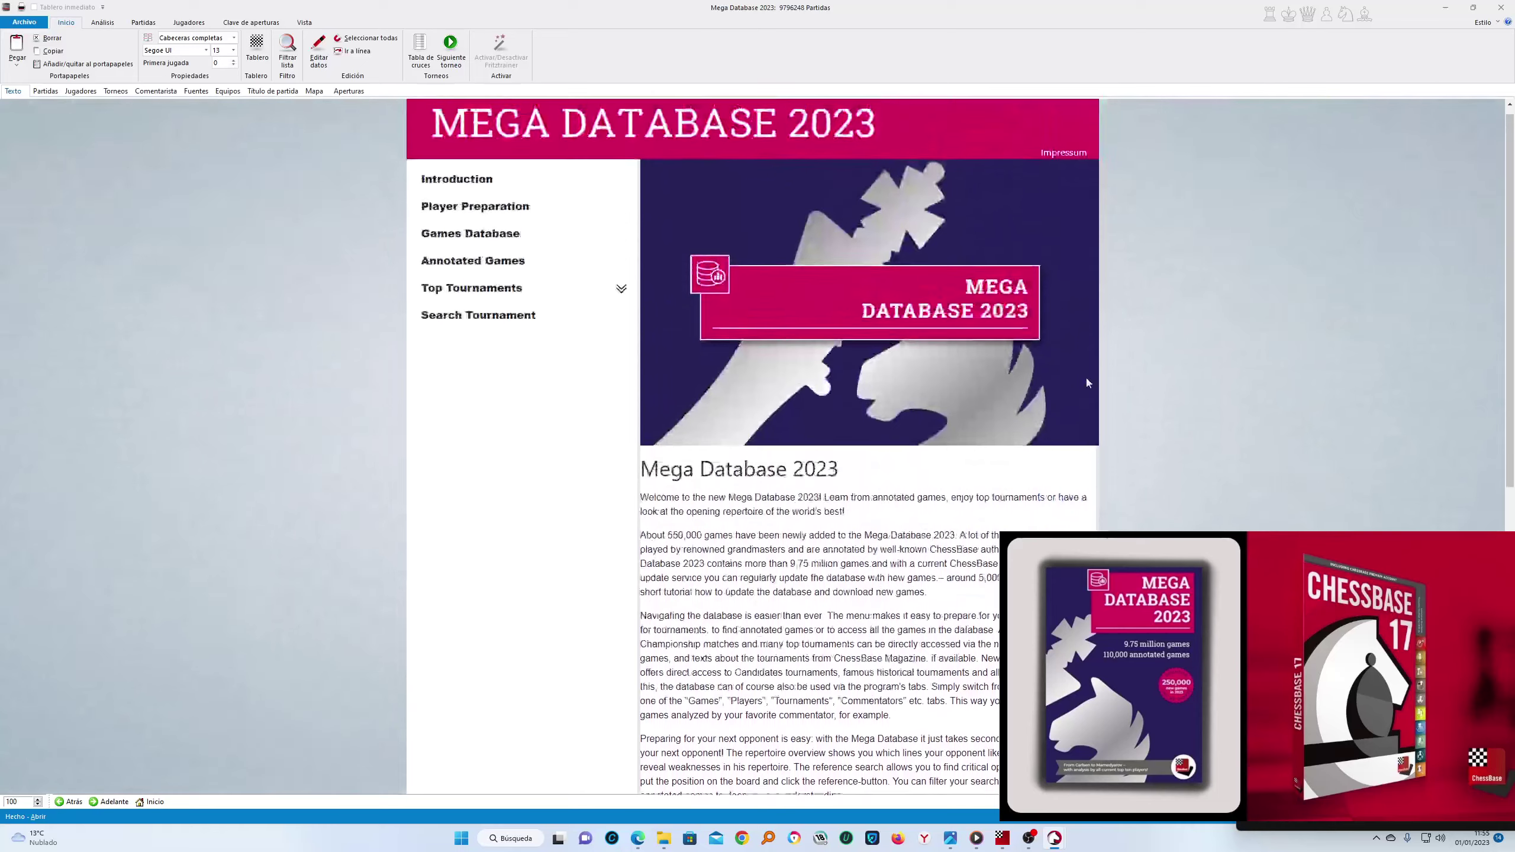
left_click(45, 91)
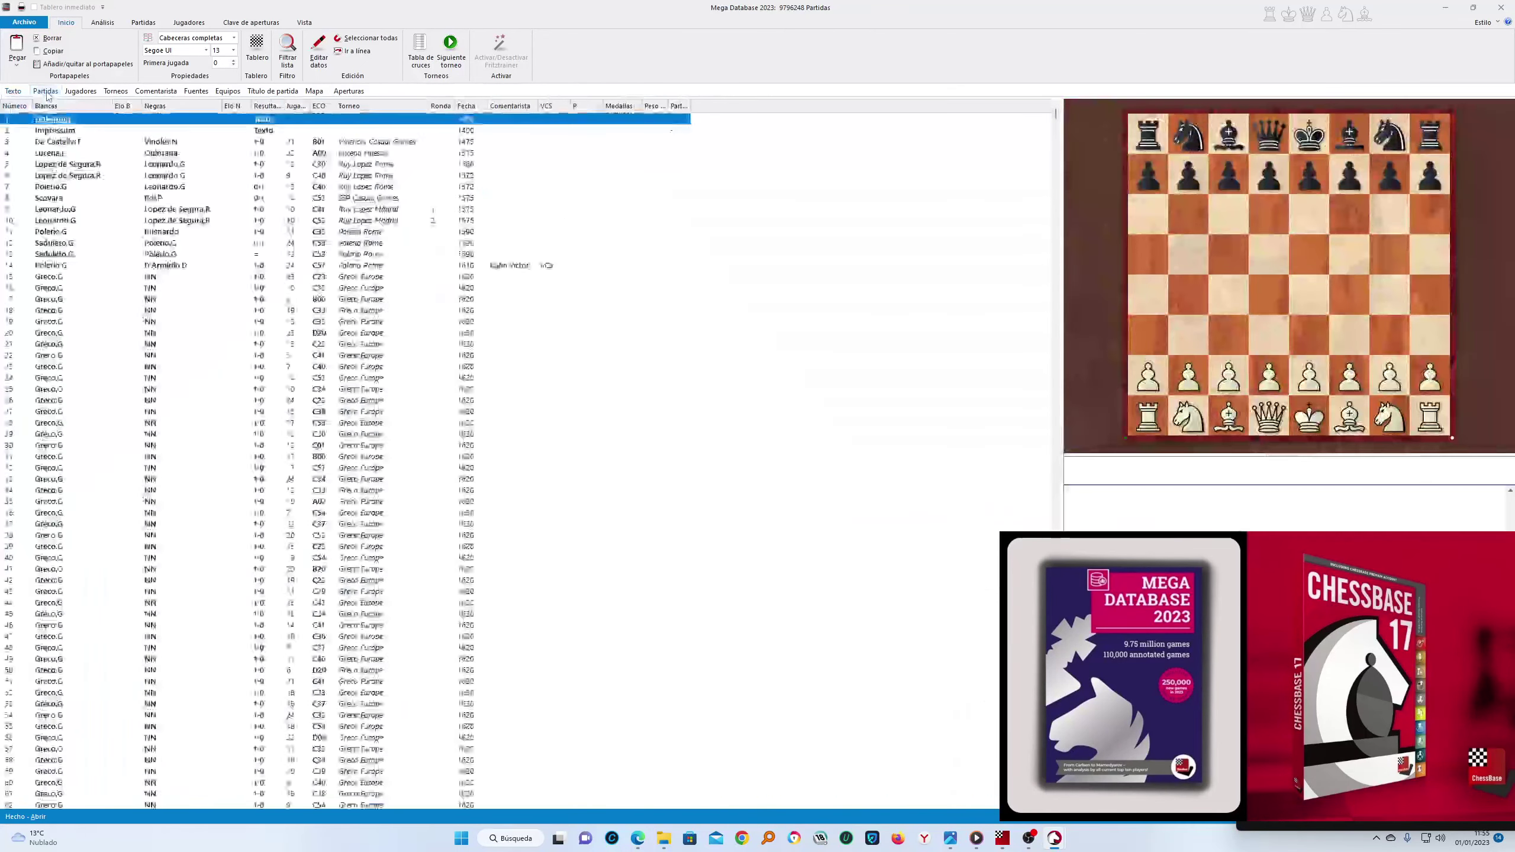
left_click(13, 90)
scroll(837, 345, "down", 5)
scroll(837, 345, "down", 5)
scroll(836, 345, "up", 10)
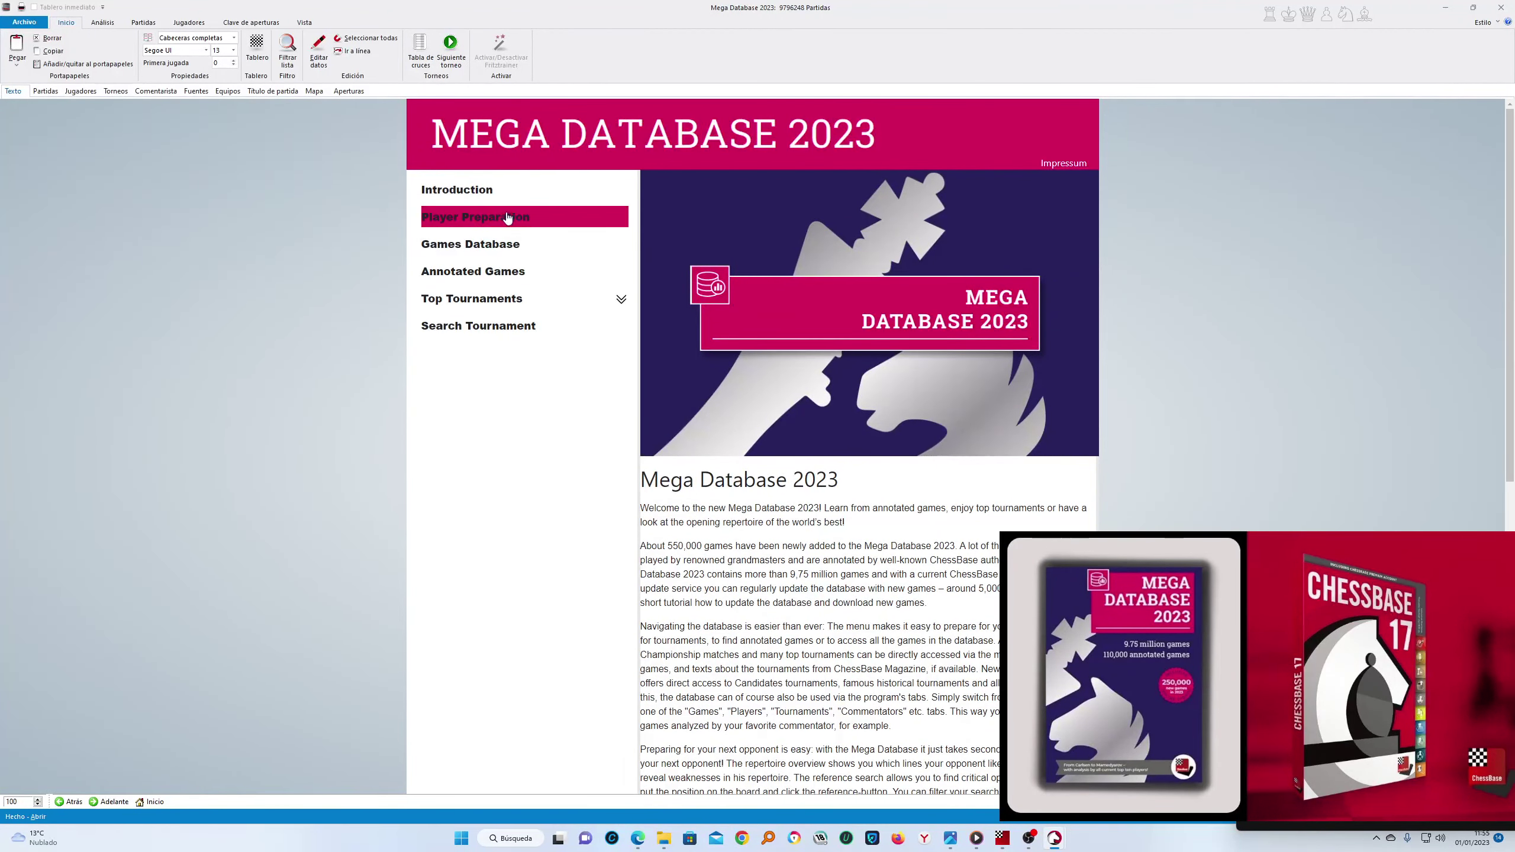
left_click(499, 243)
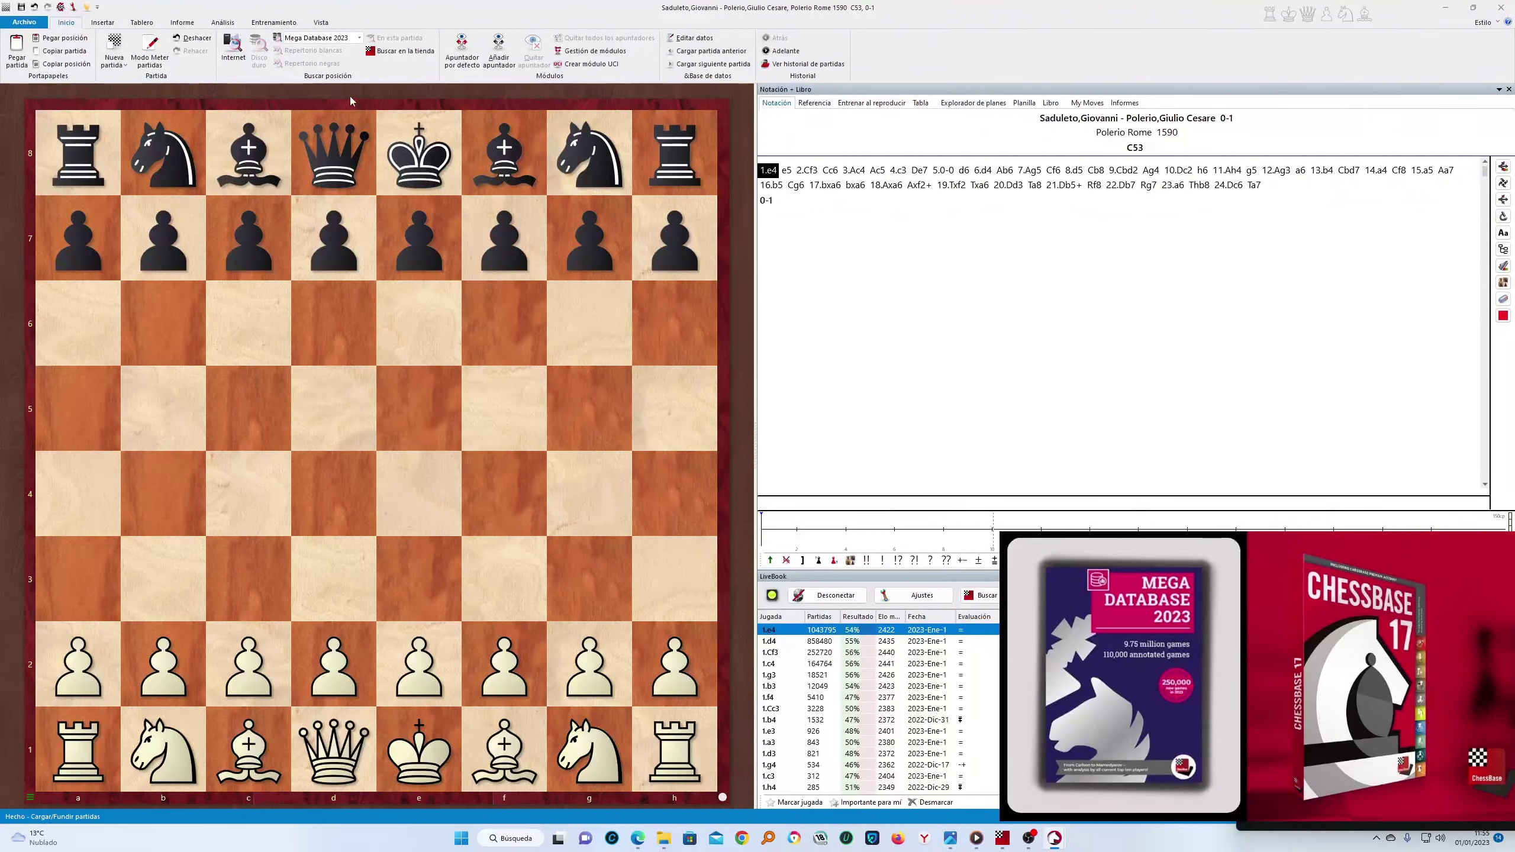
Browse the Insertar, Tablero, Informe, Entrenamiento and Vista ribbon tabs of the game window
left_click(105, 23)
left_click(143, 23)
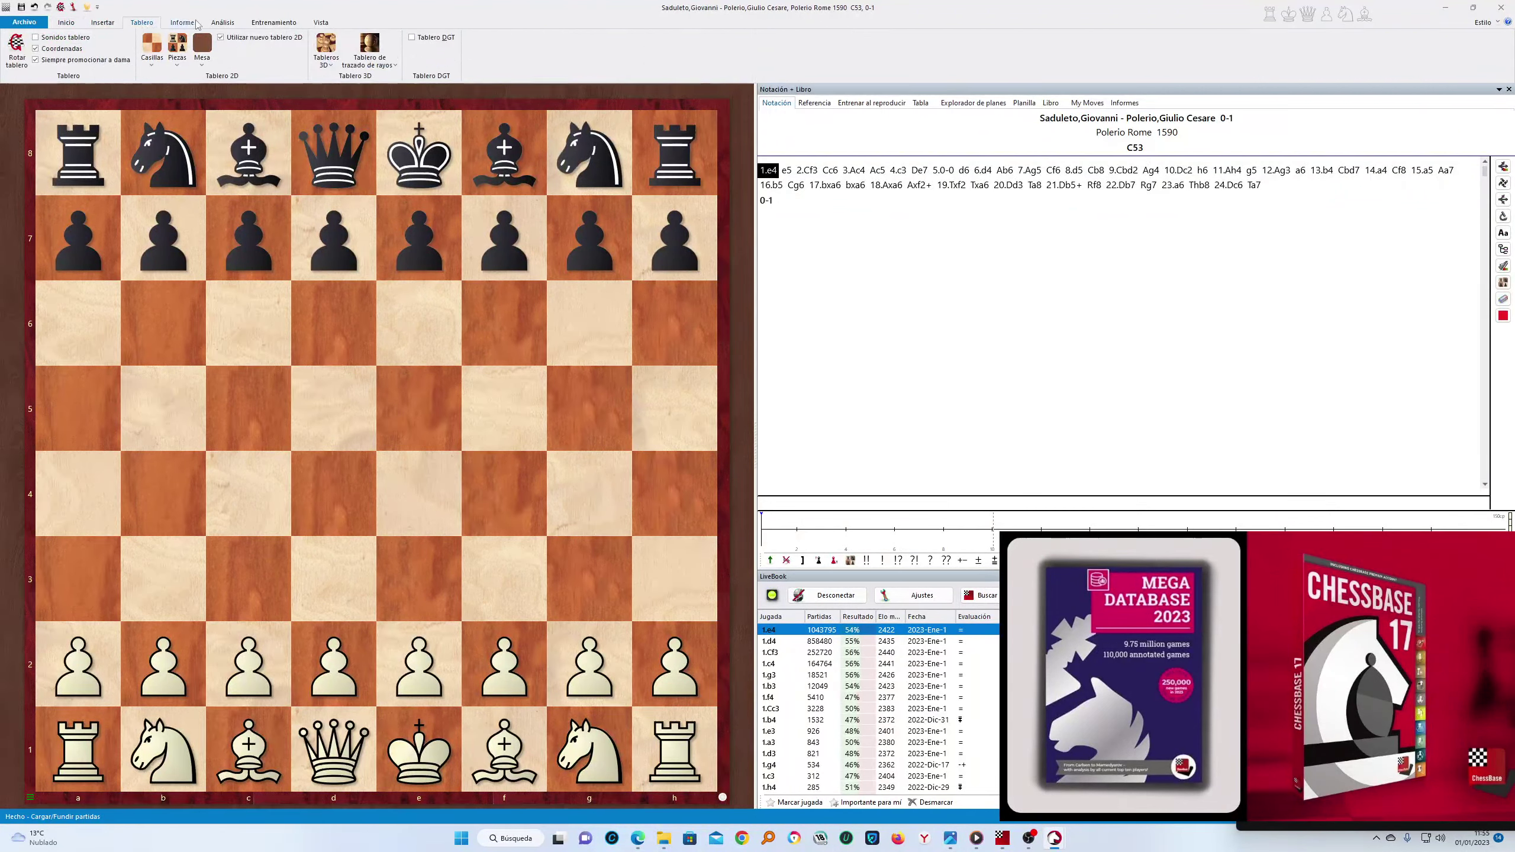
left_click(196, 24)
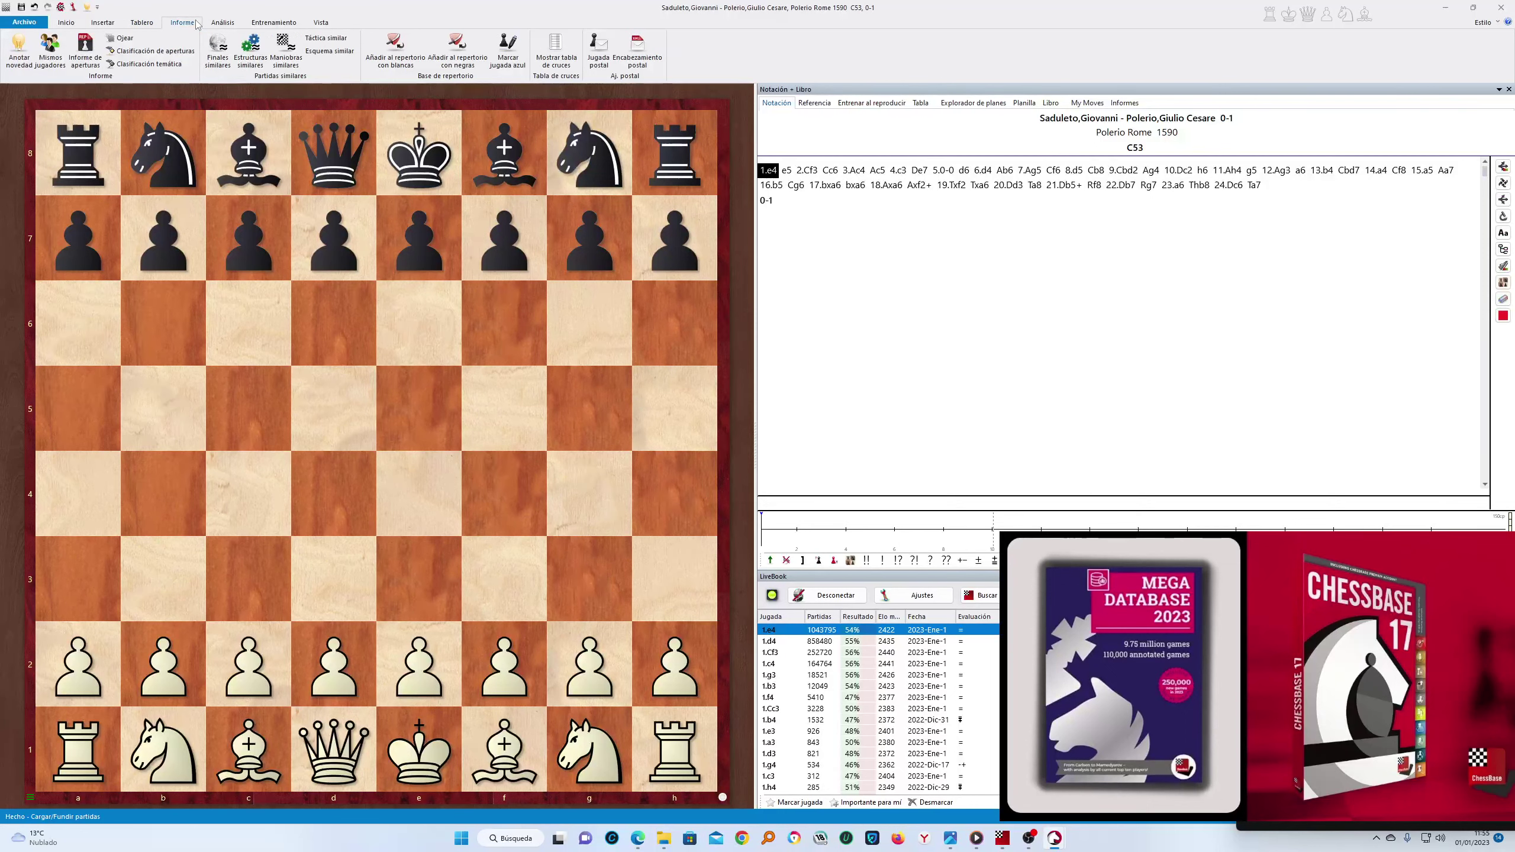
left_click(66, 22)
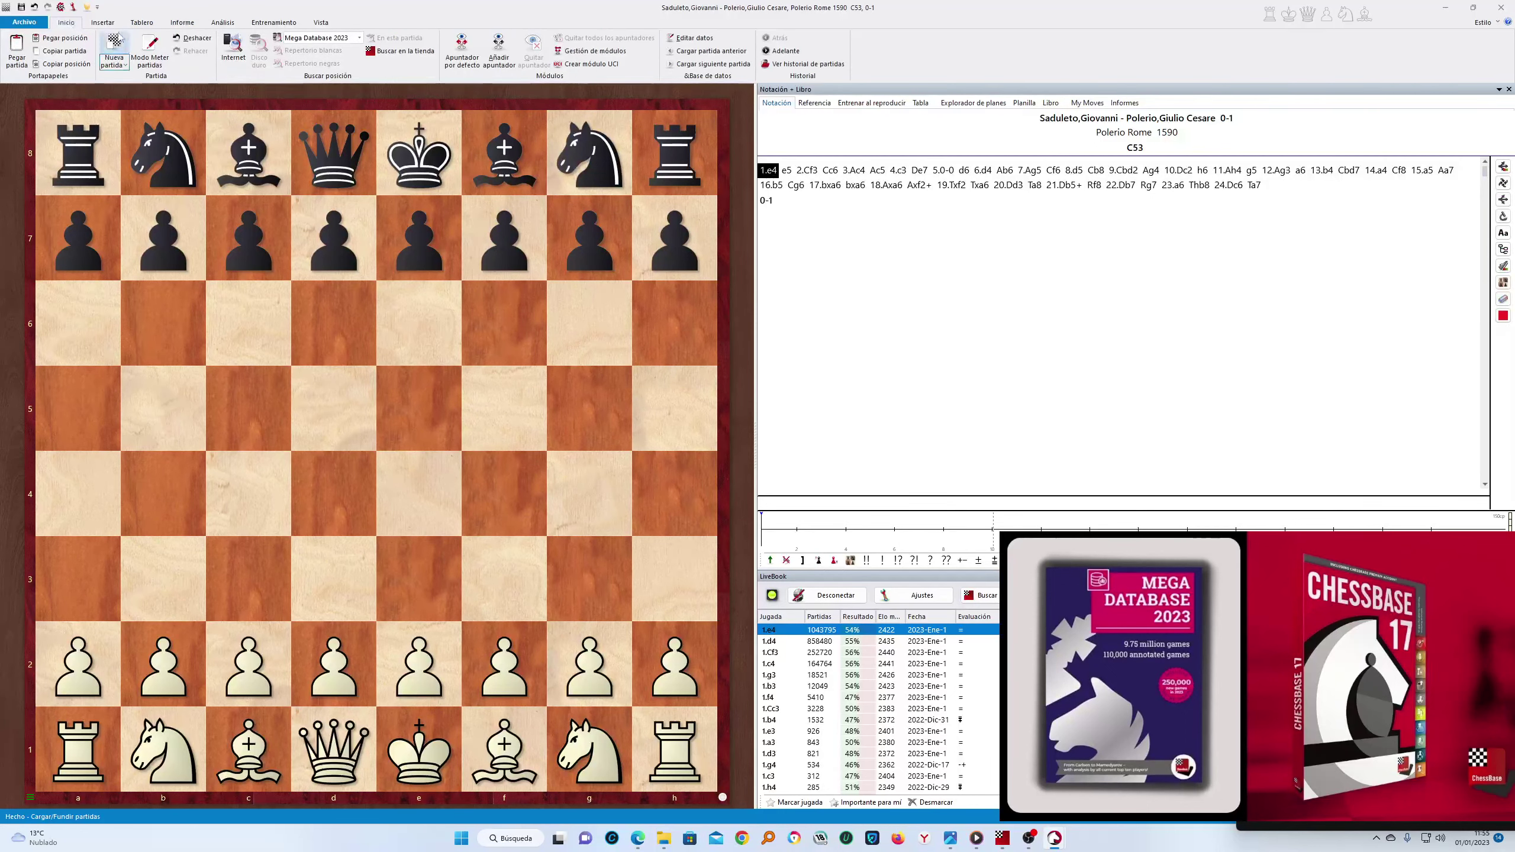
left_click(274, 24)
left_click(321, 22)
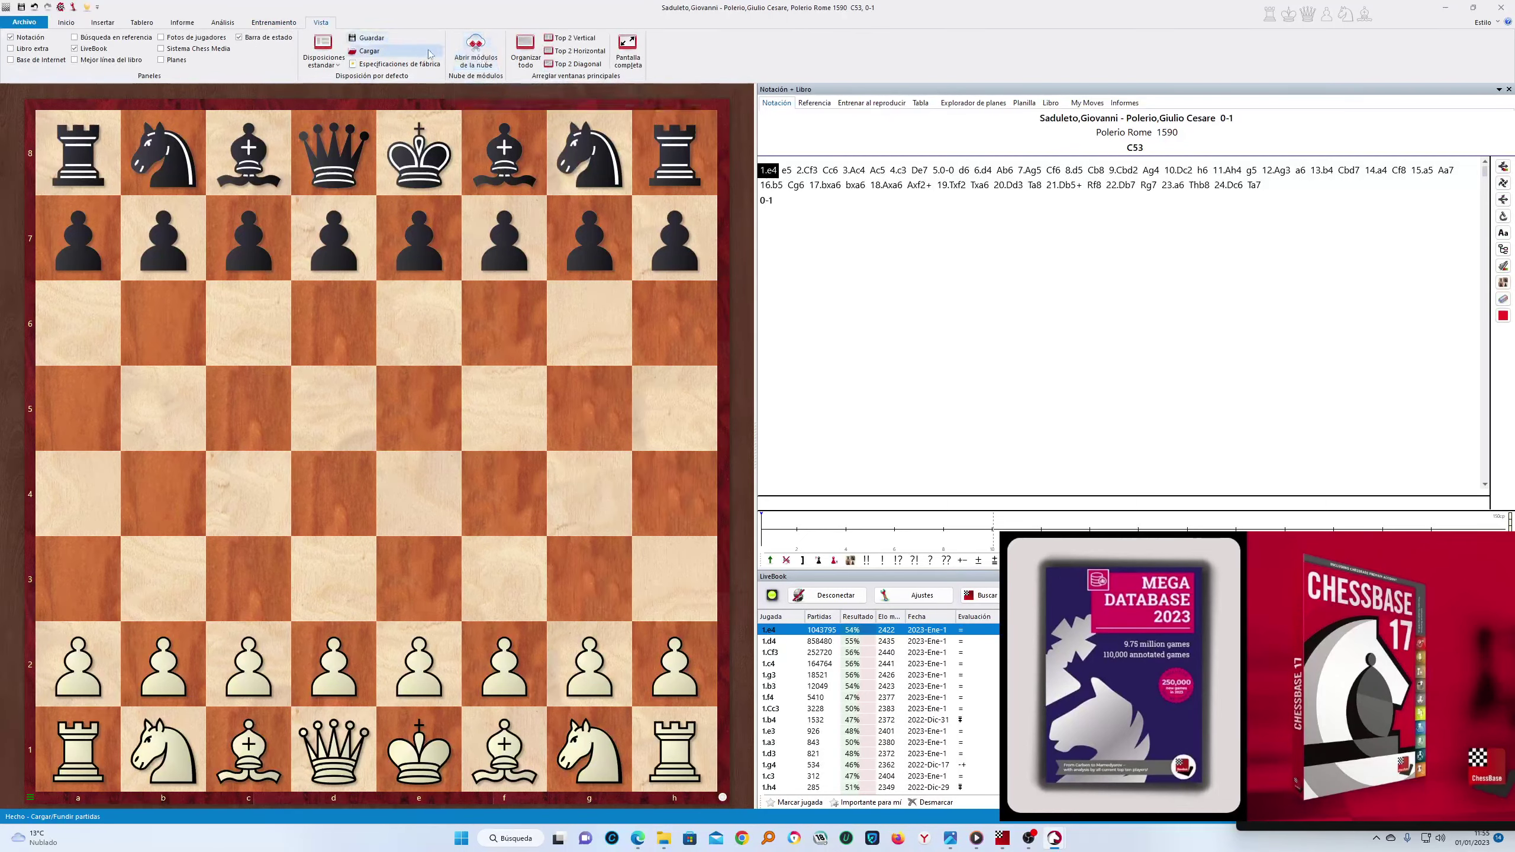
Open and close the Engine Cloud window, then close the game and Mega Database 2023 windows
left_click(475, 52)
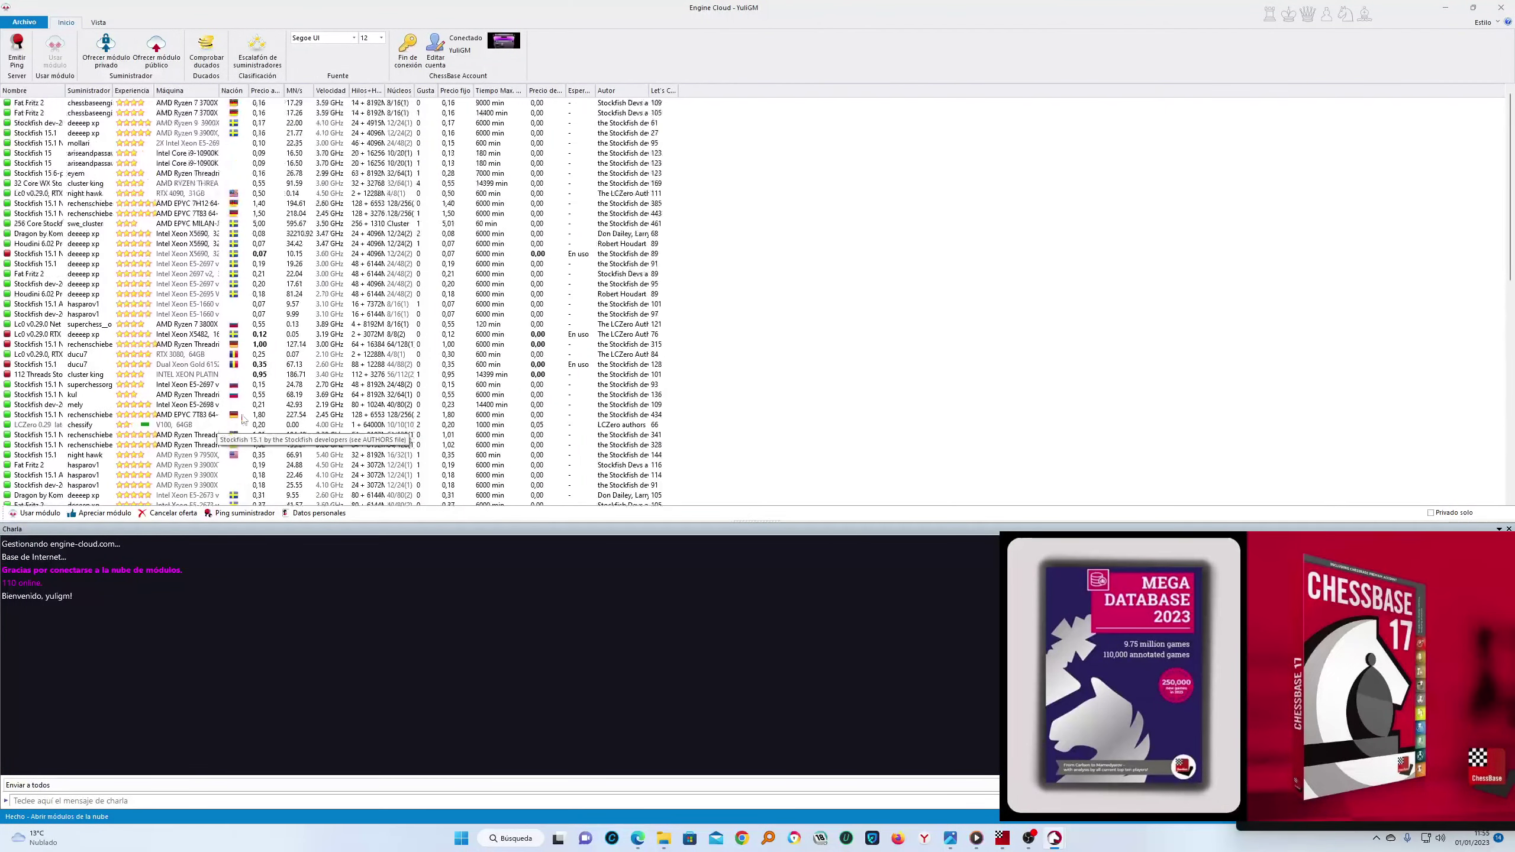
left_click(1500, 7)
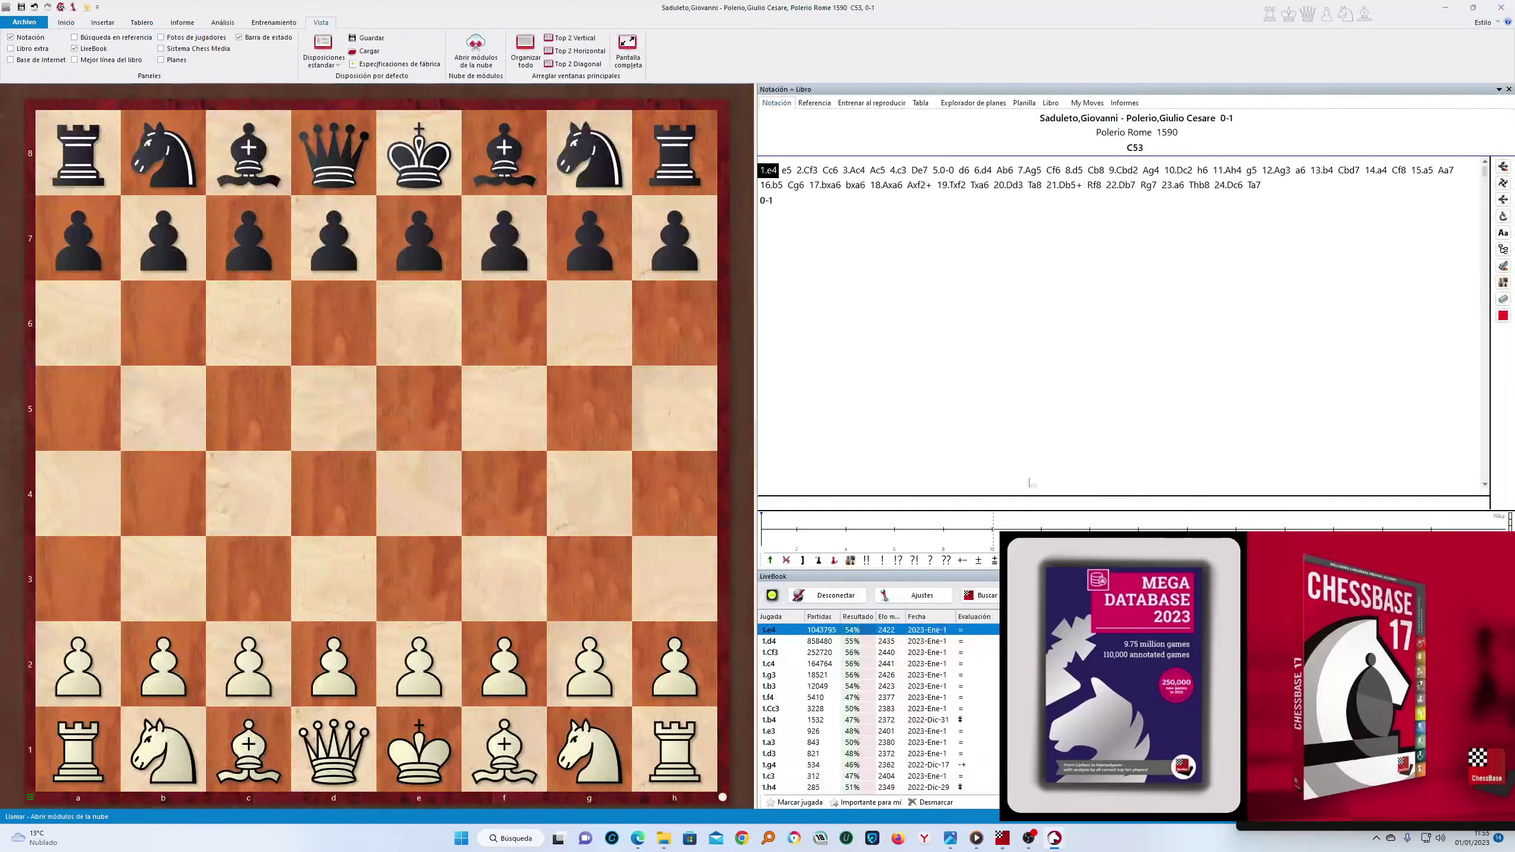
left_click(1501, 8)
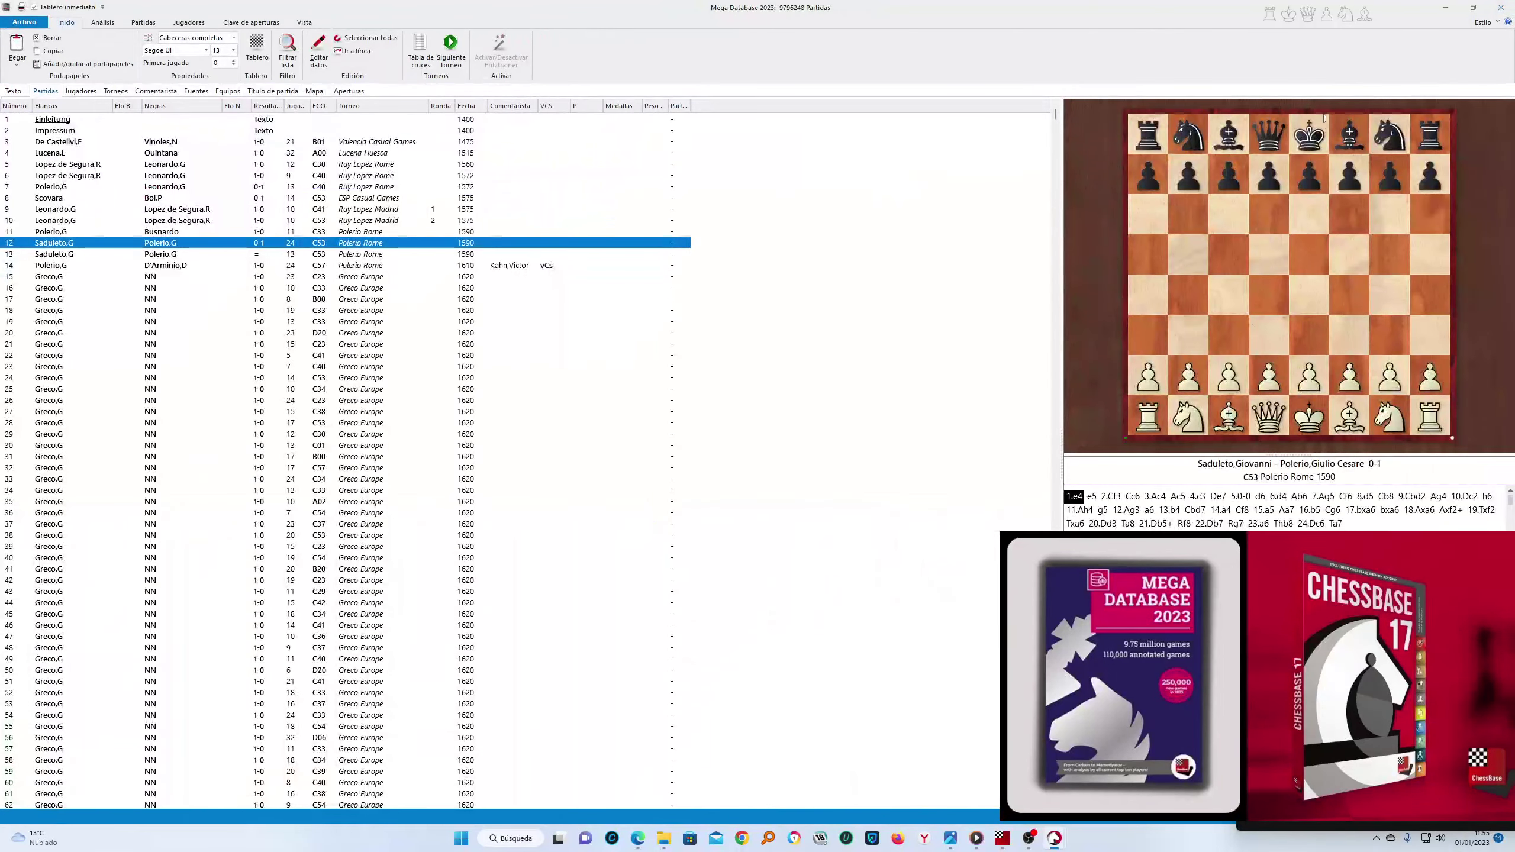
left_click(1500, 9)
left_click(1242, 26)
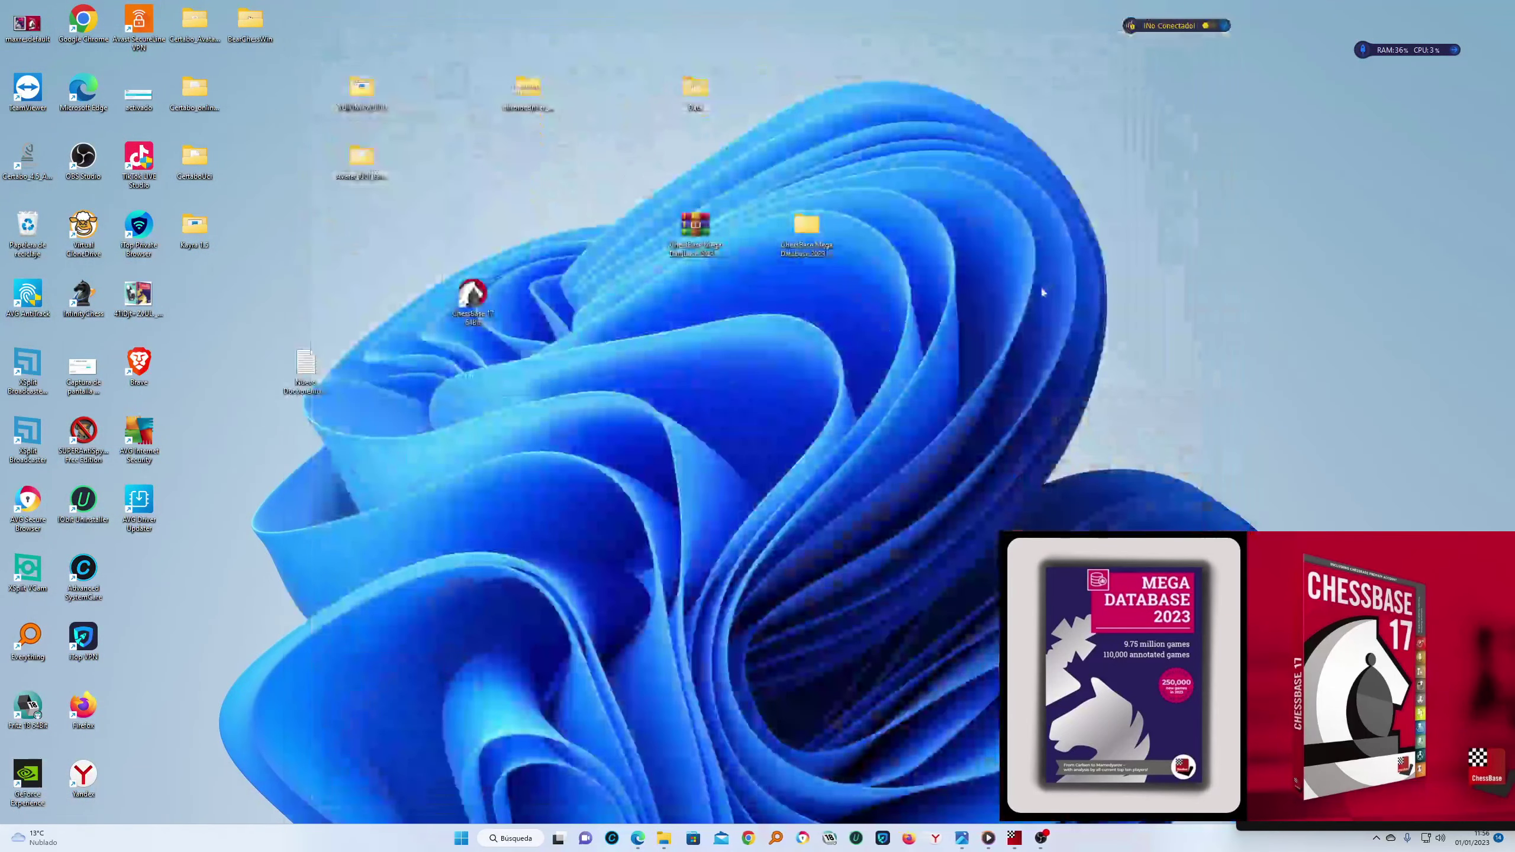
right_click(1041, 280)
left_click(1086, 331)
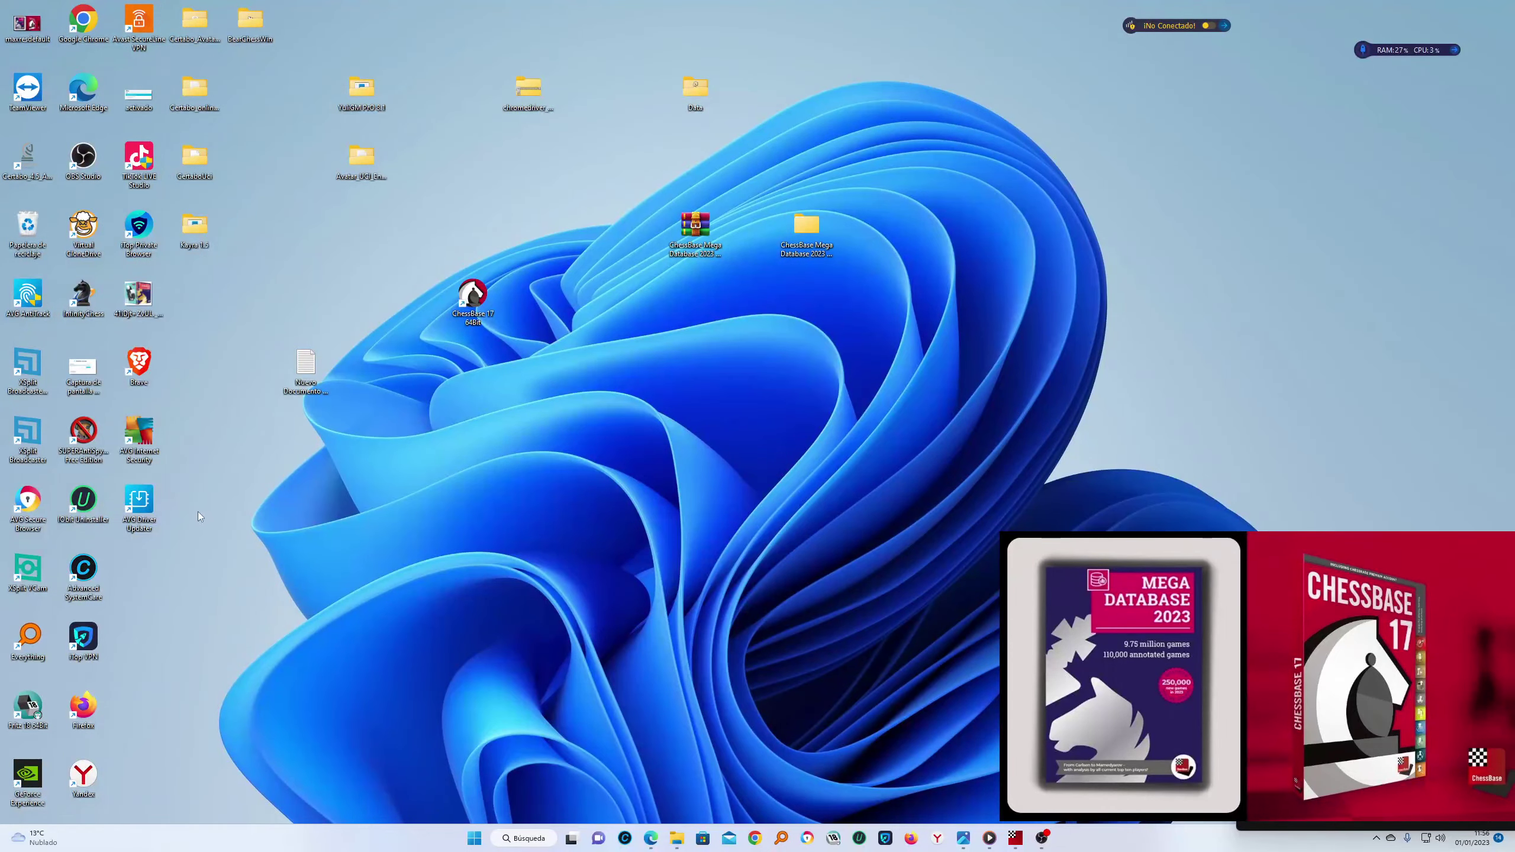
double_click(471, 301)
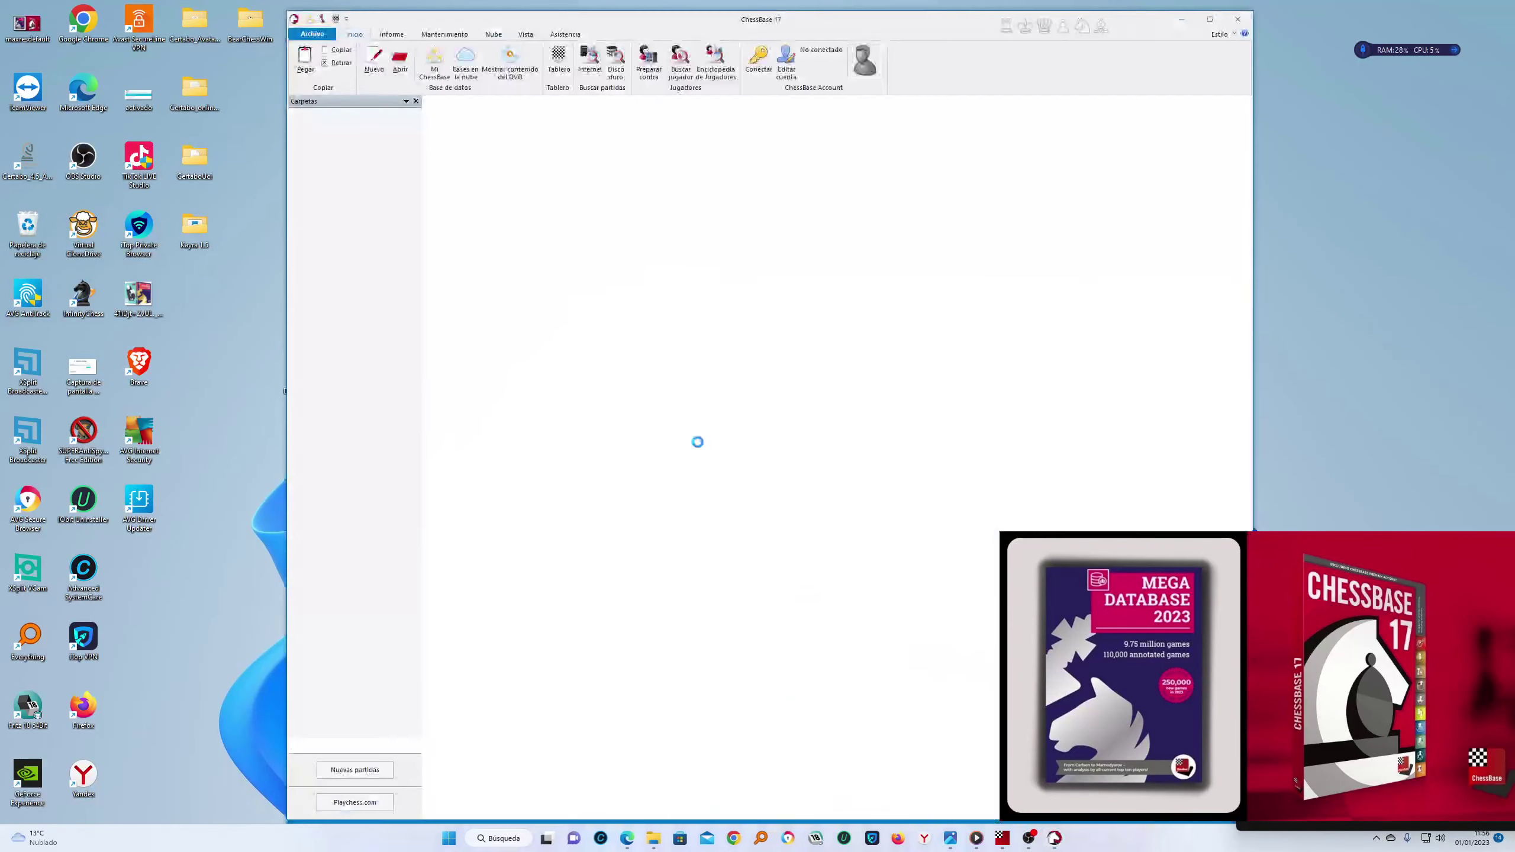
left_click(510, 193)
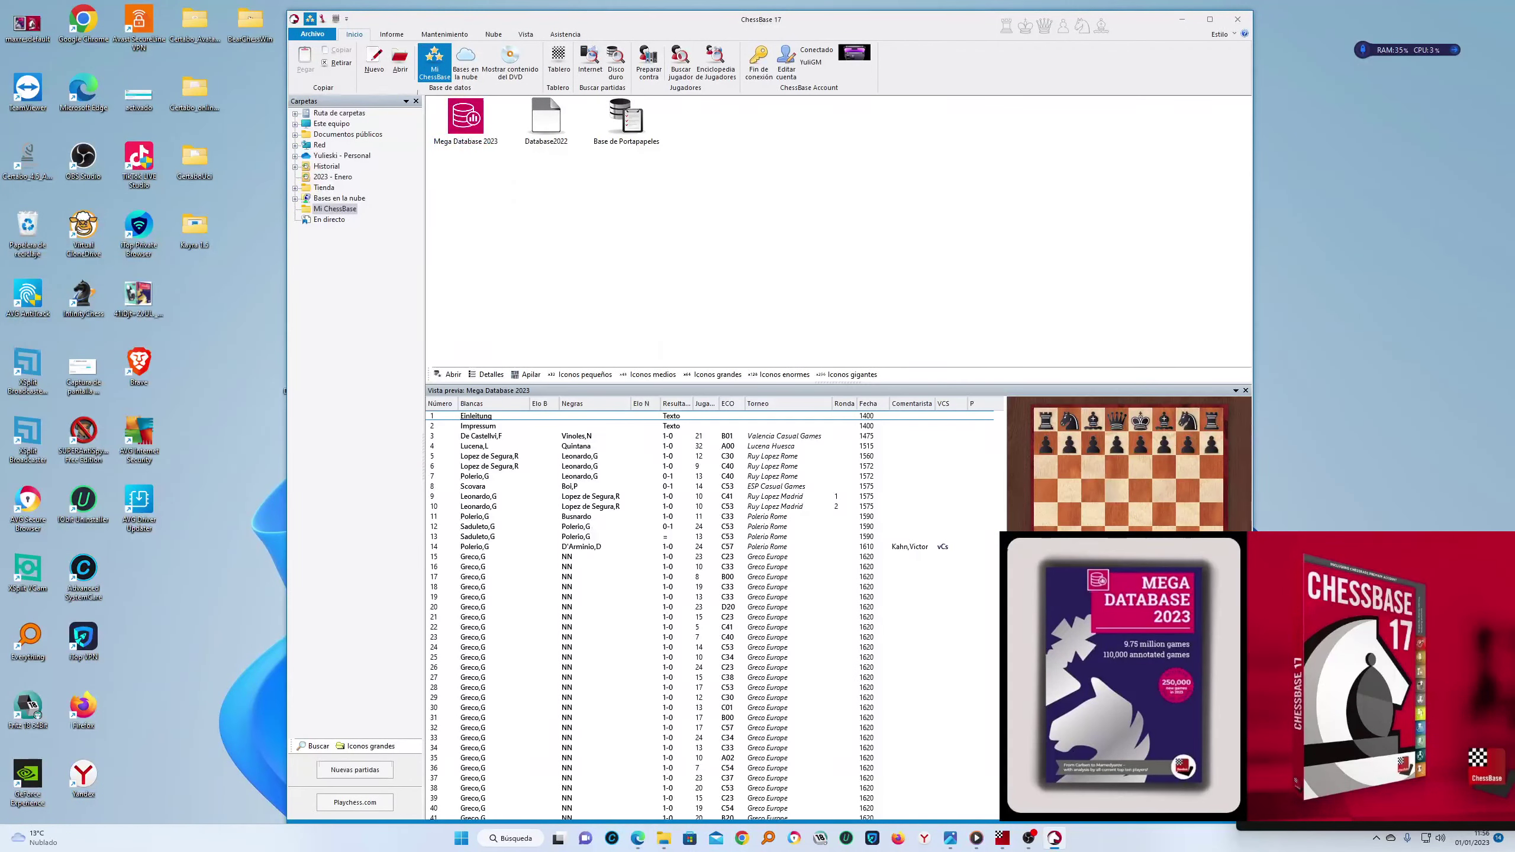
left_click(312, 33)
left_click(429, 214)
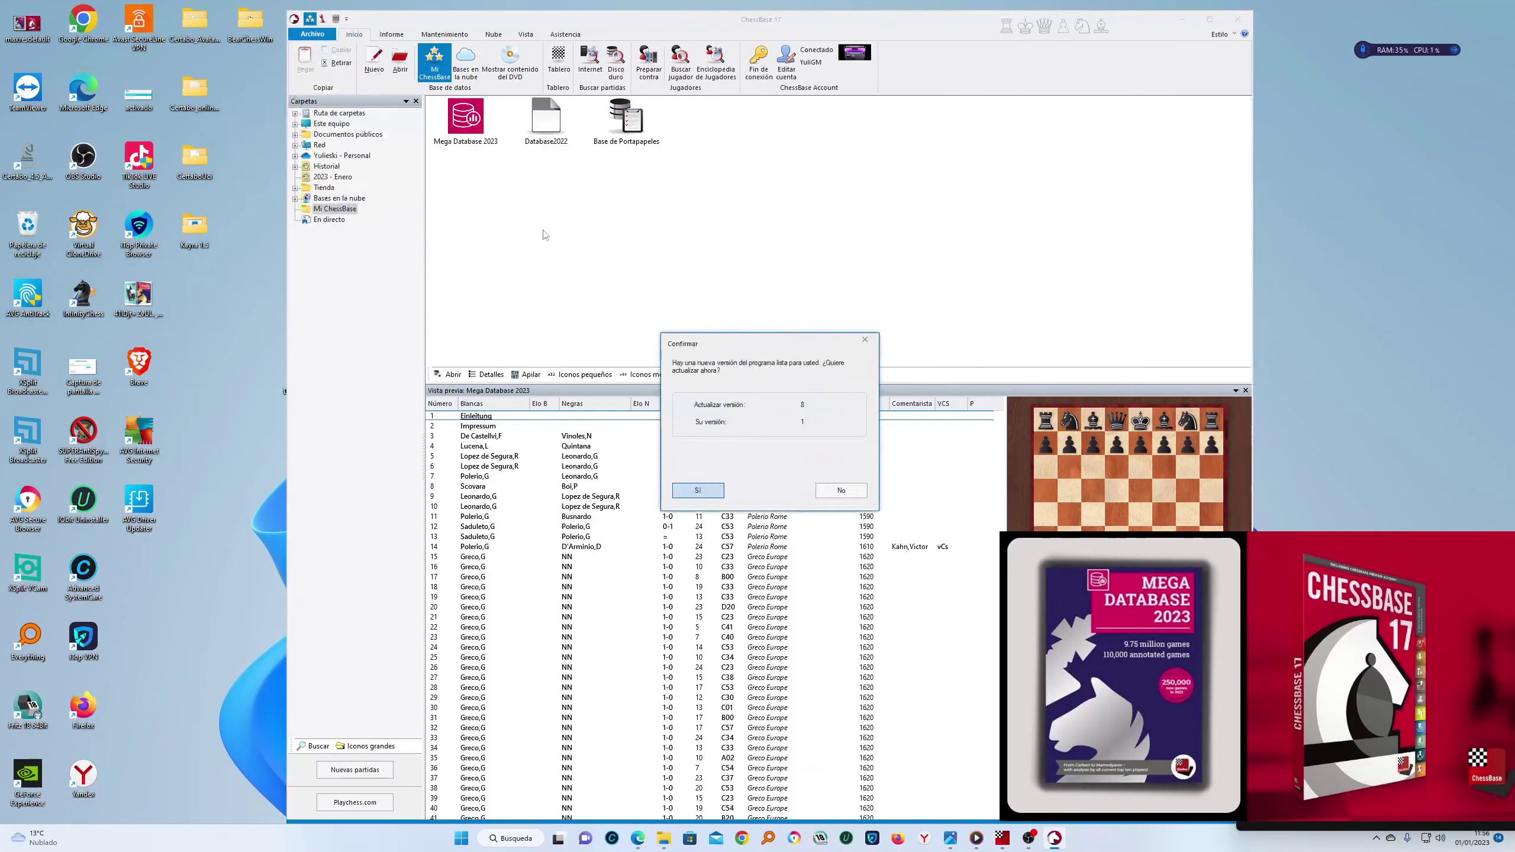
left_click(713, 491)
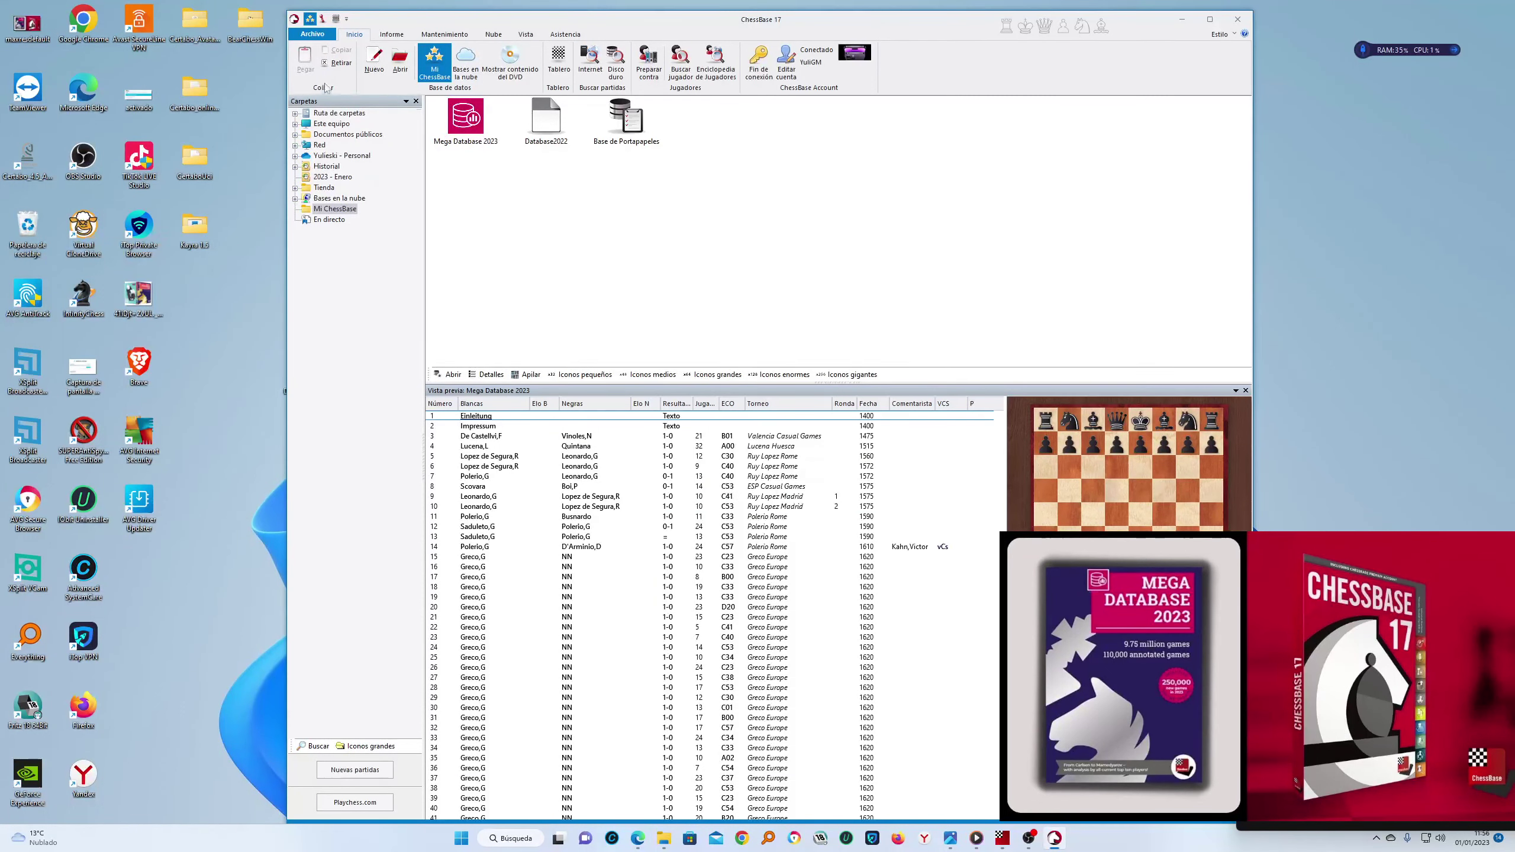
left_click(317, 34)
mouse_move(330, 132)
left_click(430, 215)
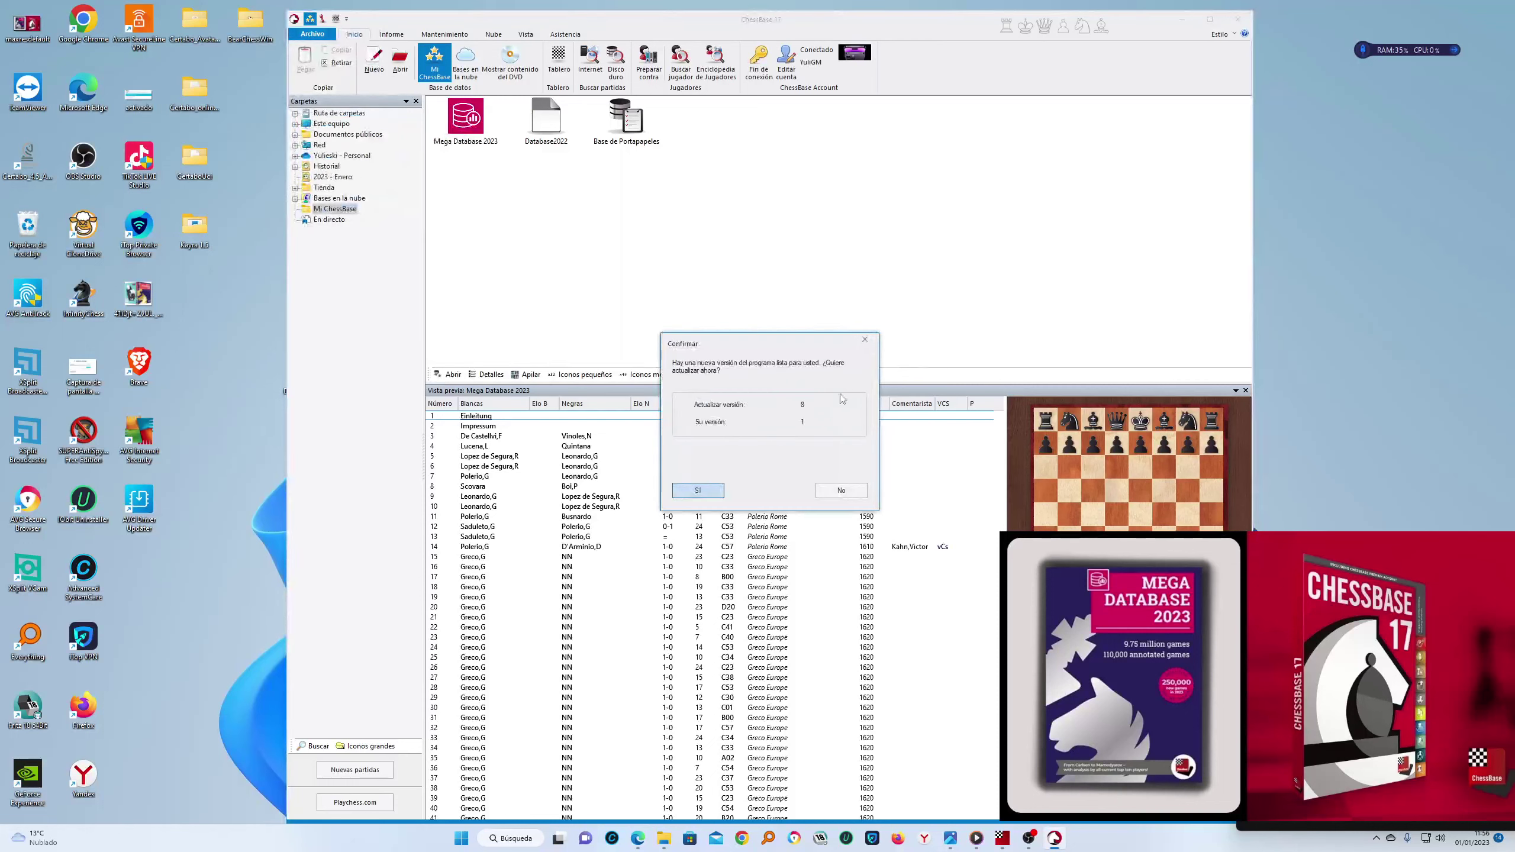
left_click_drag(786, 348, 827, 242)
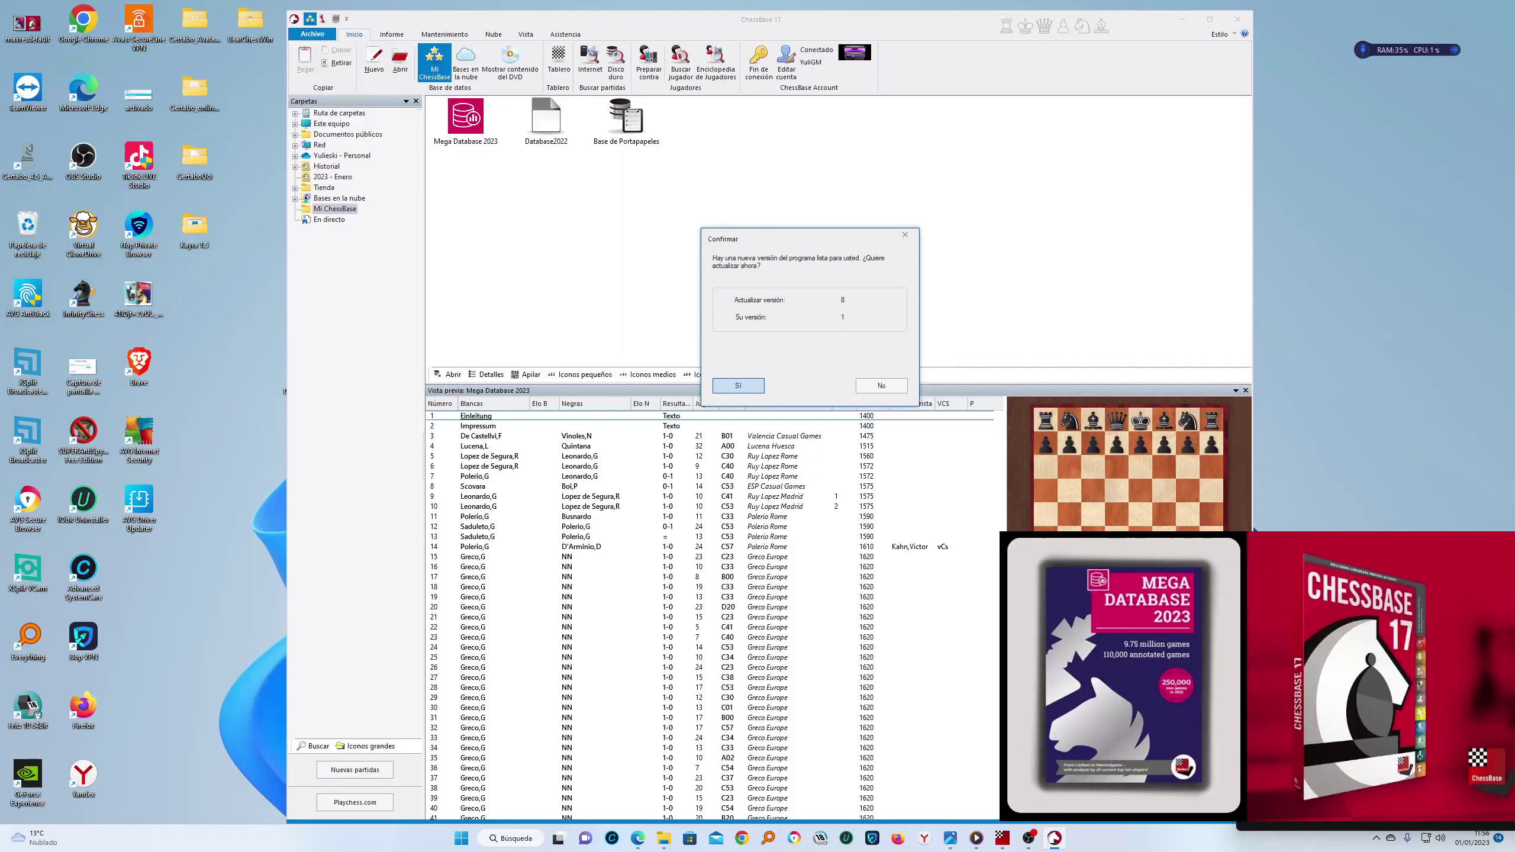
left_click(722, 385)
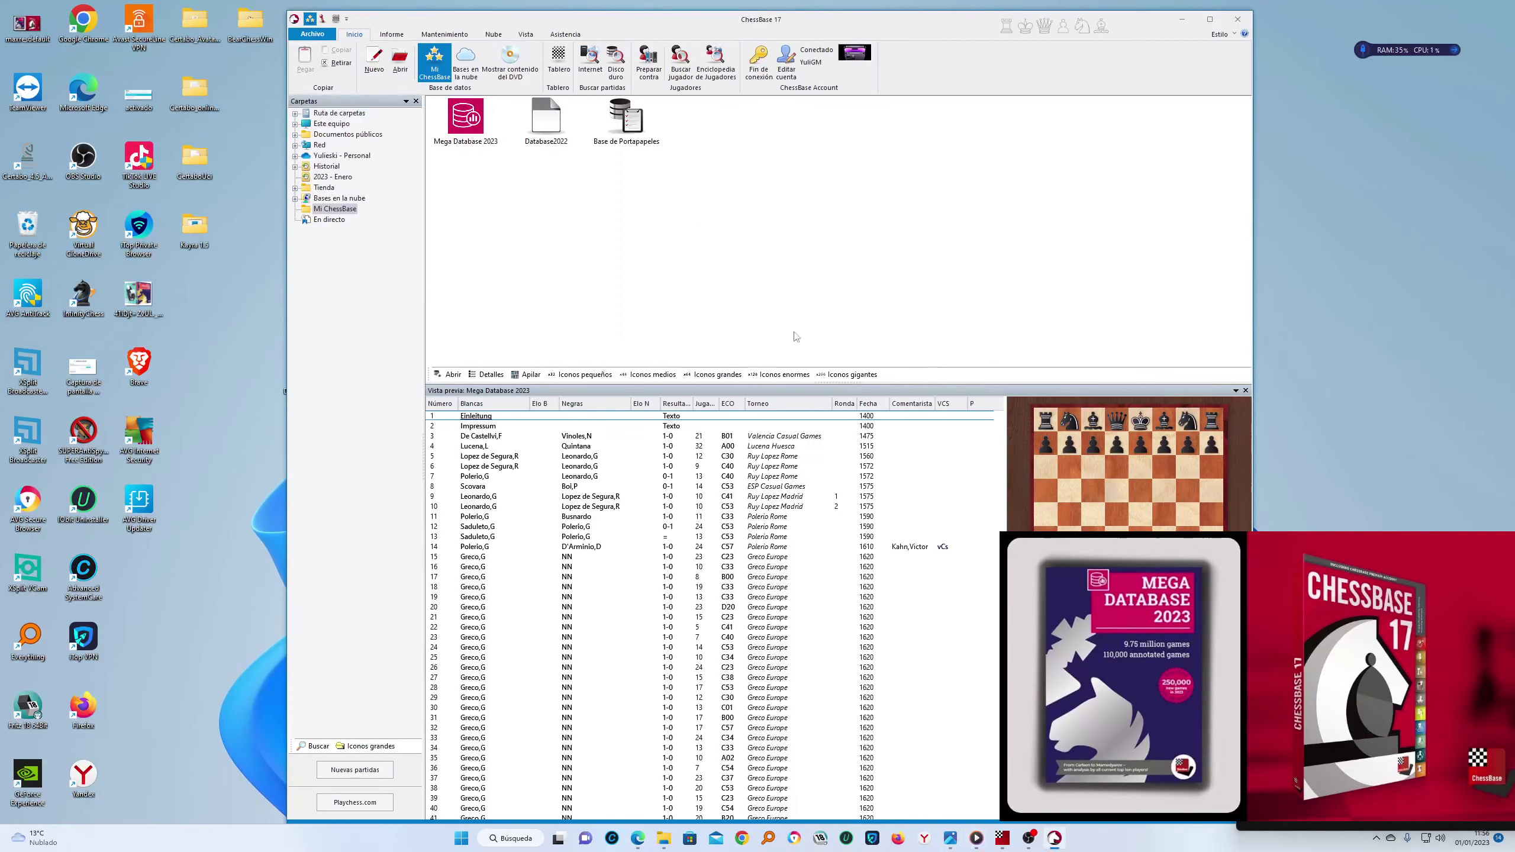
left_click(1240, 20)
right_click(1373, 107)
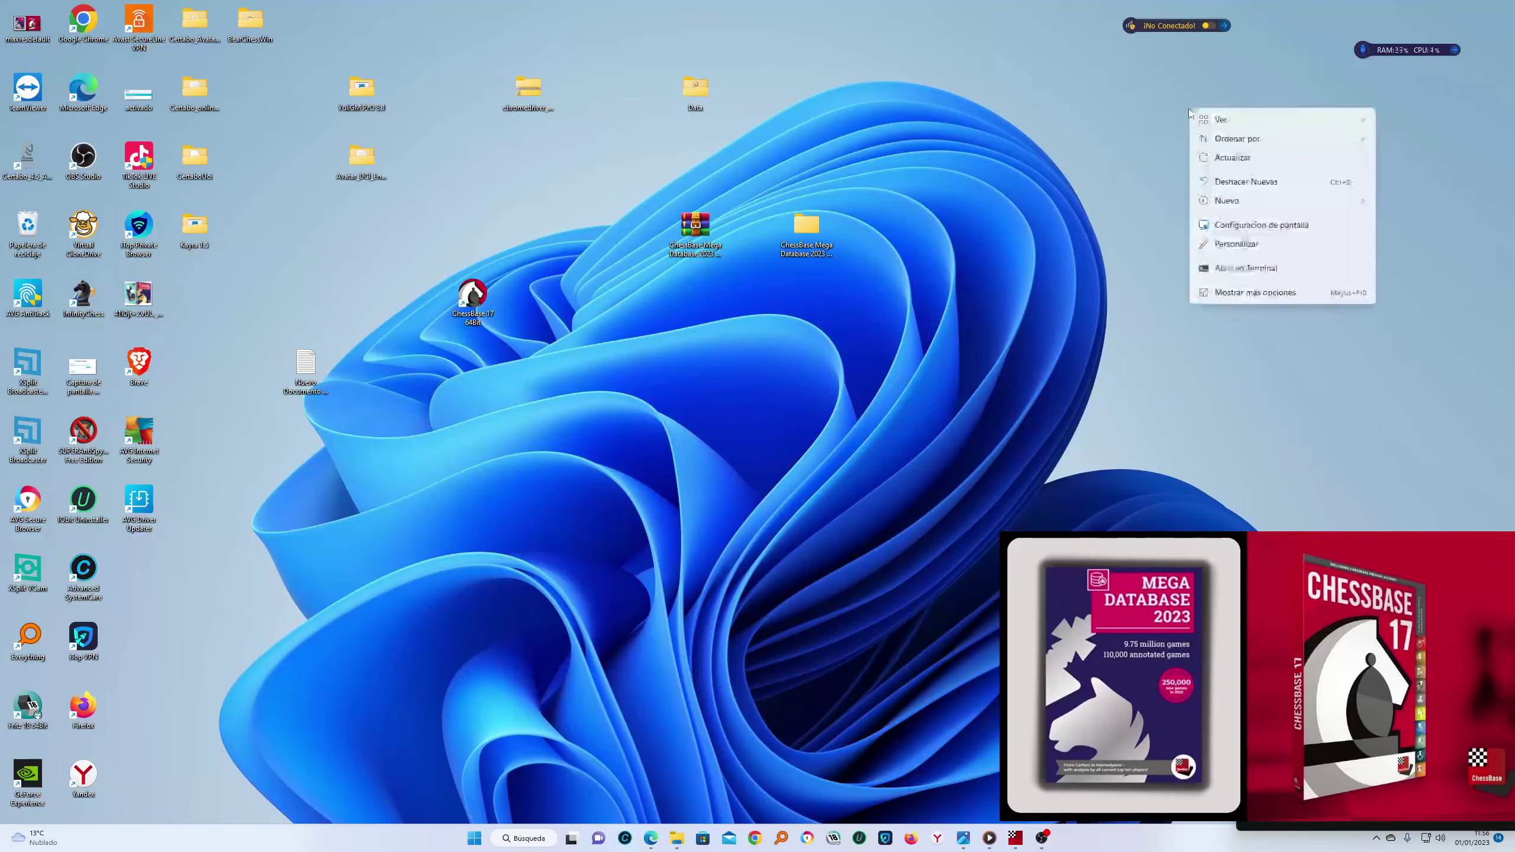
Show the maxresdefault.jpg box image in Photos and shift its window slightly left
left_click(1229, 160)
mouse_move(991, 842)
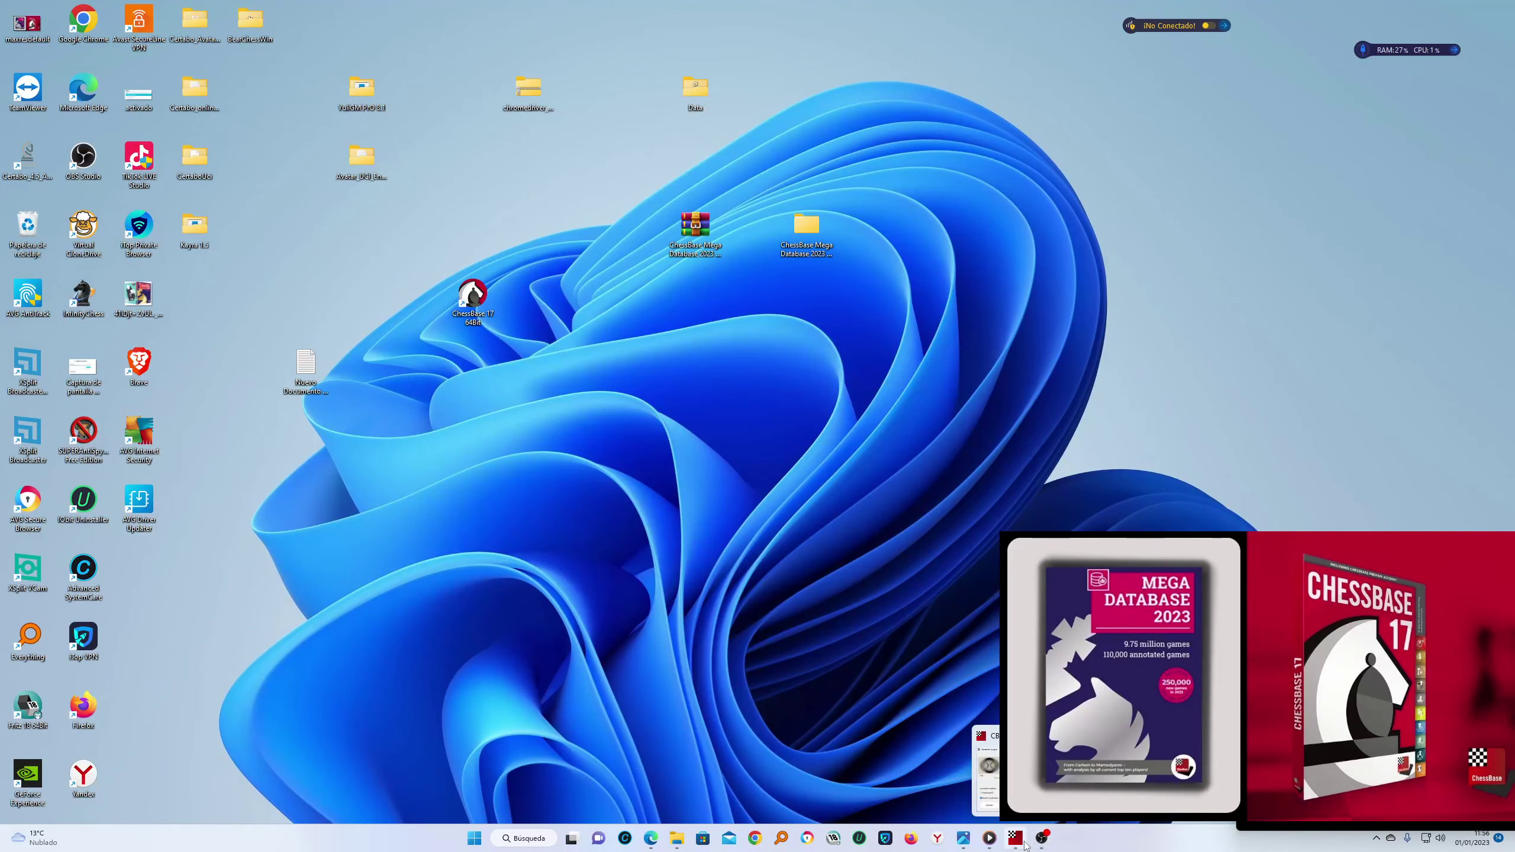
left_click(964, 838)
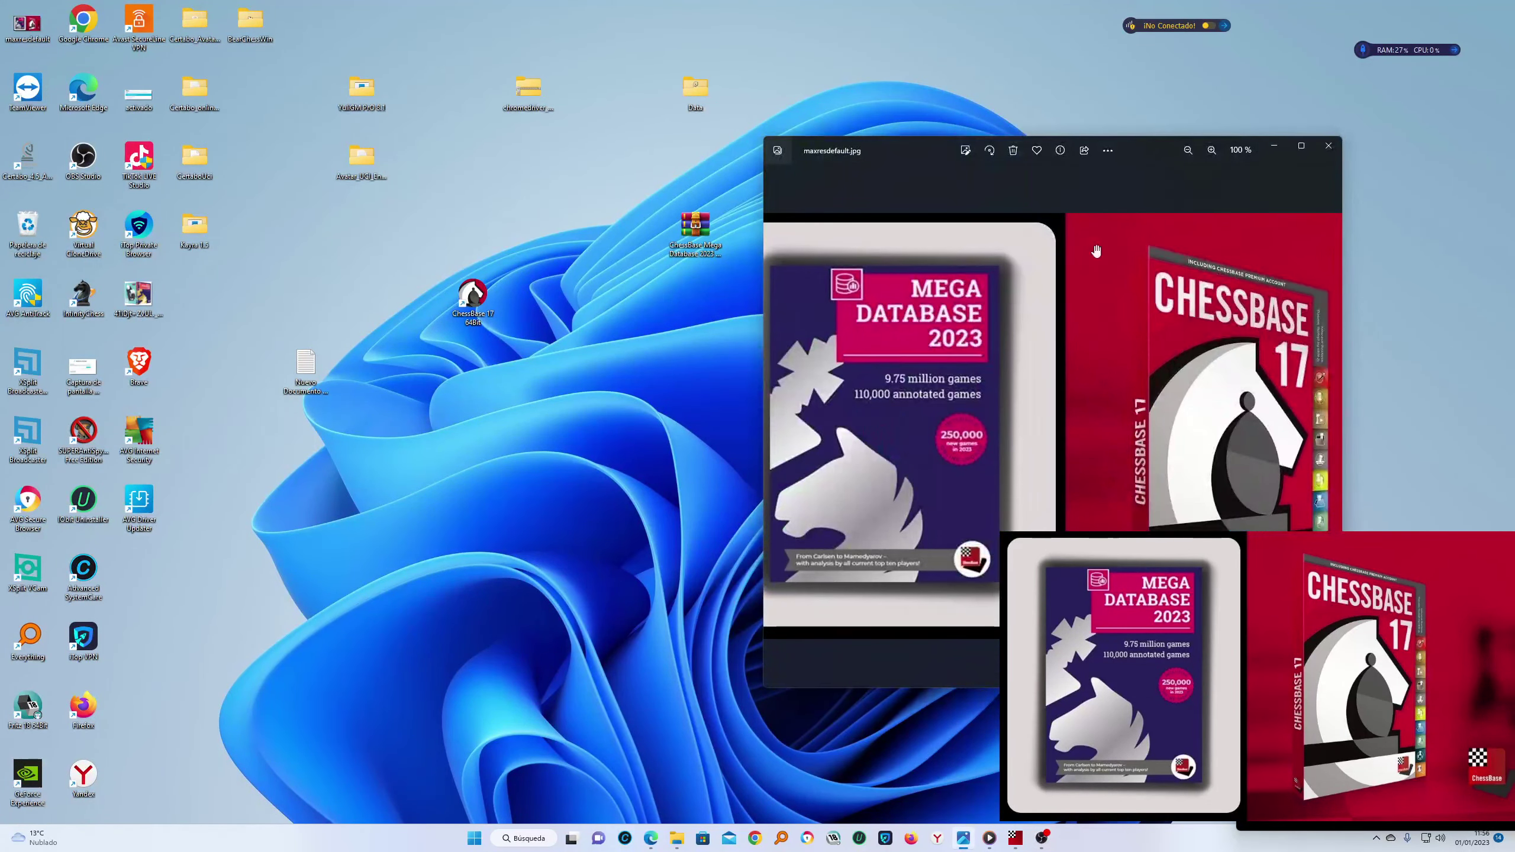
left_click_drag(1150, 154, 1140, 154)
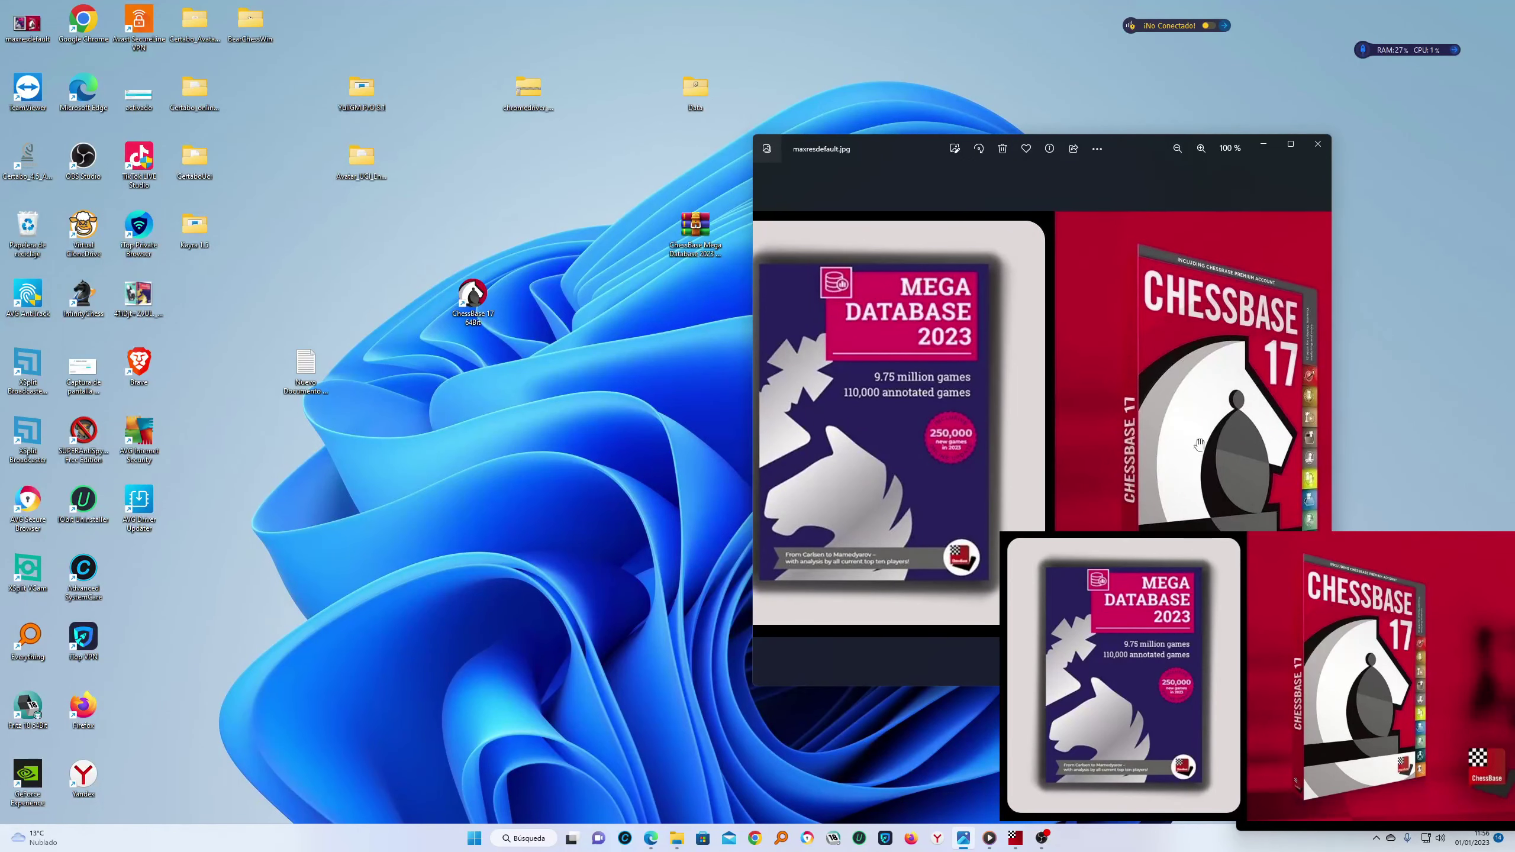